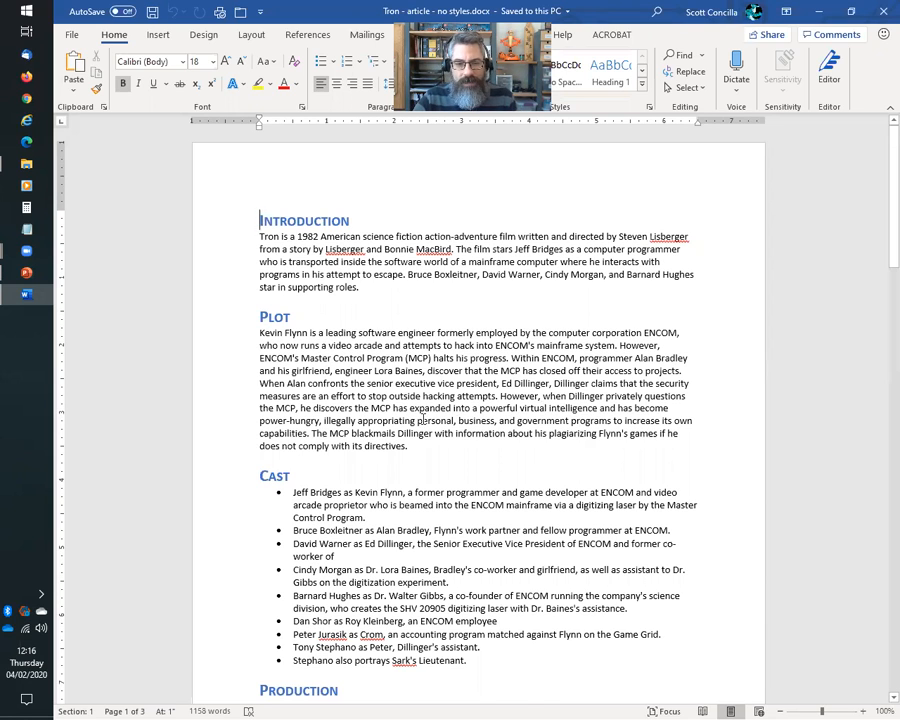
Step: Look through the whole article and examine the manually formatted headings, subheadings and body text along with their assigned styles
{"action": "left_click", "coordinate": [306, 224]}
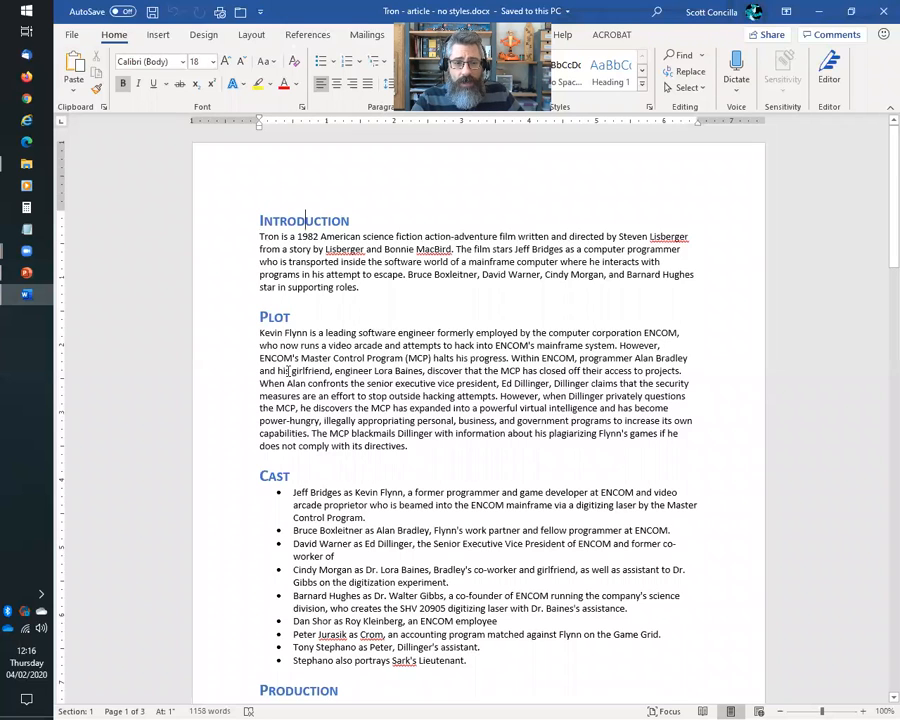
{"action": "scroll", "coordinate": [280, 300], "scroll_direction": "down", "scroll_amount": 1}
{"action": "scroll", "coordinate": [286, 372], "scroll_direction": "down", "scroll_amount": 3}
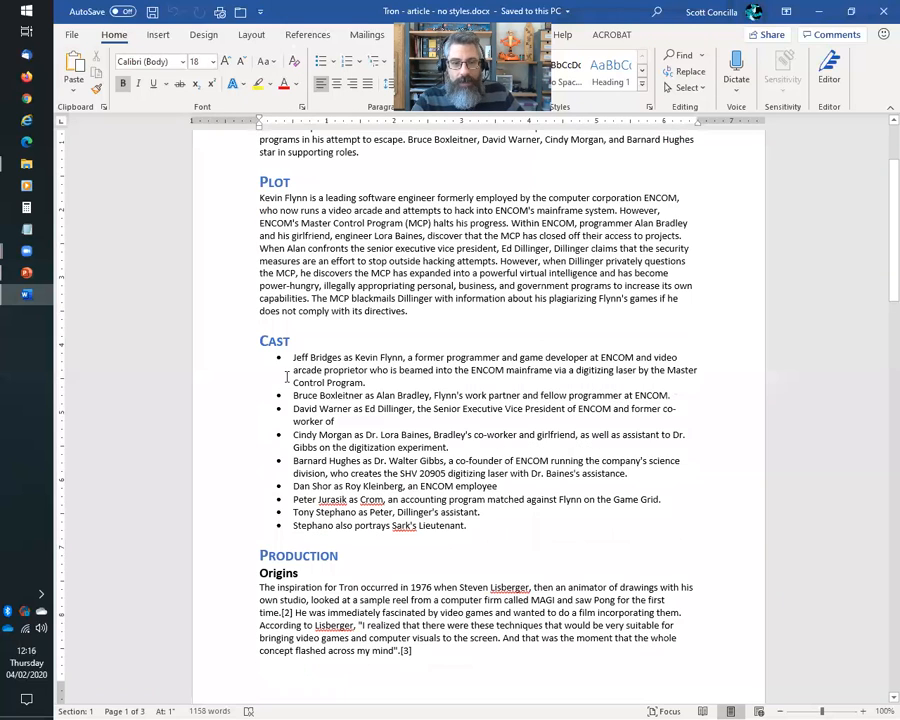
{"action": "scroll", "coordinate": [288, 396], "scroll_direction": "down", "scroll_amount": 3}
{"action": "scroll", "coordinate": [300, 400], "scroll_direction": "down", "scroll_amount": 6}
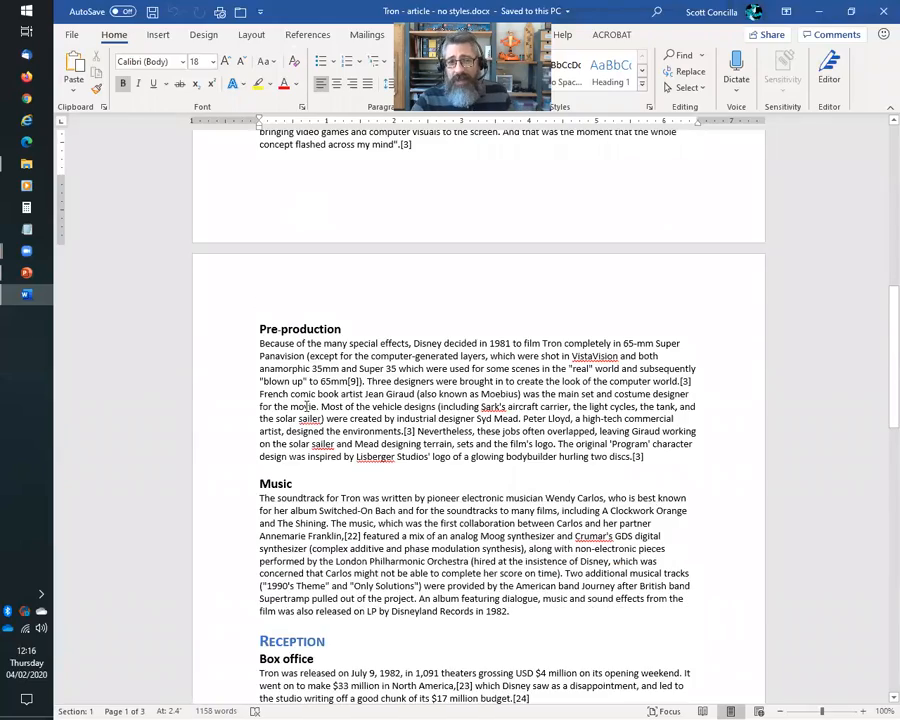
{"action": "scroll", "coordinate": [305, 410], "scroll_direction": "down", "scroll_amount": 13}
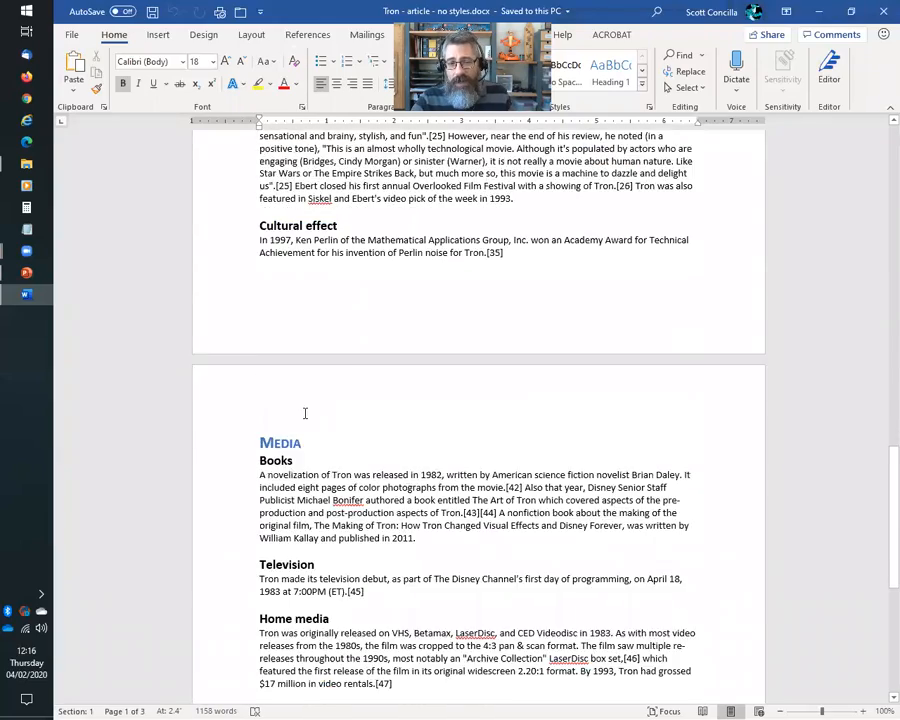
{"action": "scroll", "coordinate": [303, 418], "scroll_direction": "down", "scroll_amount": 3}
{"action": "scroll", "coordinate": [303, 414], "scroll_direction": "up", "scroll_amount": 8}
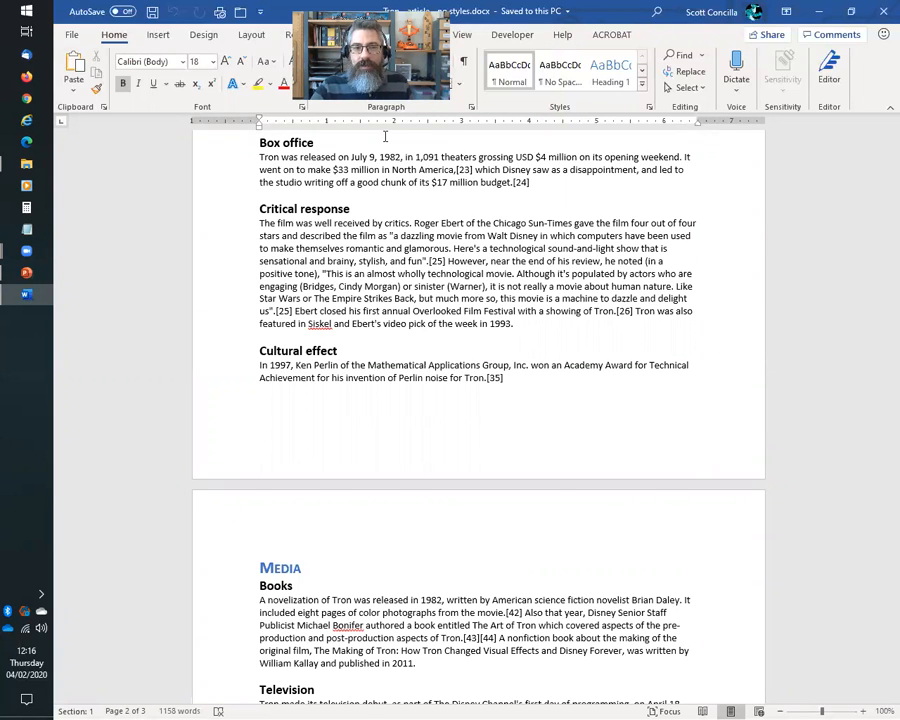
{"action": "scroll", "coordinate": [380, 374], "scroll_direction": "up", "scroll_amount": 20}
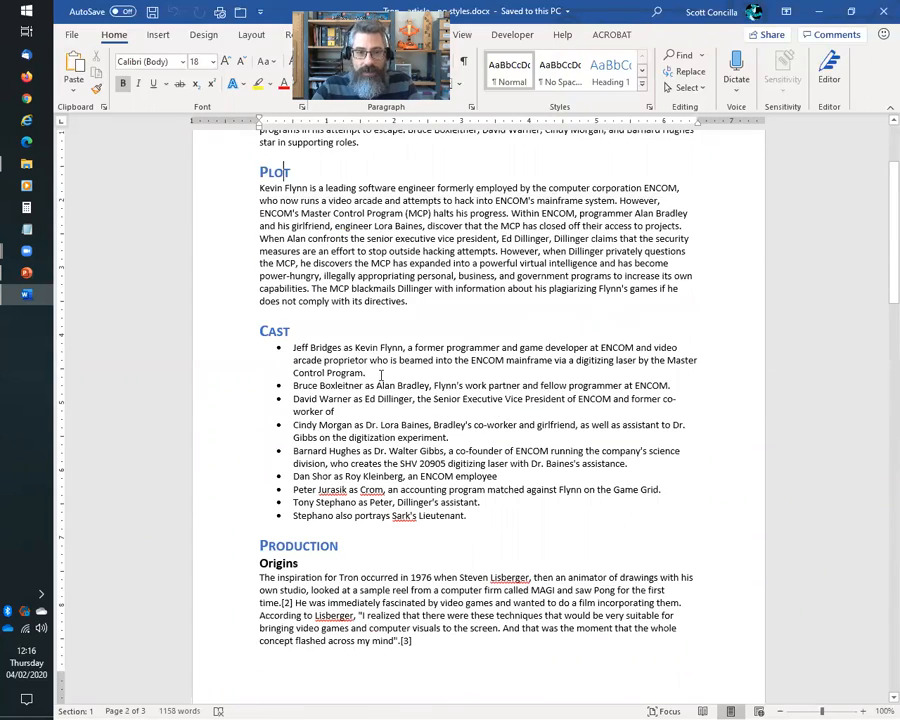
{"action": "scroll", "coordinate": [380, 374], "scroll_direction": "up", "scroll_amount": 3}
{"action": "left_click", "coordinate": [318, 224]}
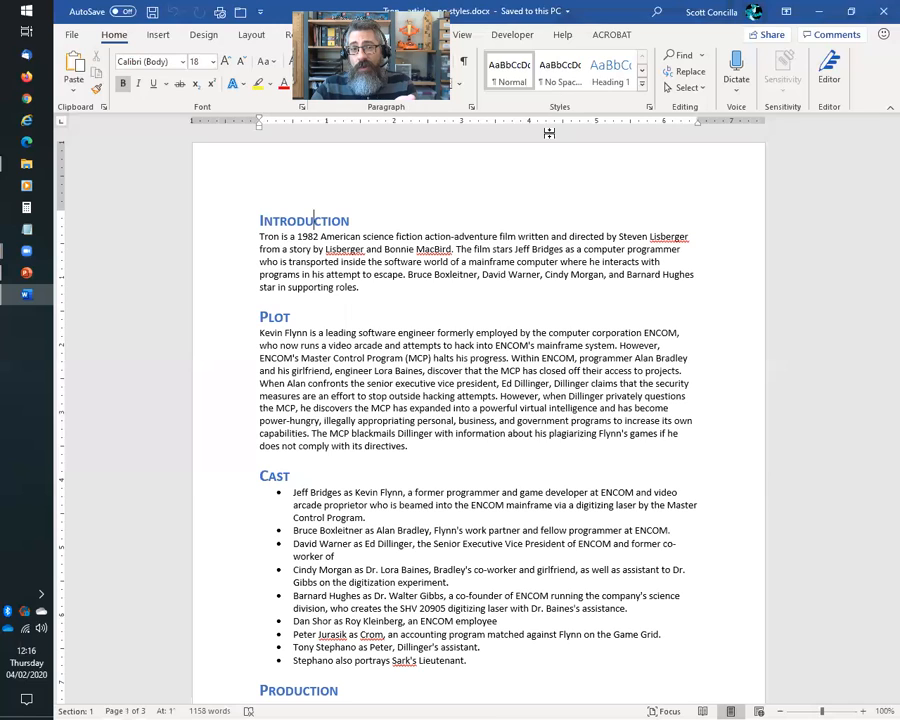
{"action": "left_click", "coordinate": [412, 261]}
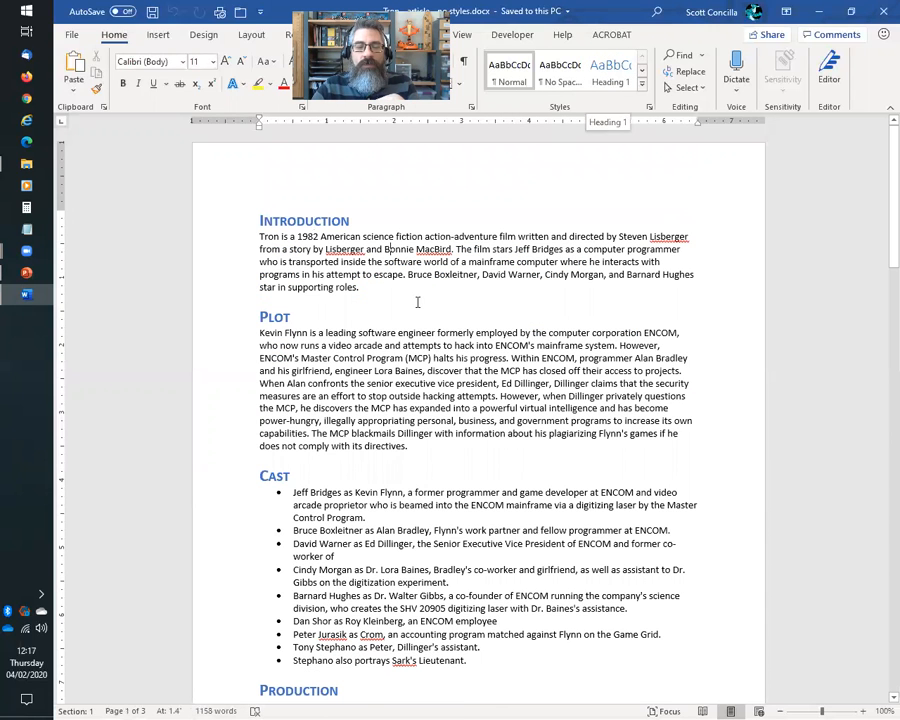
Step: Try applying the built-in Heading 1 style to the Introduction heading, and undo it
{"action": "left_click", "coordinate": [330, 220]}
{"action": "left_click", "coordinate": [298, 221]}
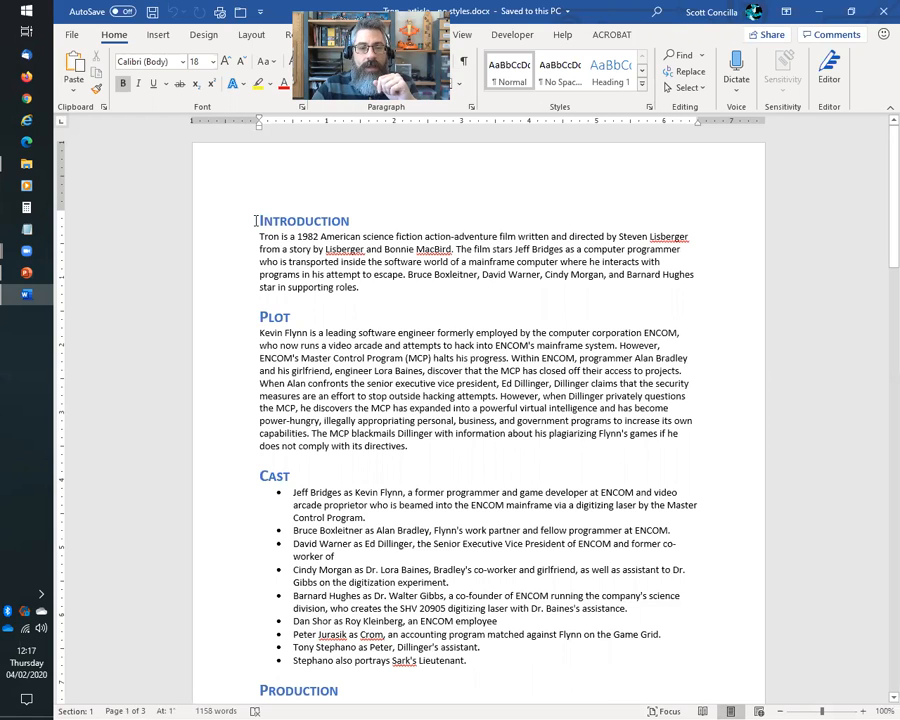
{"action": "left_click_drag", "start_coordinate": [256, 220], "coordinate": [470, 212]}
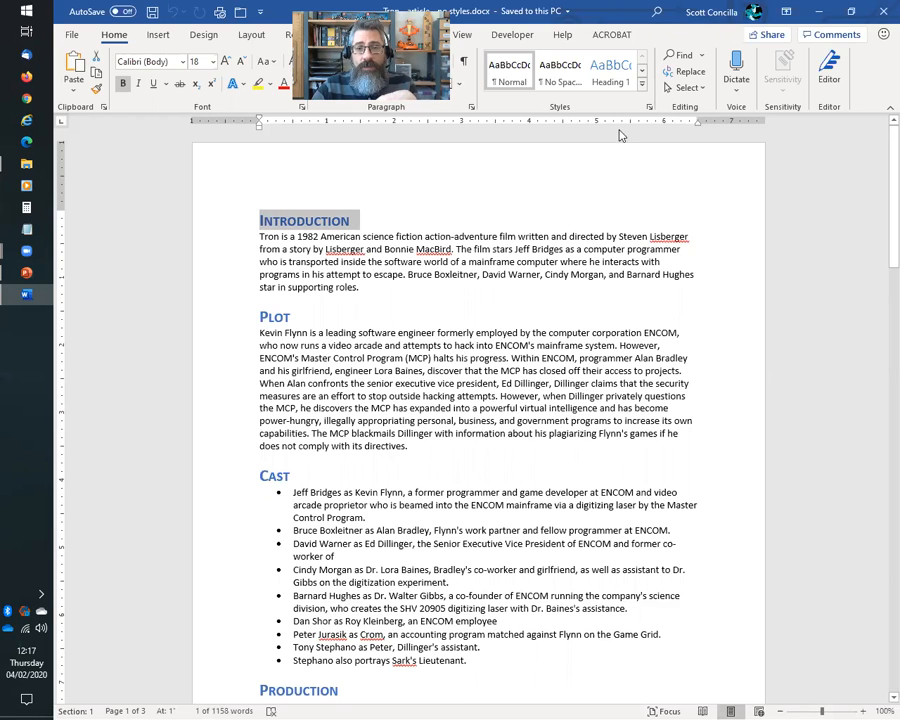
{"action": "left_click", "coordinate": [613, 80]}
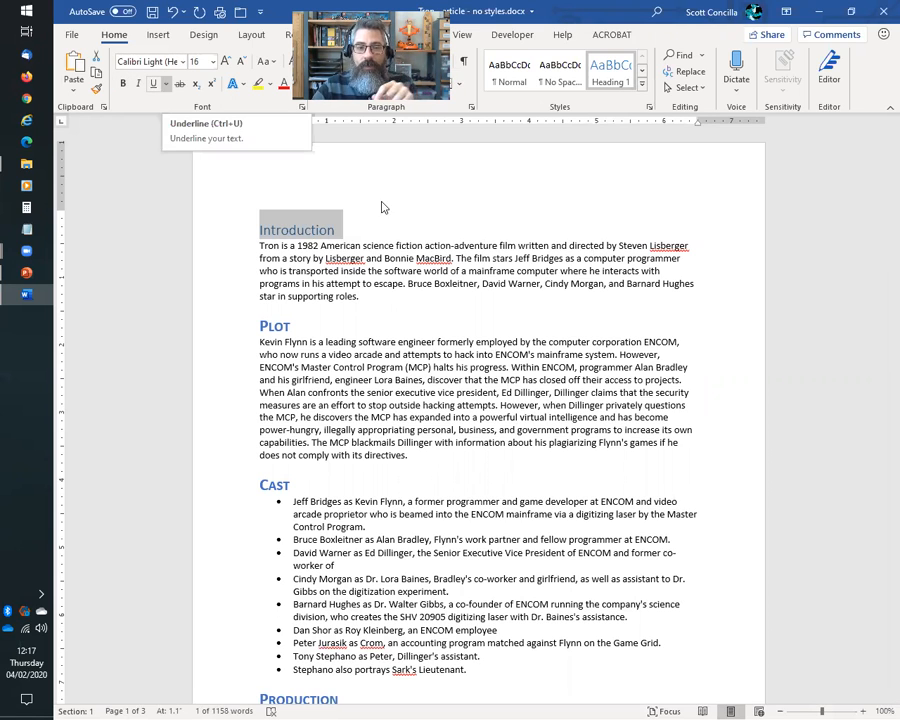
{"action": "left_click", "coordinate": [465, 257]}
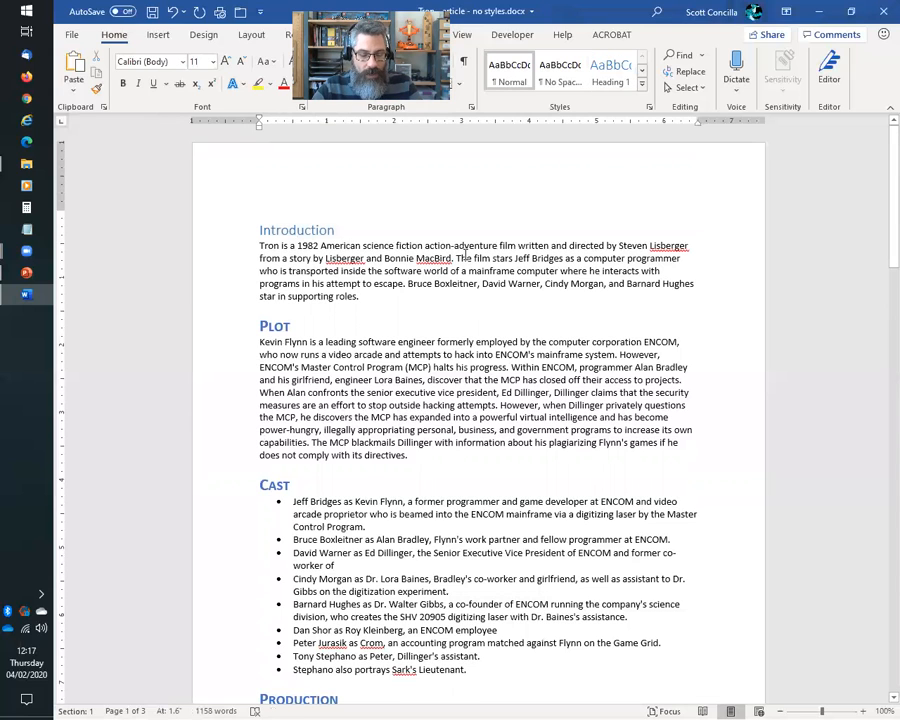
{"action": "key", "text": "ctrl+z"}
{"action": "left_click", "coordinate": [495, 249]}
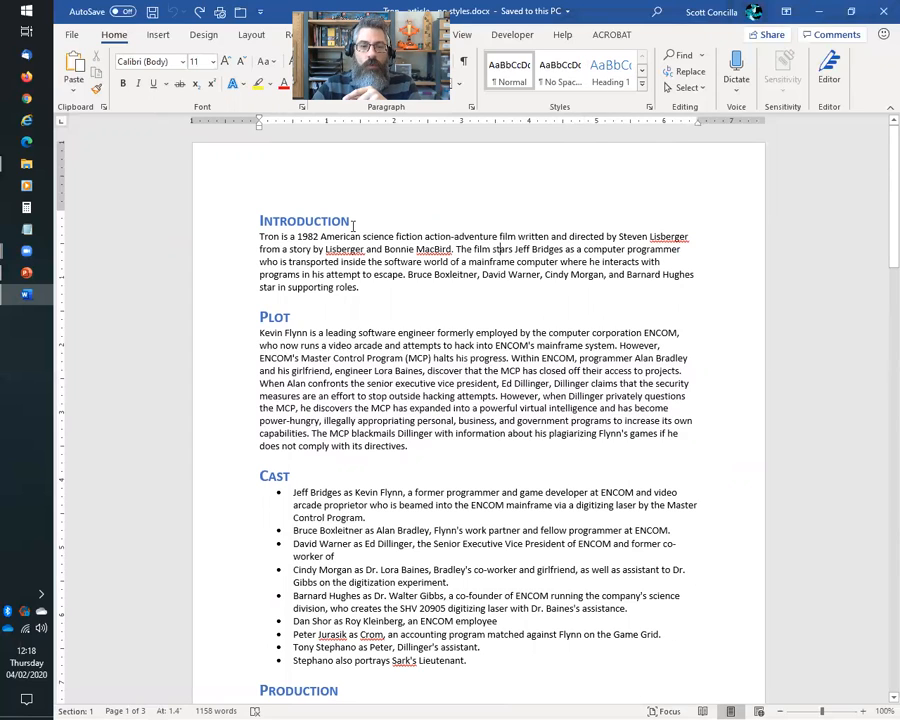
Step: Update the Heading 1 style to match the existing formatting of the Introduction heading
{"action": "left_click", "coordinate": [297, 221]}
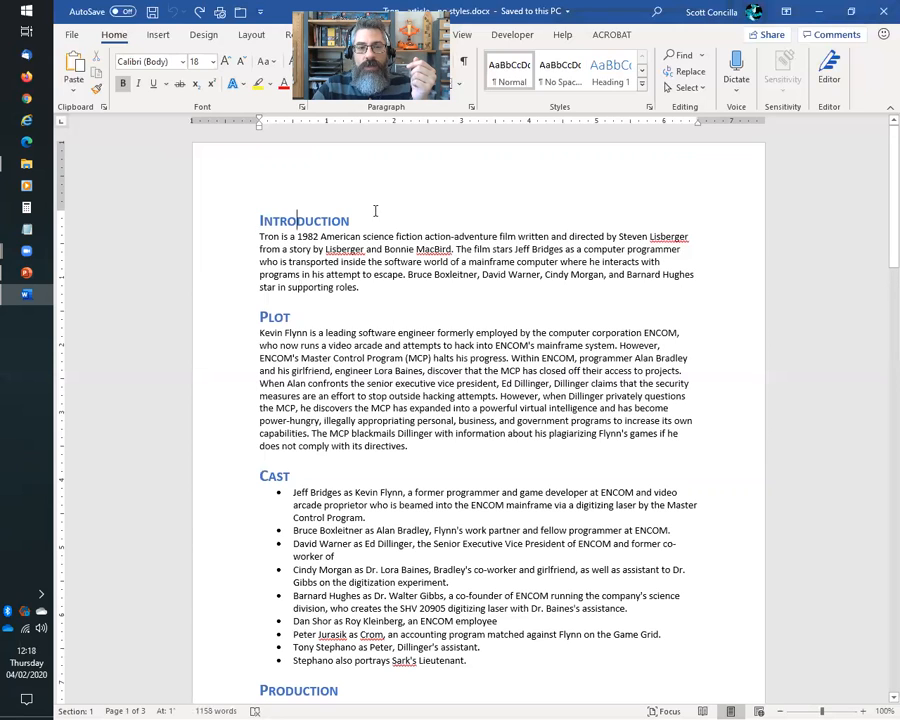
{"action": "triple_click", "coordinate": [413, 210]}
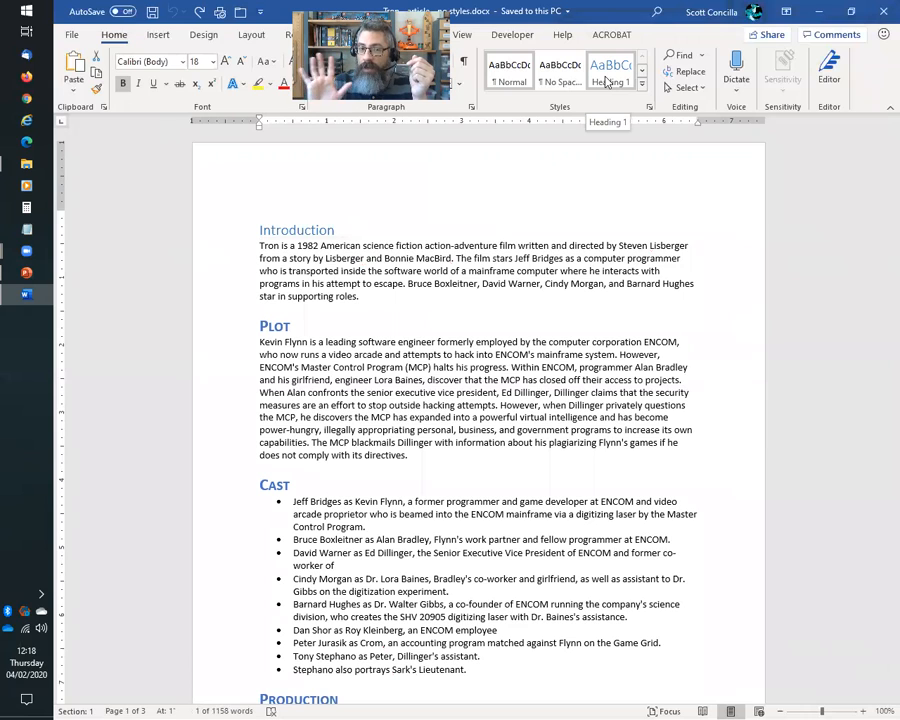
{"action": "right_click", "coordinate": [605, 82]}
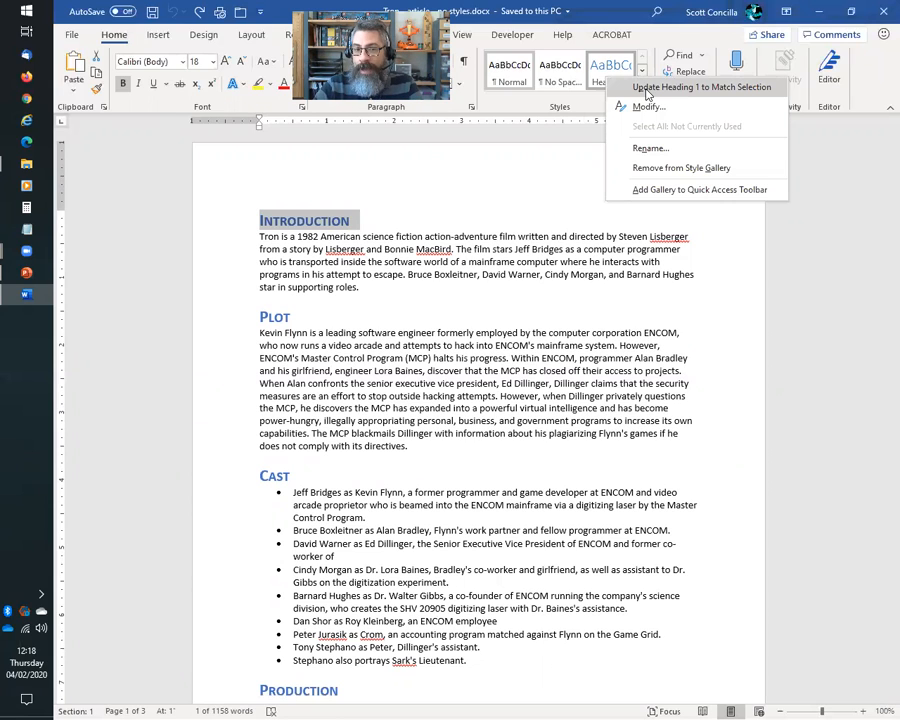
{"action": "left_click", "coordinate": [647, 88]}
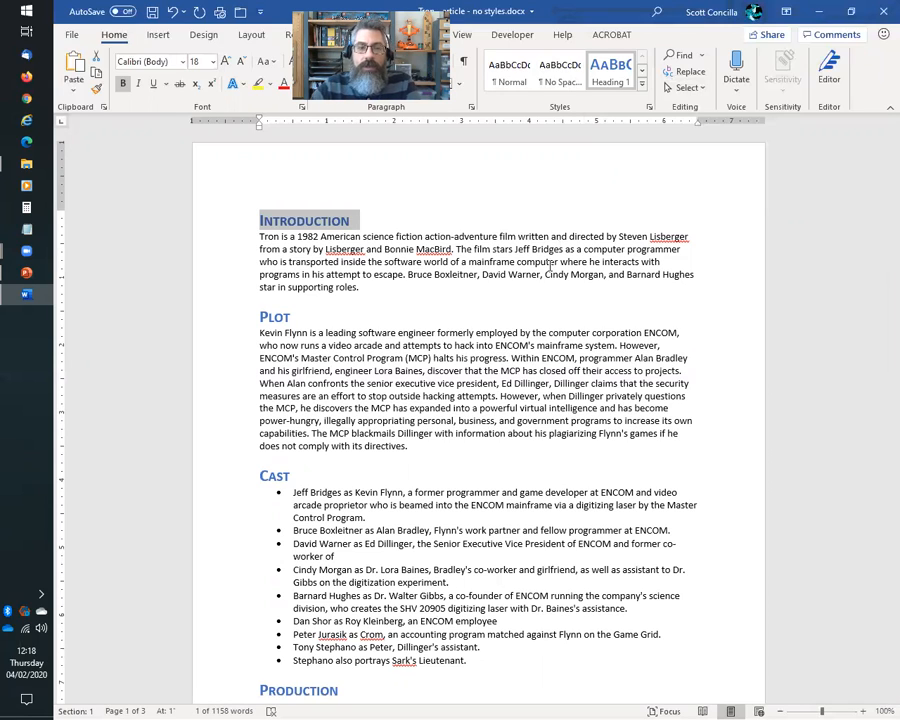
{"action": "left_click", "coordinate": [396, 236]}
{"action": "left_click", "coordinate": [300, 219]}
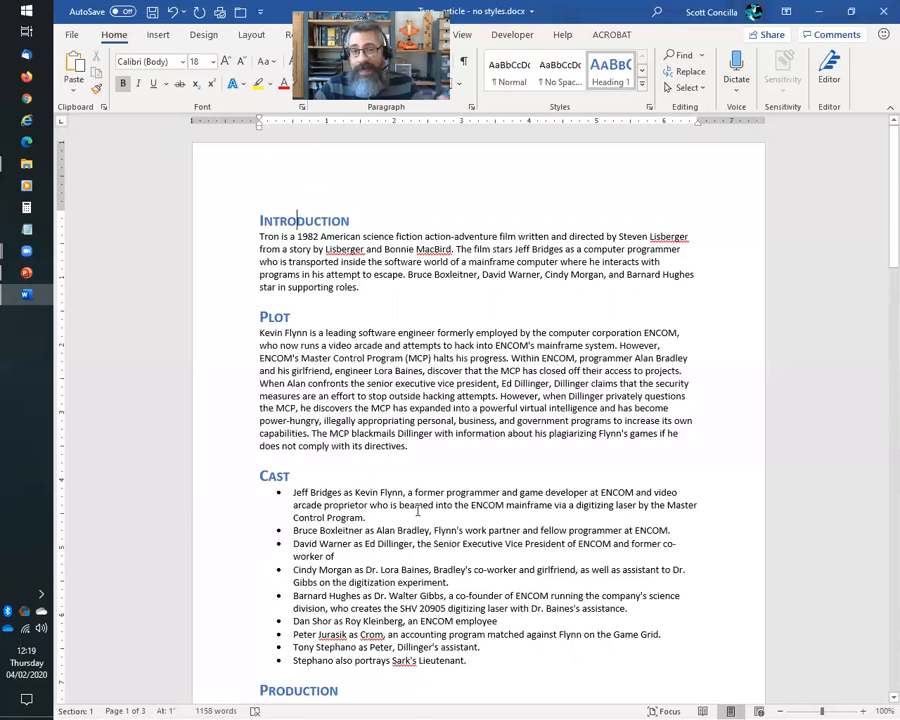
Step: Display the full Styles list and limit it to the styles in use, keeping the style preview on
{"action": "left_click", "coordinate": [648, 106]}
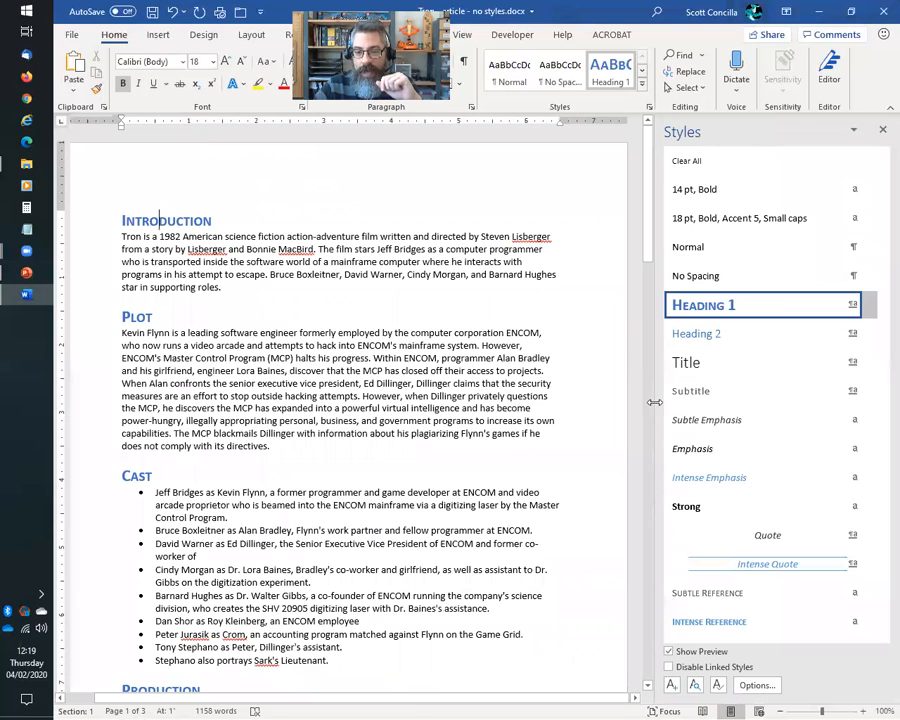
{"action": "left_click", "coordinate": [649, 107]}
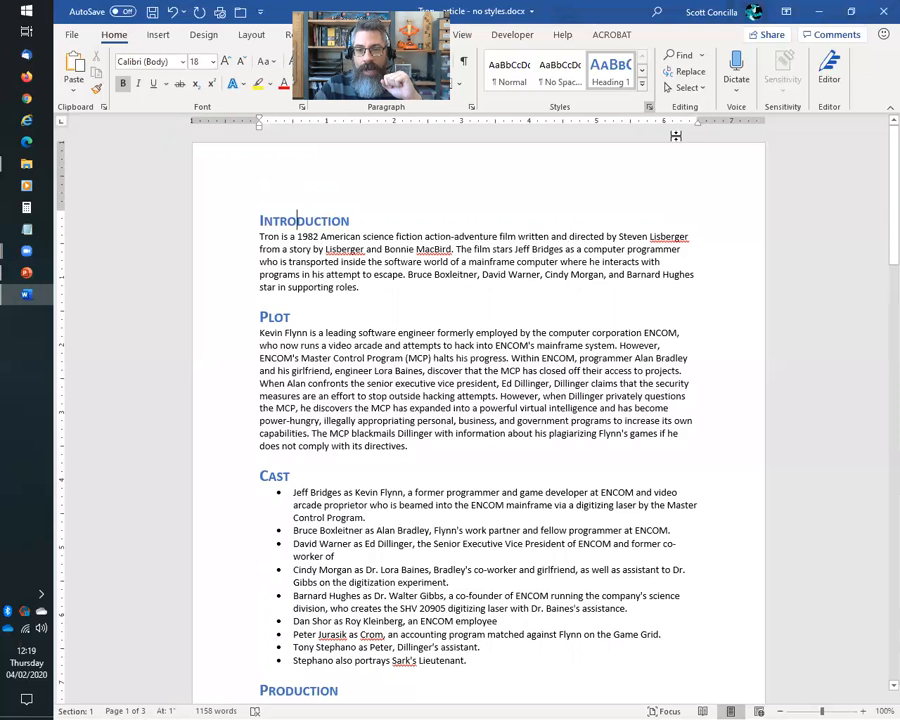
{"action": "left_click", "coordinate": [649, 107]}
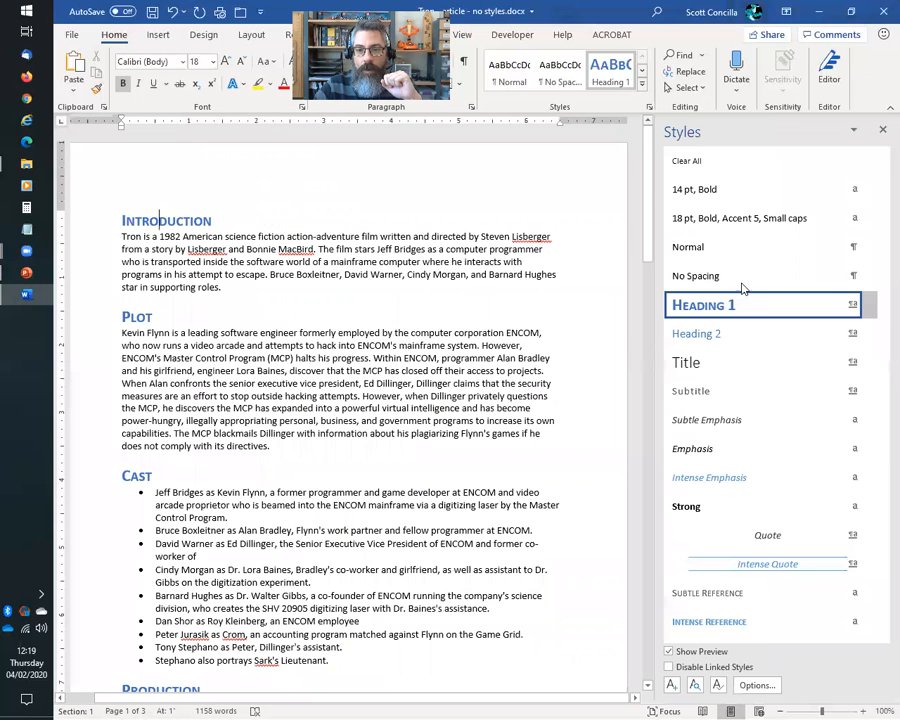
{"action": "left_click", "coordinate": [757, 685]}
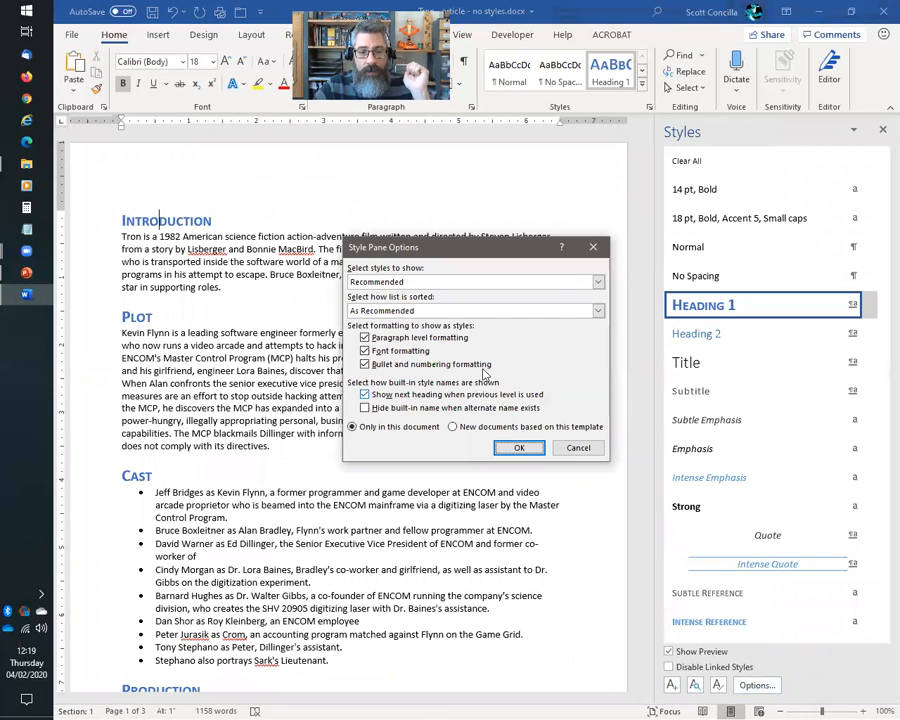
{"action": "left_click", "coordinate": [597, 284]}
{"action": "left_click", "coordinate": [507, 268]}
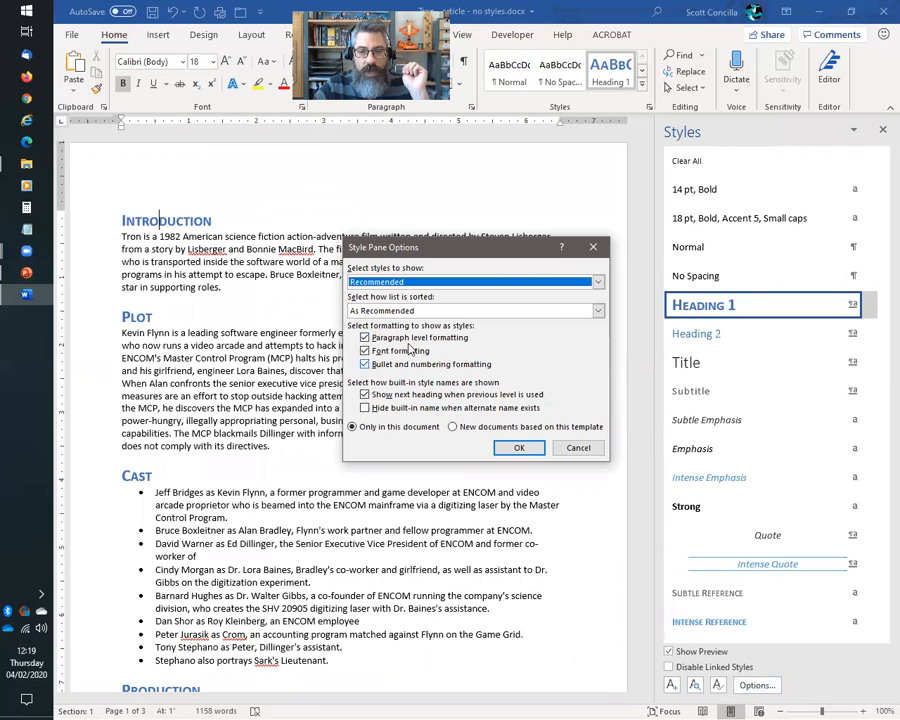
{"action": "left_click", "coordinate": [597, 283]}
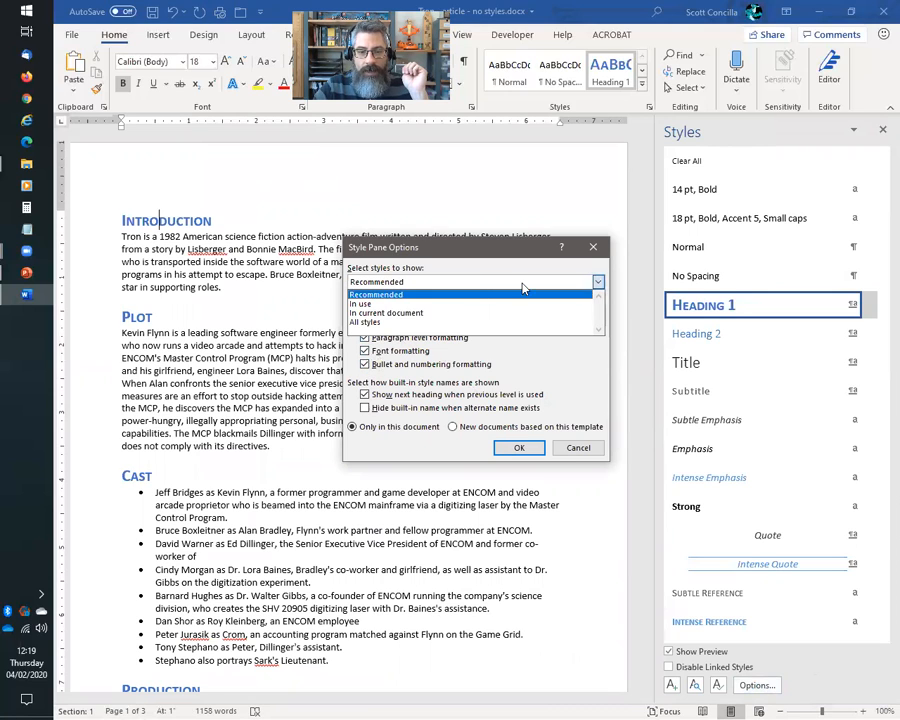
{"action": "left_click", "coordinate": [369, 305]}
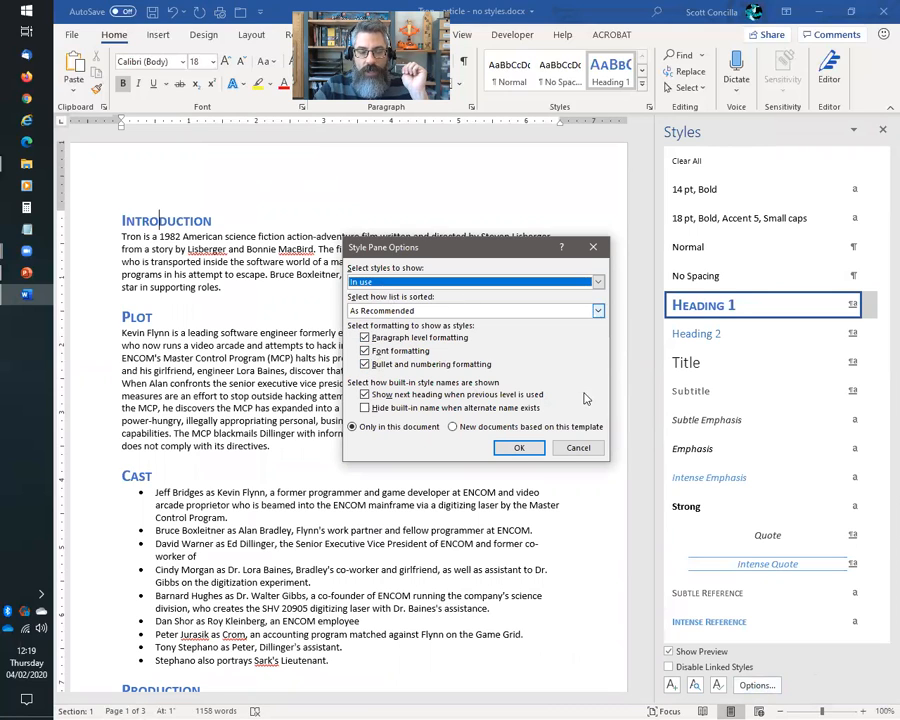
{"action": "left_click", "coordinate": [519, 449]}
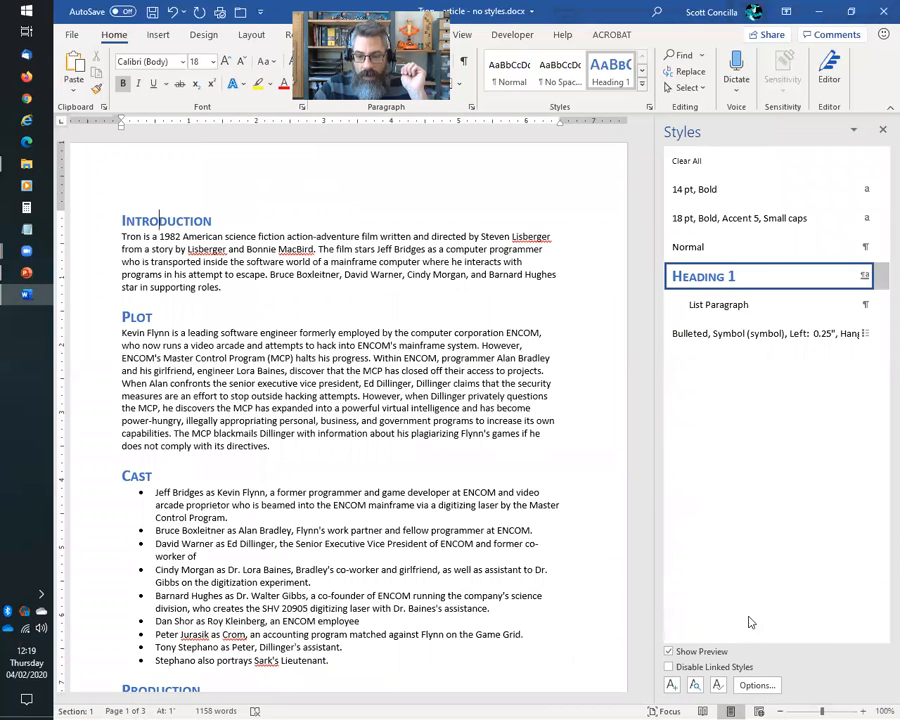
{"action": "left_click", "coordinate": [668, 651]}
{"action": "left_click", "coordinate": [680, 652]}
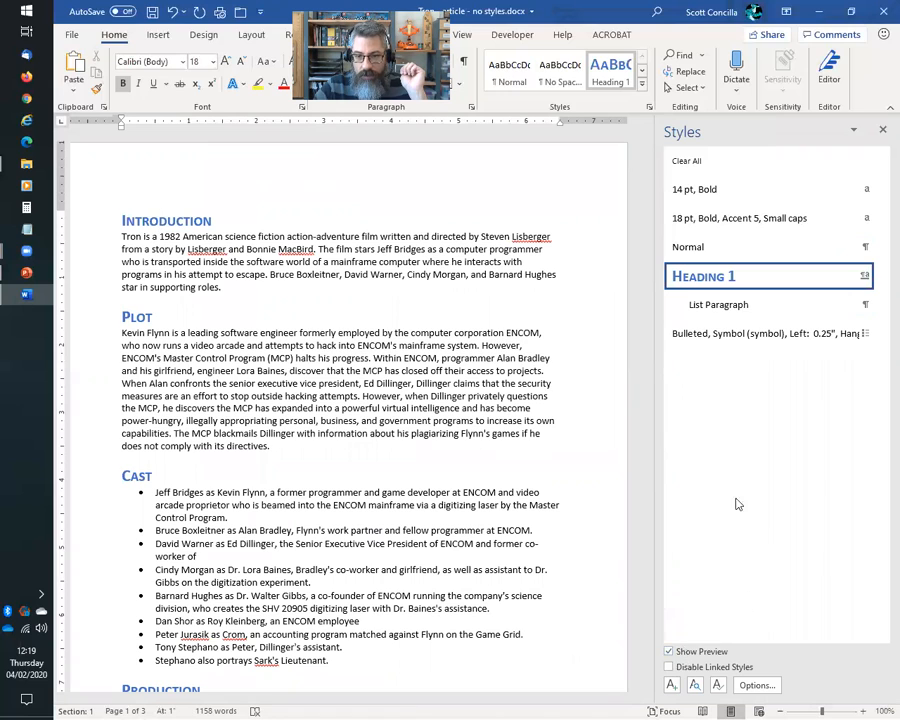
Step: Select all text formatted as 18 pt, Bold, Accent 5, Small caps and apply Heading 1, reviewing the converted section headings
{"action": "left_click", "coordinate": [124, 316]}
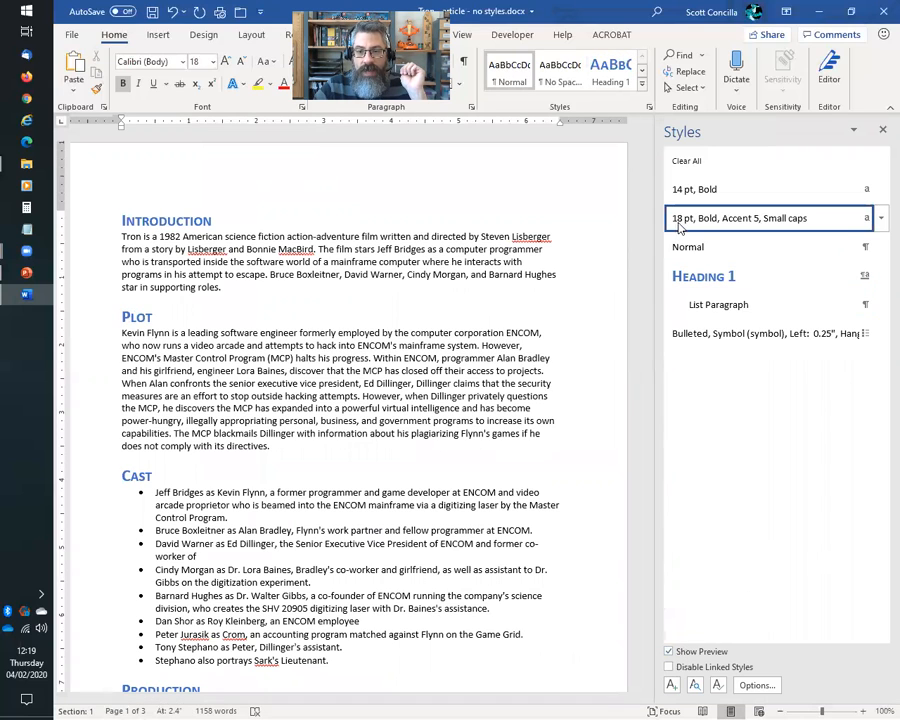
{"action": "mouse_move", "coordinate": [677, 221]}
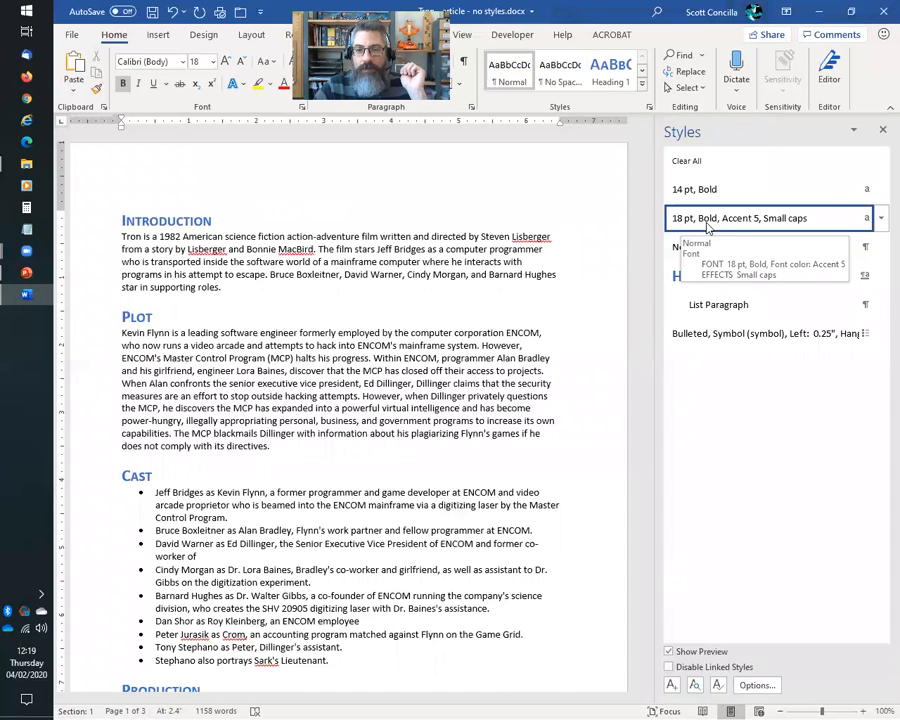
{"action": "left_click", "coordinate": [879, 224]}
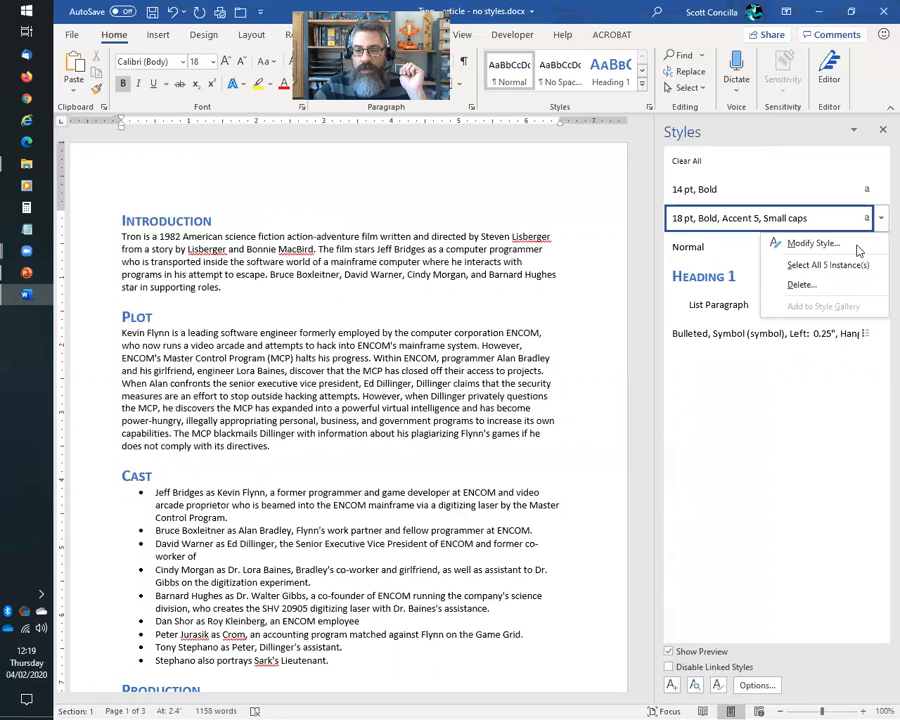
{"action": "left_click", "coordinate": [828, 265]}
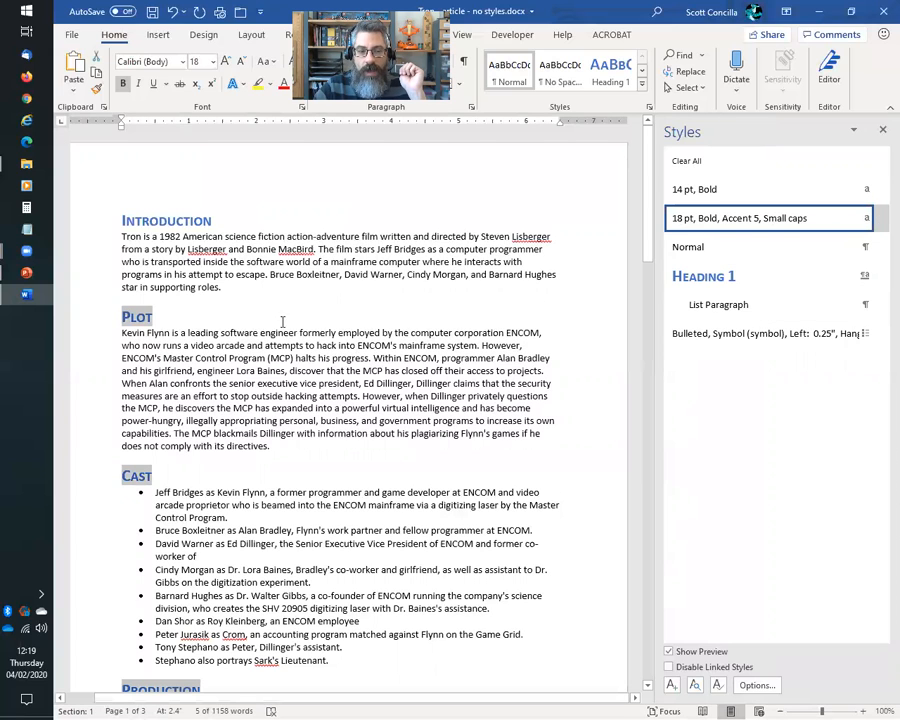
{"action": "left_click", "coordinate": [750, 276]}
{"action": "left_click", "coordinate": [373, 330]}
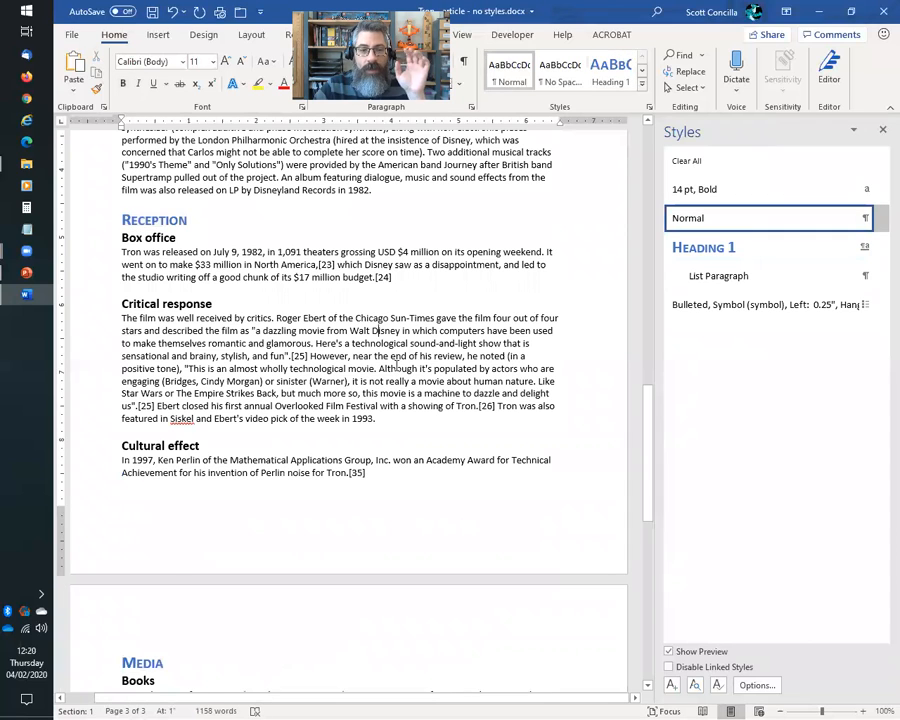
{"action": "scroll", "coordinate": [400, 360], "scroll_direction": "up", "scroll_amount": 3}
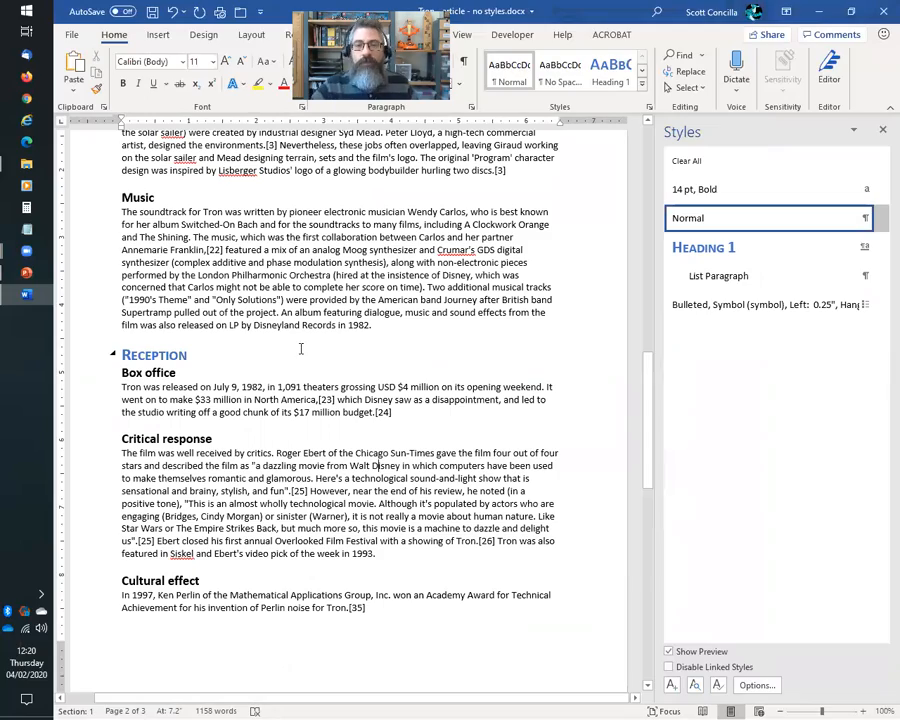
{"action": "scroll", "coordinate": [250, 320], "scroll_direction": "up", "scroll_amount": 8}
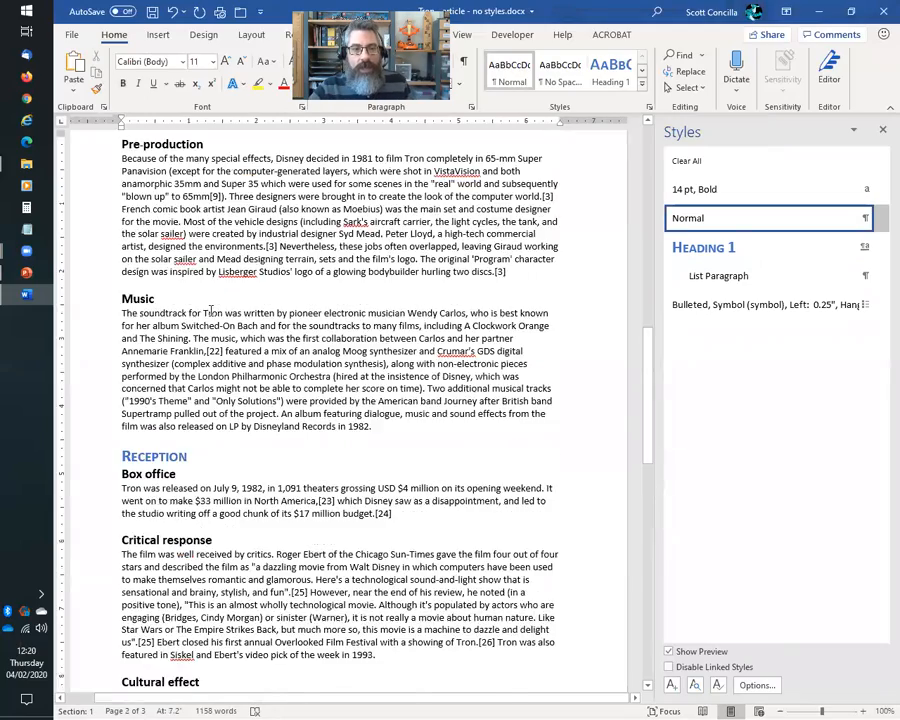
{"action": "scroll", "coordinate": [219, 308], "scroll_direction": "up", "scroll_amount": 12}
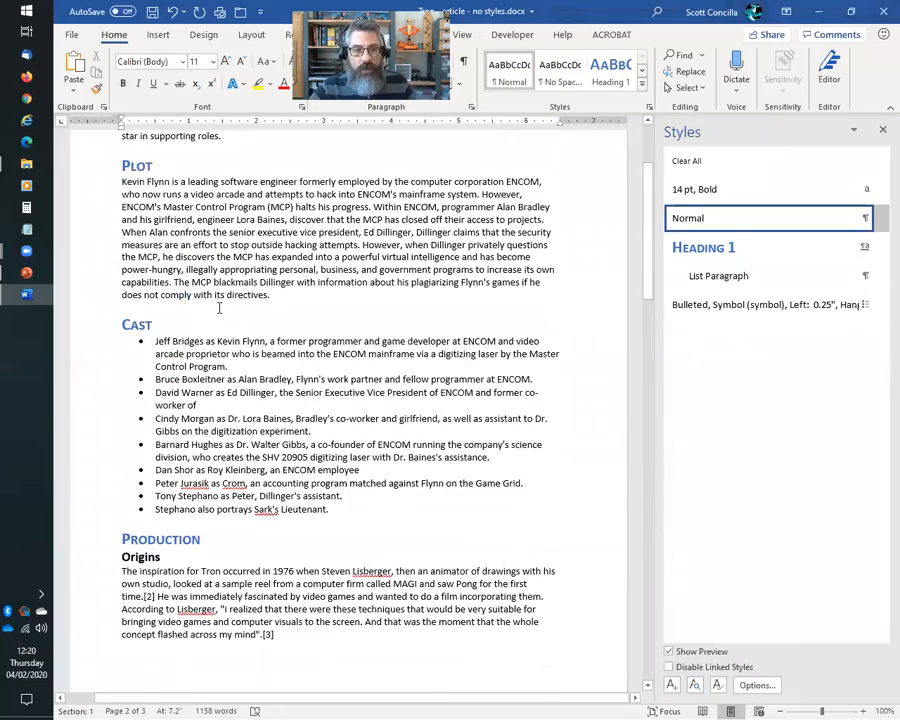
Step: Update the Heading 2 style to match the existing formatting of the Origins subheading under Production
{"action": "scroll", "coordinate": [221, 311], "scroll_direction": "down", "scroll_amount": 4}
{"action": "scroll", "coordinate": [222, 311], "scroll_direction": "down", "scroll_amount": 4}
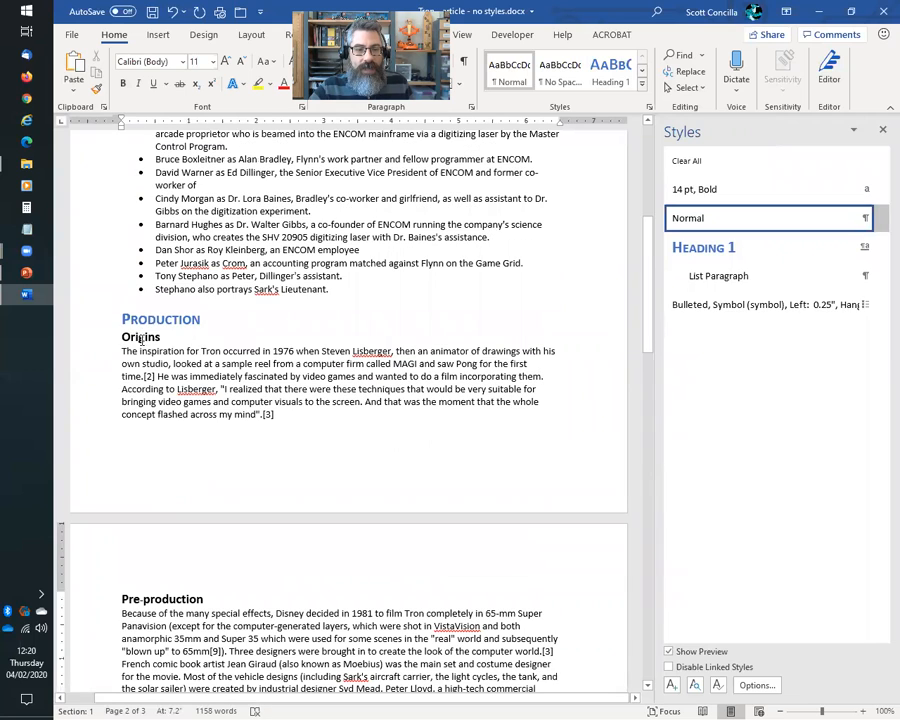
{"action": "left_click", "coordinate": [150, 337]}
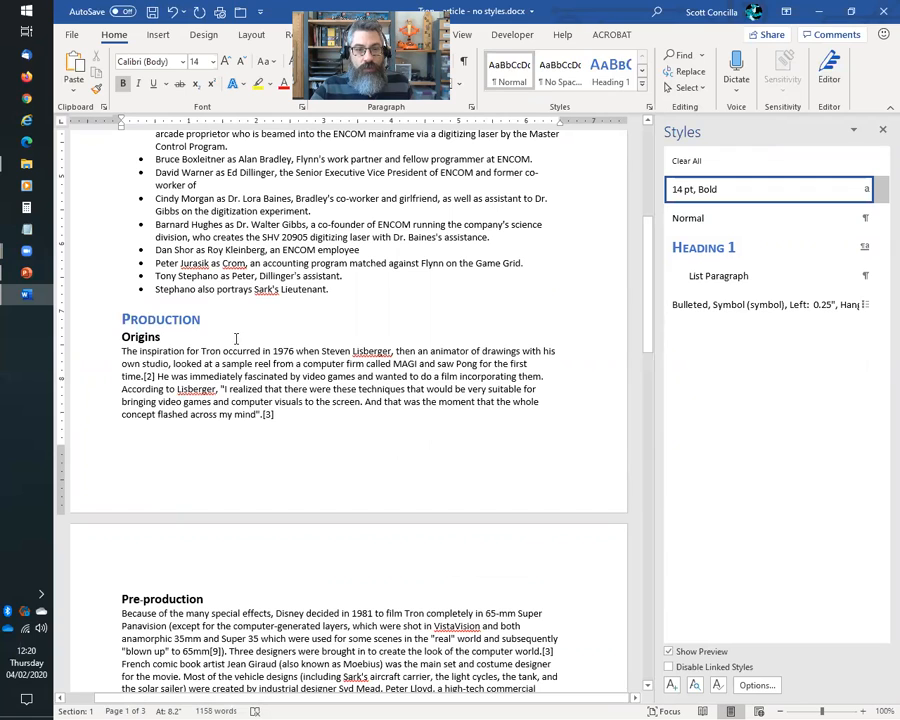
{"action": "left_click", "coordinate": [642, 87]}
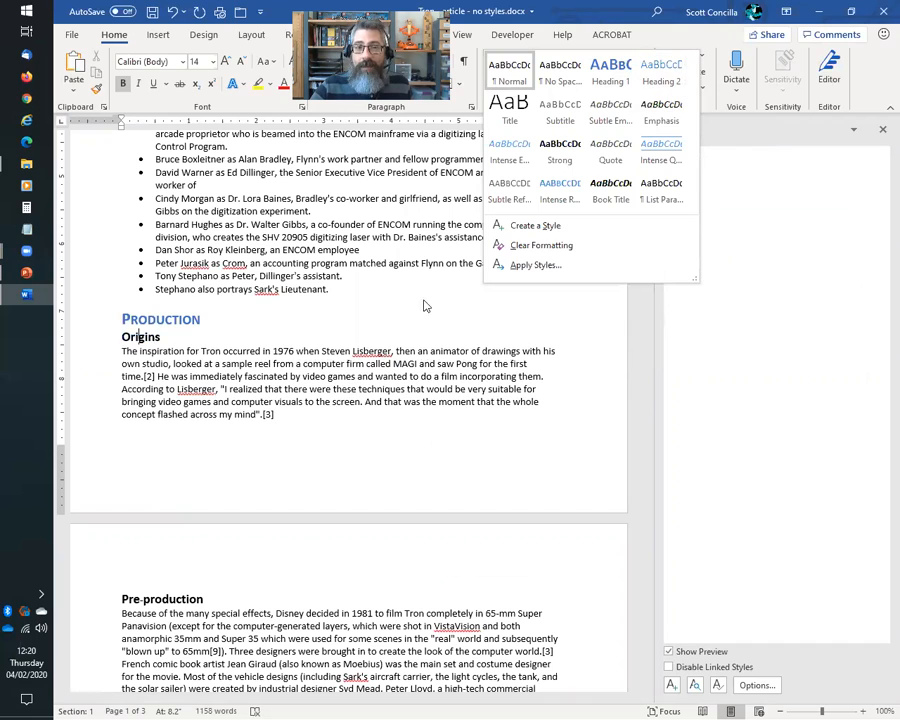
{"action": "left_click", "coordinate": [369, 355]}
{"action": "left_click_drag", "start_coordinate": [124, 336], "coordinate": [241, 330]}
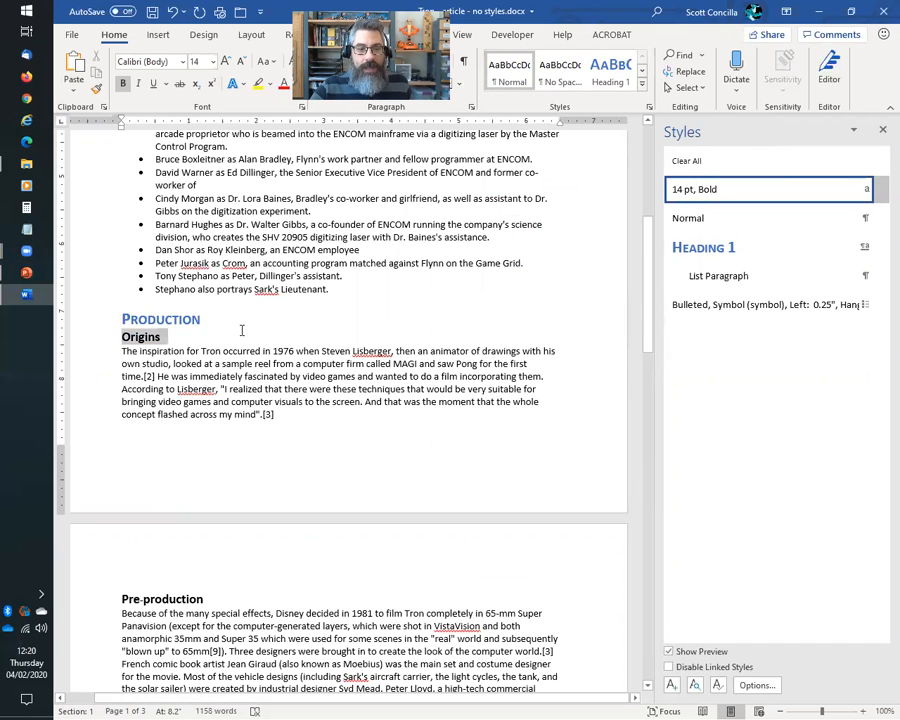
{"action": "left_click", "coordinate": [642, 86]}
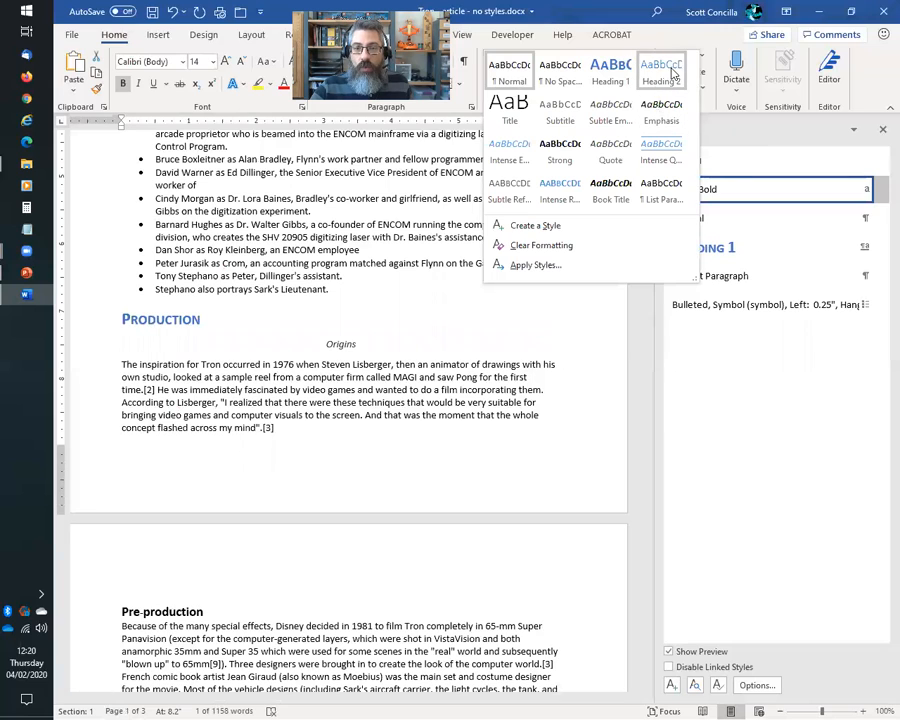
{"action": "right_click", "coordinate": [672, 76]}
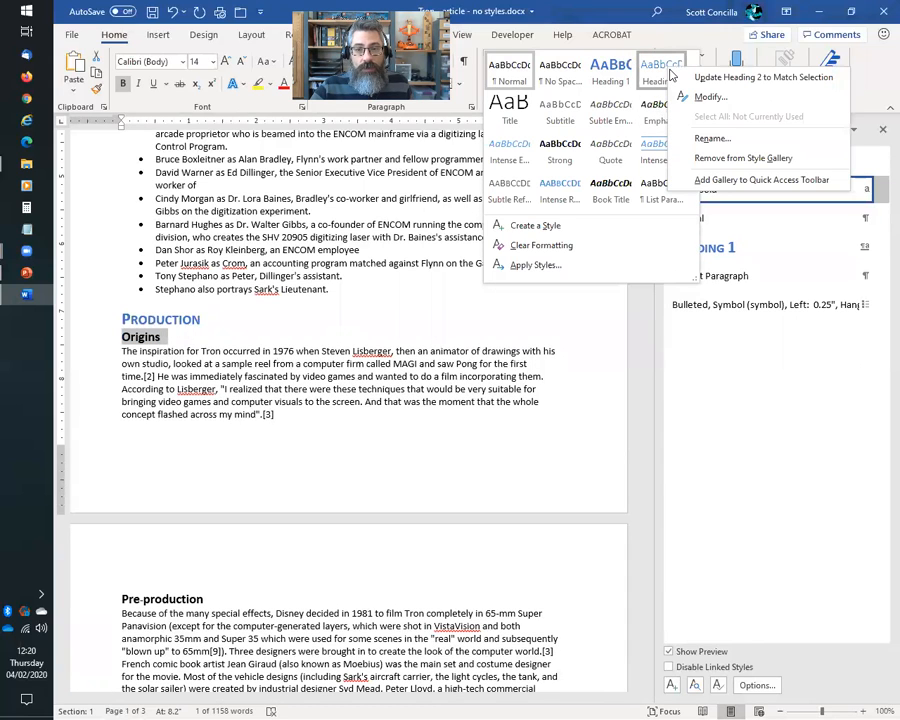
{"action": "left_click", "coordinate": [806, 79]}
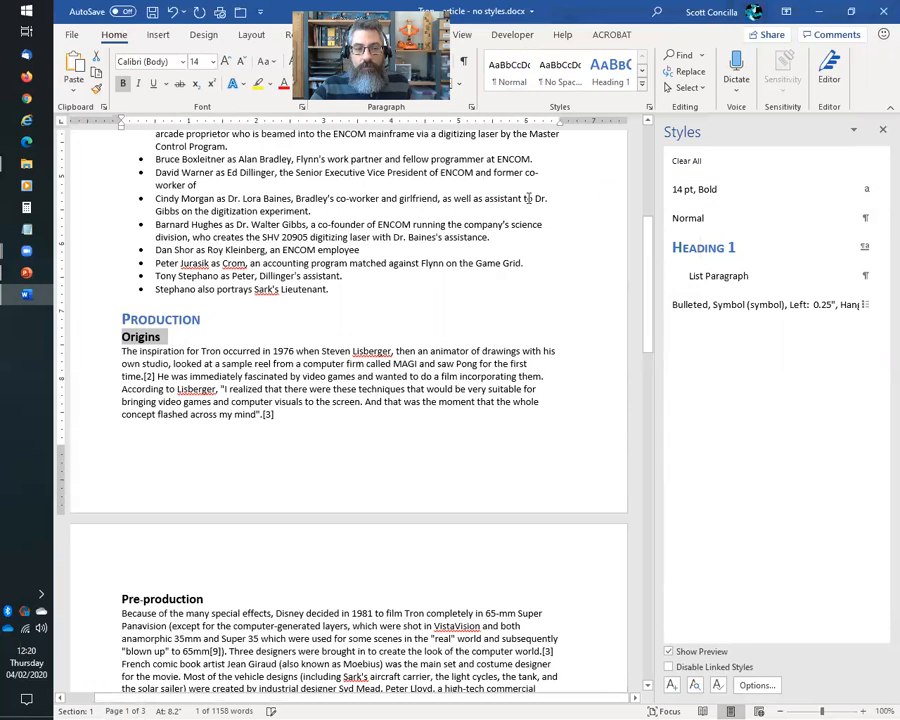
Step: Apply the Heading 2 style to the Origins subheading
{"action": "left_click", "coordinate": [287, 364]}
{"action": "left_click", "coordinate": [186, 343]}
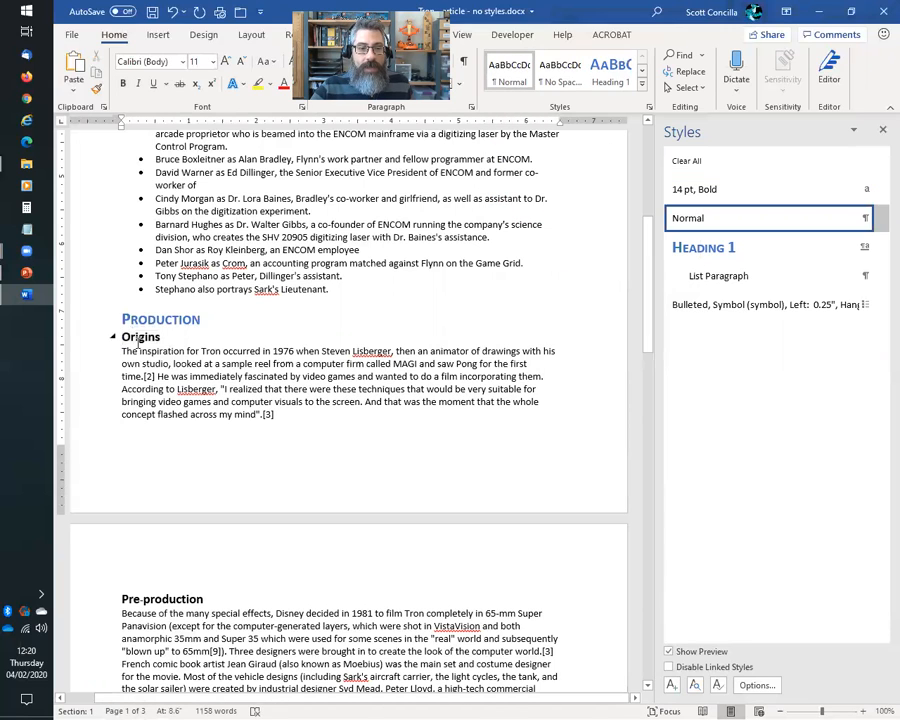
{"action": "left_click", "coordinate": [642, 88]}
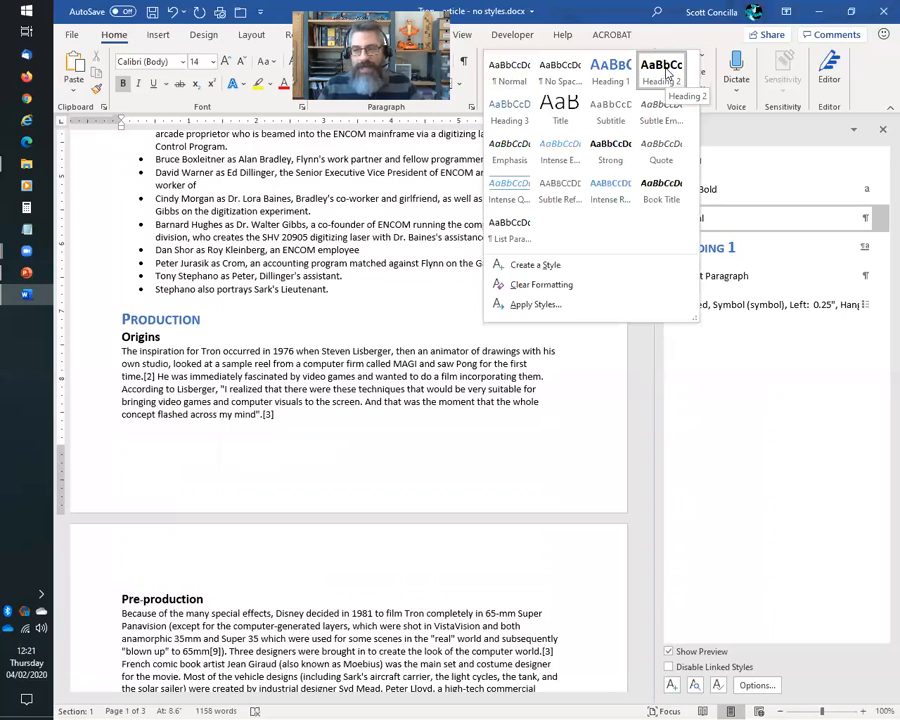
{"action": "left_click", "coordinate": [667, 70]}
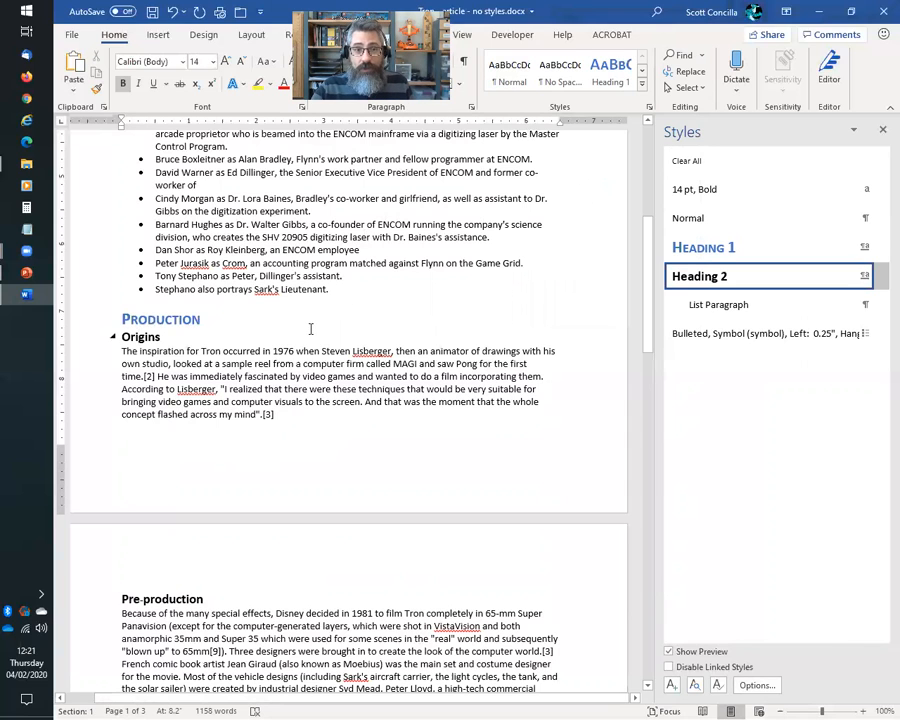
Step: Select all text formatted as 14 pt, Bold, using the Pre-production subheading as reference, and apply Heading 2 to it
{"action": "scroll", "coordinate": [220, 400], "scroll_direction": "down", "scroll_amount": 2}
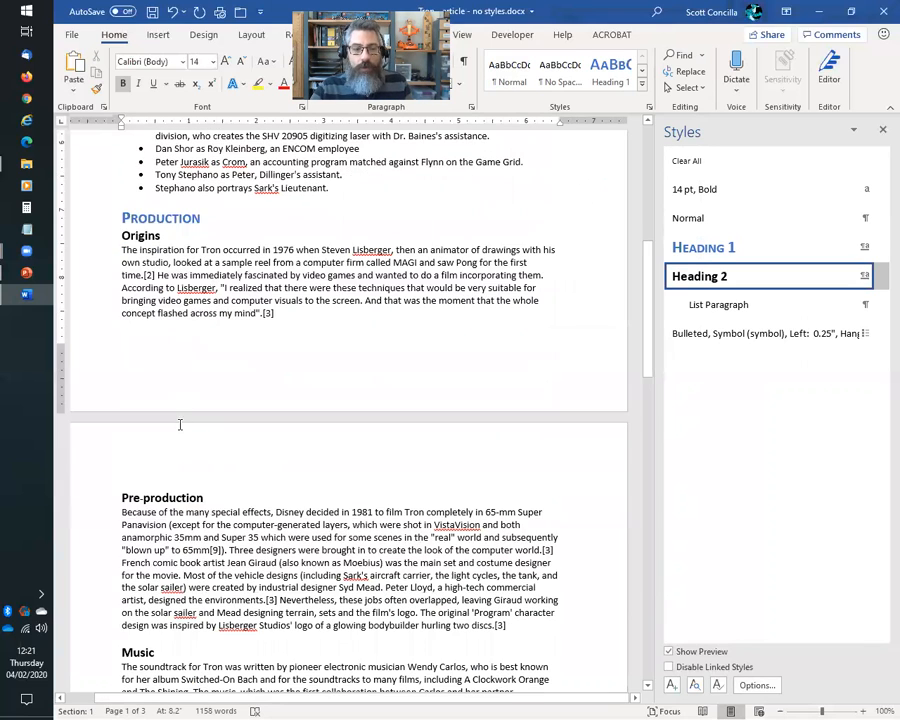
{"action": "left_click", "coordinate": [175, 497]}
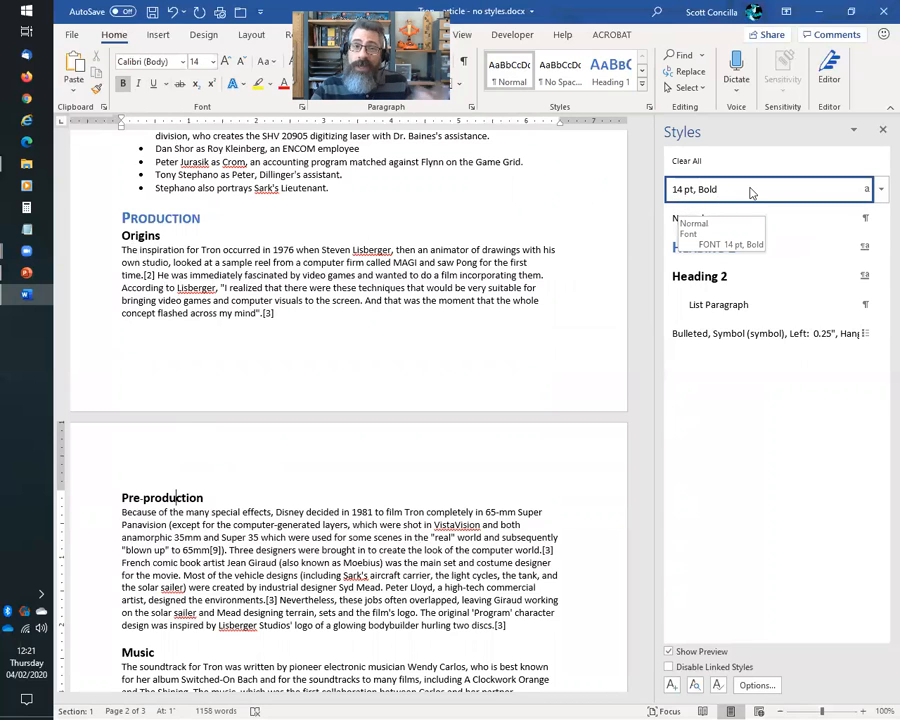
{"action": "left_click", "coordinate": [880, 190]}
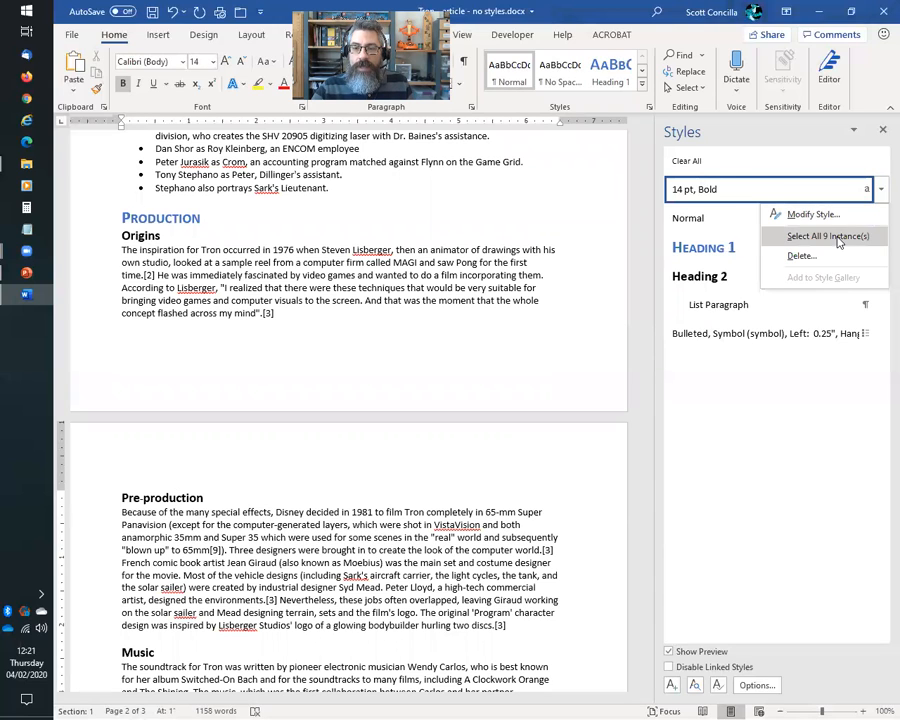
{"action": "left_click", "coordinate": [776, 236]}
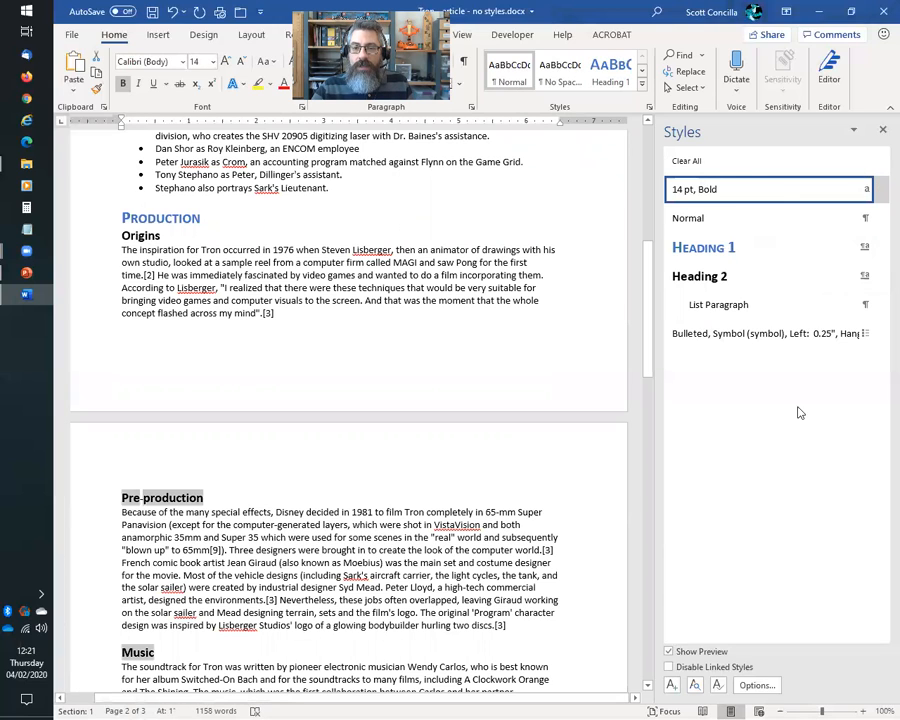
{"action": "left_click", "coordinate": [705, 277]}
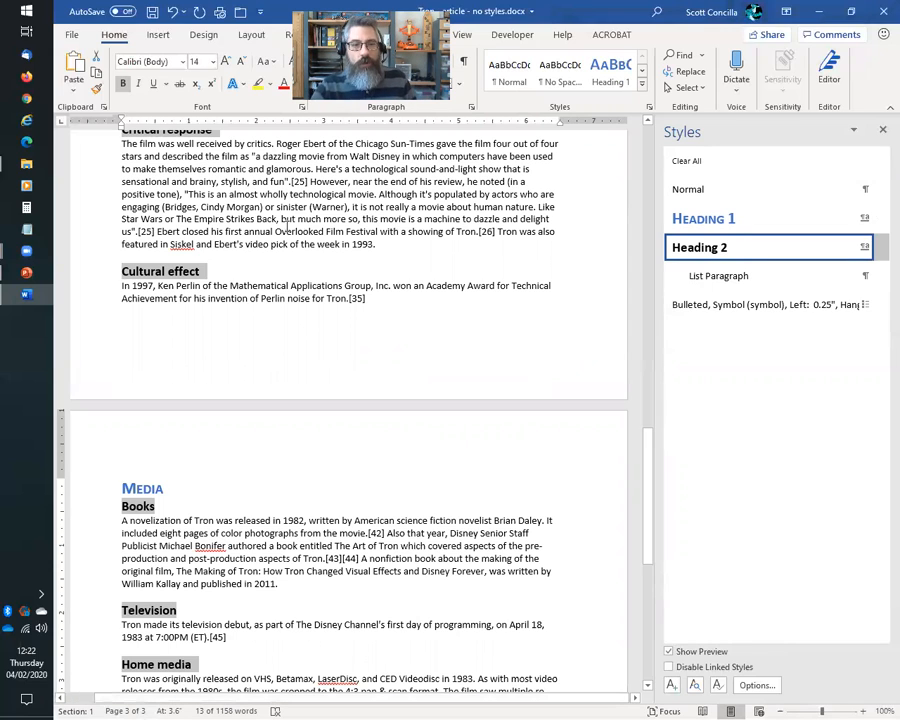
{"action": "left_click", "coordinate": [318, 224]}
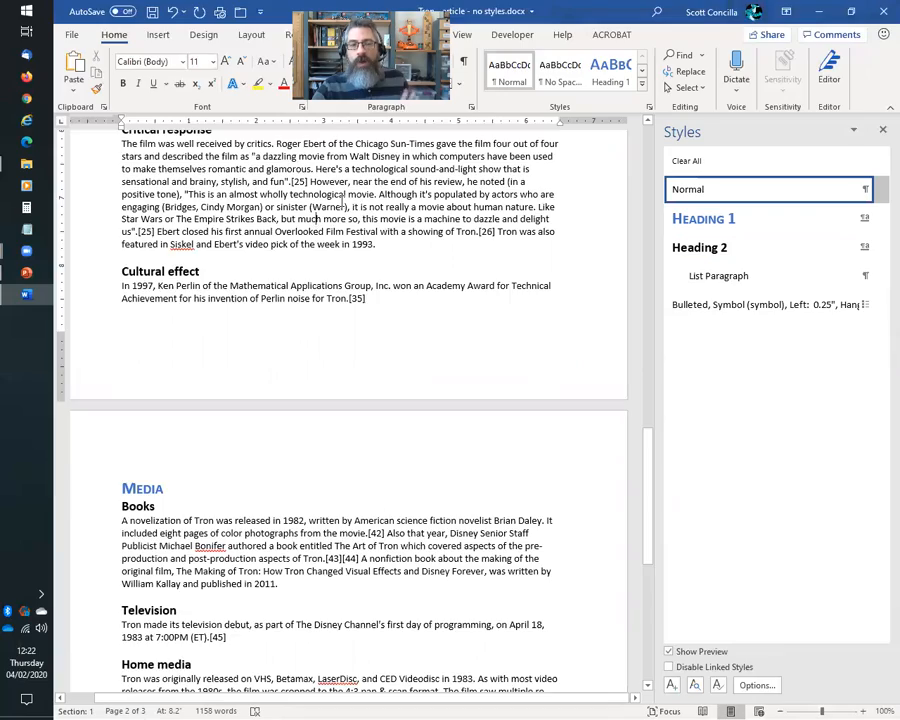
Step: Review the converted headings throughout the article, checking which style the Production and Origins headings use
{"action": "scroll", "coordinate": [327, 163], "scroll_direction": "up", "scroll_amount": 5}
{"action": "scroll", "coordinate": [327, 163], "scroll_direction": "down", "scroll_amount": 3}
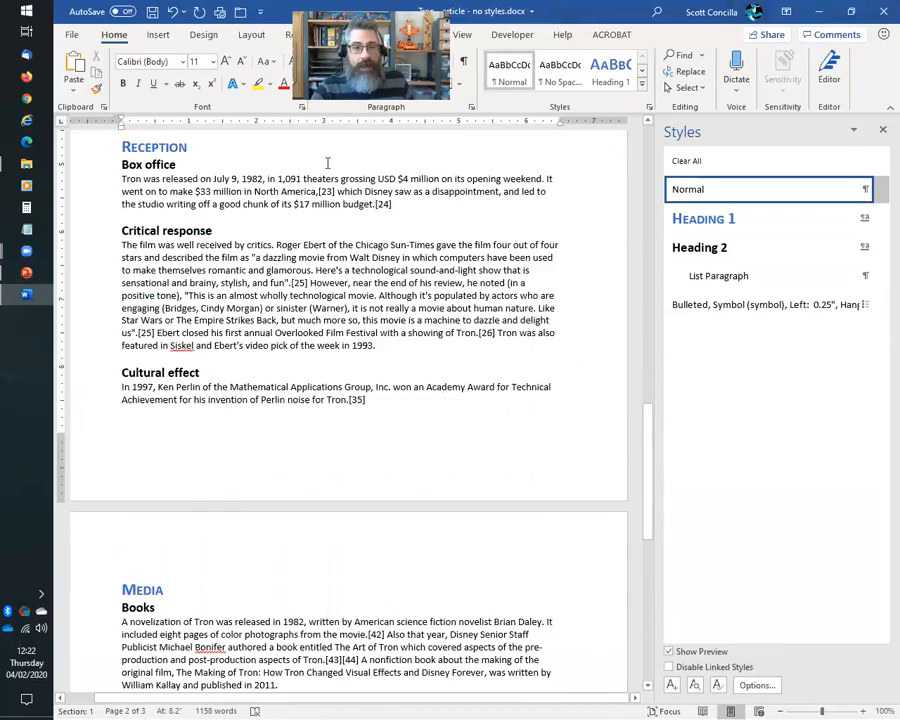
{"action": "scroll", "coordinate": [327, 163], "scroll_direction": "up", "scroll_amount": 9}
{"action": "scroll", "coordinate": [328, 164], "scroll_direction": "up", "scroll_amount": 9}
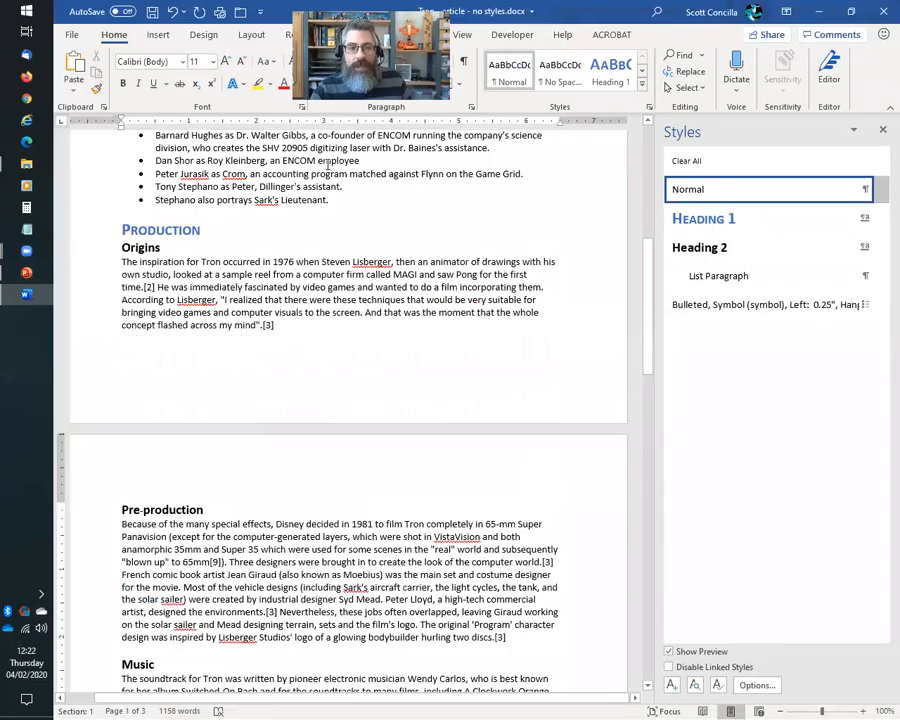
{"action": "left_click", "coordinate": [150, 432]}
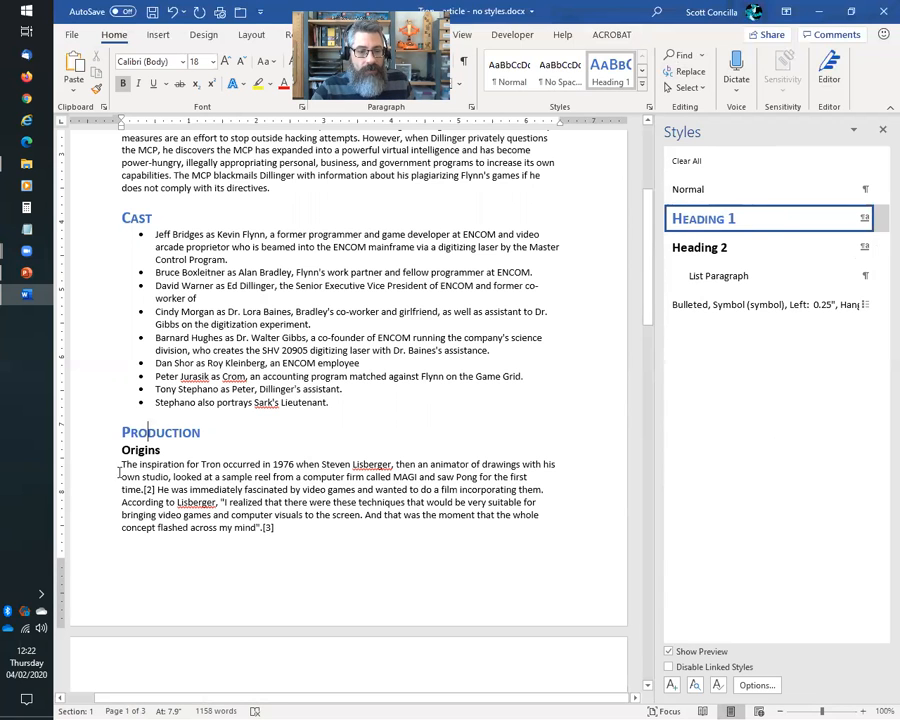
{"action": "key", "text": "Down"}
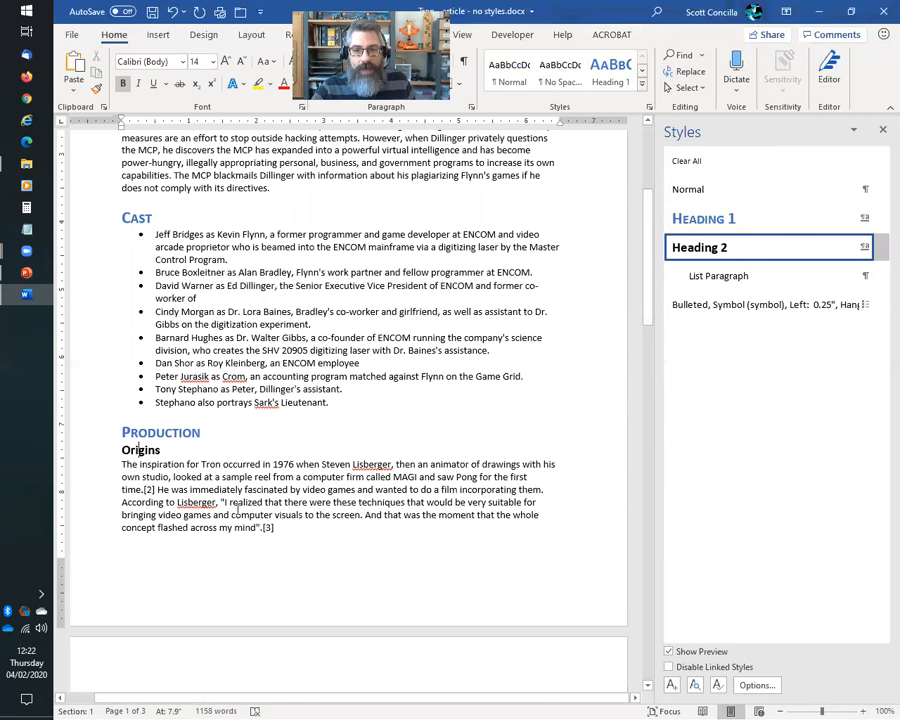
{"action": "scroll", "coordinate": [239, 507], "scroll_direction": "down", "scroll_amount": 5}
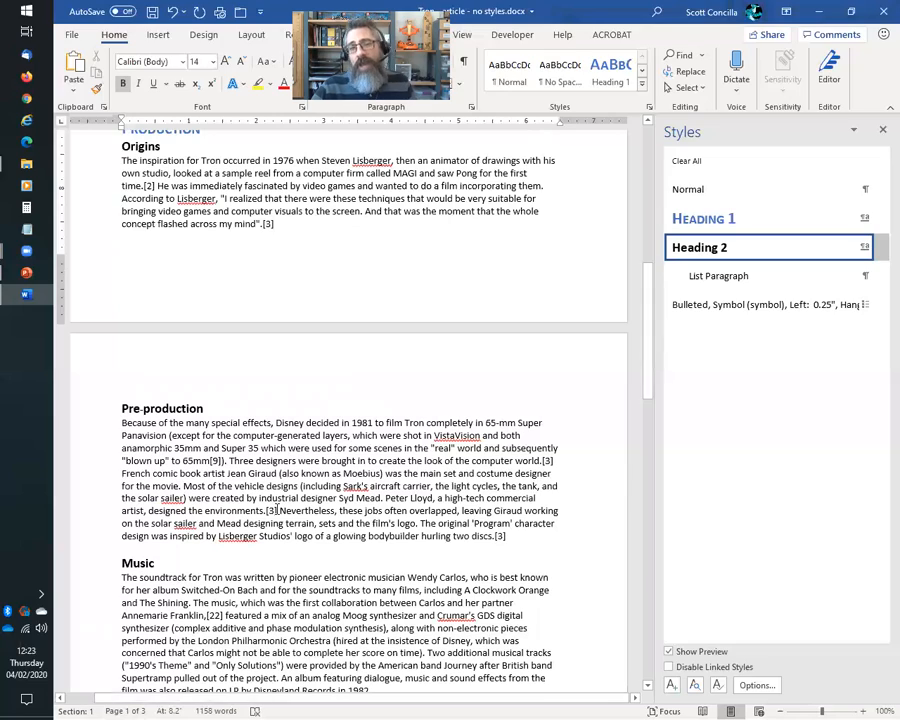
{"action": "scroll", "coordinate": [271, 505], "scroll_direction": "up", "scroll_amount": 5}
{"action": "scroll", "coordinate": [271, 505], "scroll_direction": "up", "scroll_amount": 5}
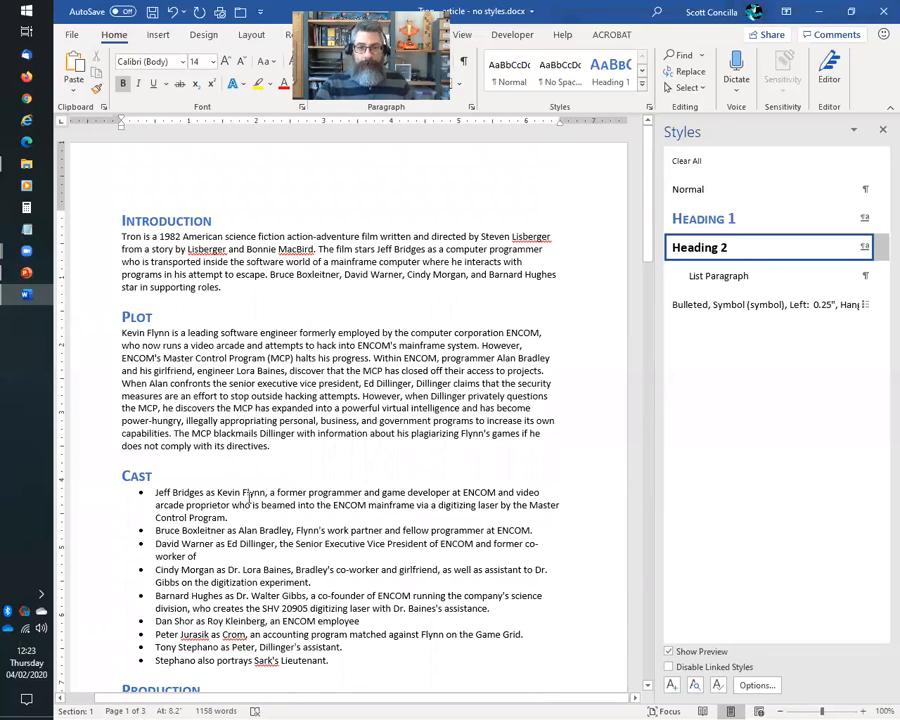
Step: Switch to the PowerPoint slide show to view the Tables of Contents slide, and return to the Word article
{"action": "key", "text": "alt+Tab"}
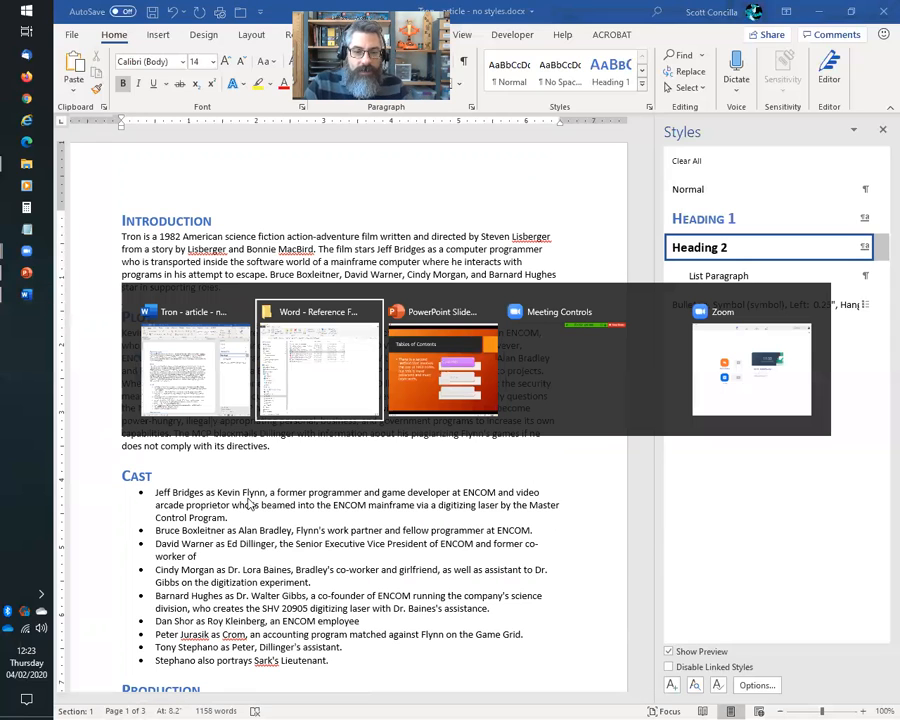
{"action": "left_click", "coordinate": [252, 470]}
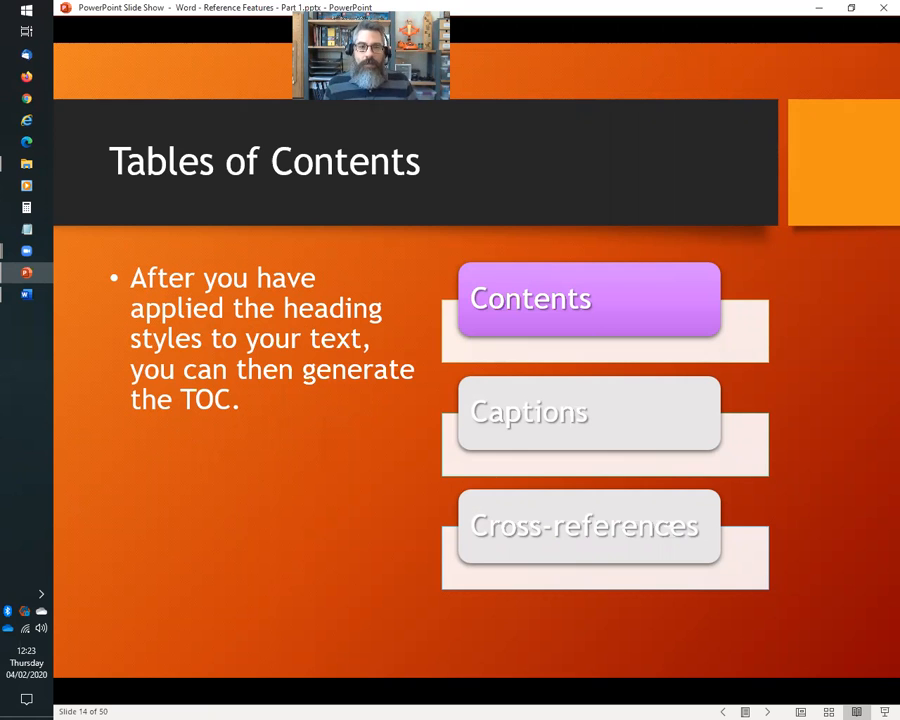
{"action": "key", "text": "alt+Tab"}
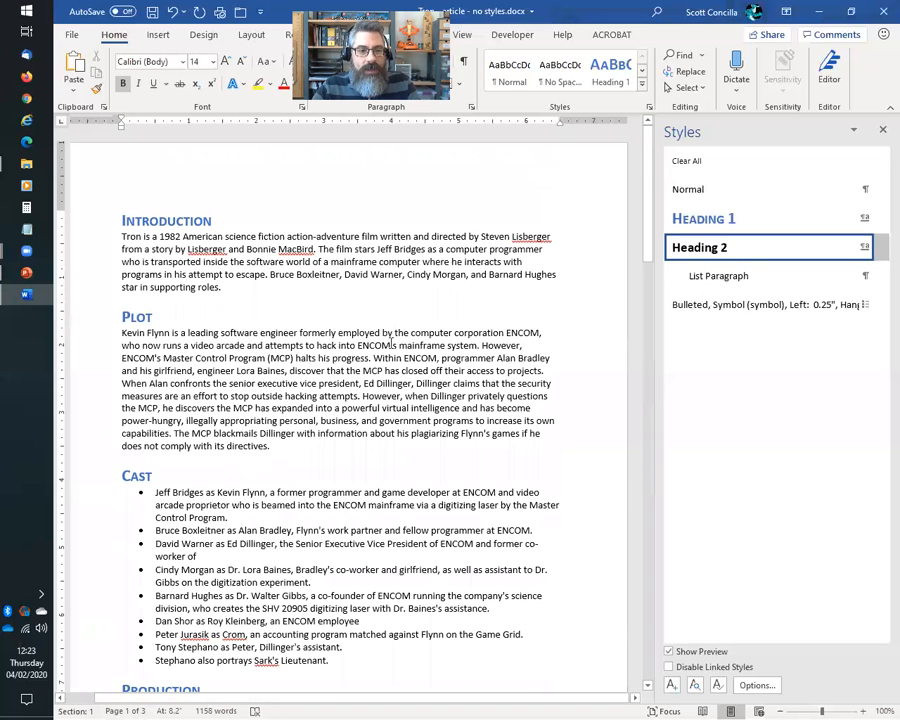
Step: Insert a blank paragraph above the Introduction heading and apply the Normal style to it
{"action": "left_click", "coordinate": [122, 222]}
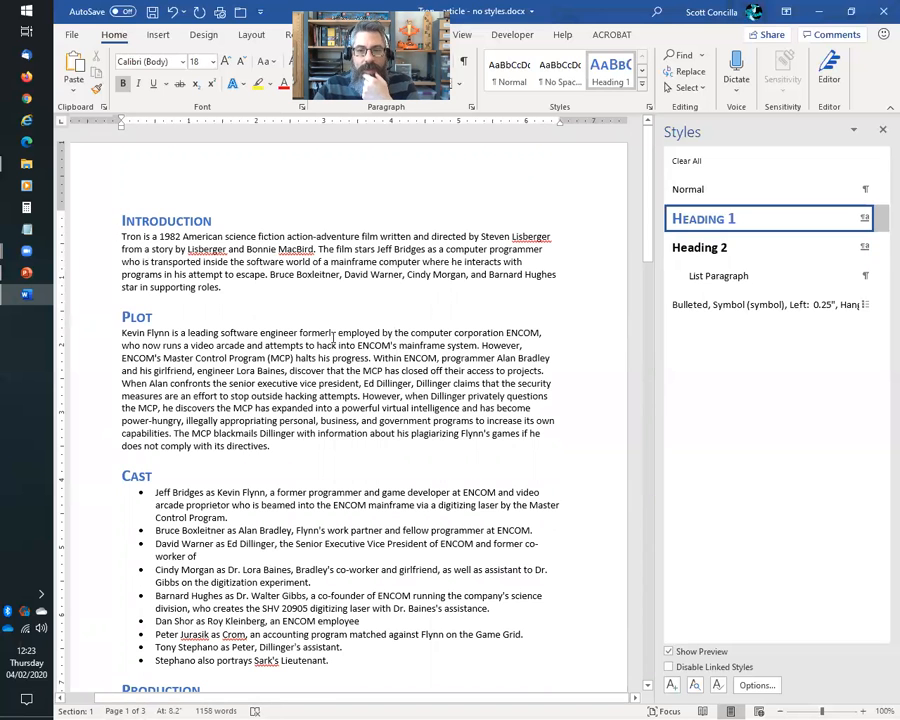
{"action": "key", "text": "Return"}
{"action": "key", "text": "Up"}
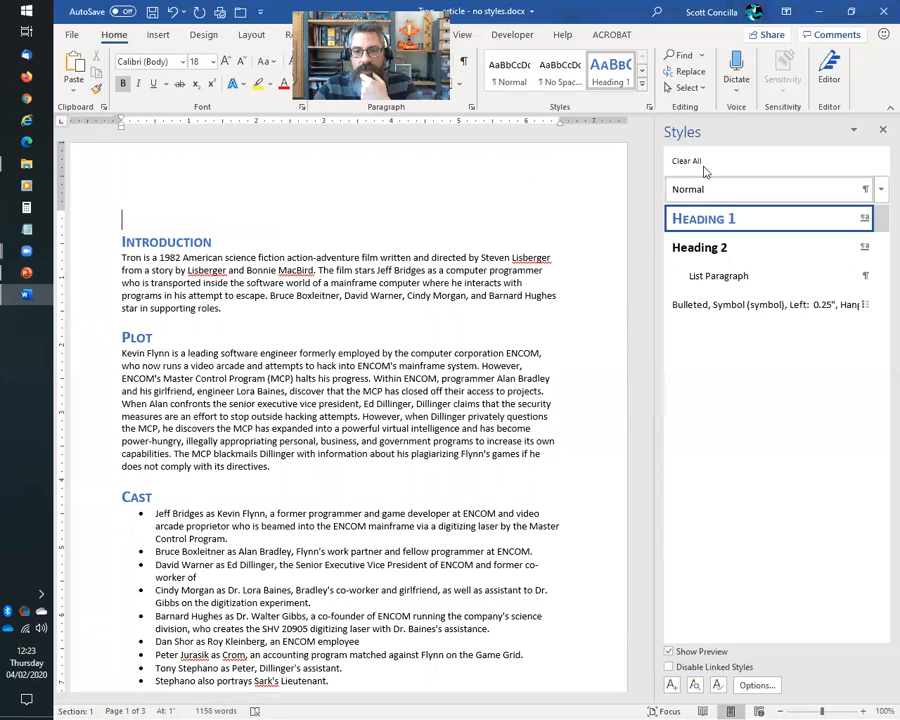
{"action": "left_click", "coordinate": [688, 189]}
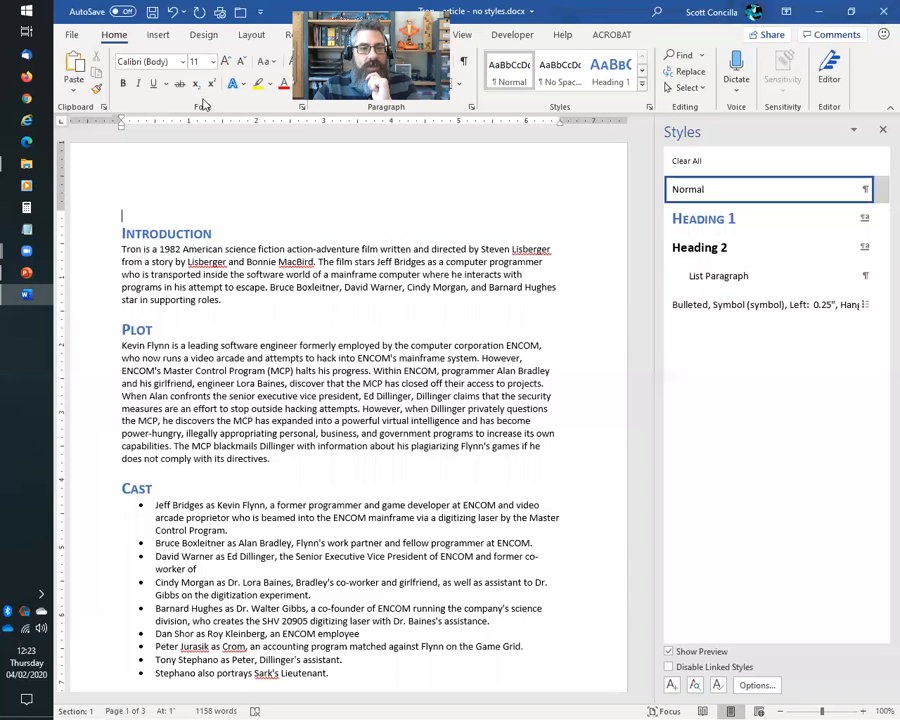
Step: Insert Tron-LegacyLogo-1250-1000.jpg from the Pictures Tron folder above the Introduction heading and shrink it to about 3.25 inches wide
{"action": "left_click", "coordinate": [158, 34]}
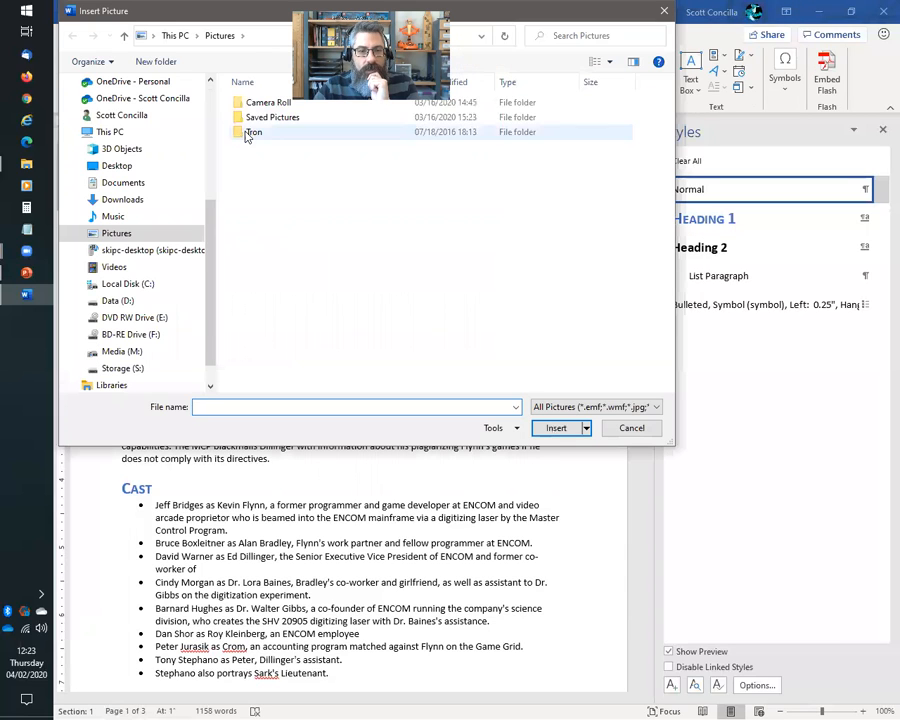
{"action": "double_click", "coordinate": [243, 132]}
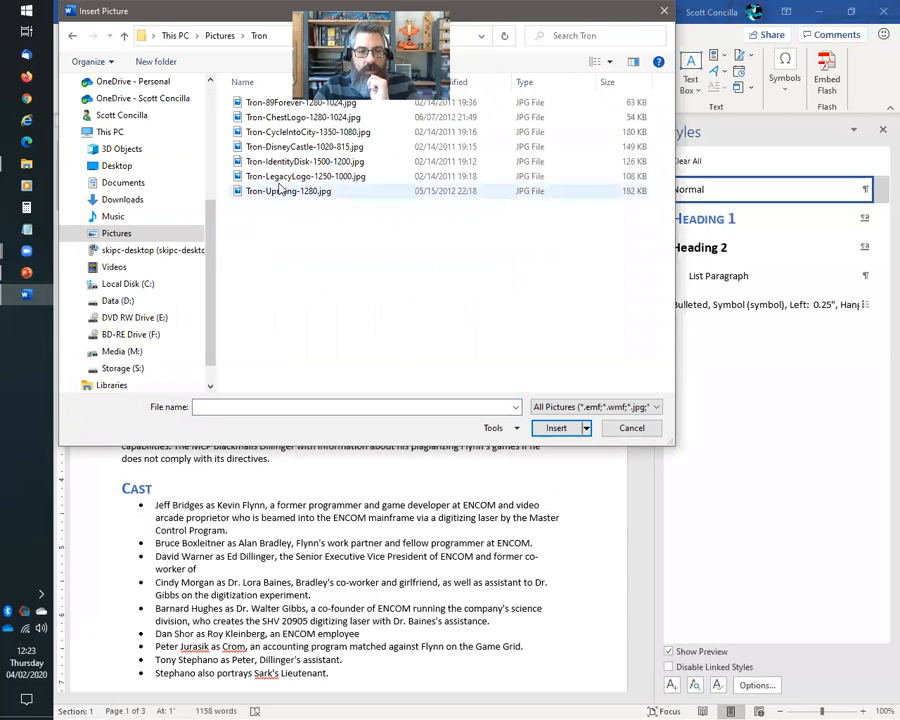
{"action": "left_click", "coordinate": [285, 178]}
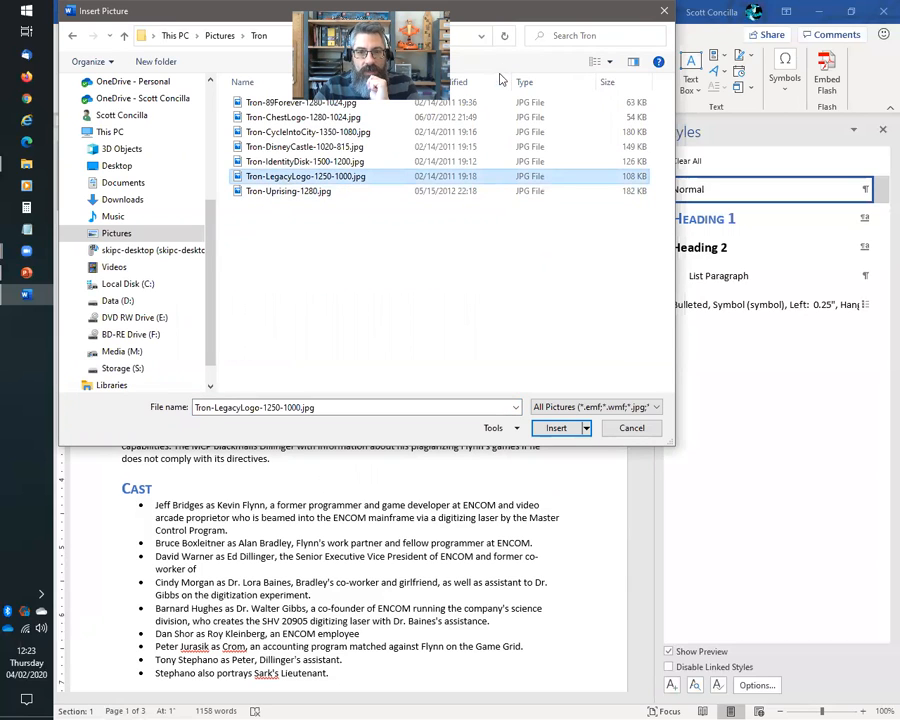
{"action": "left_click", "coordinate": [609, 62]}
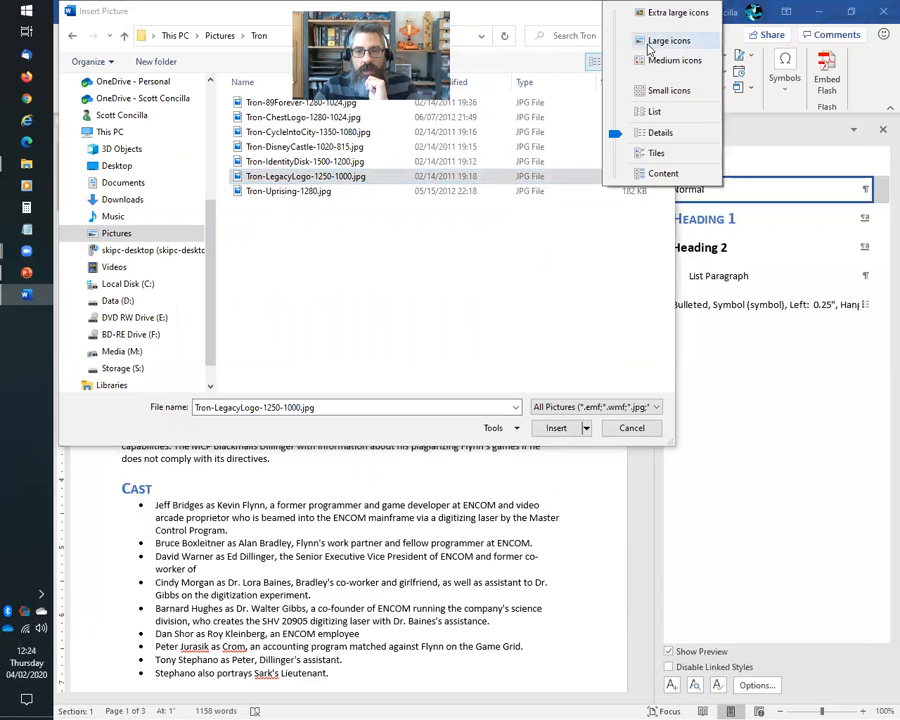
{"action": "left_click", "coordinate": [624, 40]}
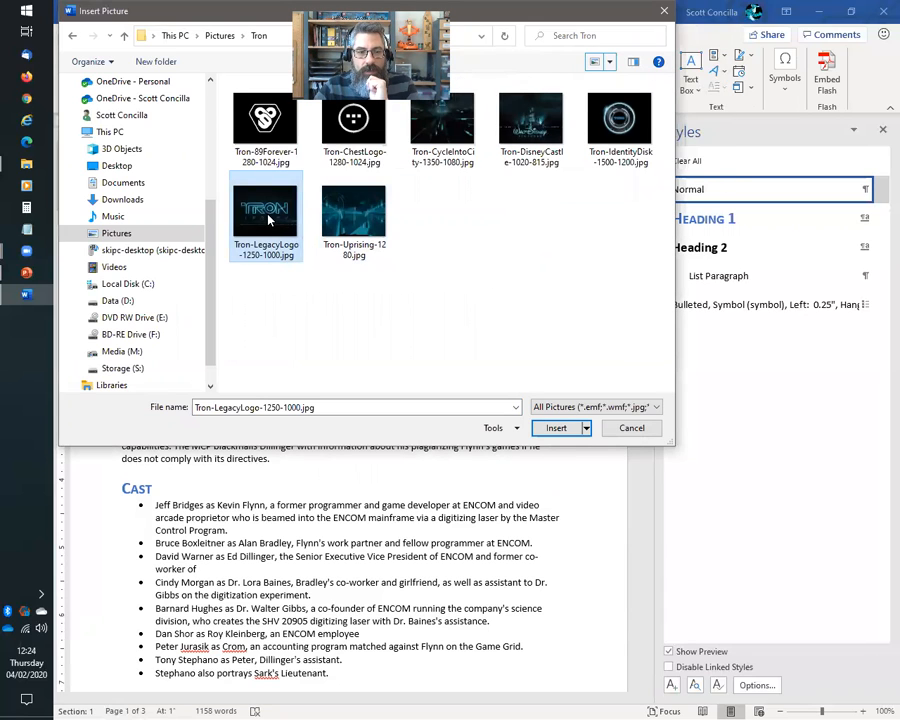
{"action": "left_click", "coordinate": [553, 427]}
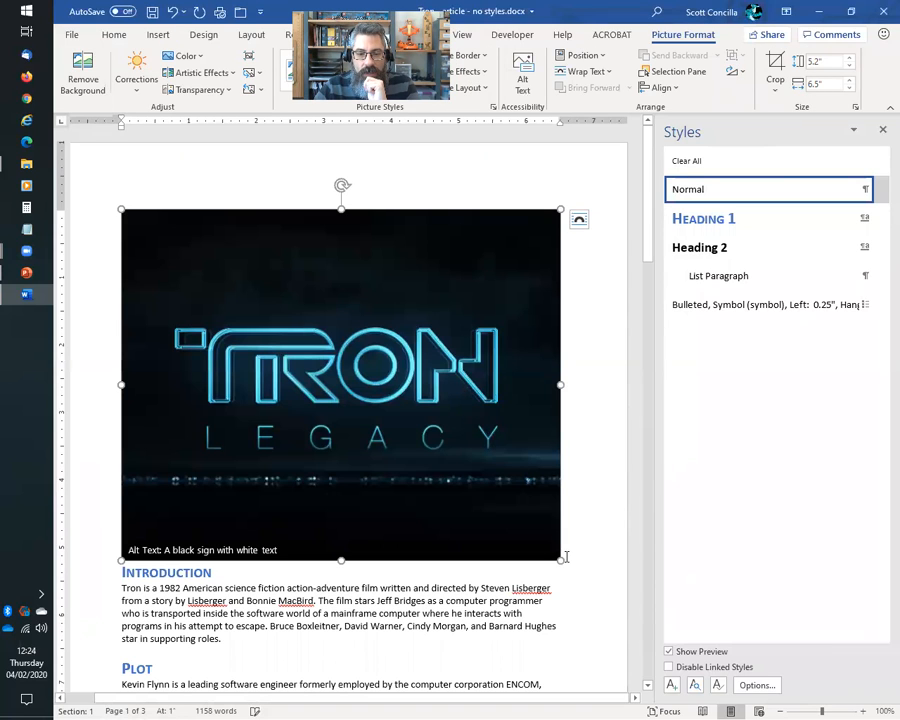
{"action": "left_click_drag", "start_coordinate": [537, 539], "coordinate": [341, 318]}
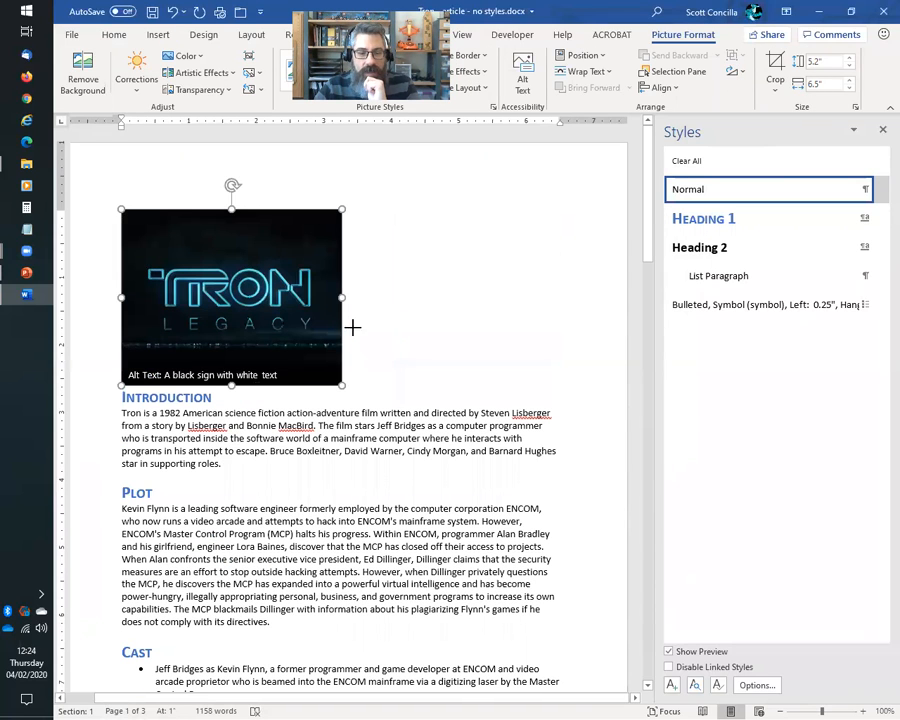
Step: Add a new paragraph after the logo and insert a page break before the Introduction heading
{"action": "left_click", "coordinate": [395, 371]}
{"action": "key", "text": "Return"}
{"action": "key", "text": "ctrl+Return"}
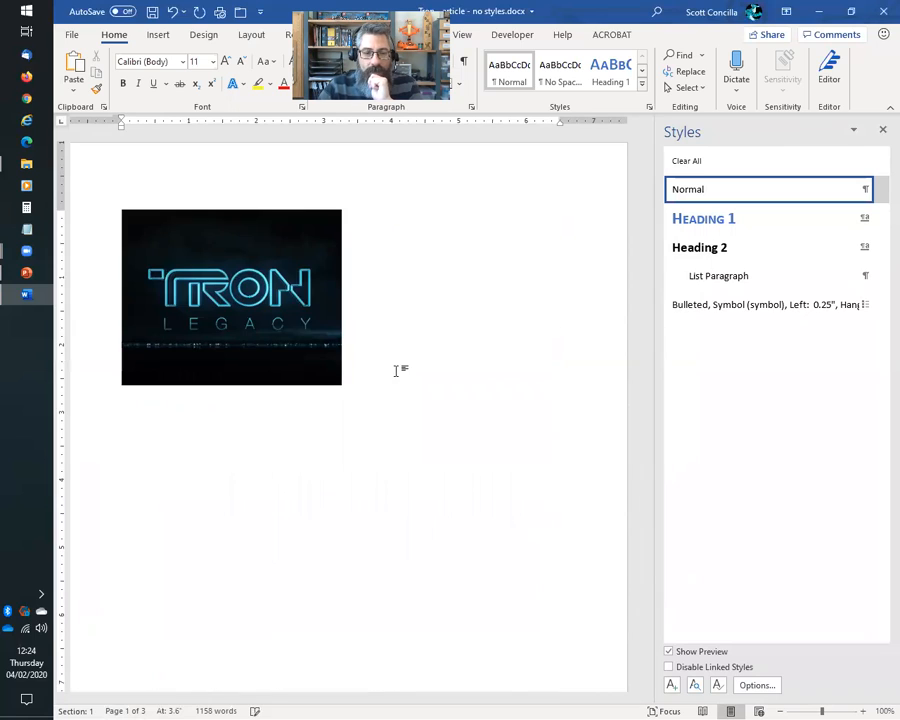
Step: Add the line "Table of Contents" below the logo on the first page, followed by a blank paragraph
{"action": "scroll", "coordinate": [394, 378], "scroll_direction": "up", "scroll_amount": 3}
{"action": "left_click", "coordinate": [175, 318]}
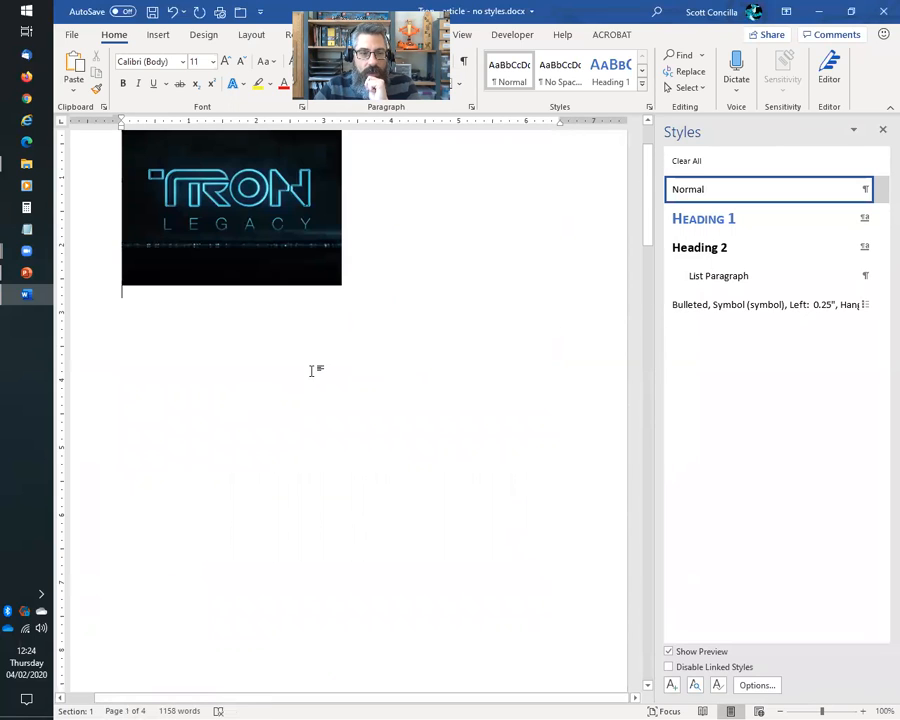
{"action": "type", "text": "Table "}
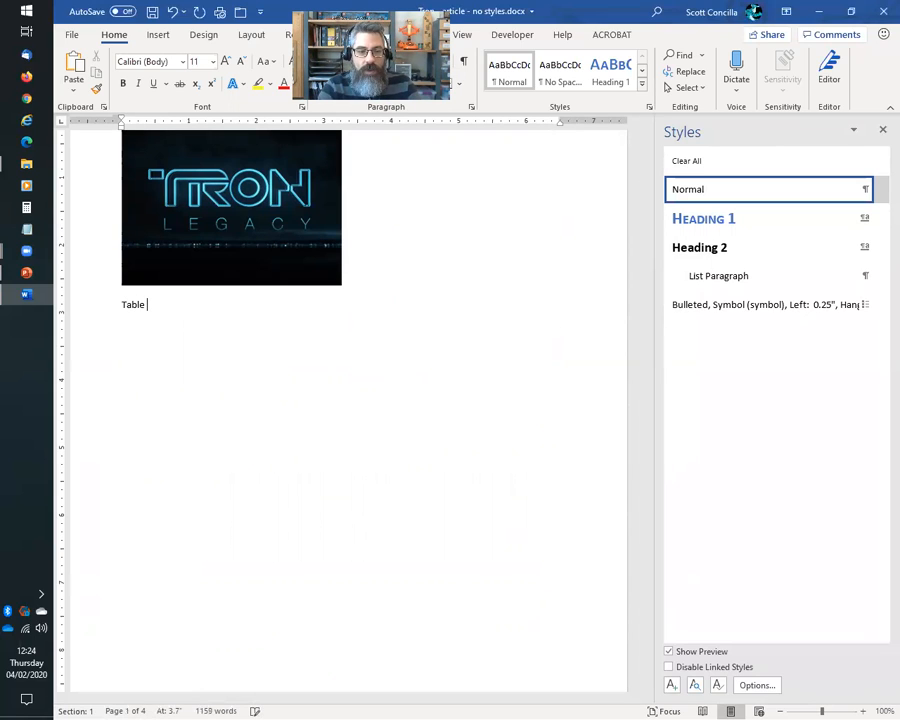
{"action": "type", "text": "of Contents"}
{"action": "key", "text": "Return"}
{"action": "key", "text": "Return"}
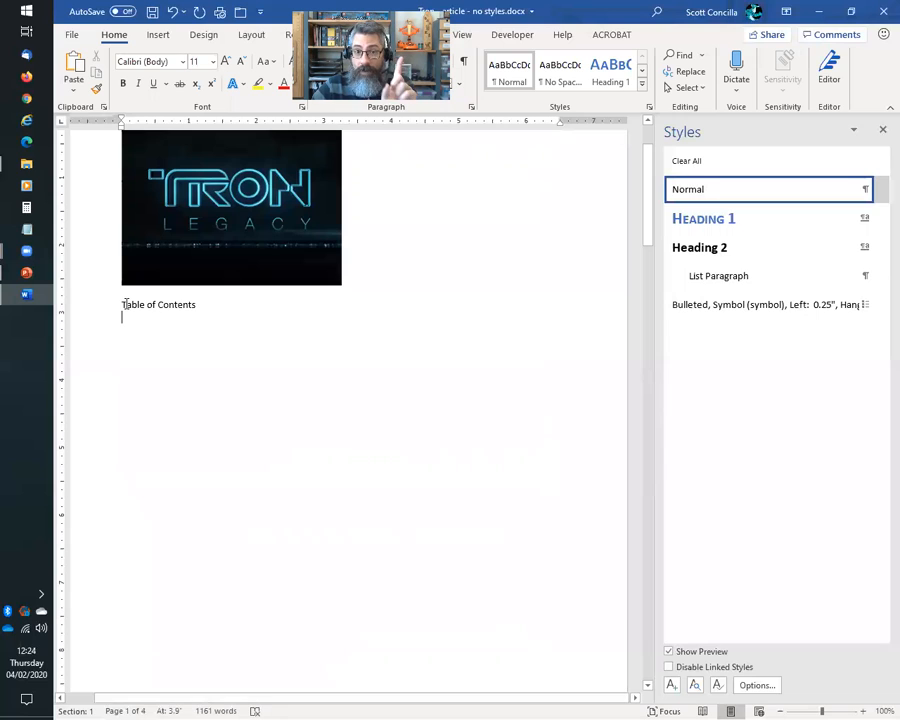
Step: Compare the style of the Table of Contents line with that of the Introduction heading
{"action": "left_click_drag", "start_coordinate": [122, 304], "coordinate": [269, 305]}
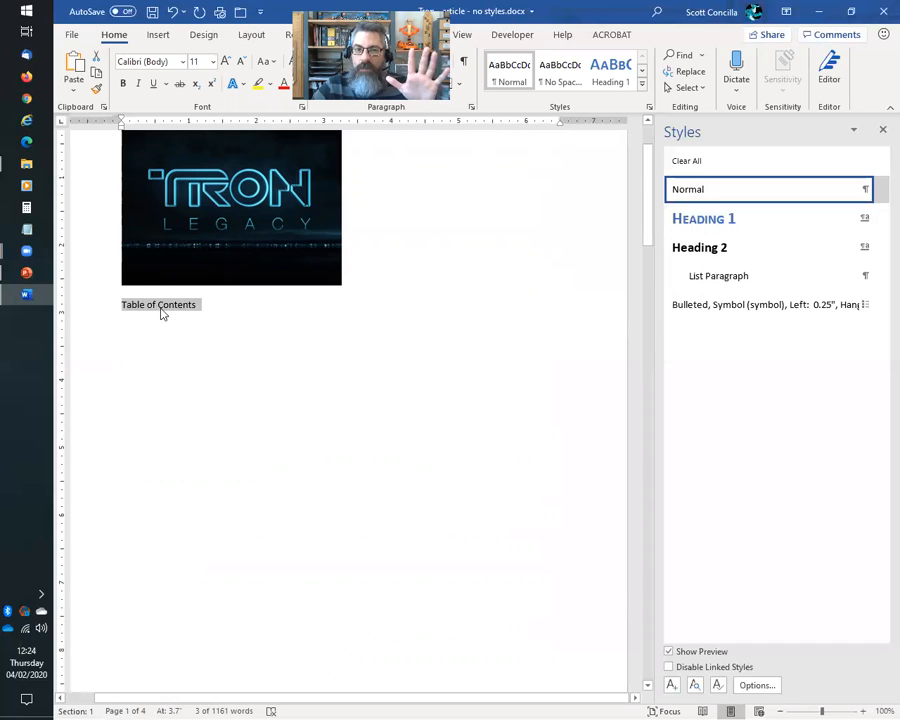
{"action": "scroll", "coordinate": [160, 400], "scroll_direction": "down", "scroll_amount": 7}
{"action": "left_click", "coordinate": [178, 545]}
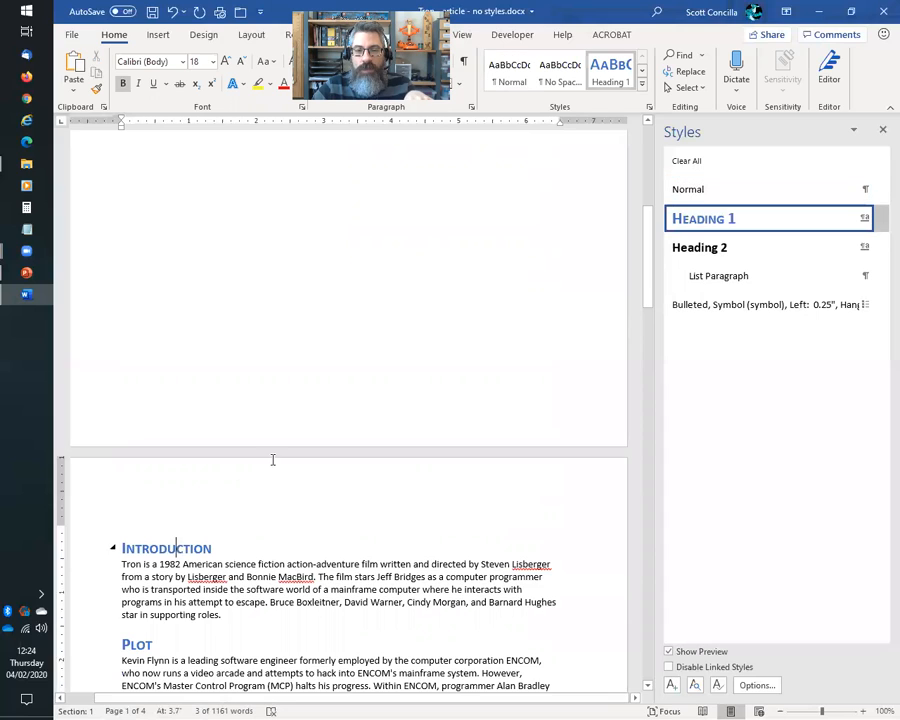
{"action": "scroll", "coordinate": [250, 420], "scroll_direction": "up", "scroll_amount": 7}
Step: Format the Table of Contents line directly as bold 22 pt text, without applying a heading style
{"action": "left_click_drag", "start_coordinate": [122, 201], "coordinate": [267, 203]}
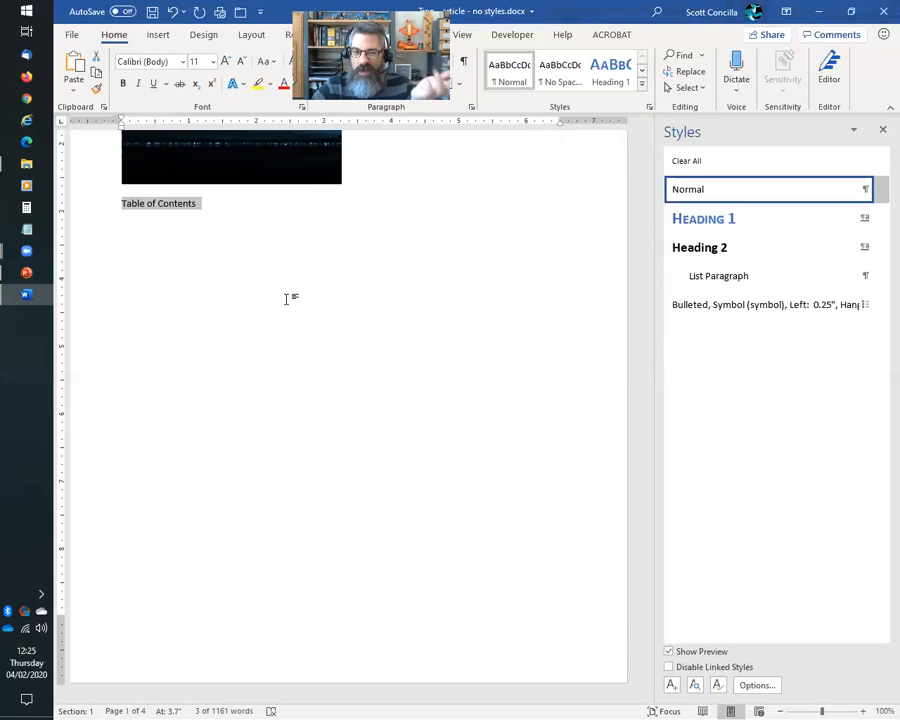
{"action": "key", "text": "ctrl+b"}
{"action": "left_click", "coordinate": [225, 63]}
{"action": "left_click", "coordinate": [225, 63]}
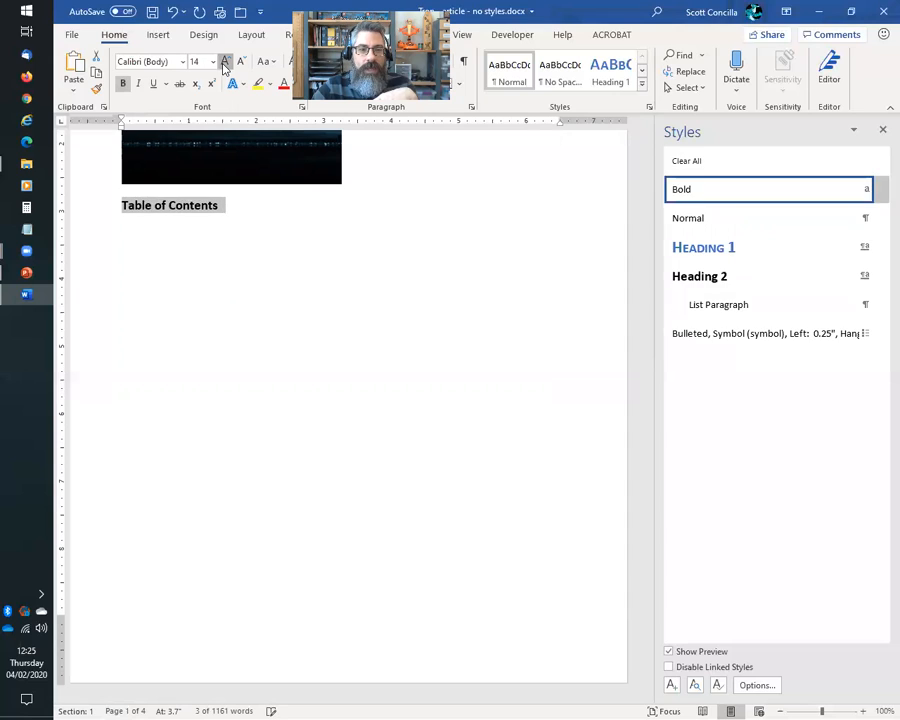
{"action": "left_click", "coordinate": [225, 63]}
{"action": "left_click", "coordinate": [225, 63]}
{"action": "left_click", "coordinate": [225, 63]}
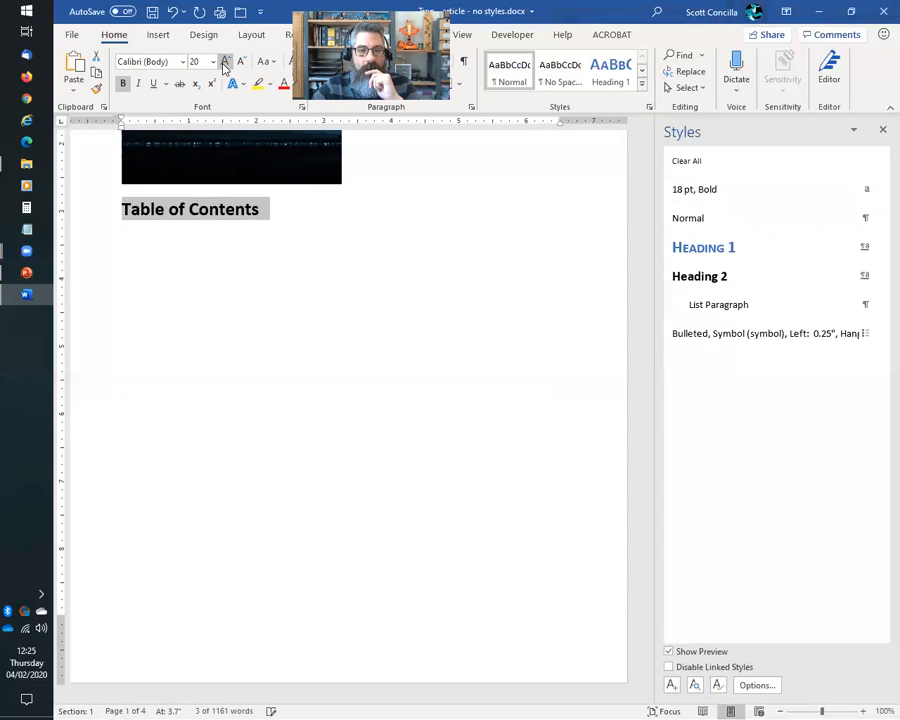
{"action": "left_click", "coordinate": [225, 63]}
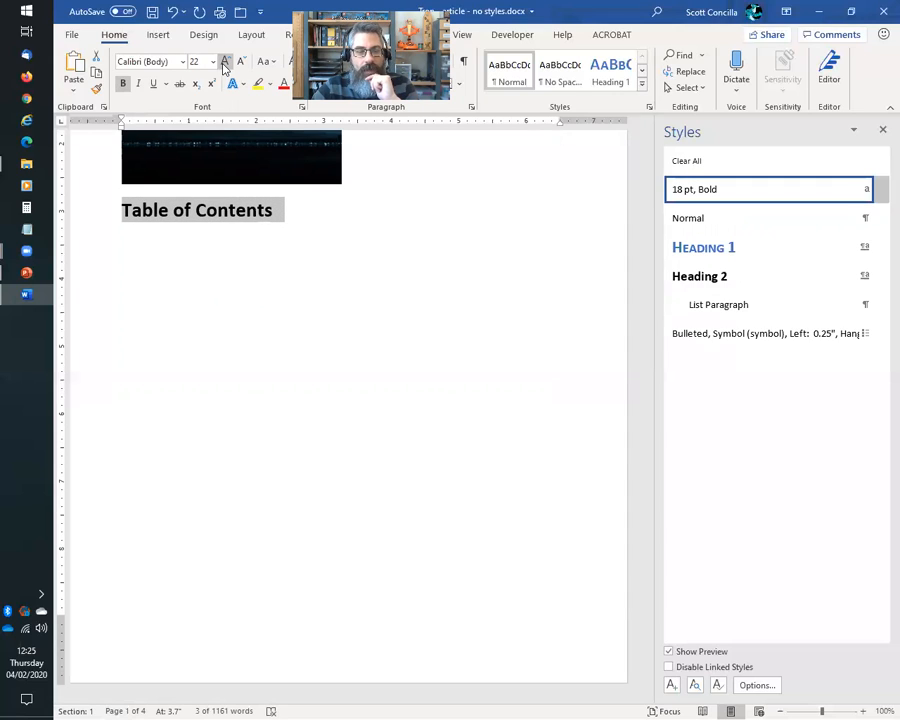
Step: Open the custom table of contents settings for the blank line below the title and turn off hyperlinks instead of page numbers
{"action": "left_click", "coordinate": [141, 228]}
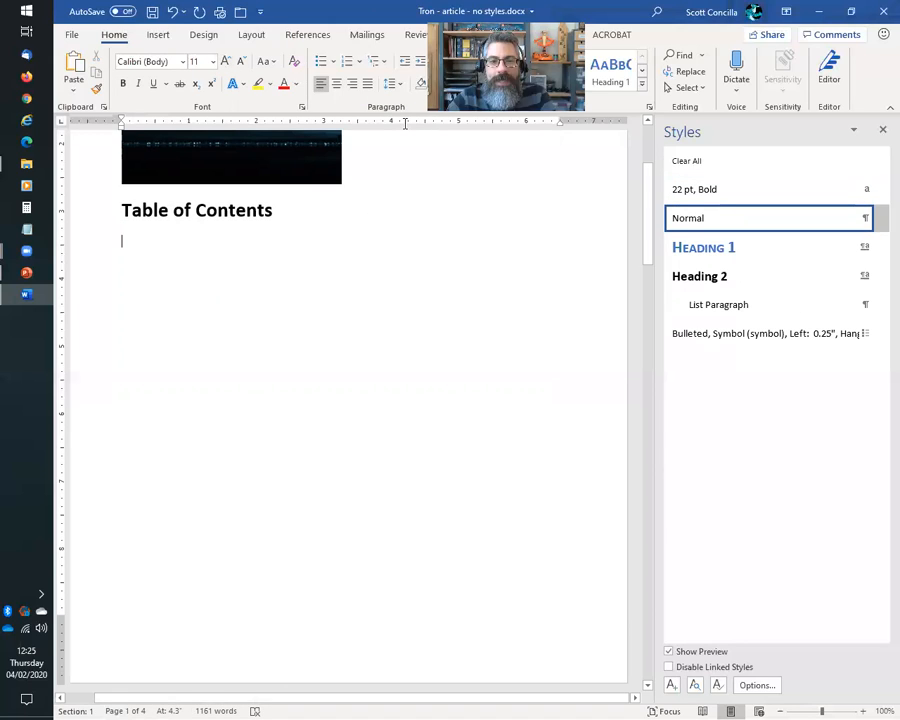
{"action": "left_click", "coordinate": [308, 36]}
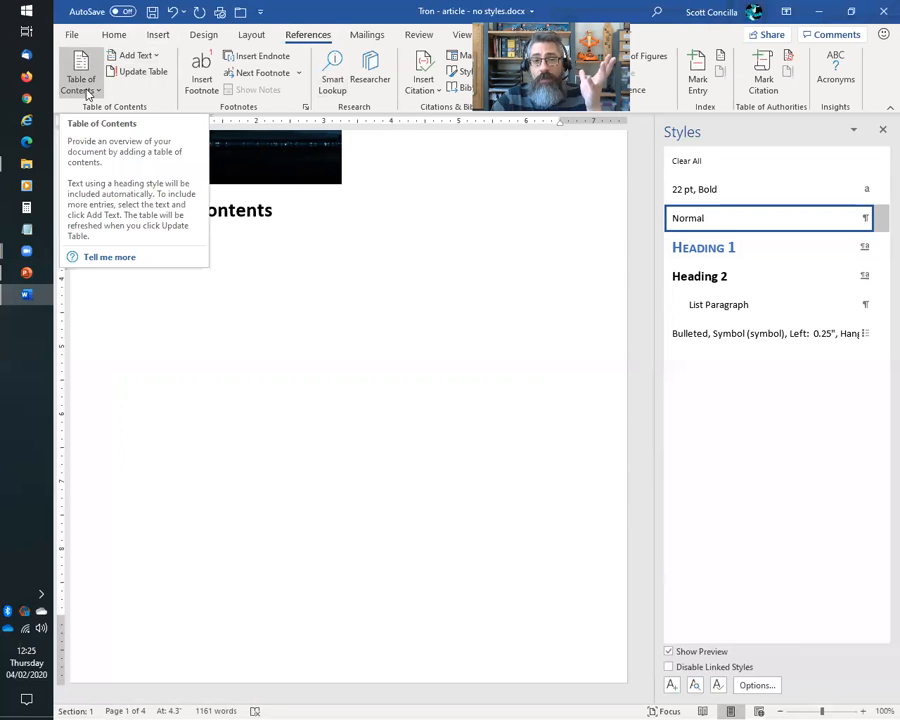
{"action": "left_click", "coordinate": [155, 56]}
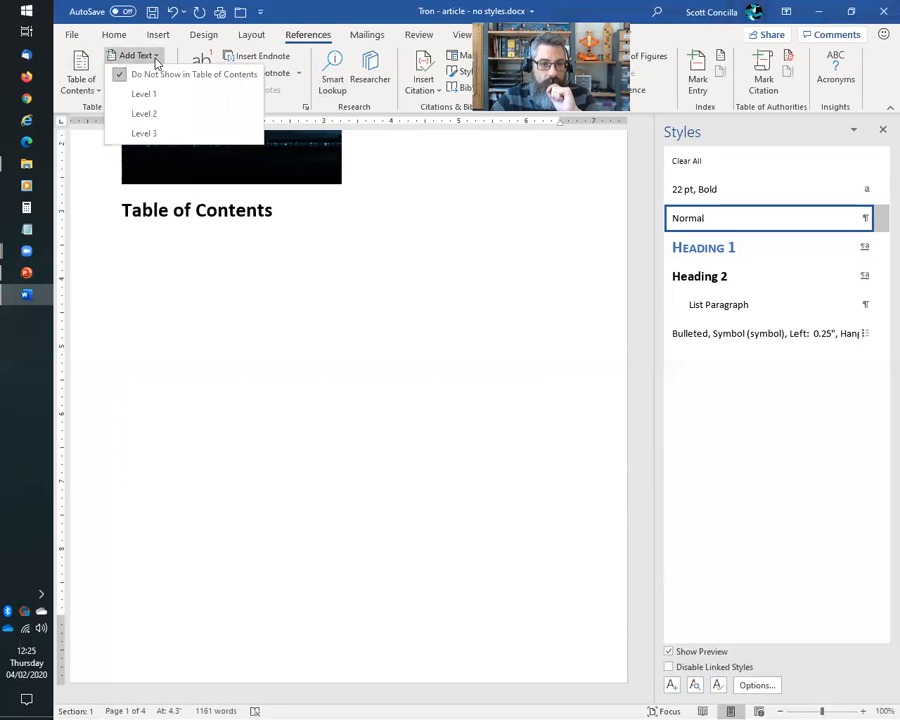
{"action": "left_click", "coordinate": [158, 34]}
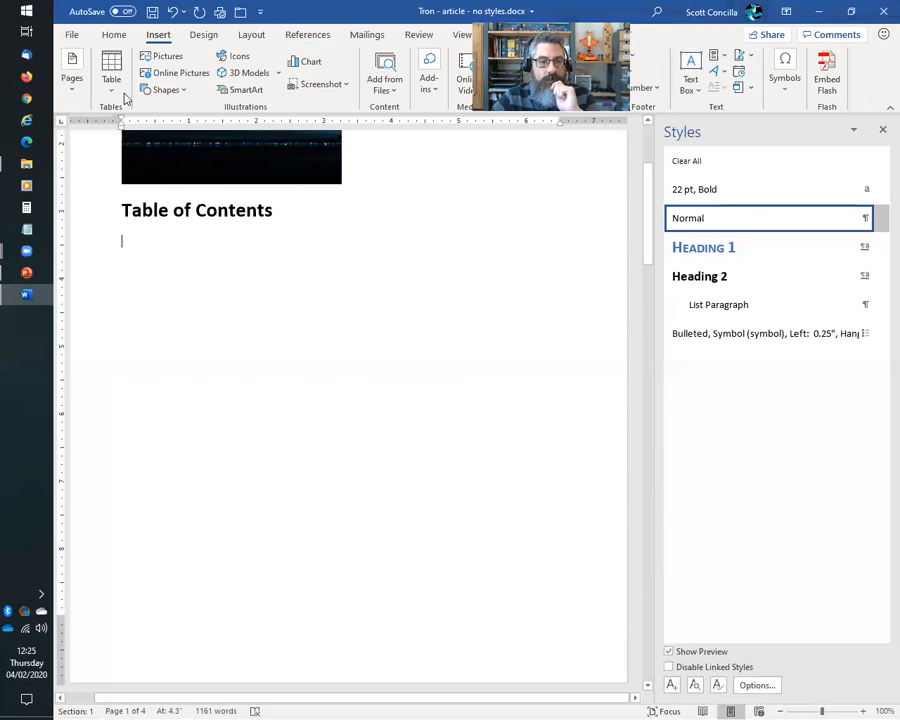
{"action": "left_click", "coordinate": [310, 35]}
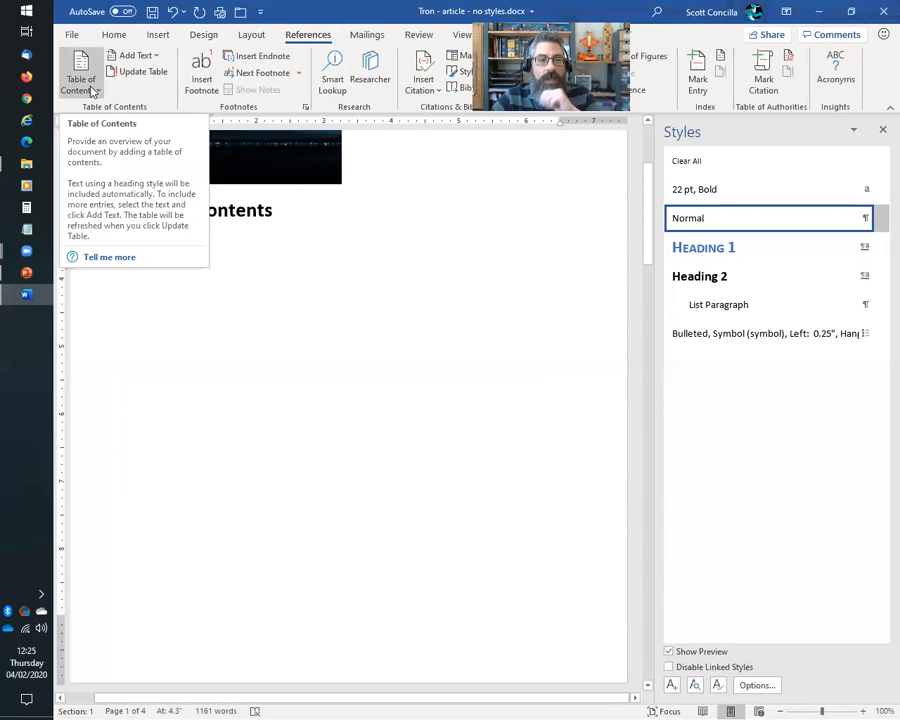
{"action": "left_click", "coordinate": [91, 88]}
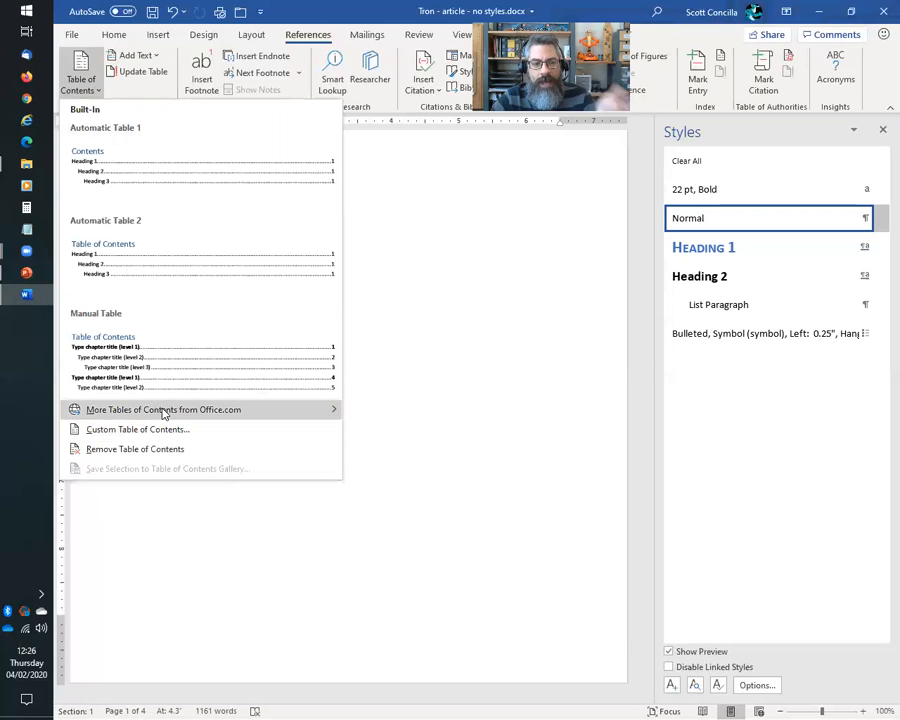
{"action": "mouse_move", "coordinate": [163, 413]}
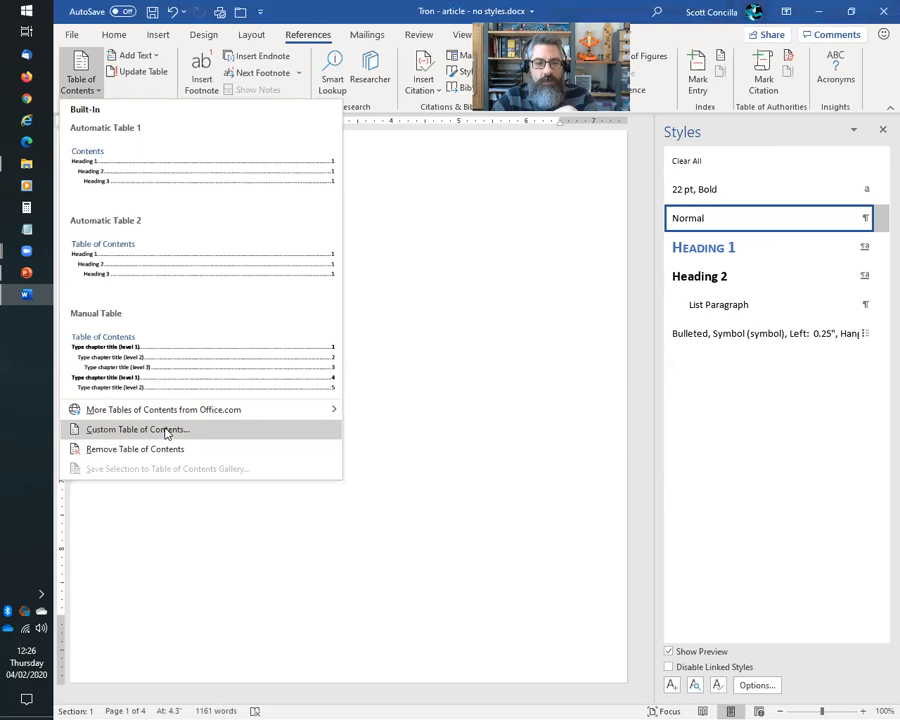
{"action": "left_click", "coordinate": [168, 433]}
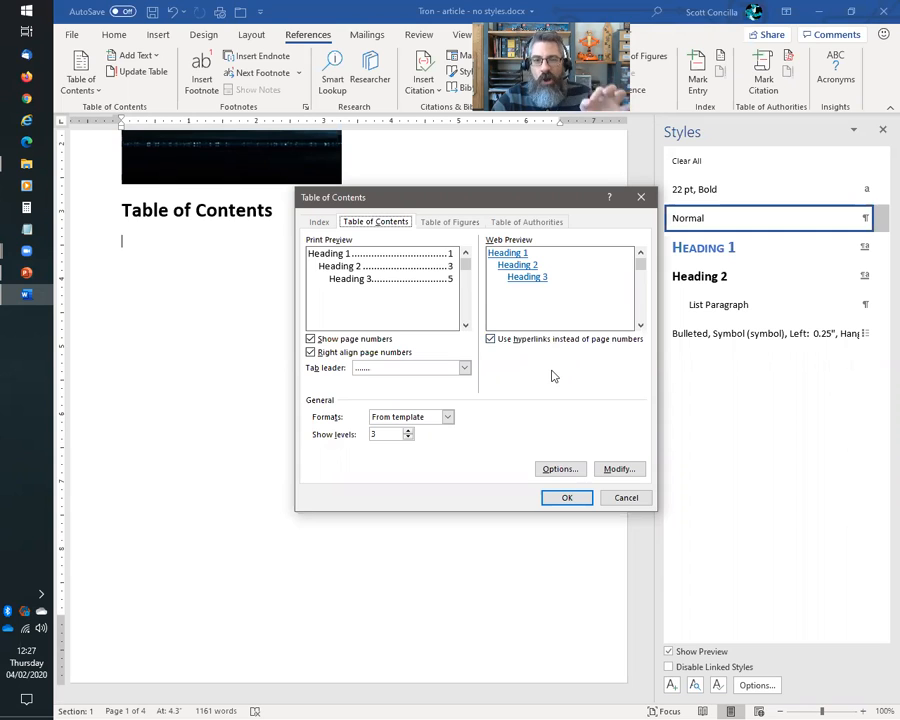
{"action": "left_click", "coordinate": [491, 340]}
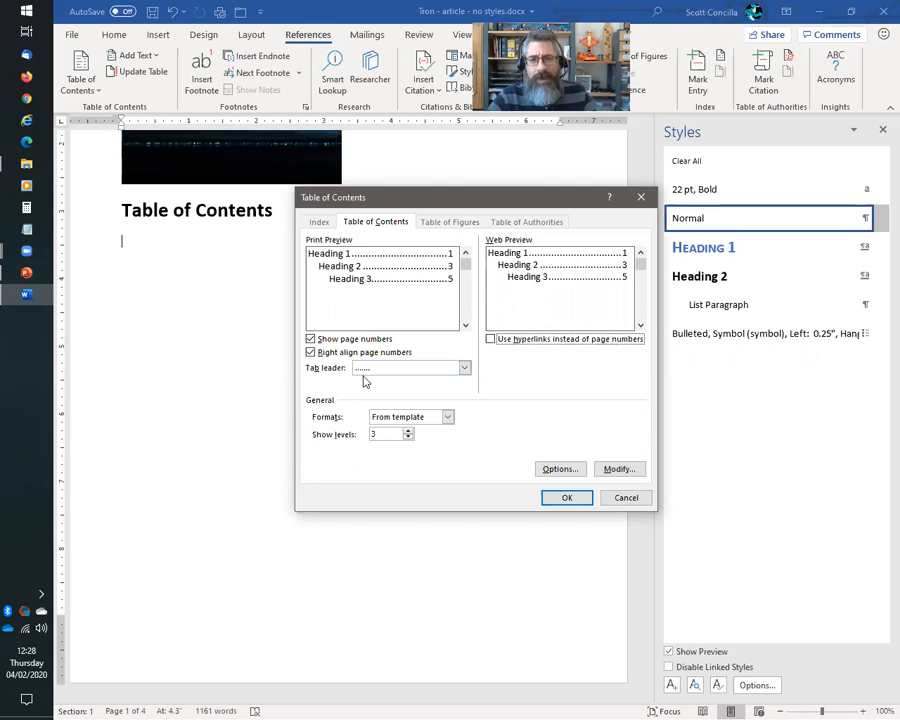
Step: Try the page number and right-alignment options off and back on, and view the available tab leaders
{"action": "left_click", "coordinate": [318, 340]}
{"action": "left_click", "coordinate": [327, 342]}
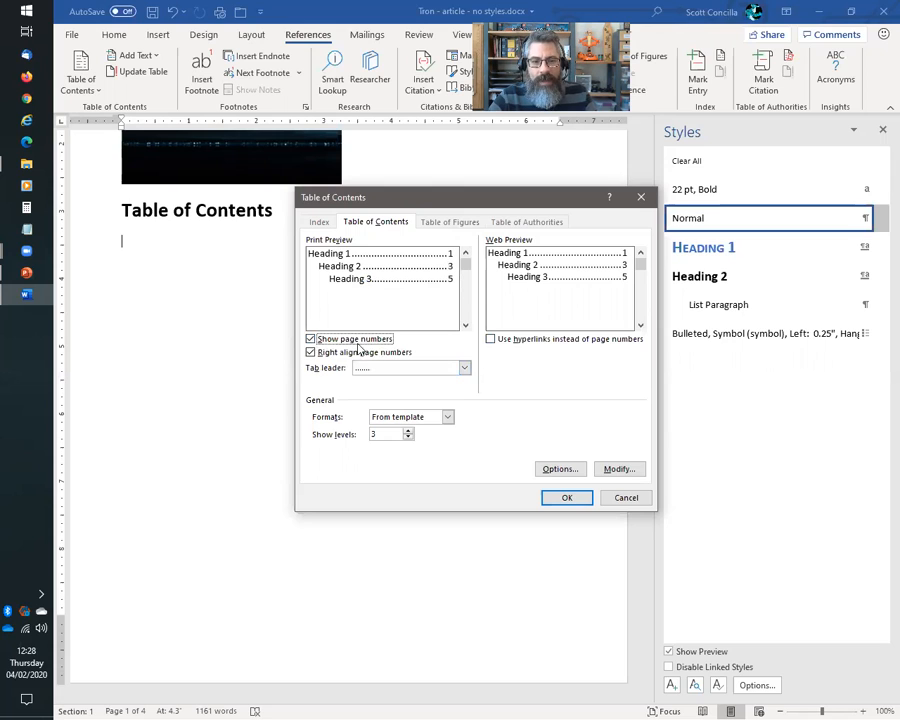
{"action": "left_click", "coordinate": [311, 354]}
{"action": "left_click", "coordinate": [312, 355]}
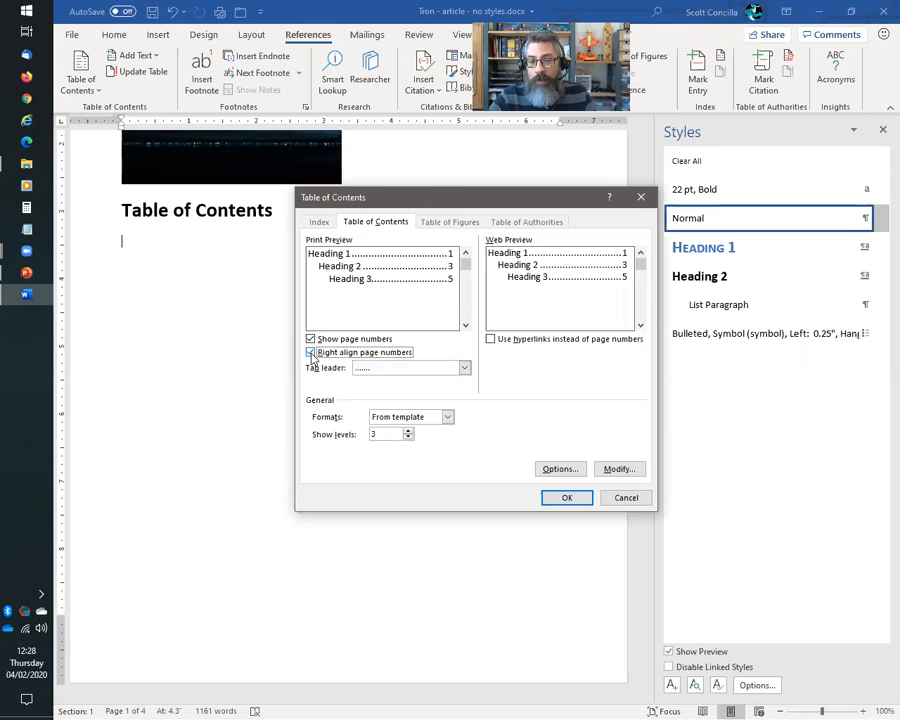
{"action": "left_click", "coordinate": [311, 353]}
{"action": "left_click", "coordinate": [311, 353]}
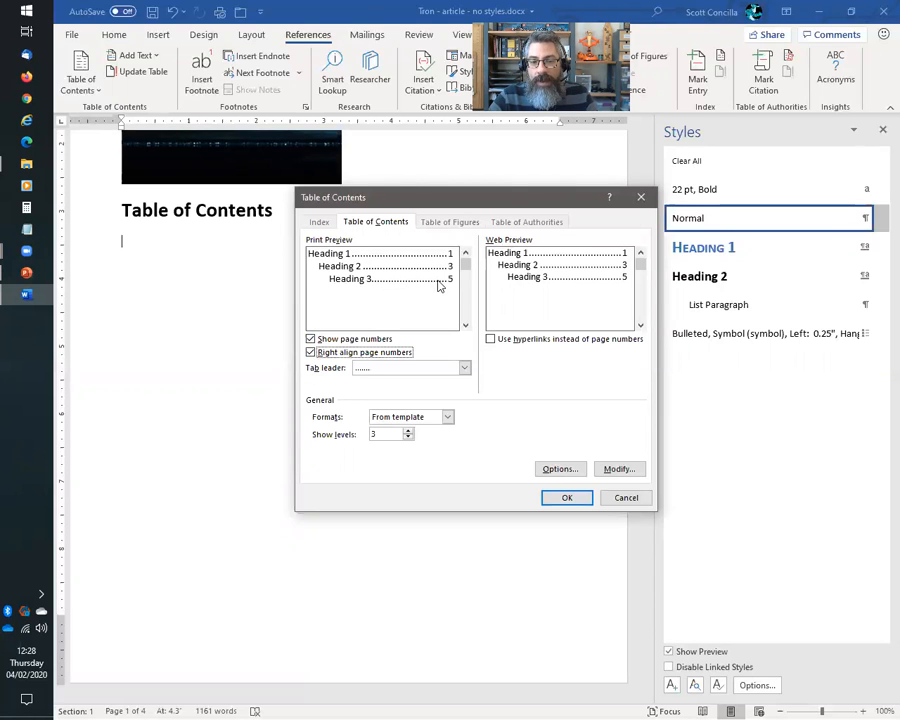
{"action": "left_click", "coordinate": [465, 368]}
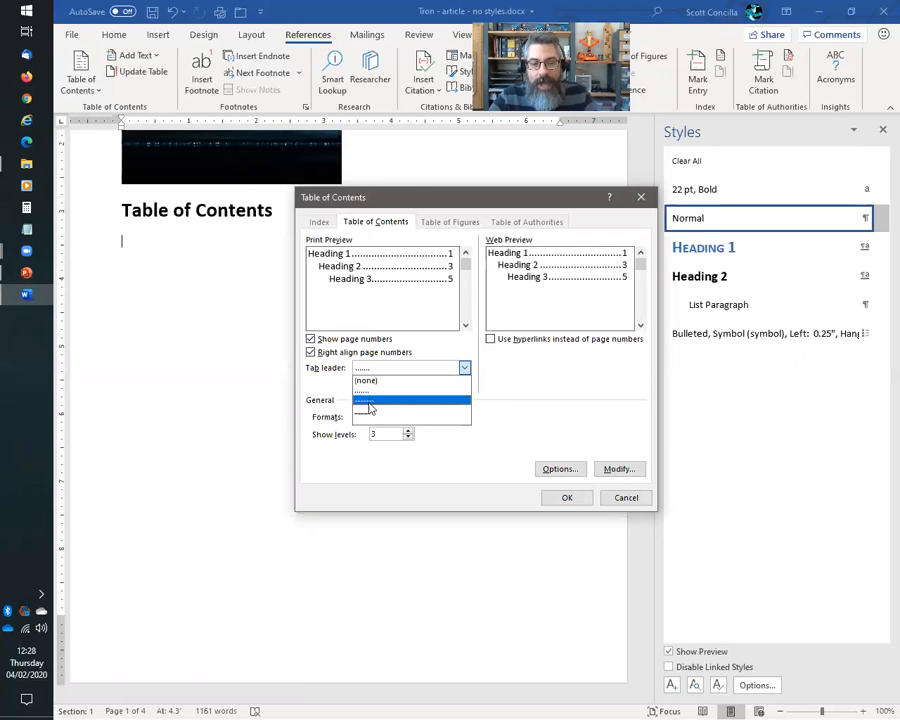
{"action": "left_click", "coordinate": [436, 340]}
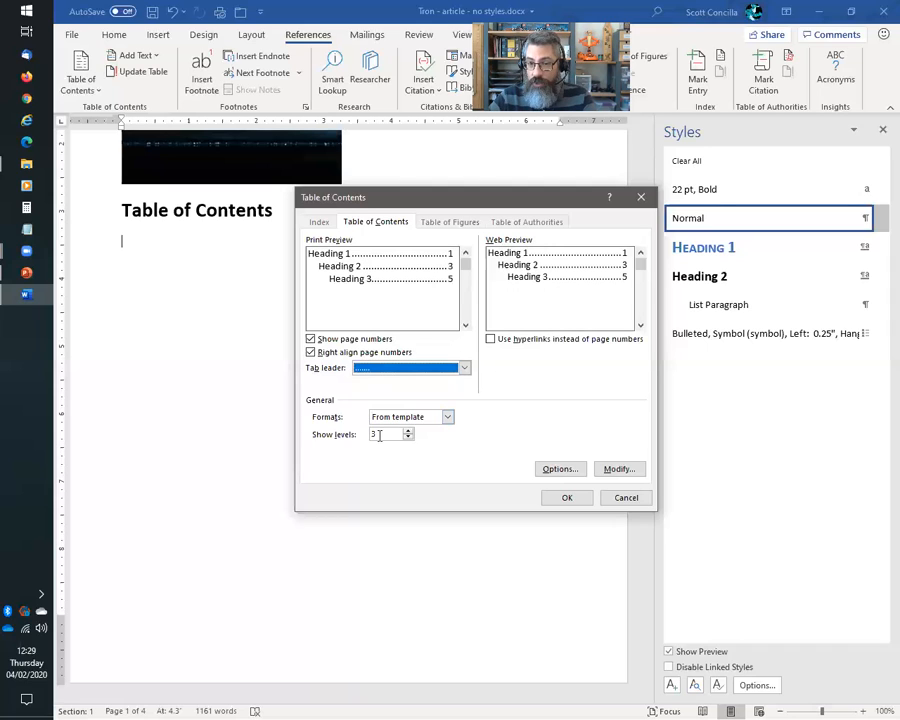
Step: Try the Modern, Classic and Simple formats for the table of contents, and return the format to From template
{"action": "left_click", "coordinate": [448, 418]}
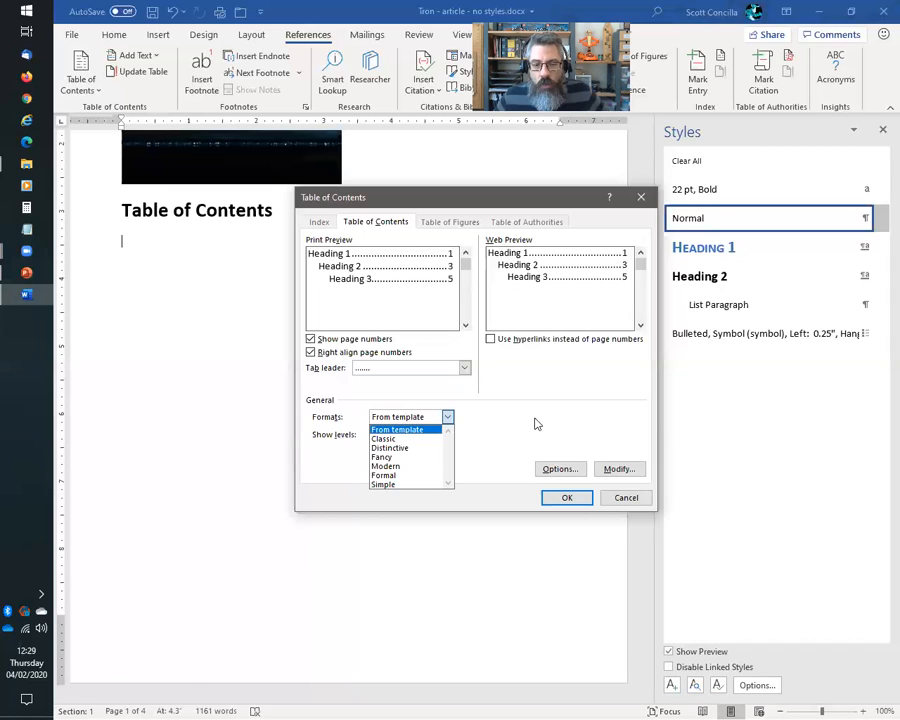
{"action": "left_click", "coordinate": [400, 466]}
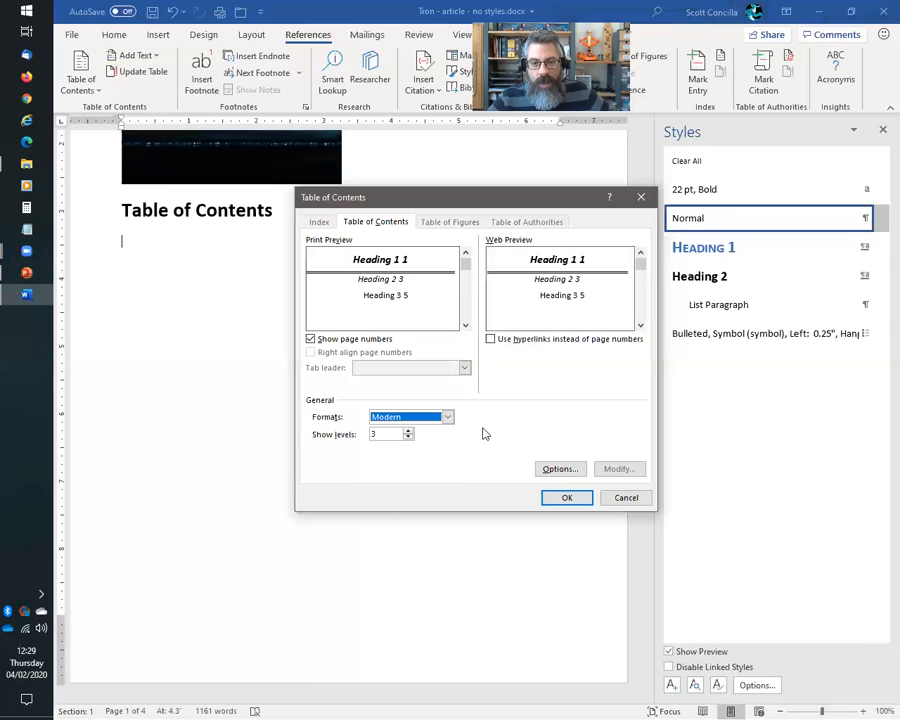
{"action": "left_click", "coordinate": [448, 417]}
{"action": "left_click", "coordinate": [400, 430]}
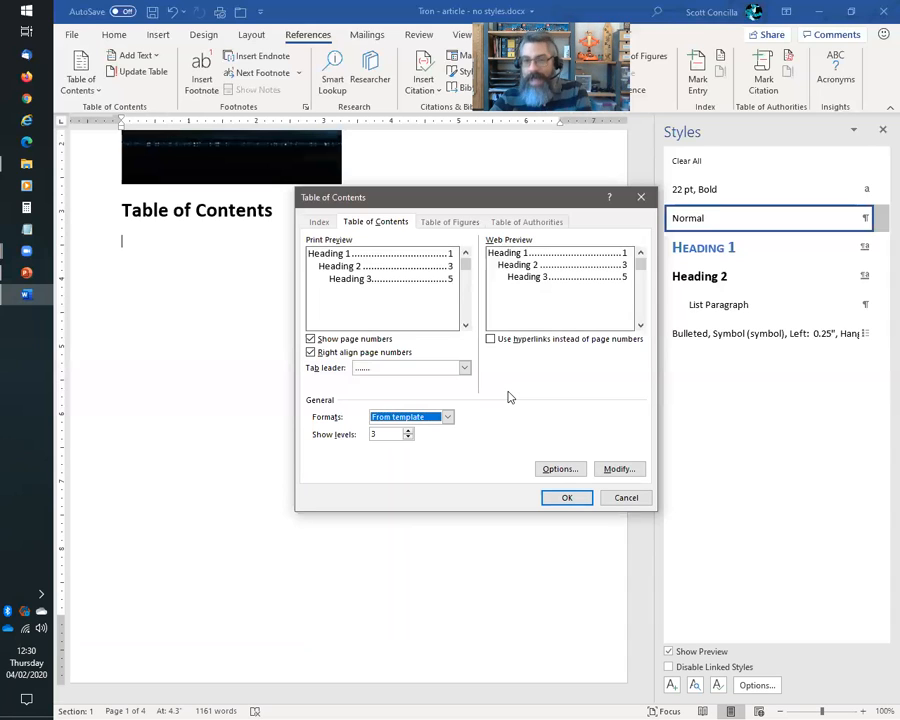
{"action": "left_click", "coordinate": [448, 416]}
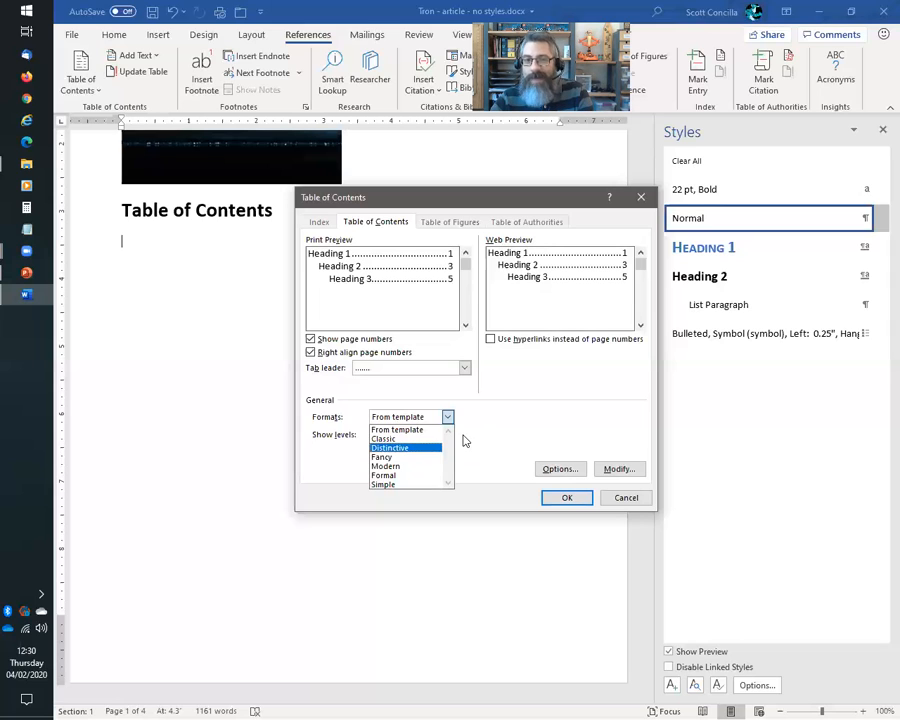
{"action": "left_click", "coordinate": [389, 468]}
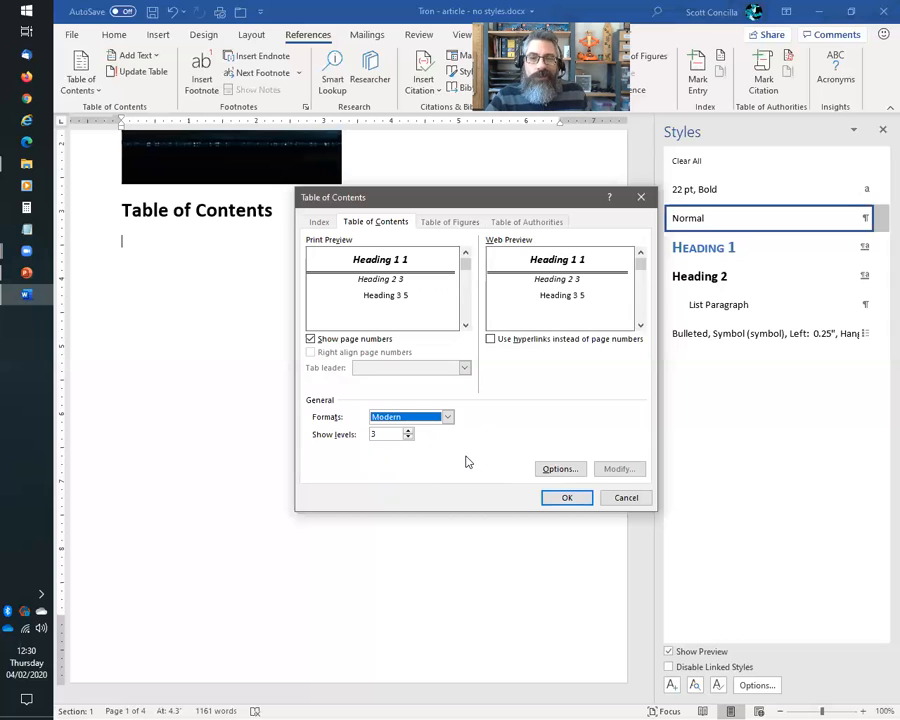
{"action": "left_click", "coordinate": [448, 417]}
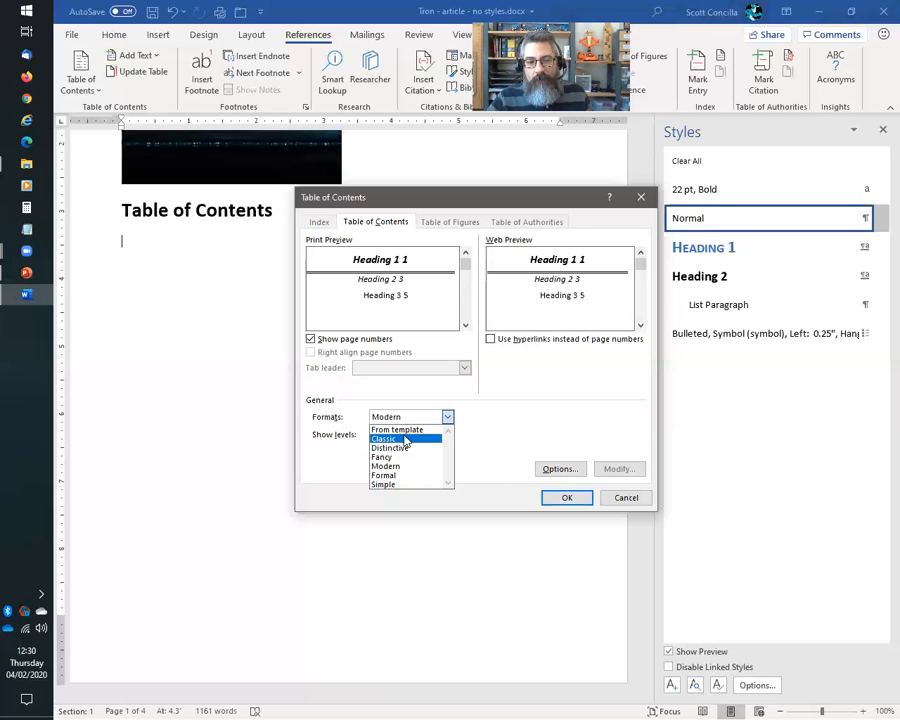
{"action": "left_click", "coordinate": [404, 439]}
{"action": "left_click", "coordinate": [447, 417]}
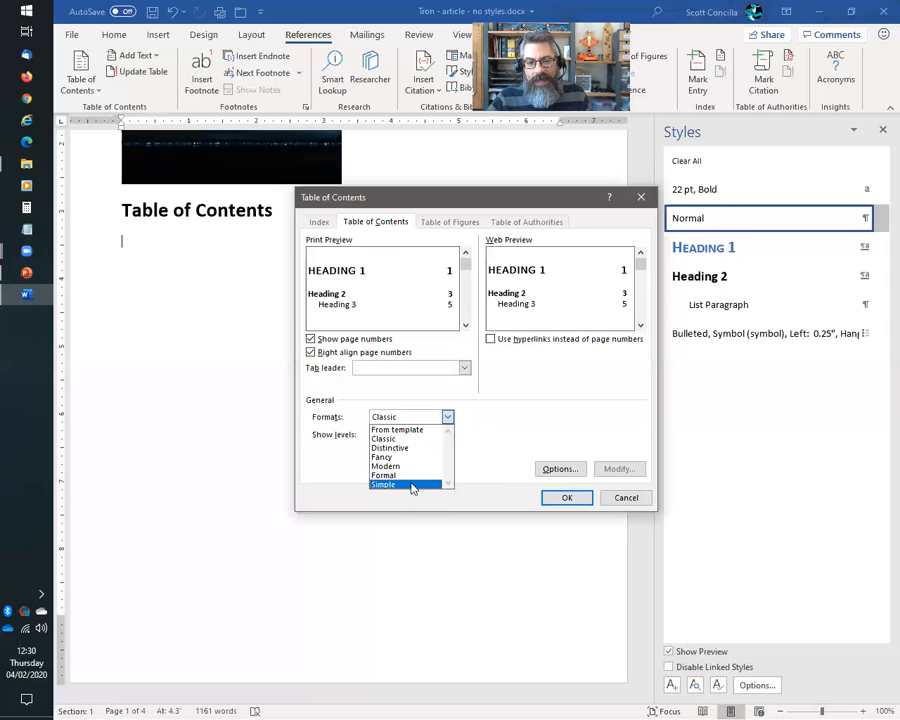
{"action": "left_click", "coordinate": [411, 485]}
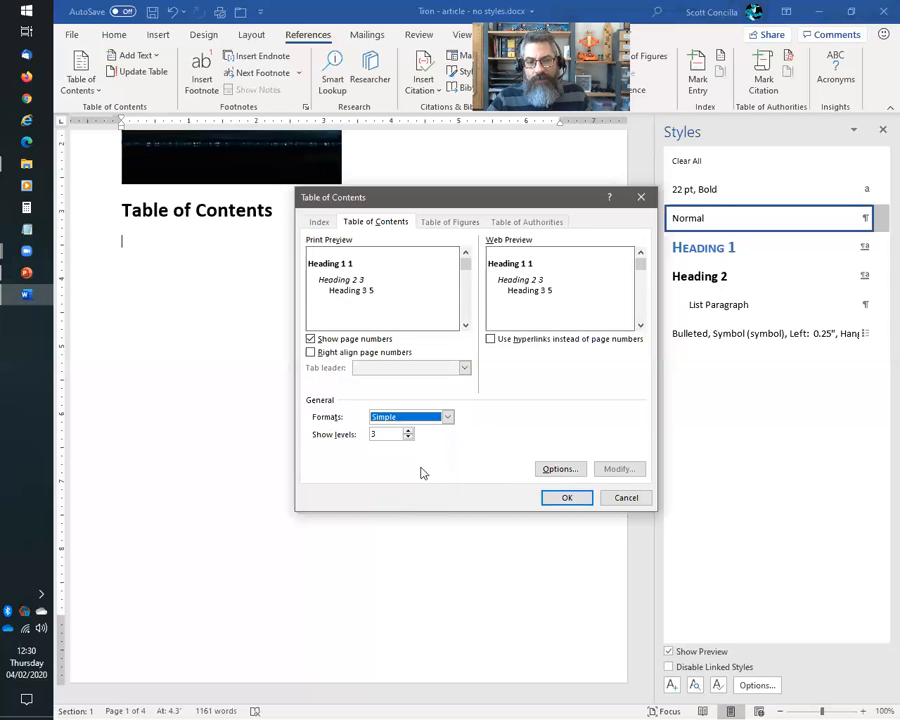
{"action": "left_click", "coordinate": [449, 418]}
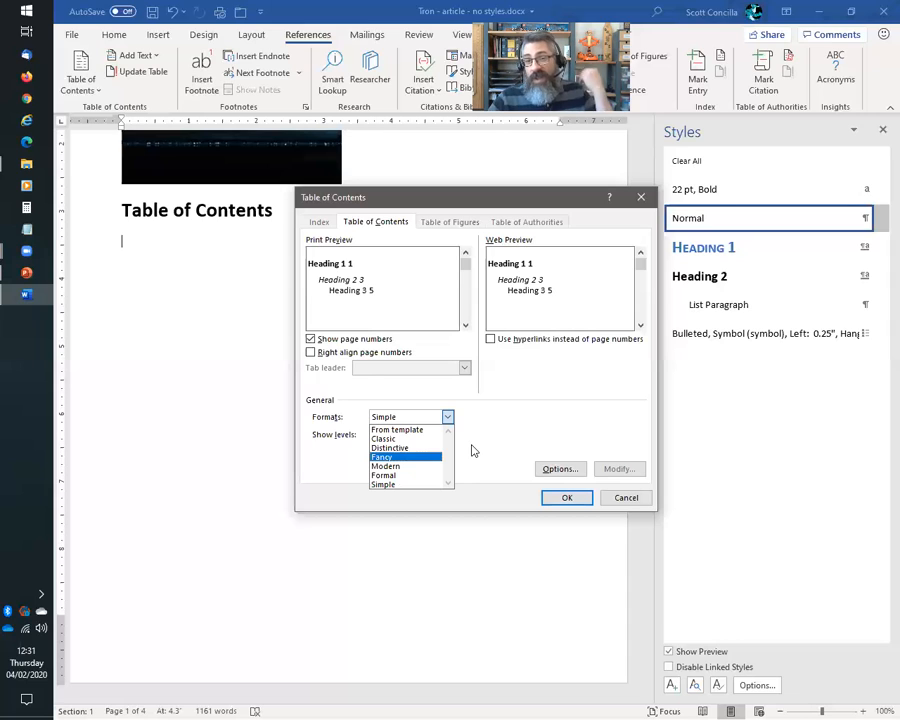
{"action": "left_click", "coordinate": [436, 429]}
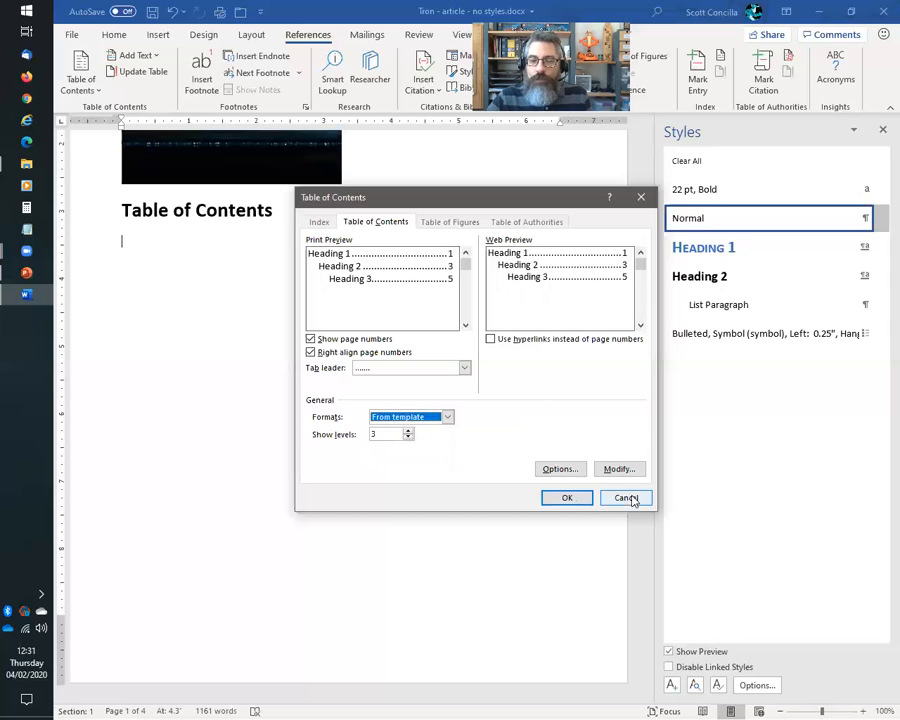
Step: Check the heading-level options and TOC entry styles without changing them, and insert the three-level table of contents below the title
{"action": "left_click", "coordinate": [560, 468]}
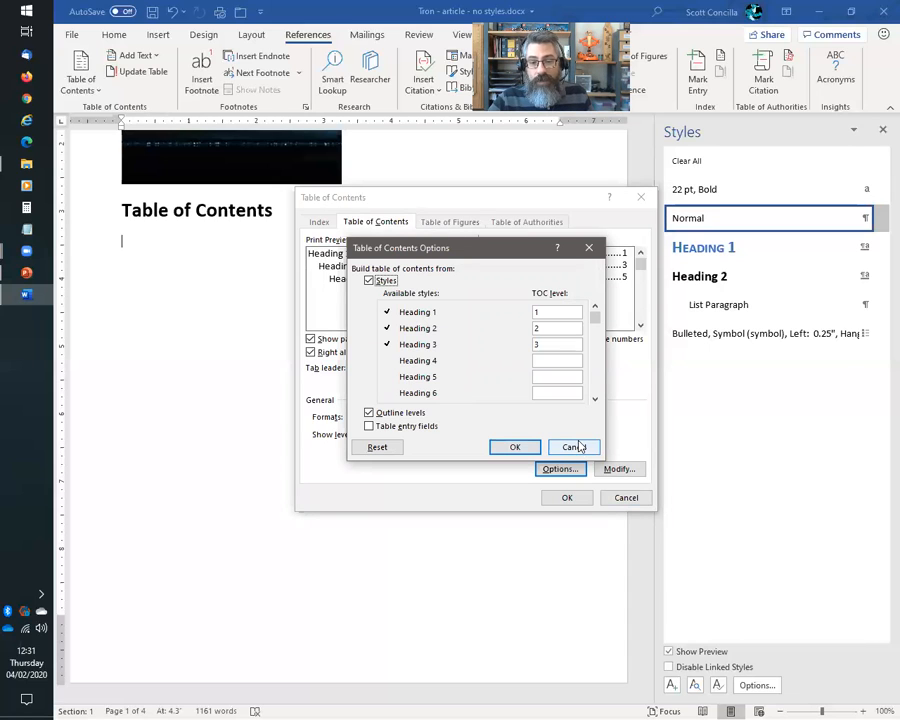
{"action": "left_click", "coordinate": [574, 447]}
{"action": "left_click", "coordinate": [619, 469]}
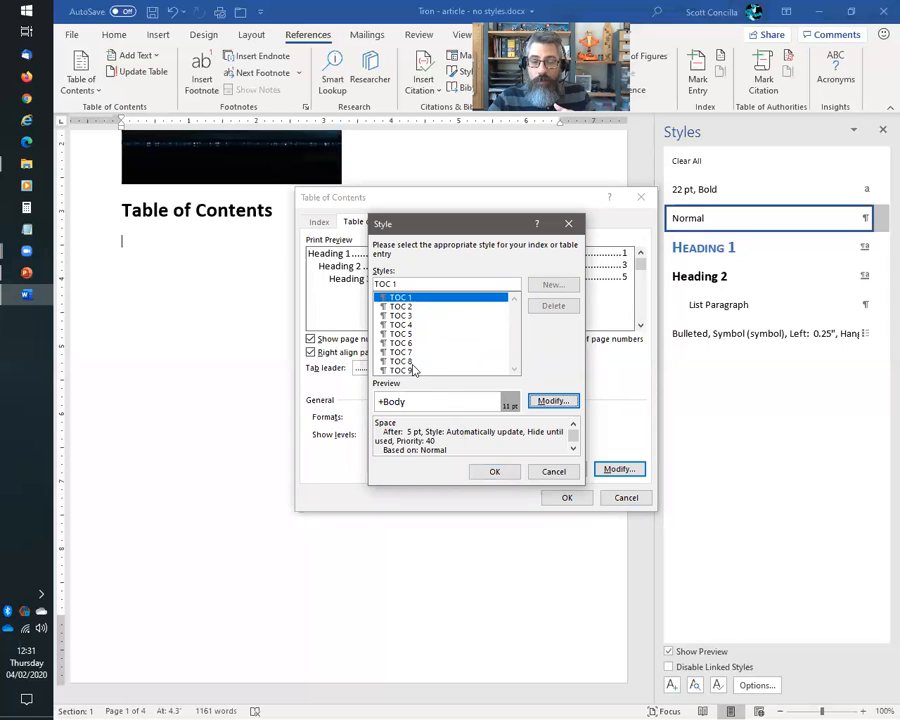
{"action": "left_click", "coordinate": [555, 472]}
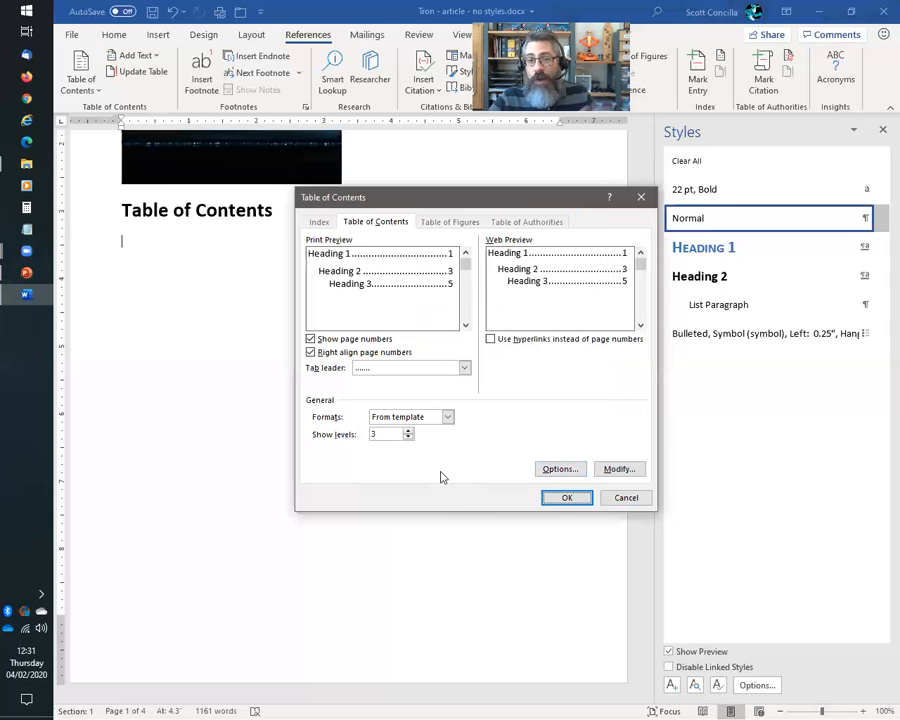
{"action": "left_click", "coordinate": [567, 498]}
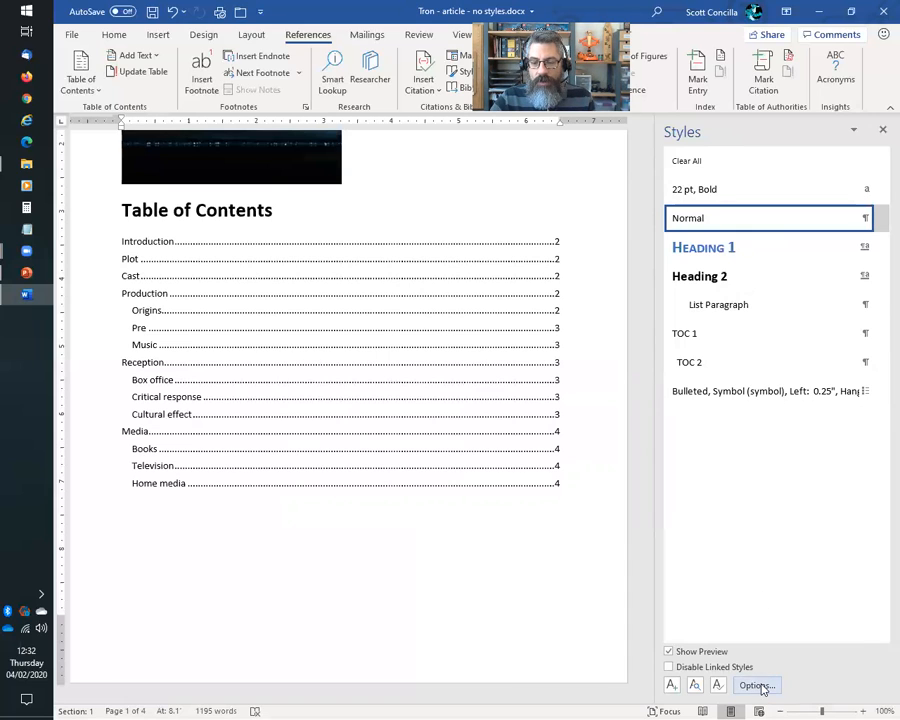
Step: Reopen the list of styles and check which styles it is set to show, leaving its options as they are
{"action": "left_click", "coordinate": [879, 131]}
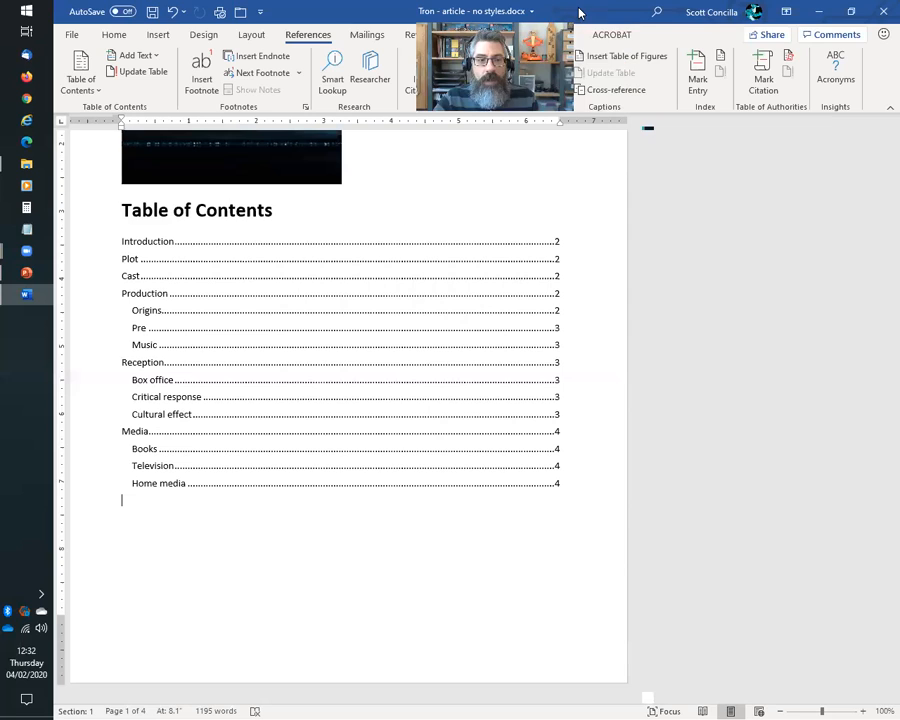
{"action": "left_click", "coordinate": [121, 37]}
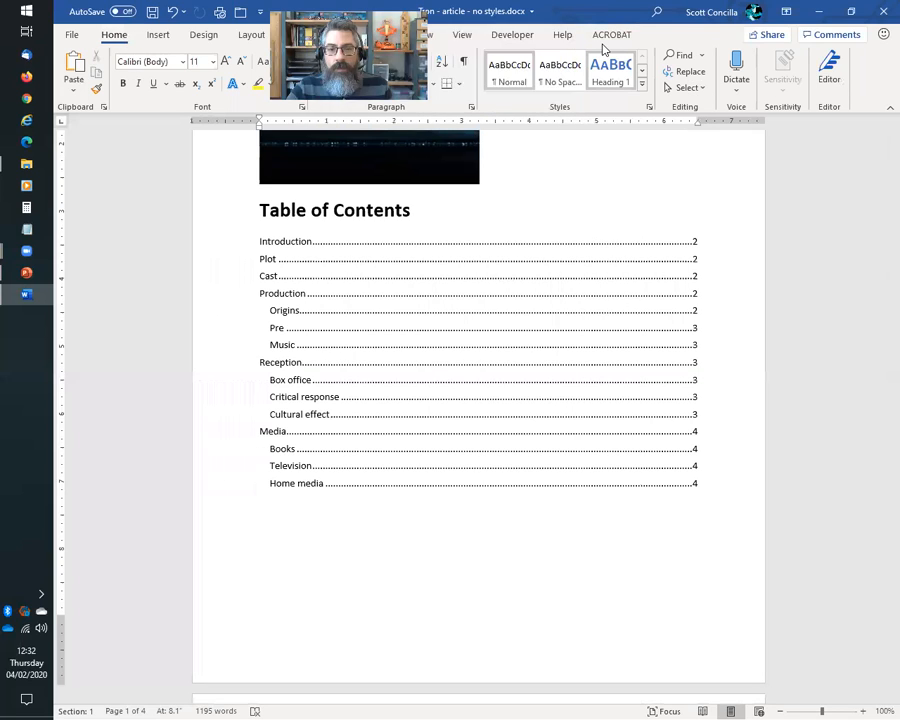
{"action": "left_click", "coordinate": [649, 108]}
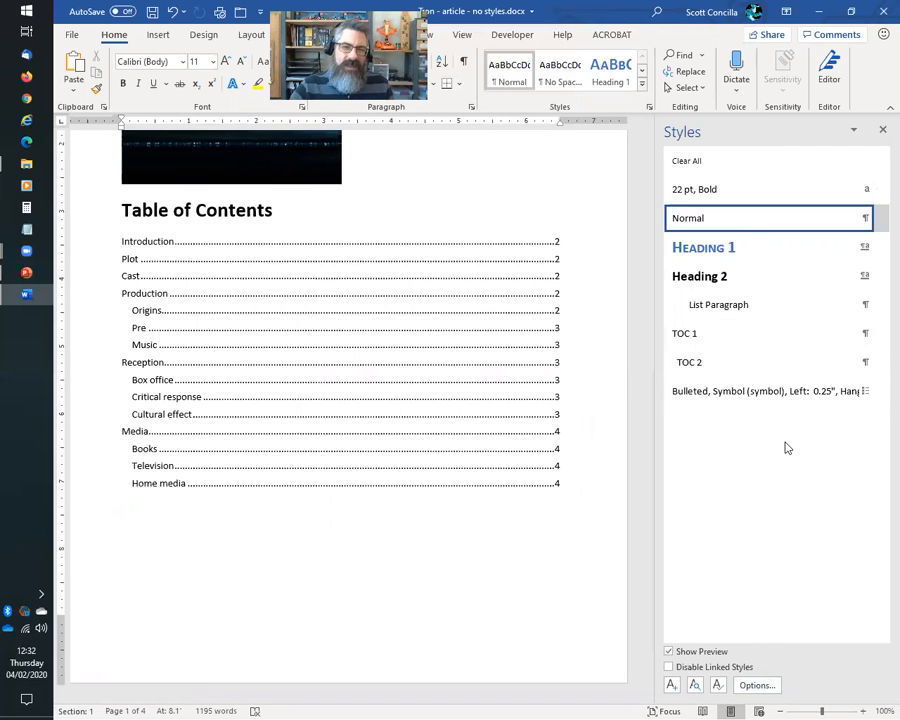
{"action": "left_click", "coordinate": [768, 686]}
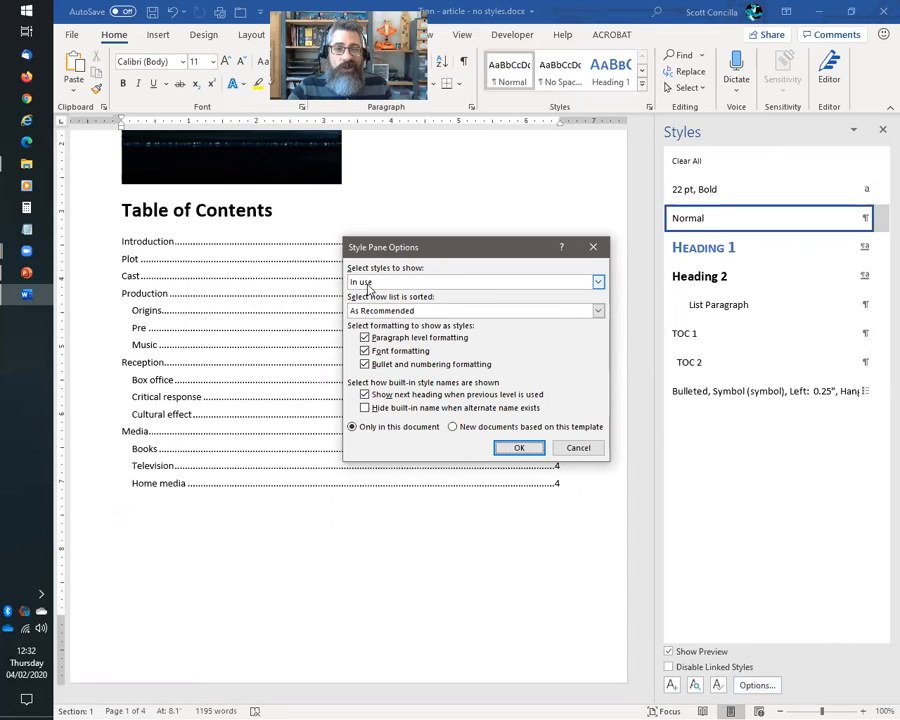
{"action": "left_click", "coordinate": [587, 452]}
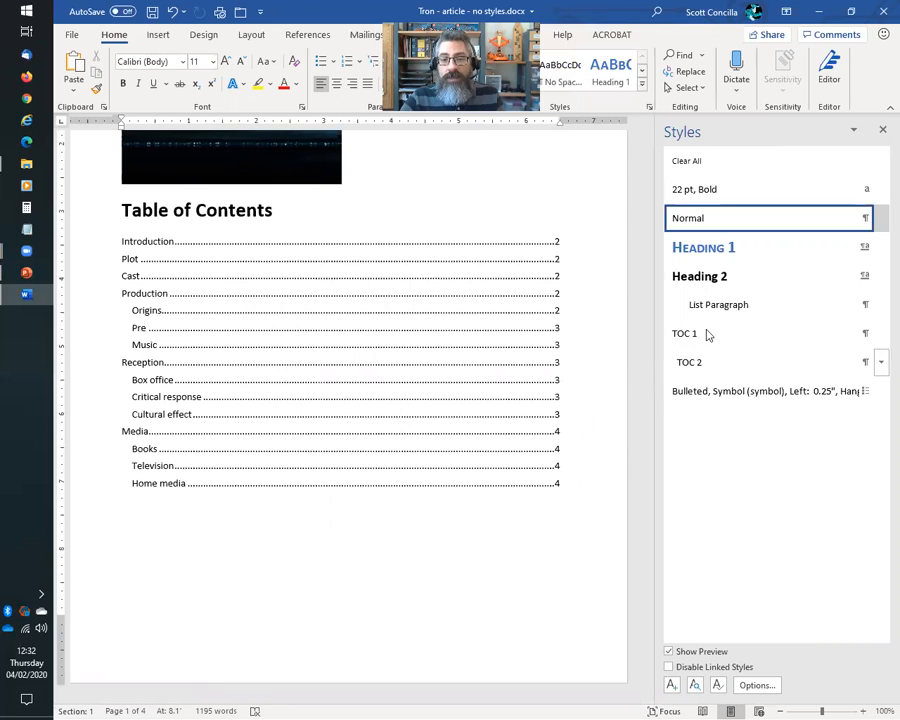
Step: Select the table of contents entries, place the cursor in the Music entry, and compare the TOC 1 and TOC 2 style definitions
{"action": "mouse_move", "coordinate": [717, 385]}
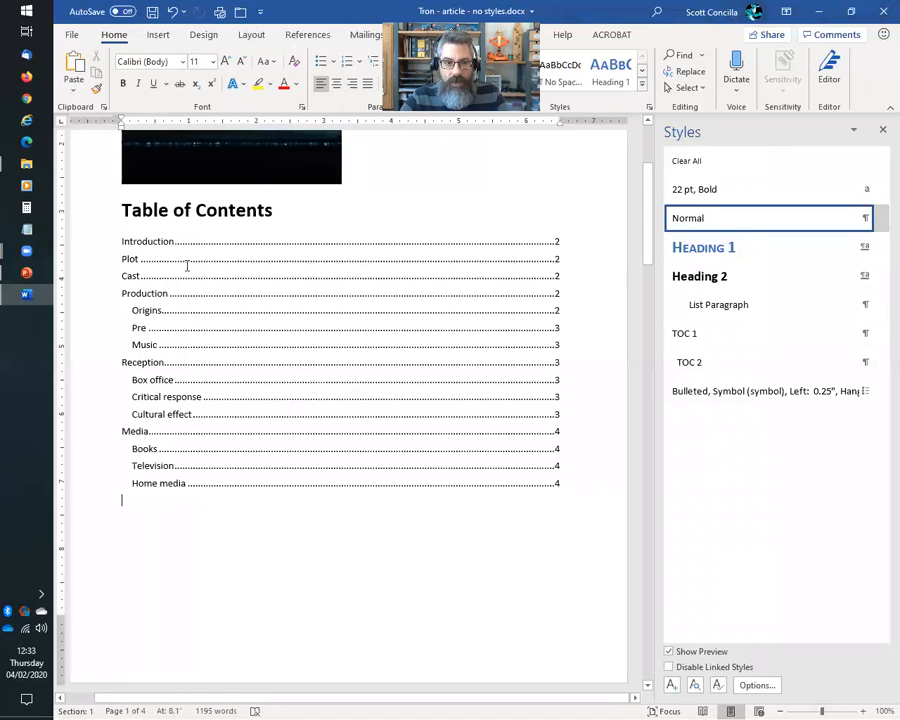
{"action": "left_click_drag", "start_coordinate": [158, 238], "coordinate": [563, 507]}
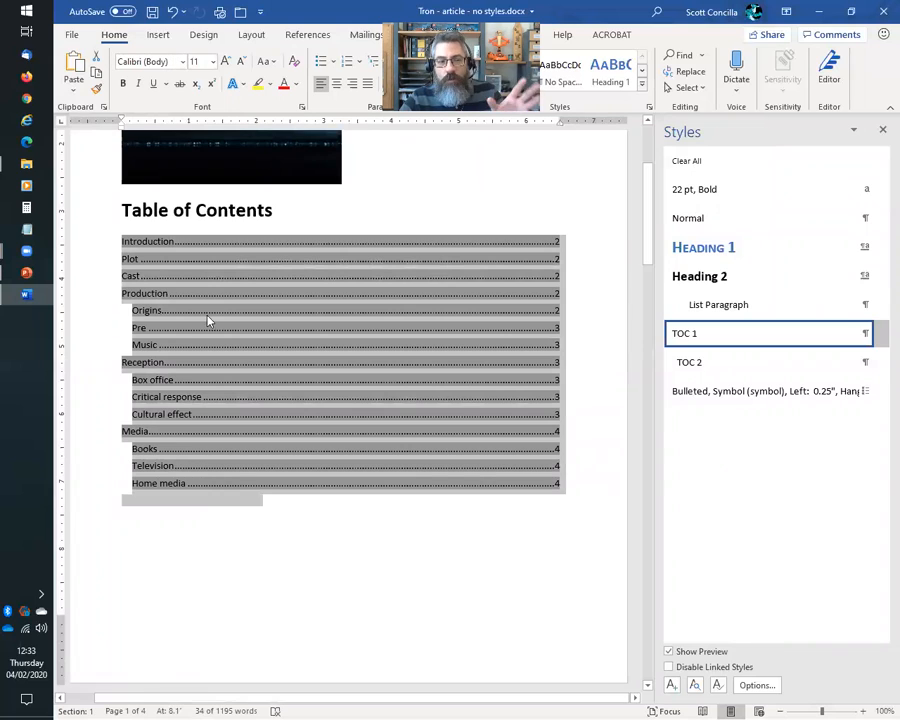
{"action": "left_click", "coordinate": [202, 347]}
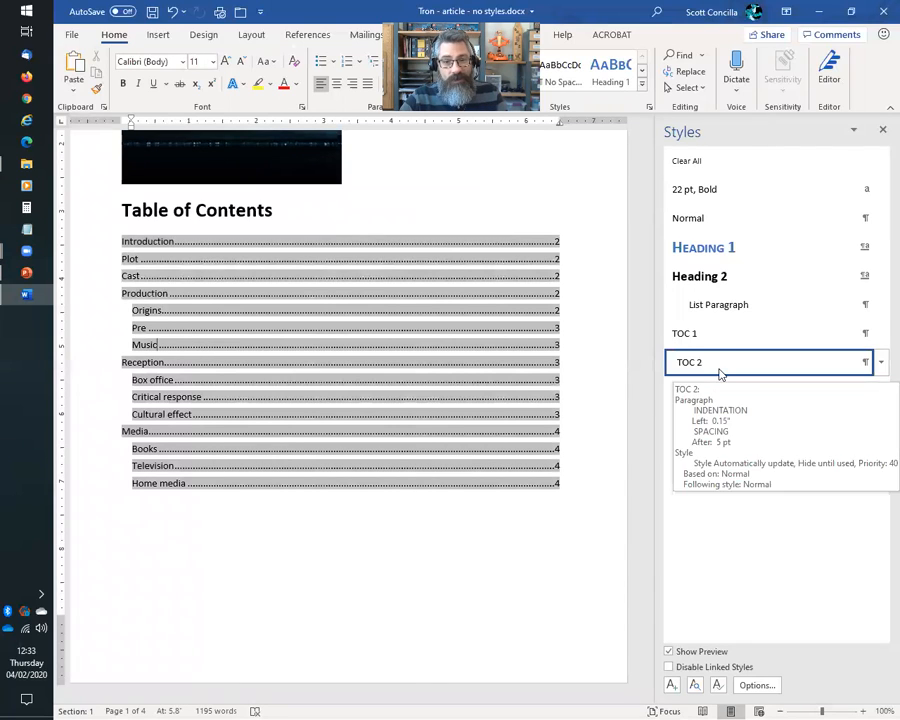
{"action": "mouse_move", "coordinate": [708, 345]}
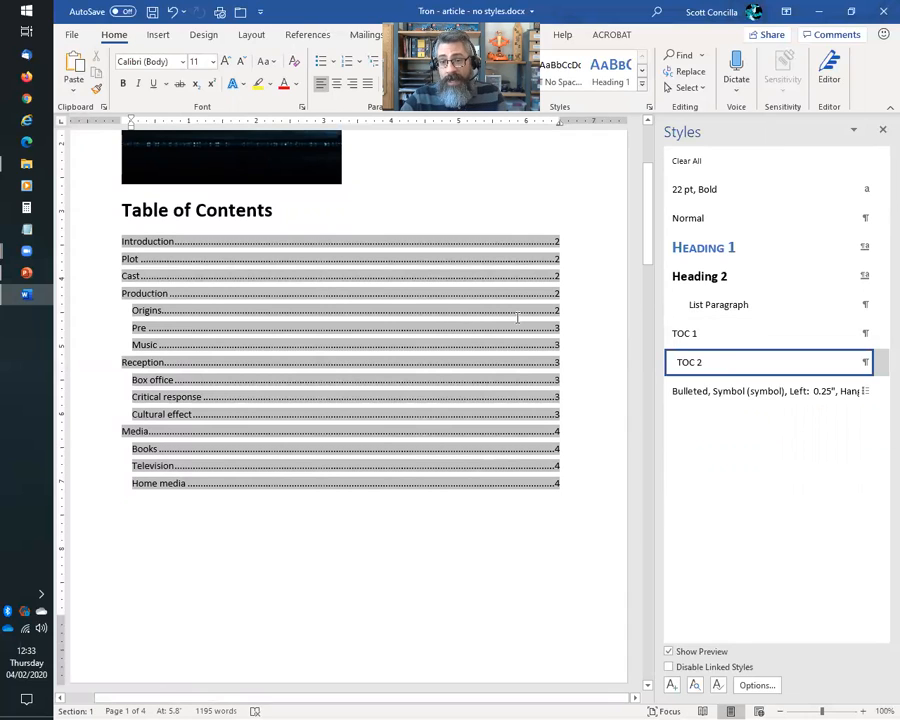
Step: Modify the TOC 1 style to 14 pt bold text in a dark blue Accent 1 shade
{"action": "left_click", "coordinate": [879, 337]}
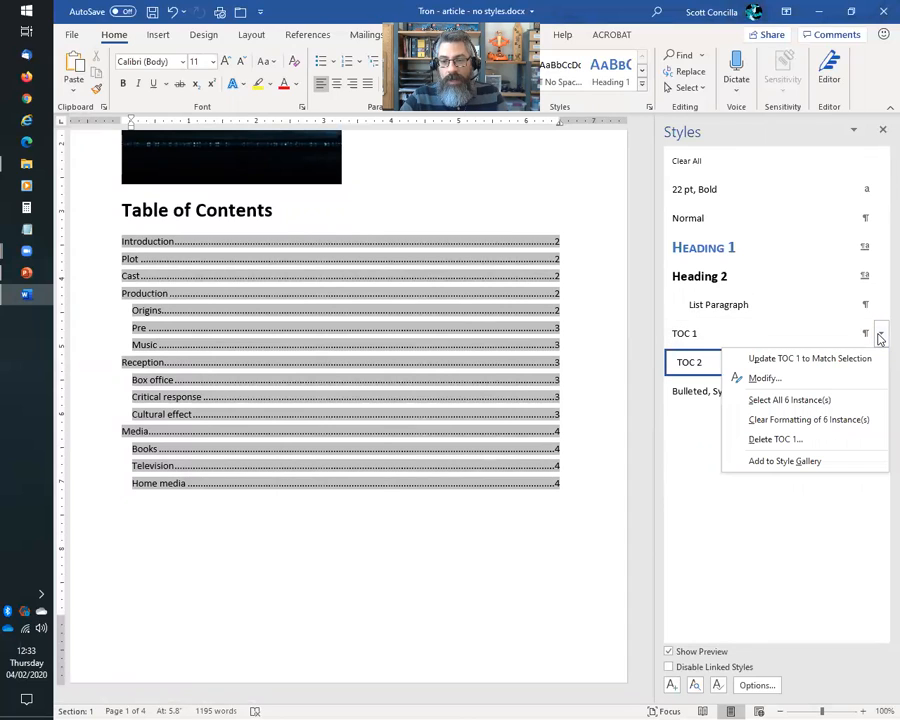
{"action": "left_click", "coordinate": [764, 379]}
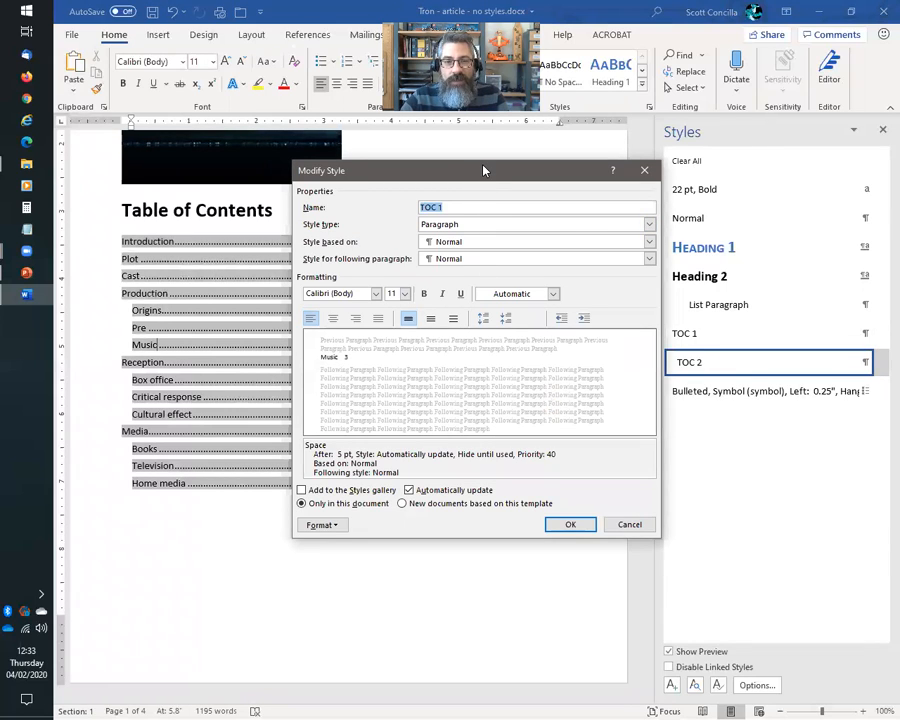
{"action": "left_click_drag", "start_coordinate": [482, 172], "coordinate": [478, 141]}
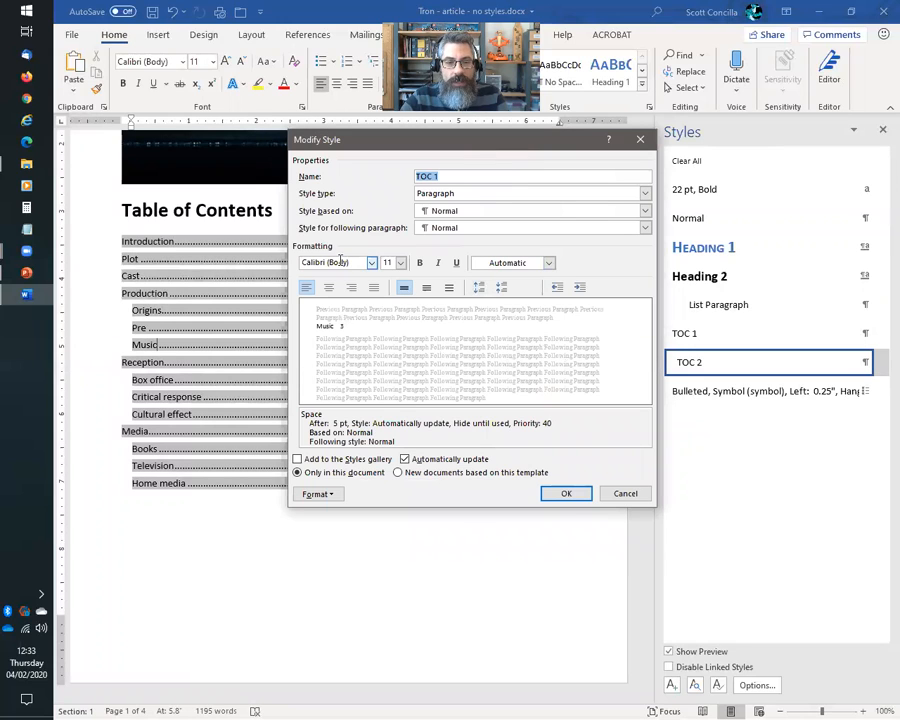
{"action": "left_click", "coordinate": [402, 265]}
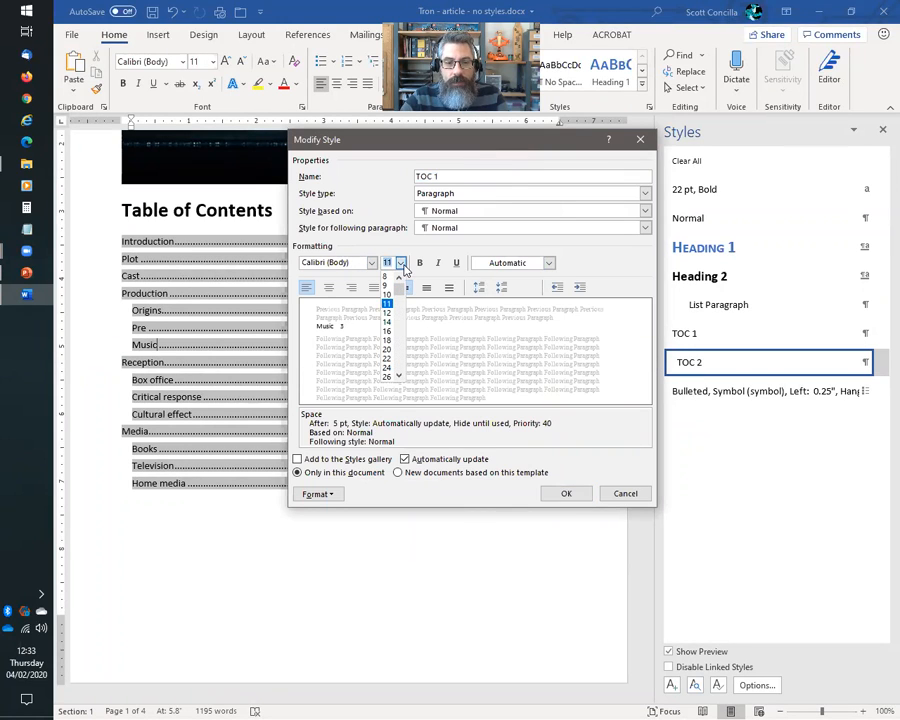
{"action": "left_click", "coordinate": [387, 323]}
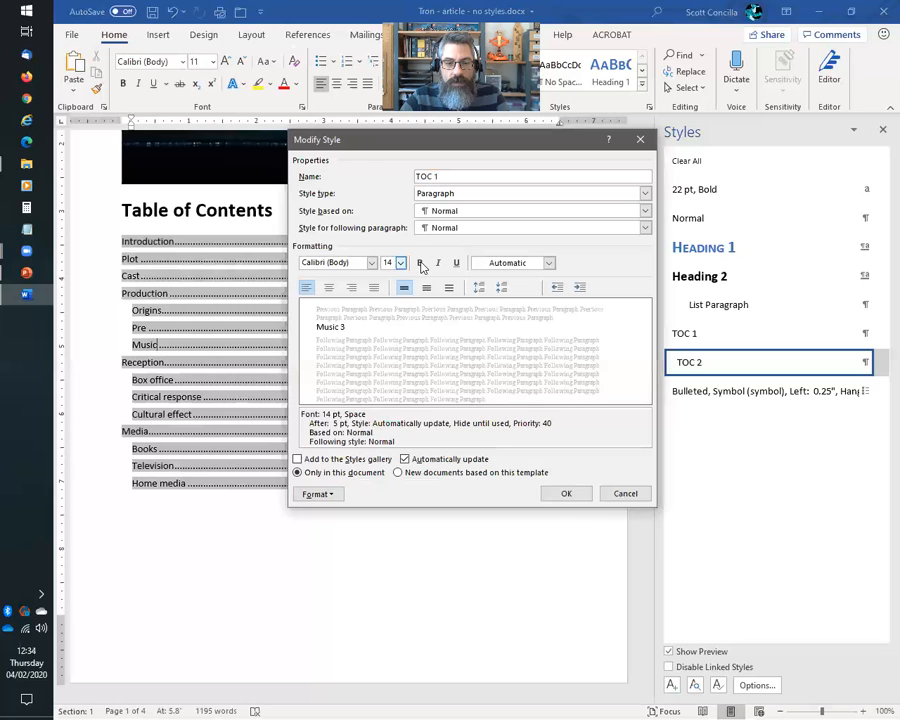
{"action": "left_click", "coordinate": [420, 263]}
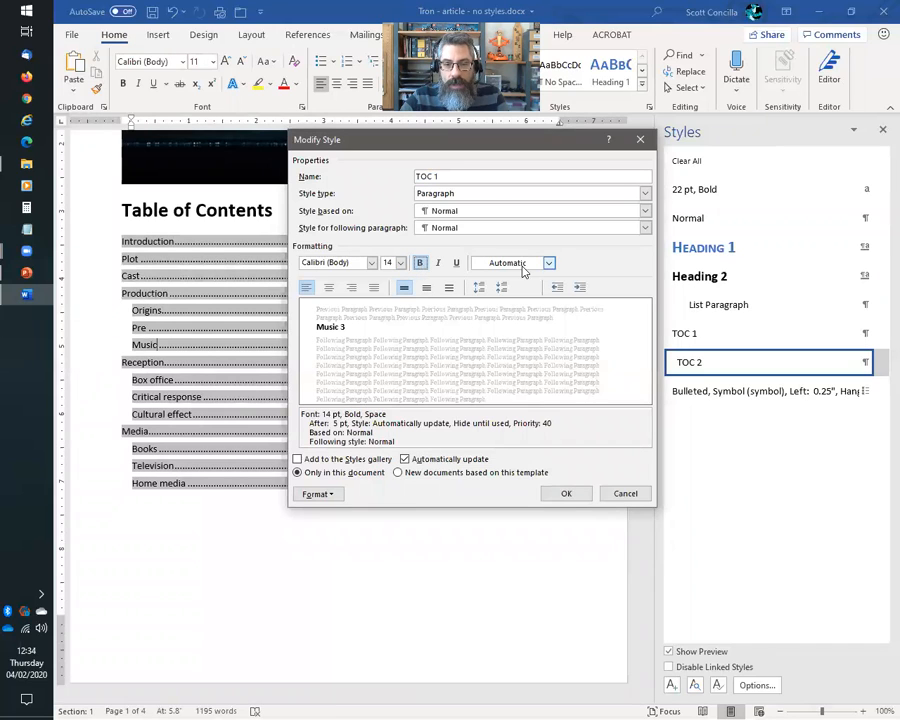
{"action": "left_click", "coordinate": [548, 263]}
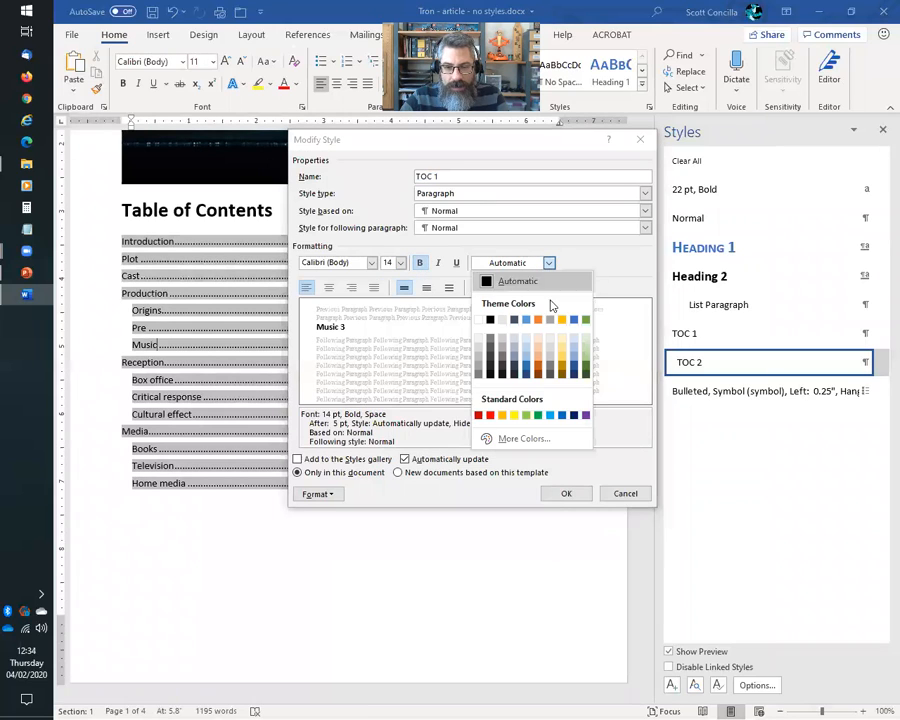
{"action": "left_click", "coordinate": [525, 369]}
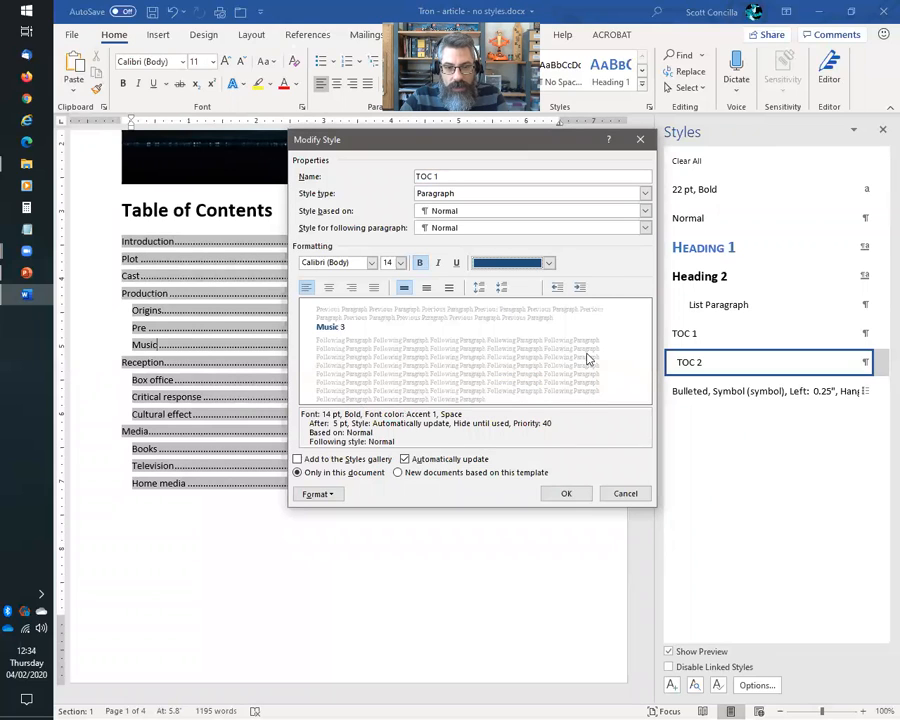
{"action": "left_click", "coordinate": [566, 493]}
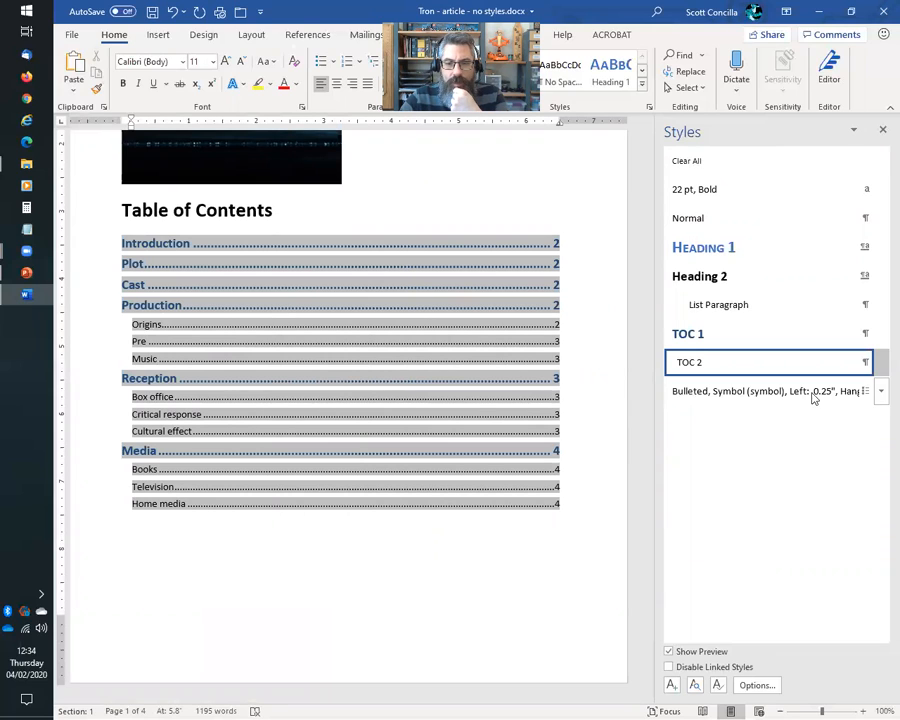
Step: Modify the TOC 2 style to 12 pt bold text
{"action": "mouse_move", "coordinate": [877, 368]}
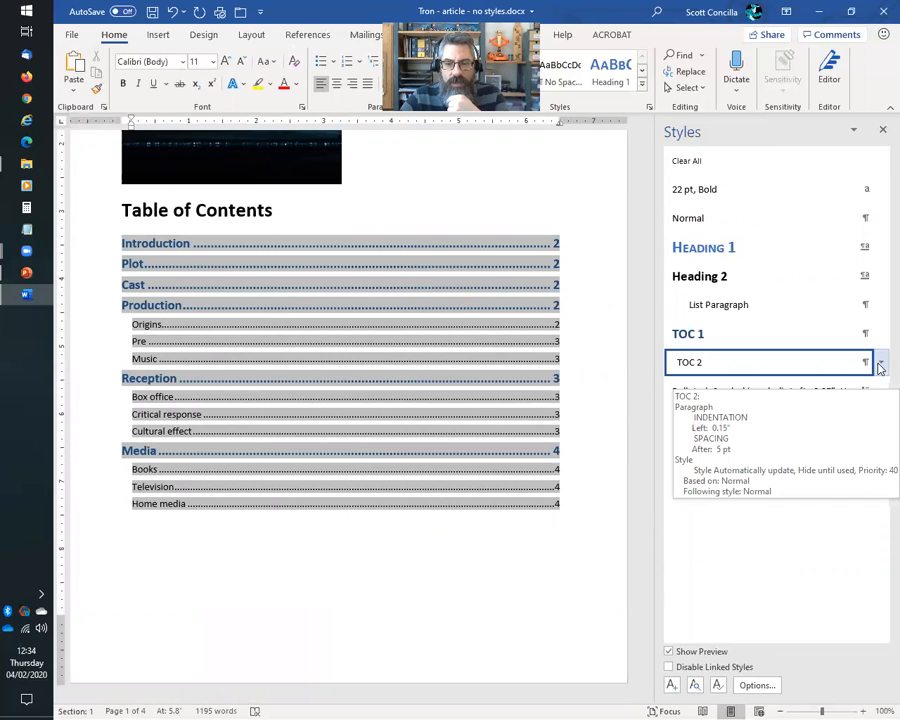
{"action": "left_click", "coordinate": [880, 366]}
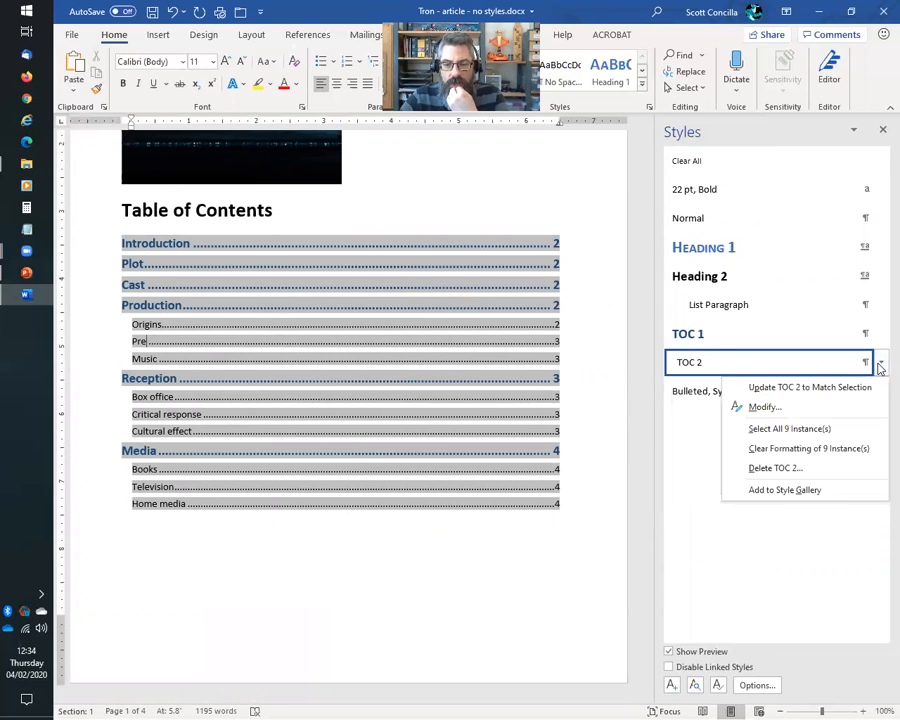
{"action": "left_click", "coordinate": [776, 408]}
{"action": "left_click", "coordinate": [400, 263]}
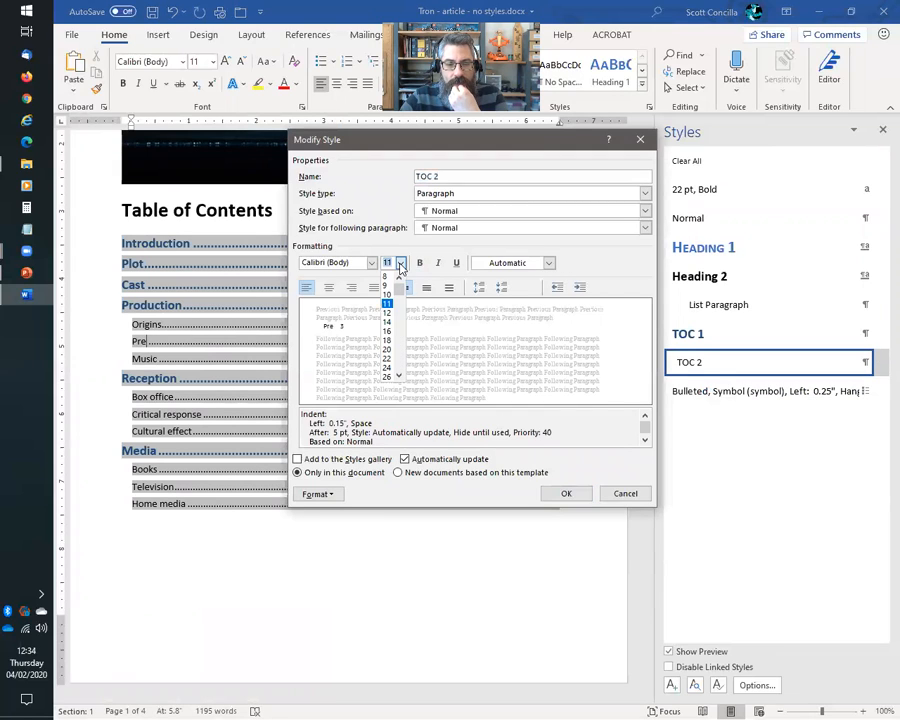
{"action": "left_click", "coordinate": [388, 313]}
{"action": "left_click", "coordinate": [419, 262]}
{"action": "left_click", "coordinate": [564, 494]}
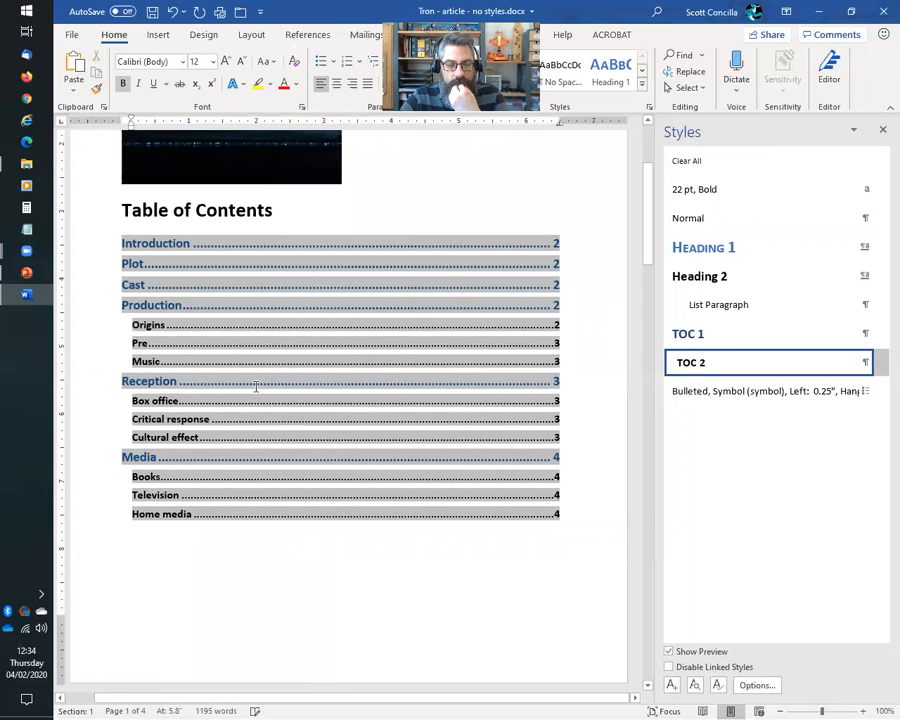
Step: Place the cursor at the end of the Table of Contents title and remove bold from the TOC 2 style
{"action": "left_click", "coordinate": [292, 544]}
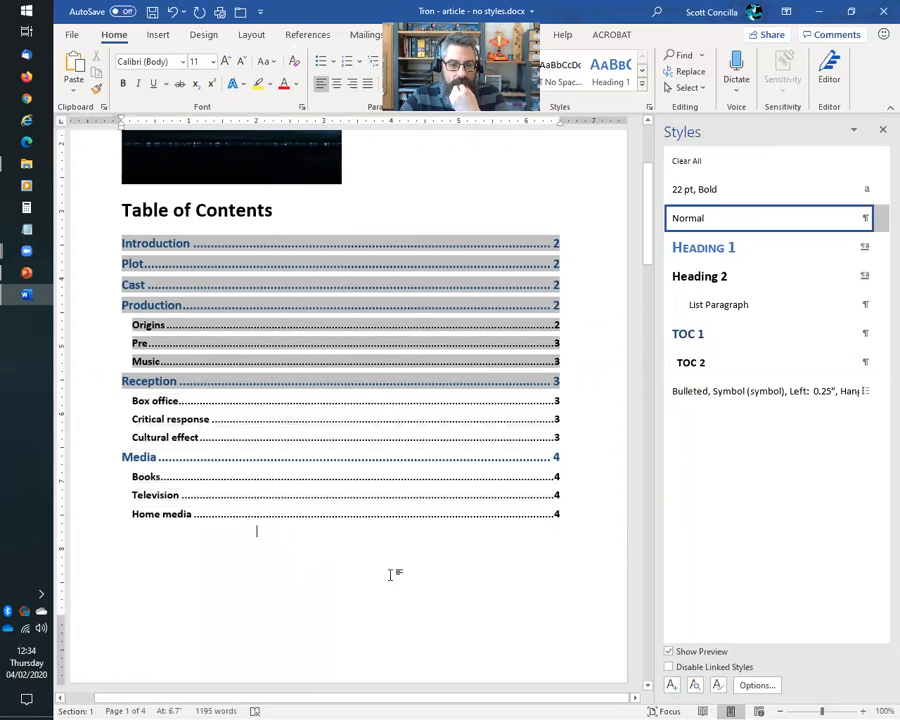
{"action": "left_click", "coordinate": [590, 512]}
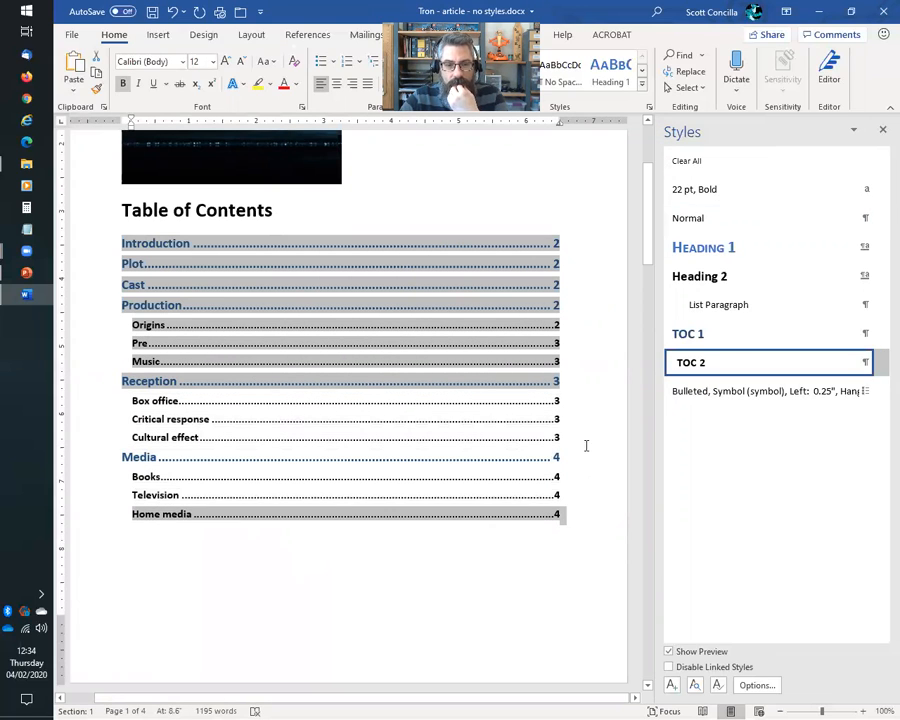
{"action": "left_click", "coordinate": [402, 202]}
{"action": "left_click", "coordinate": [255, 239]}
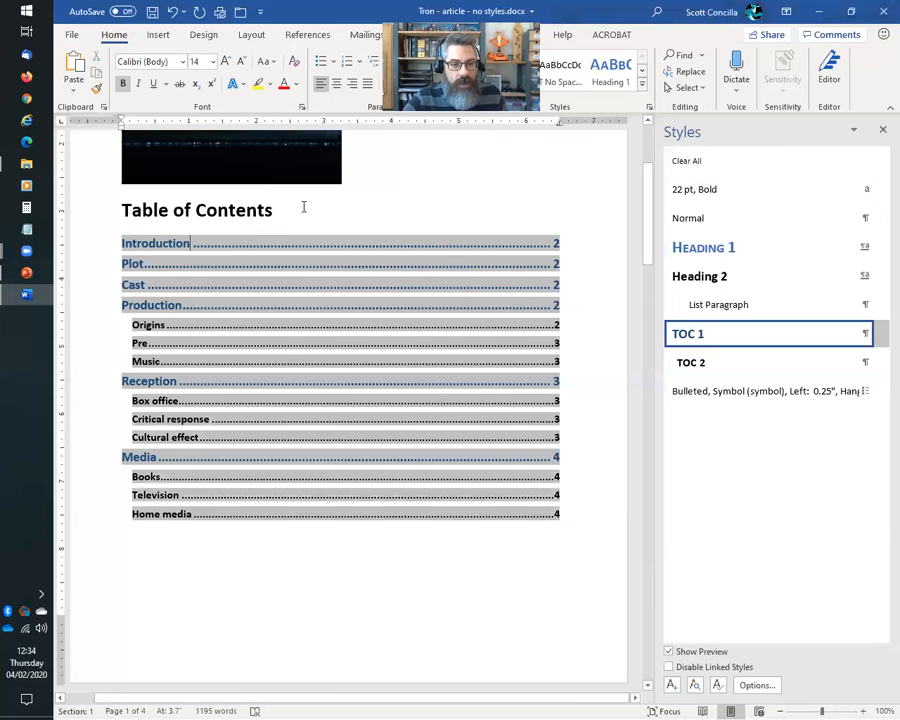
{"action": "left_click", "coordinate": [304, 207]}
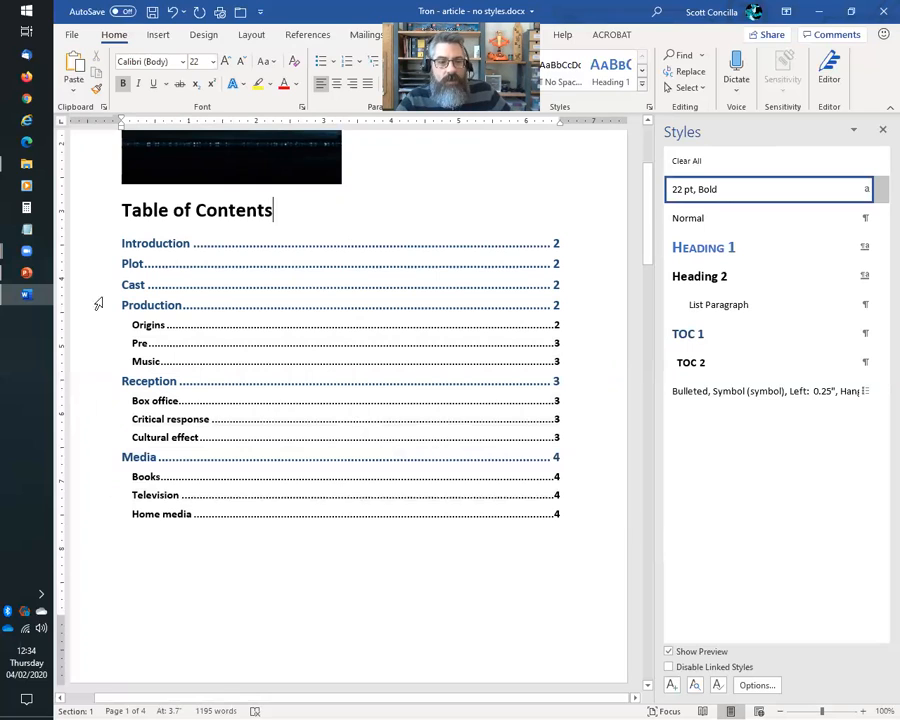
{"action": "left_click", "coordinate": [880, 364]}
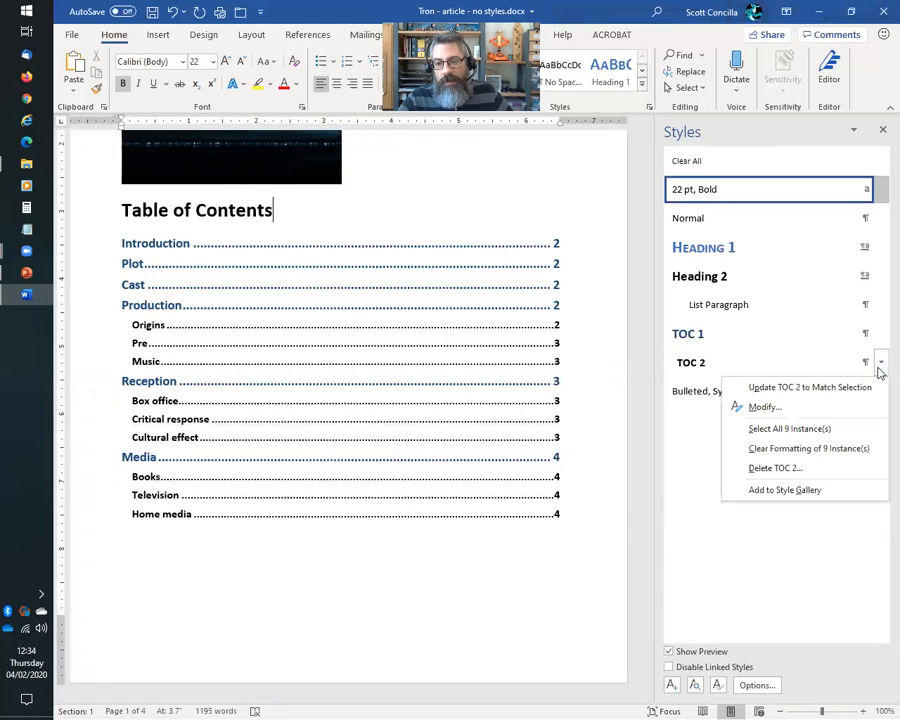
{"action": "left_click", "coordinate": [766, 406]}
{"action": "left_click", "coordinate": [420, 263]}
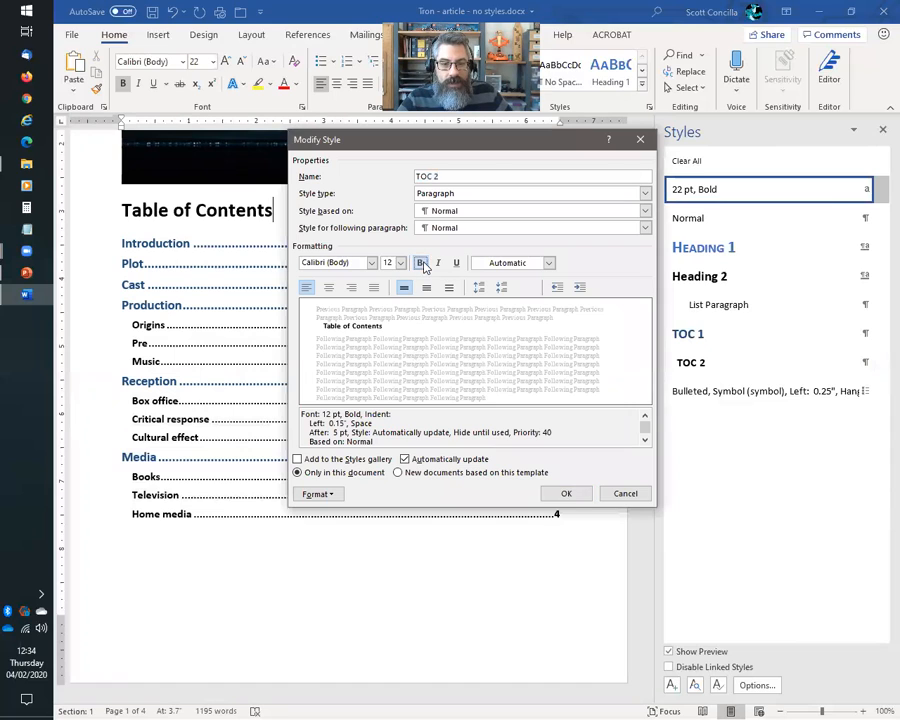
{"action": "left_click", "coordinate": [568, 493]}
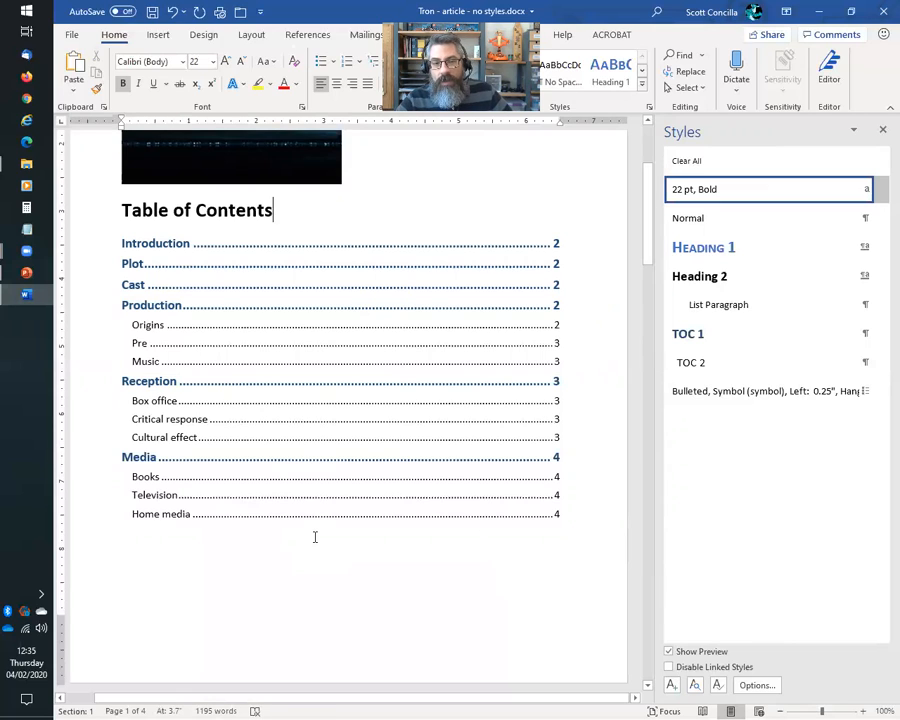
Step: Look over the article's headings and contents entries, switch to the PowerPoint slide show and advance to slide 15
{"action": "scroll", "coordinate": [314, 537], "scroll_direction": "down", "scroll_amount": 10}
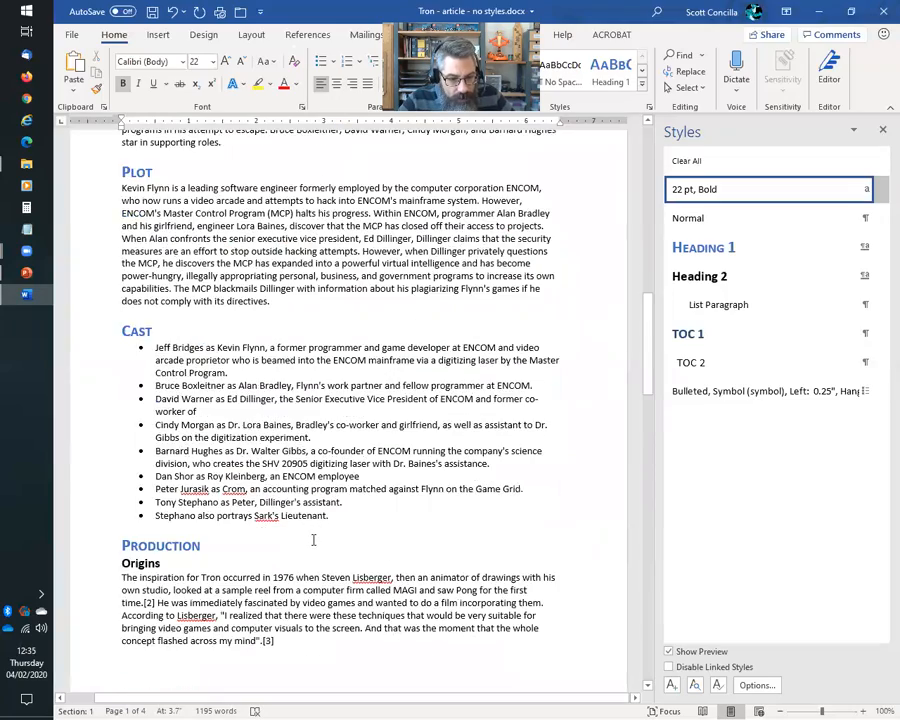
{"action": "scroll", "coordinate": [313, 540], "scroll_direction": "down", "scroll_amount": 7}
{"action": "scroll", "coordinate": [313, 540], "scroll_direction": "up", "scroll_amount": 10}
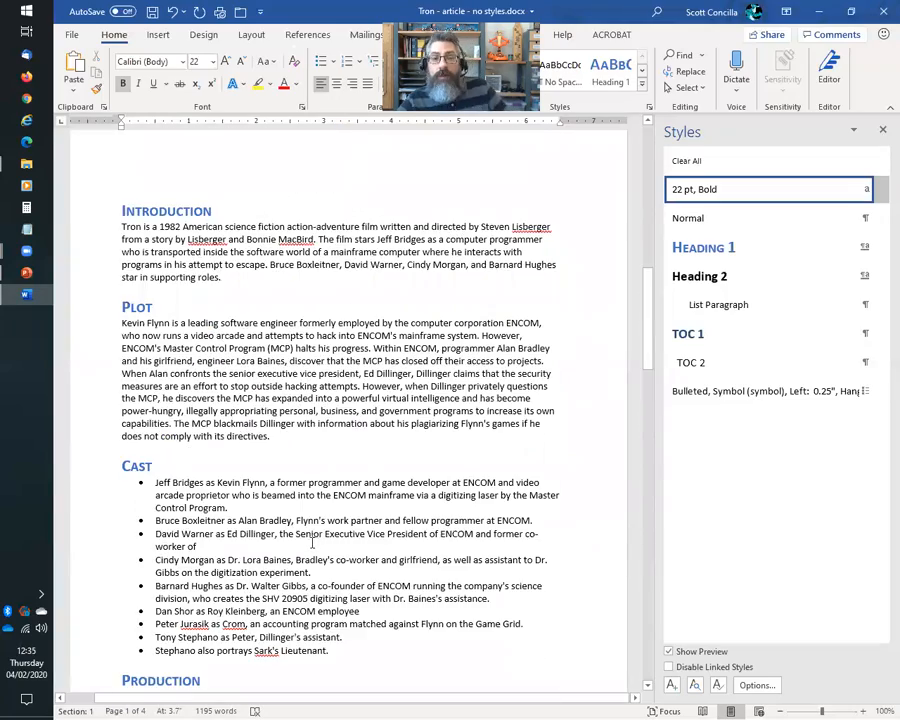
{"action": "scroll", "coordinate": [313, 541], "scroll_direction": "up", "scroll_amount": 5}
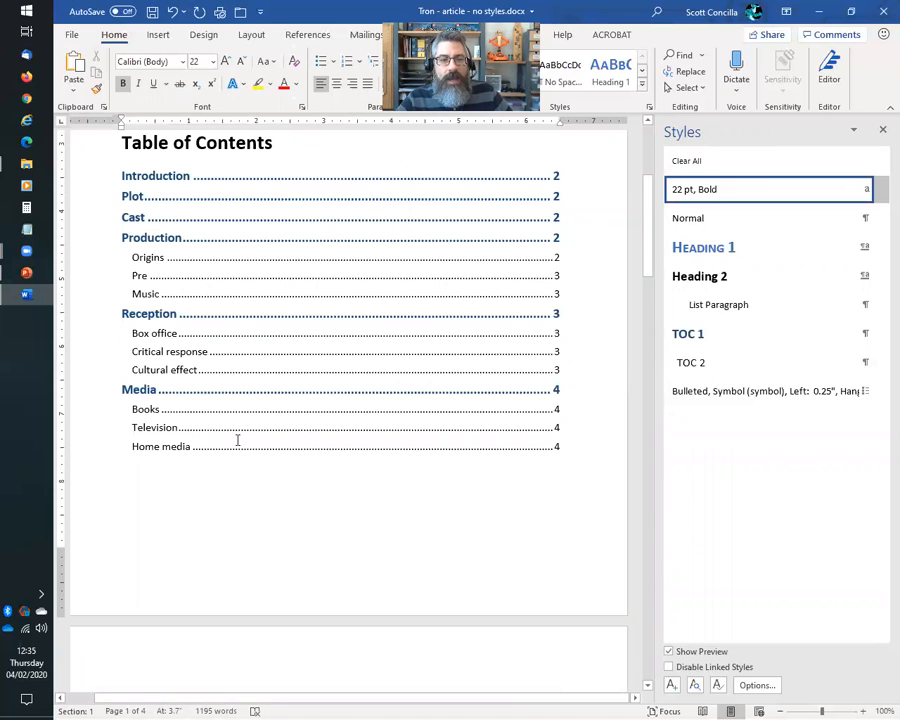
{"action": "left_click", "coordinate": [26, 272]}
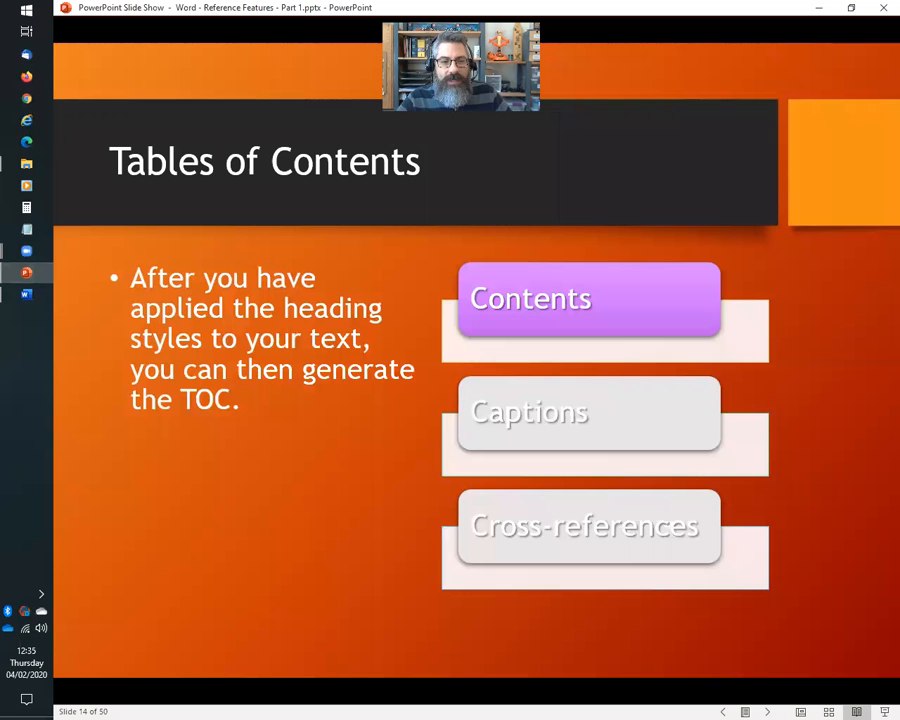
{"action": "left_click", "coordinate": [200, 516]}
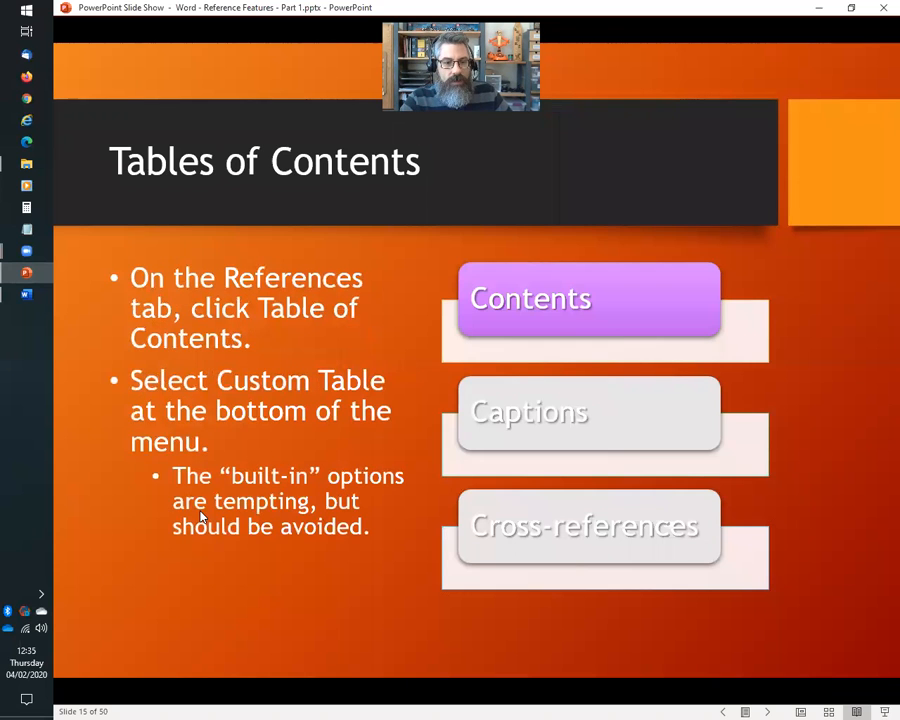
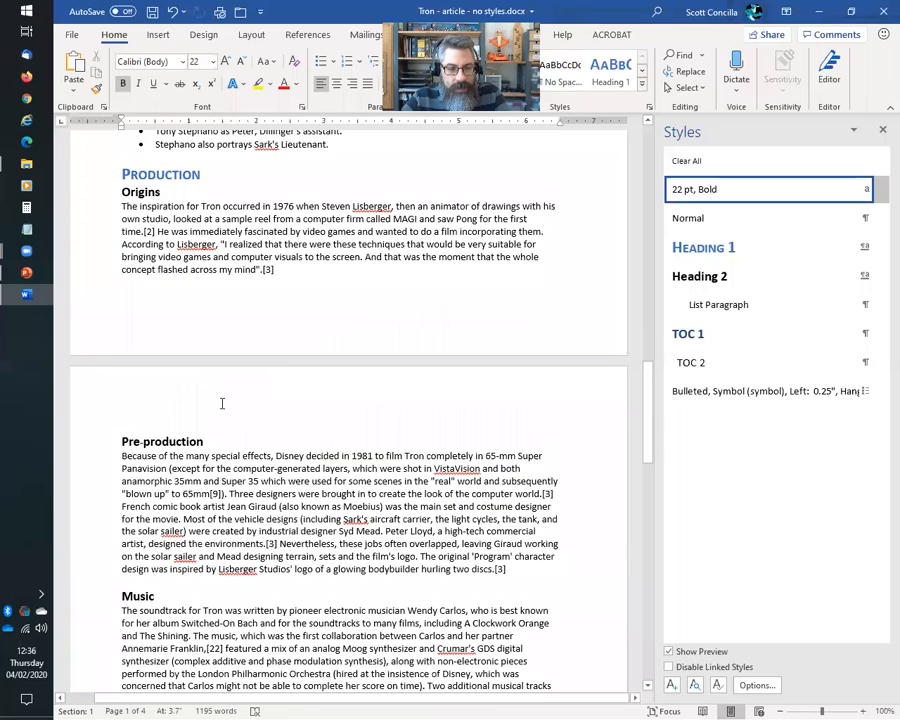
Step: Apply the Heading 2 style to the entire Pre-production heading
{"action": "left_click", "coordinate": [133, 441]}
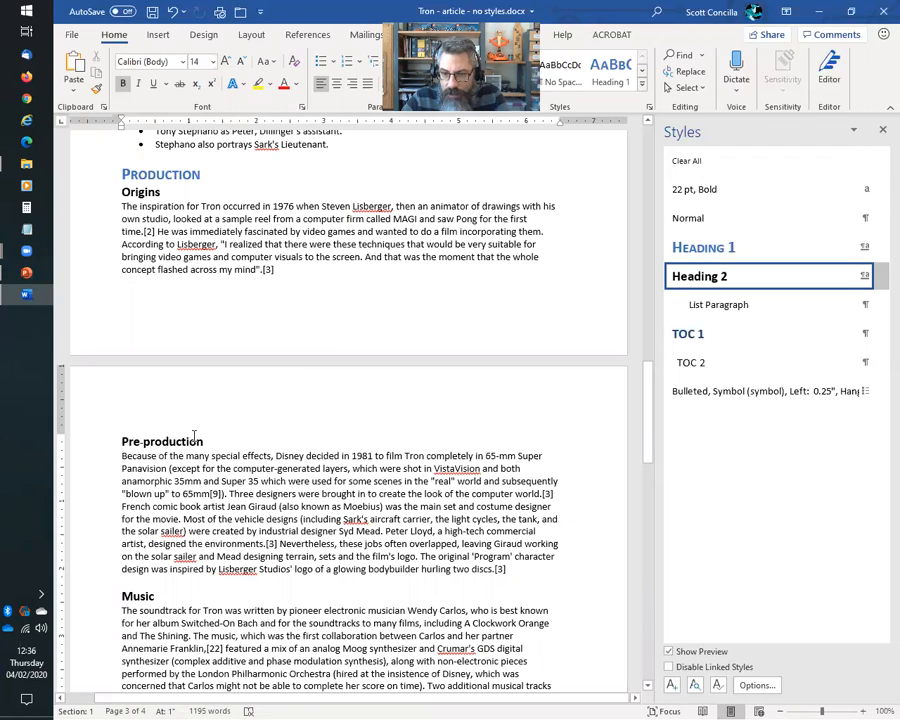
{"action": "left_click_drag", "start_coordinate": [121, 441], "coordinate": [297, 445]}
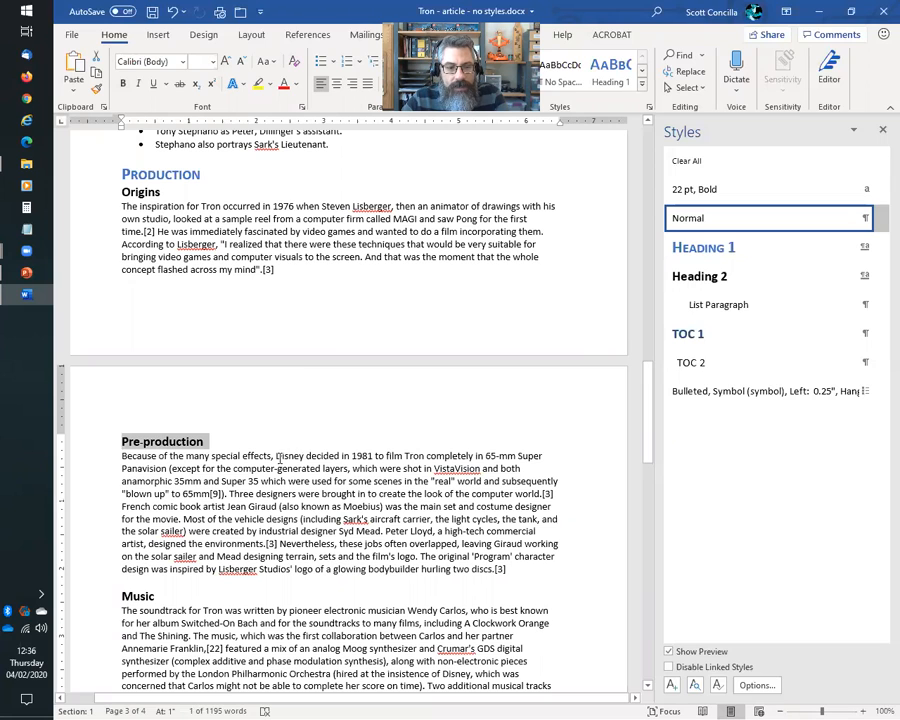
{"action": "left_click", "coordinate": [706, 279]}
{"action": "left_click", "coordinate": [340, 518]}
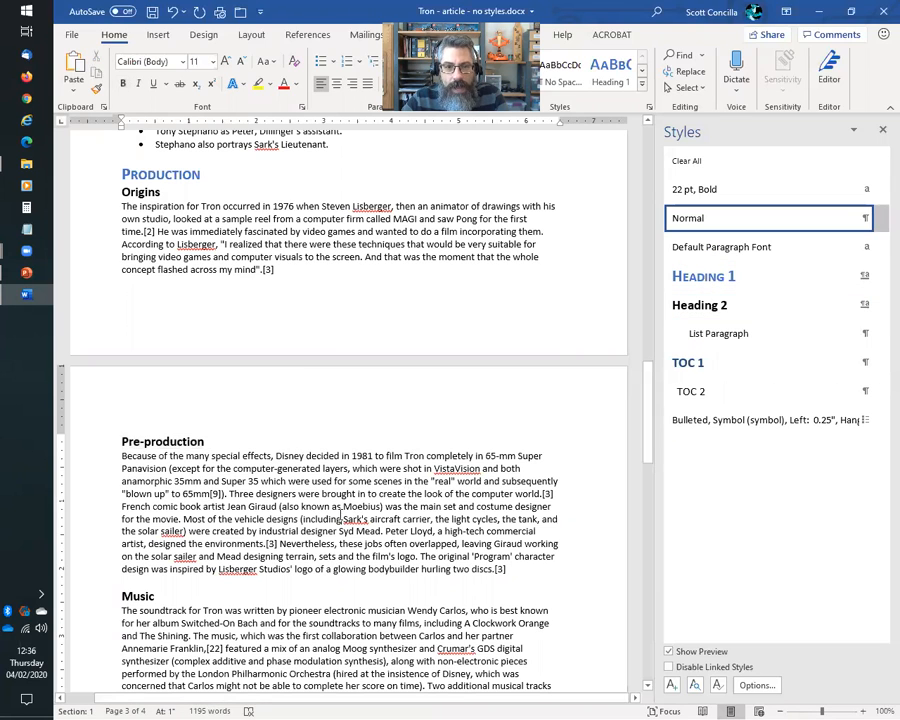
Step: Return to the table of contents, place the cursor in its entries and update the entire table
{"action": "scroll", "coordinate": [340, 518], "scroll_direction": "up", "scroll_amount": 20}
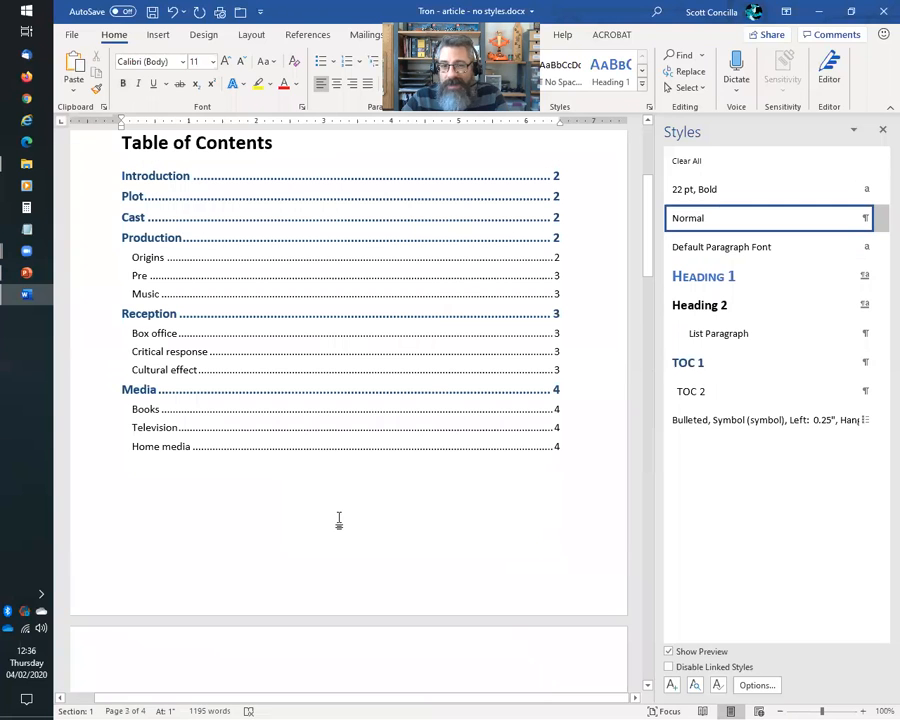
{"action": "scroll", "coordinate": [339, 520], "scroll_direction": "up", "scroll_amount": 1}
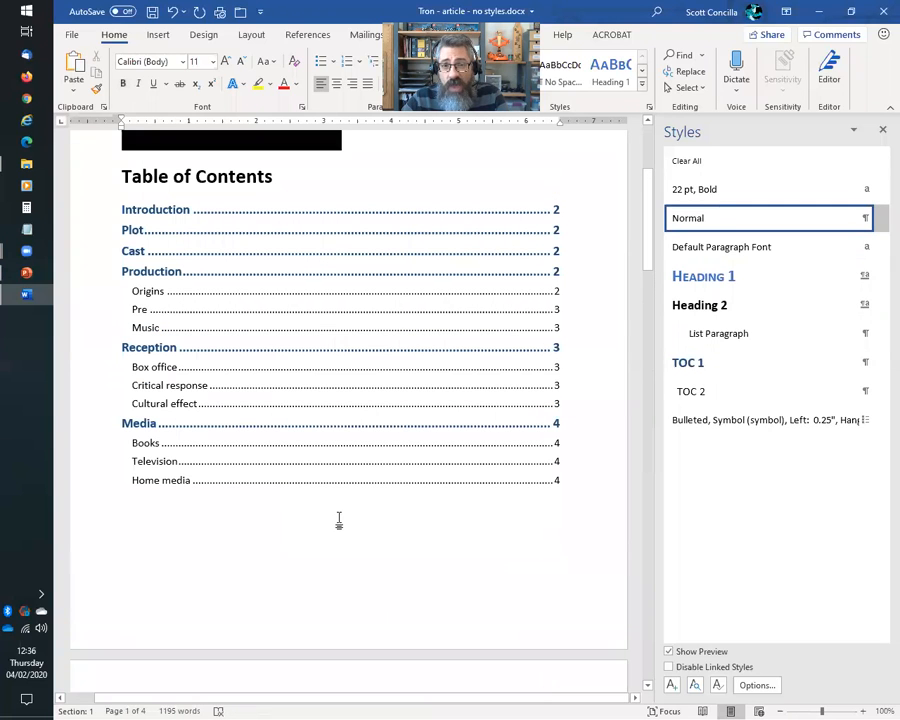
{"action": "left_click", "coordinate": [175, 210]}
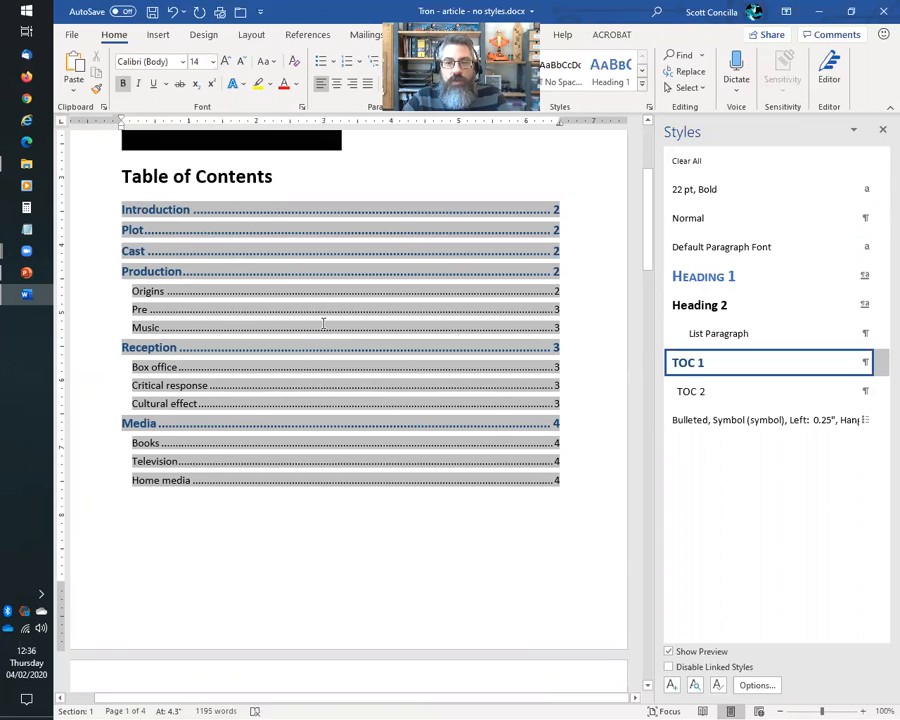
{"action": "left_click", "coordinate": [309, 35]}
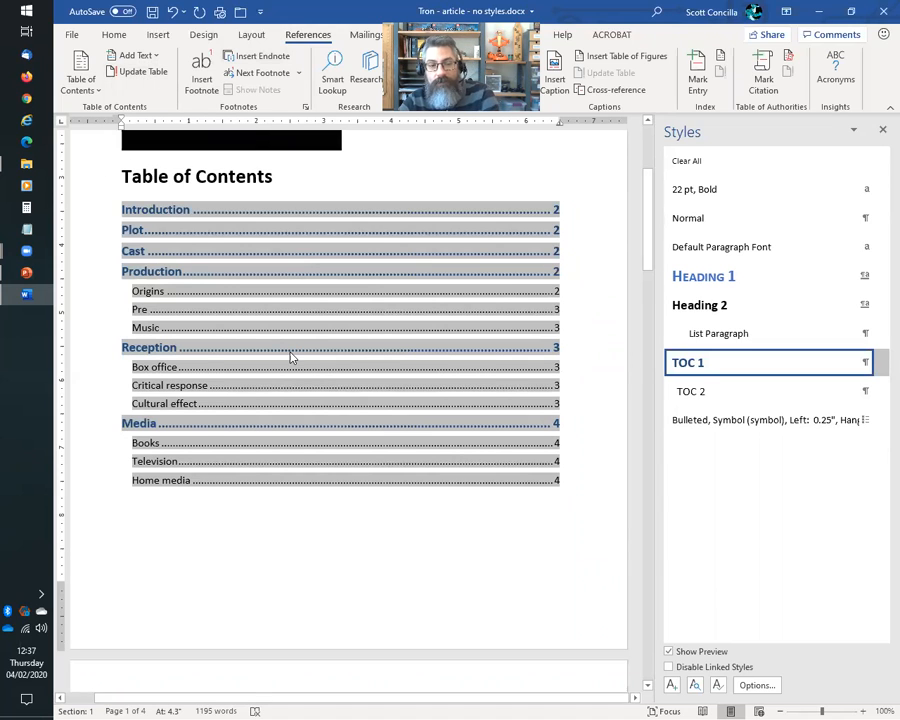
{"action": "key", "text": "F9"}
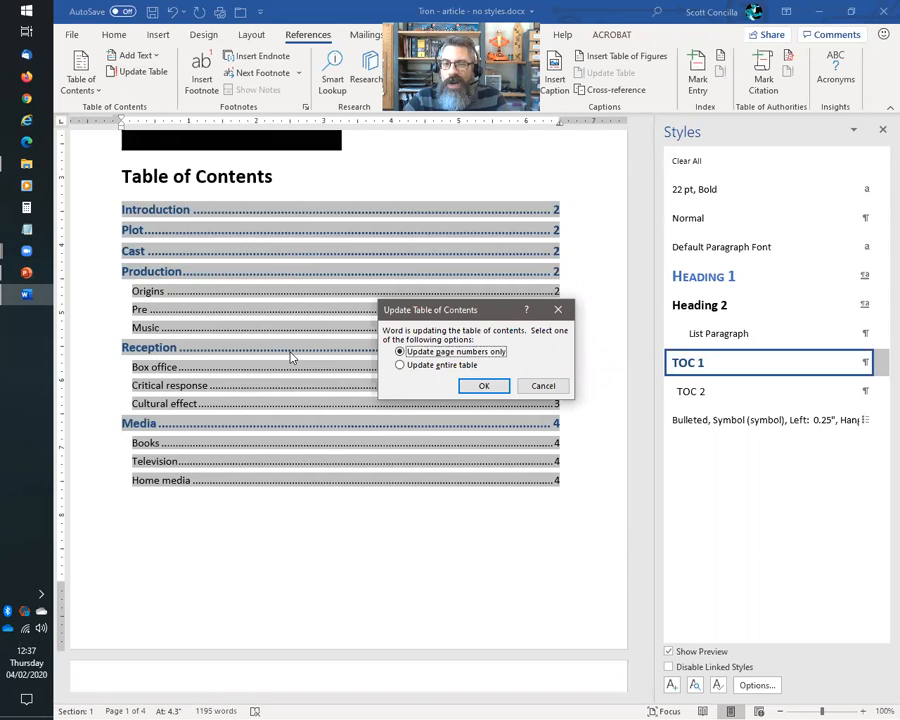
{"action": "left_click", "coordinate": [399, 366]}
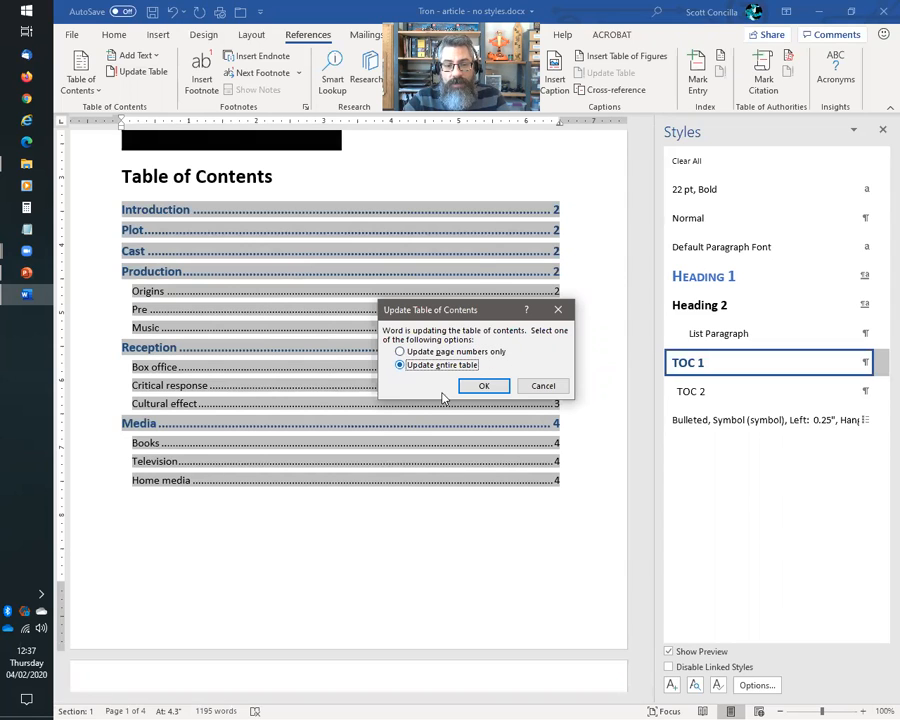
{"action": "left_click", "coordinate": [486, 390]}
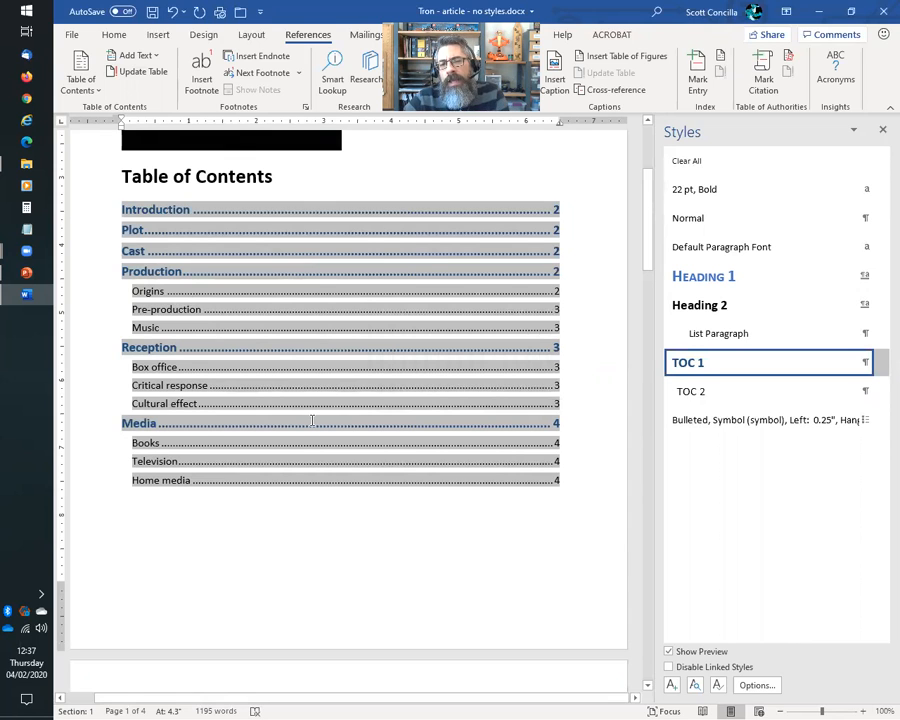
Step: Apply the Heading 1 style to the first three lines of the Plot paragraph, ending at "Alan Bradley"
{"action": "scroll", "coordinate": [311, 416], "scroll_direction": "down", "scroll_amount": 3}
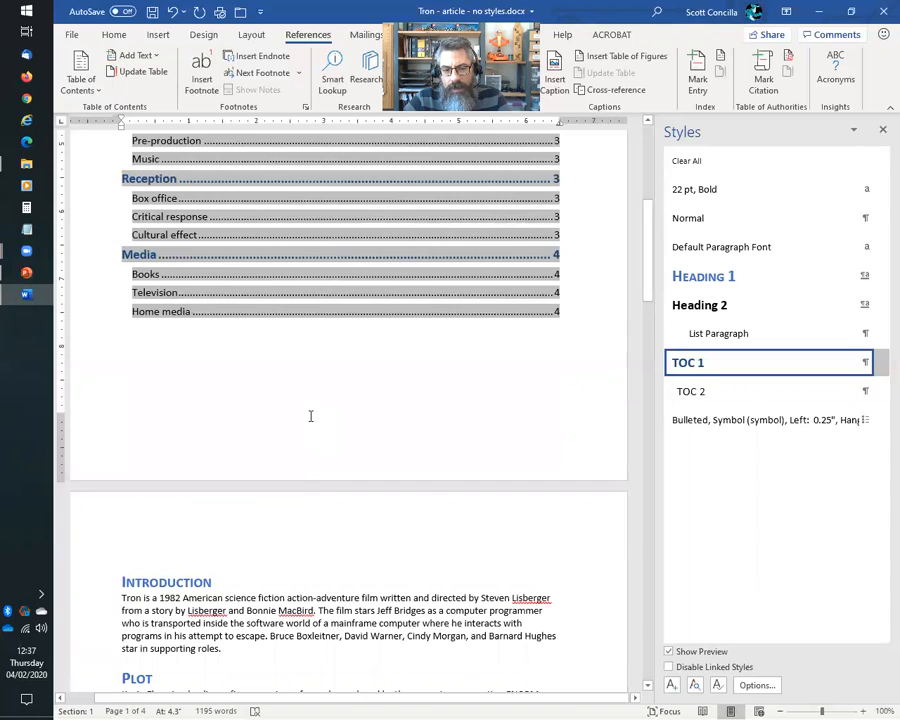
{"action": "scroll", "coordinate": [310, 416], "scroll_direction": "down", "scroll_amount": 7}
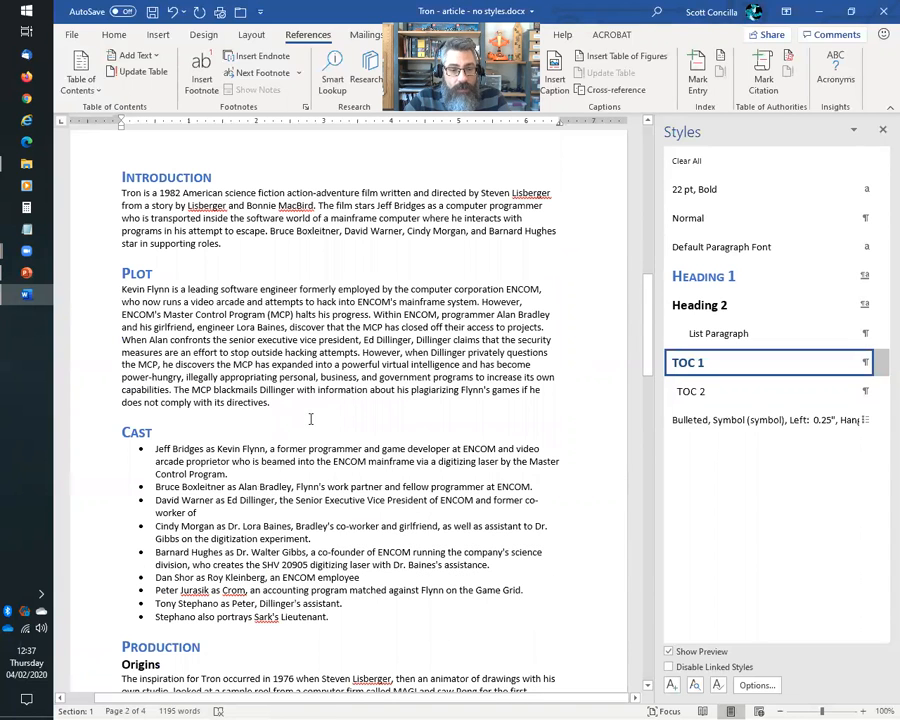
{"action": "left_click_drag", "start_coordinate": [122, 290], "coordinate": [551, 315]}
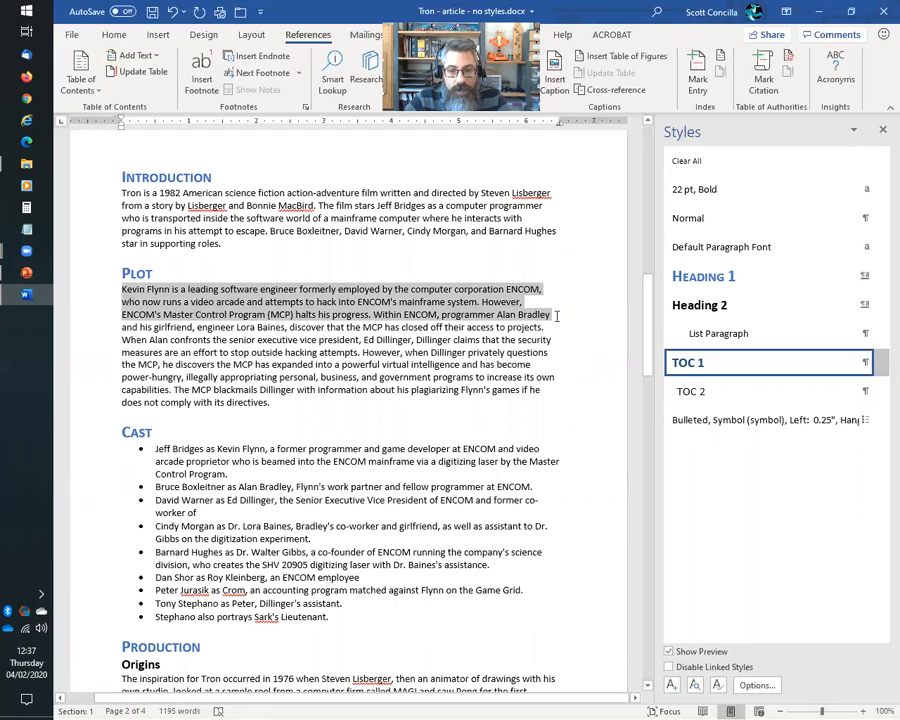
{"action": "left_click", "coordinate": [714, 282]}
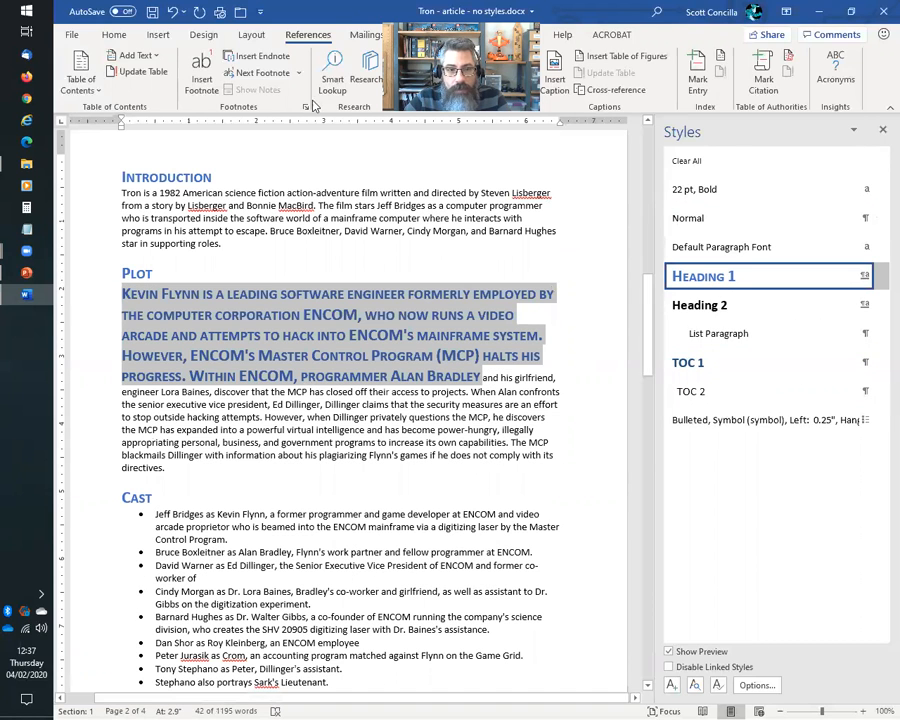
{"action": "left_click", "coordinate": [78, 14]}
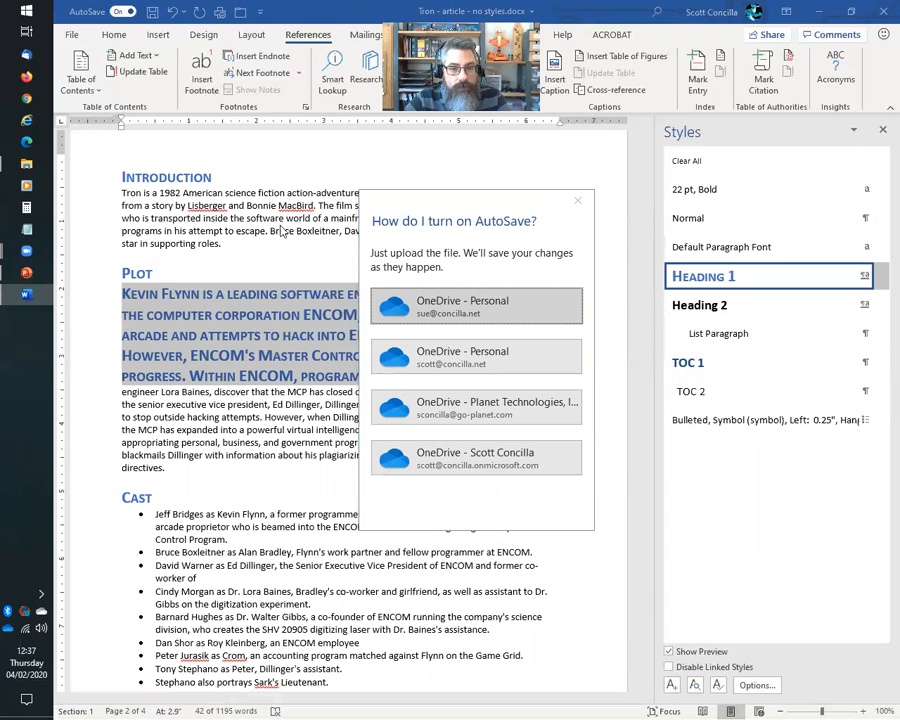
{"action": "left_click", "coordinate": [577, 202]}
{"action": "left_click", "coordinate": [119, 15]}
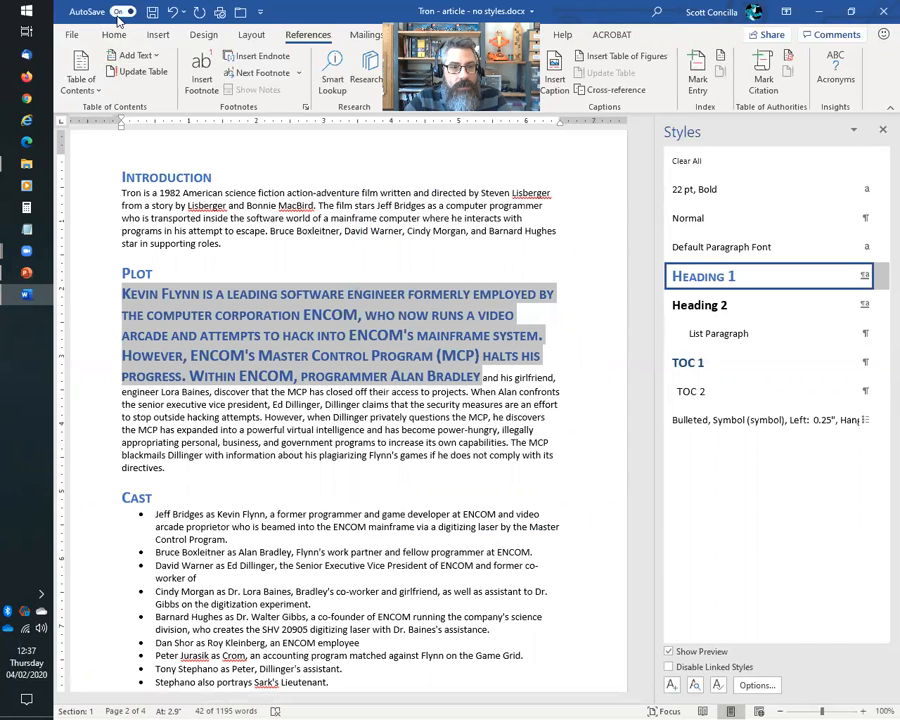
{"action": "left_click", "coordinate": [579, 198]}
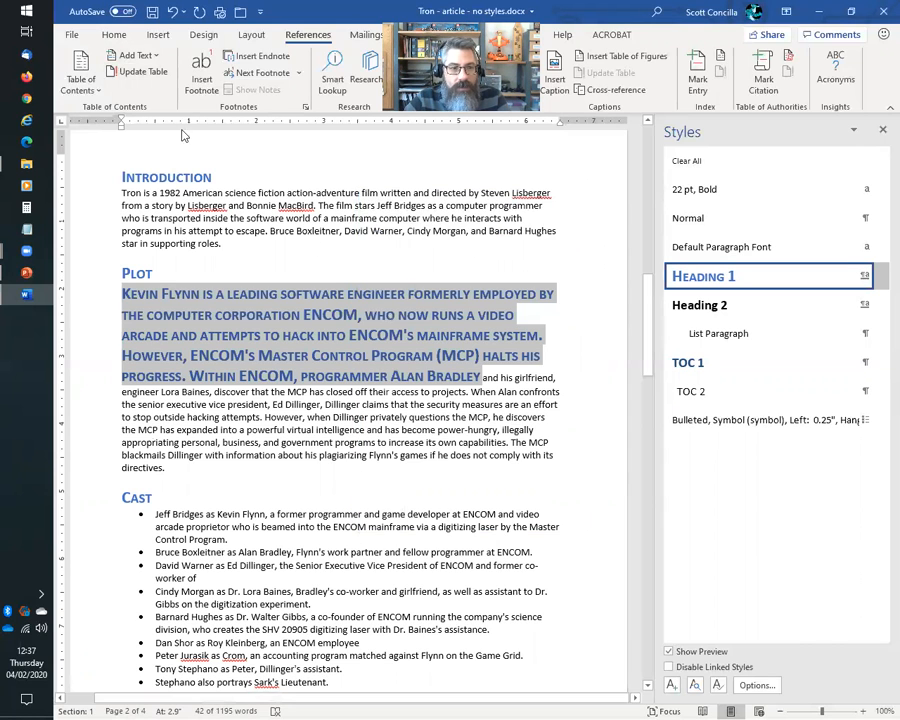
{"action": "left_click", "coordinate": [113, 34]}
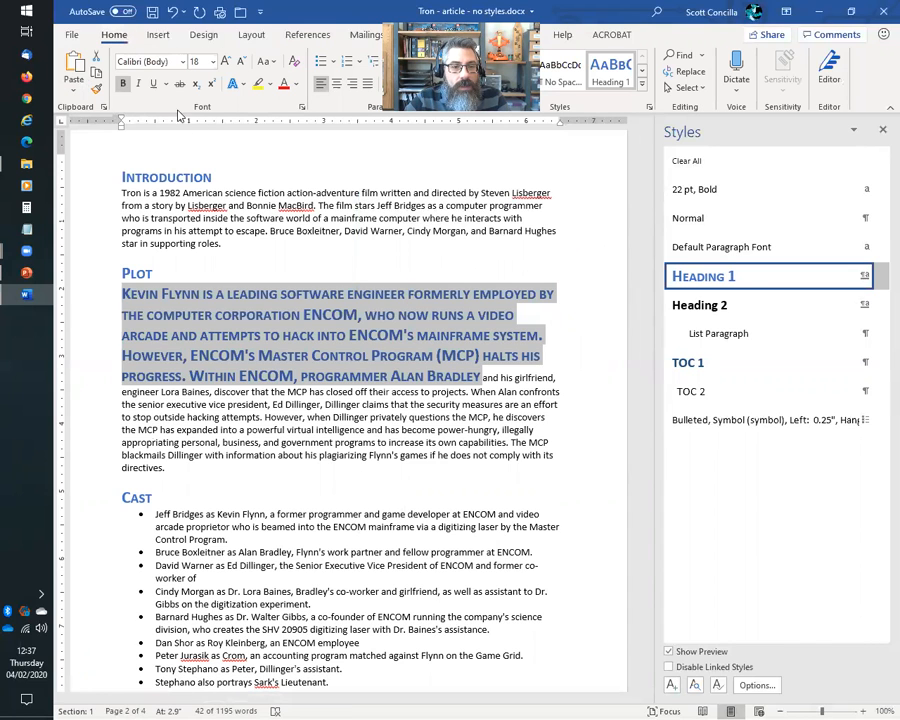
Step: Remove the bold from the Heading 1 text that starts the Plot paragraph and set its size to 11
{"action": "left_click", "coordinate": [124, 85]}
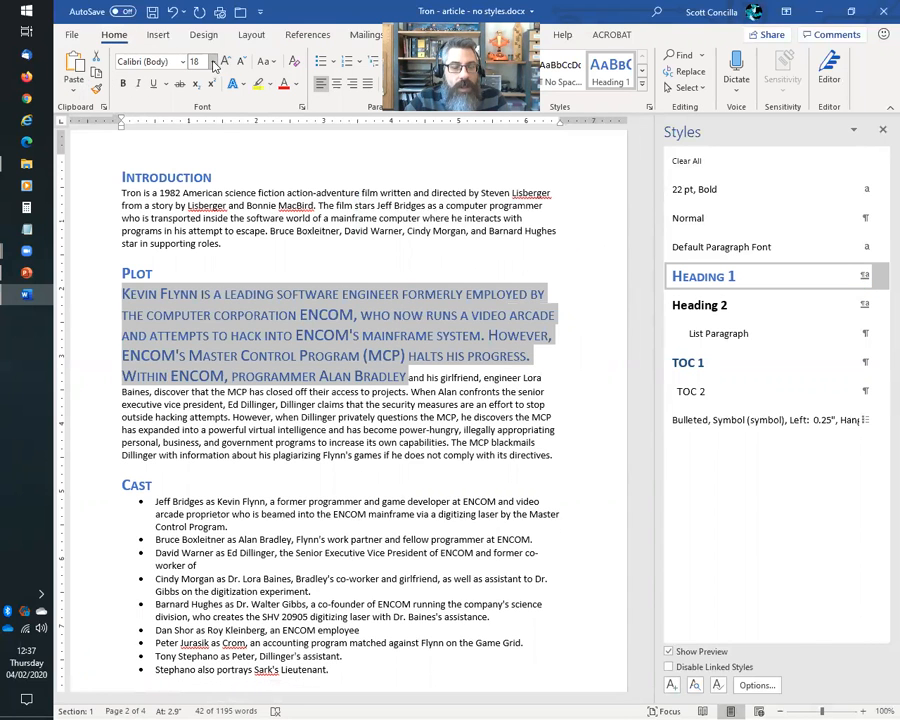
{"action": "left_click", "coordinate": [213, 62]}
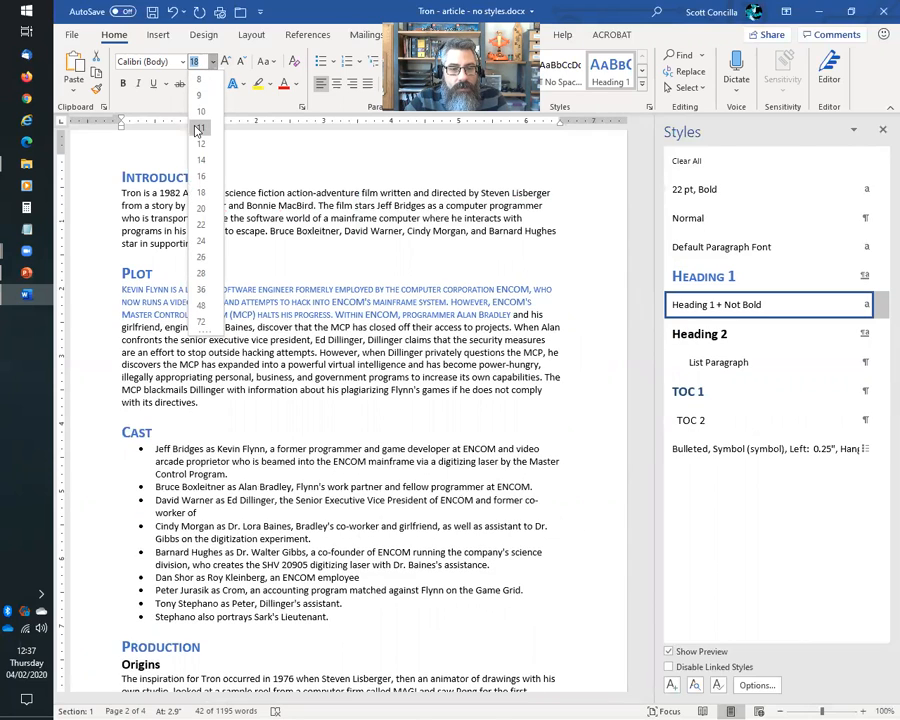
{"action": "left_click", "coordinate": [198, 130]}
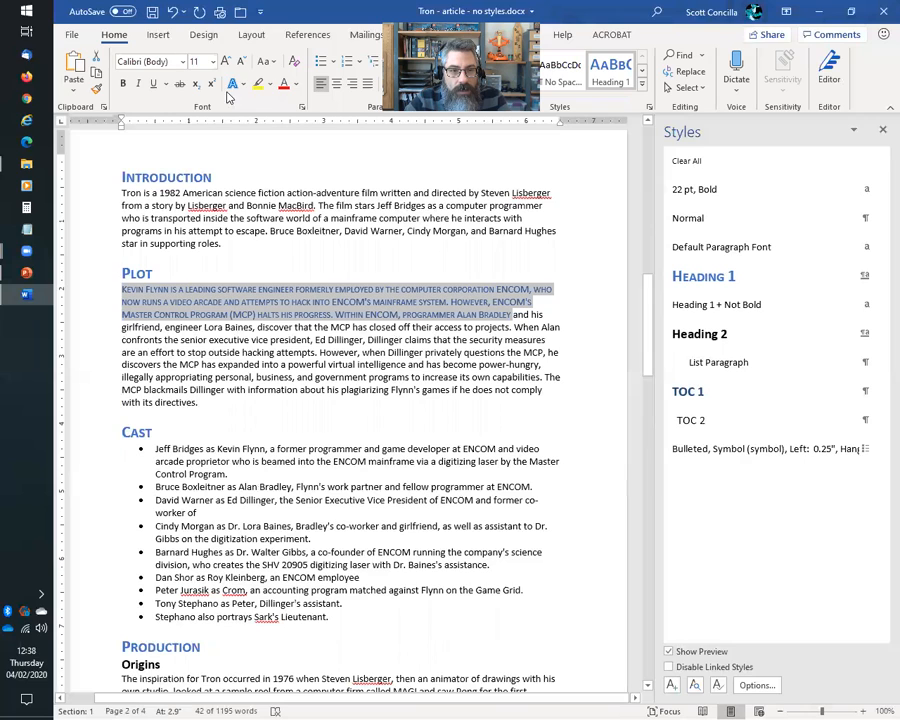
{"action": "left_click", "coordinate": [268, 364]}
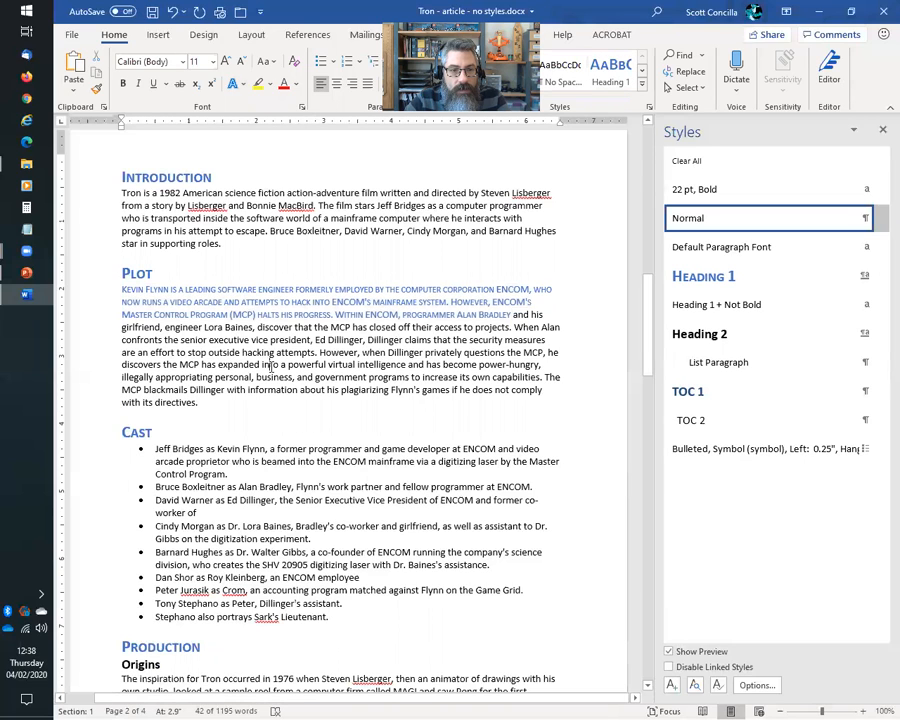
Step: Set the font colour of the Heading 1 text in the Plot paragraph to Automatic and turn off its small caps
{"action": "left_click_drag", "start_coordinate": [121, 286], "coordinate": [511, 315]}
{"action": "left_click", "coordinate": [302, 106]}
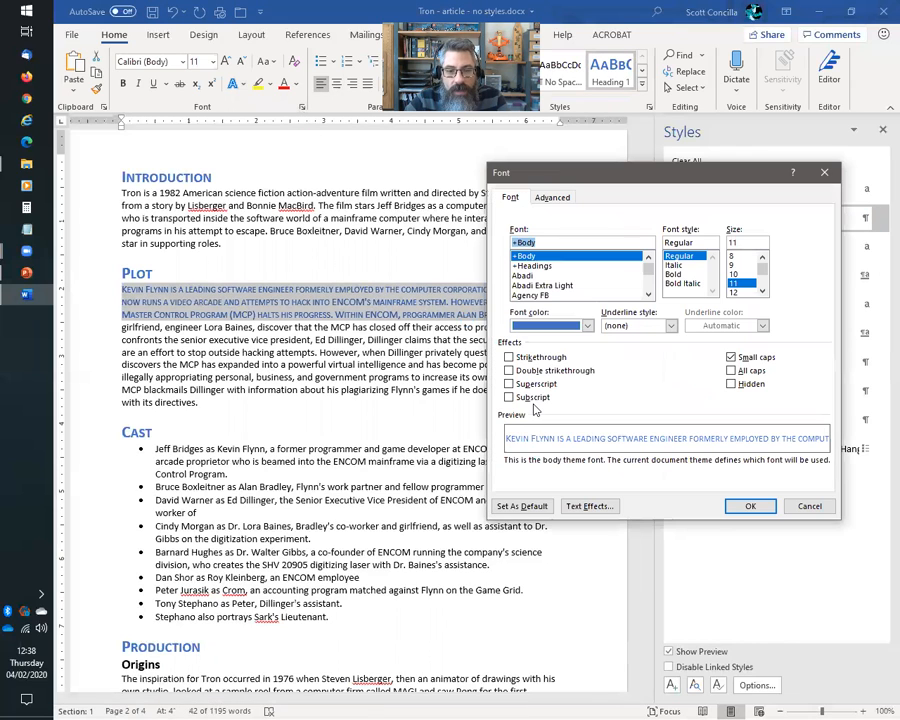
{"action": "left_click", "coordinate": [588, 326]}
{"action": "left_click", "coordinate": [548, 343]}
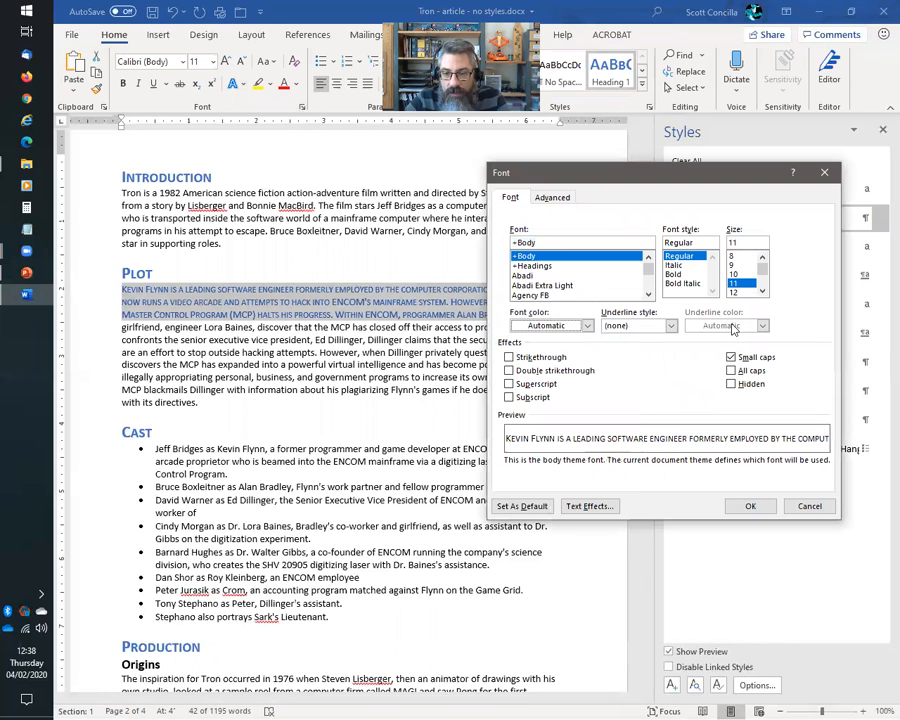
{"action": "left_click", "coordinate": [733, 357]}
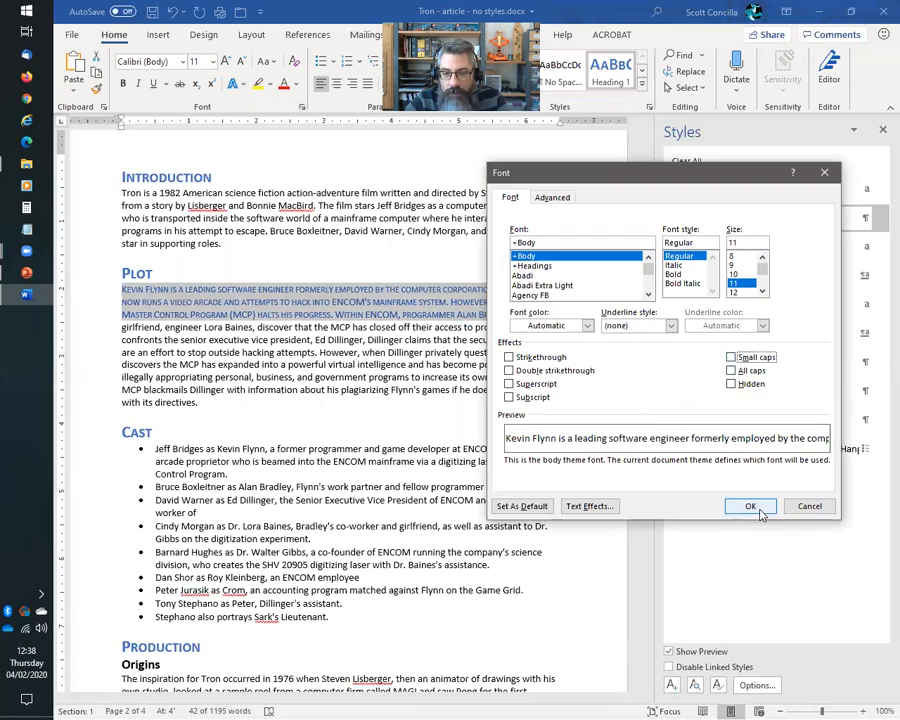
{"action": "left_click", "coordinate": [750, 506]}
{"action": "left_click", "coordinate": [335, 484]}
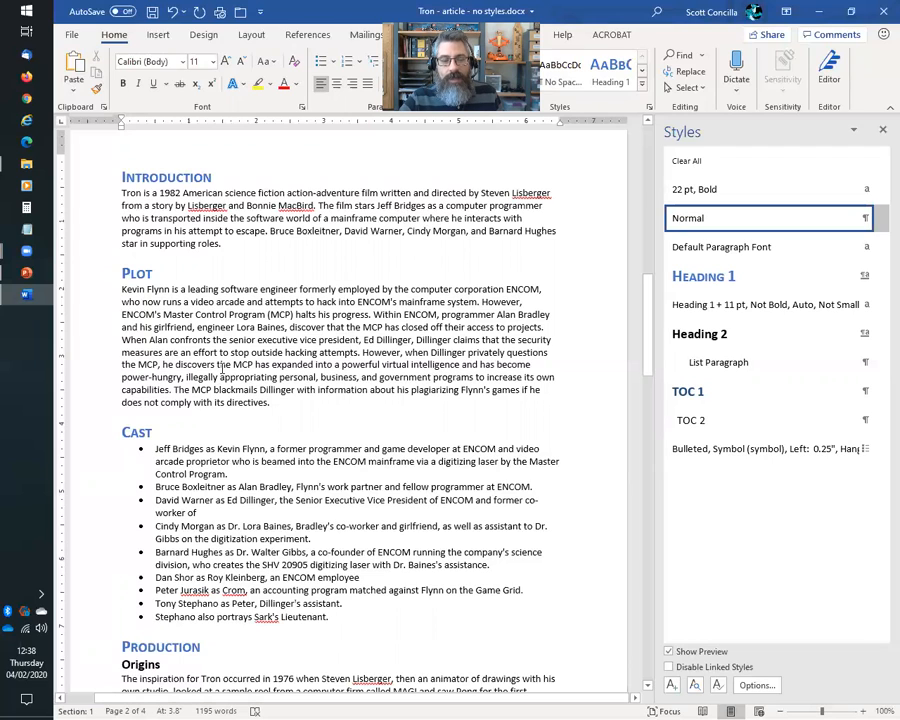
{"action": "left_click", "coordinate": [193, 289]}
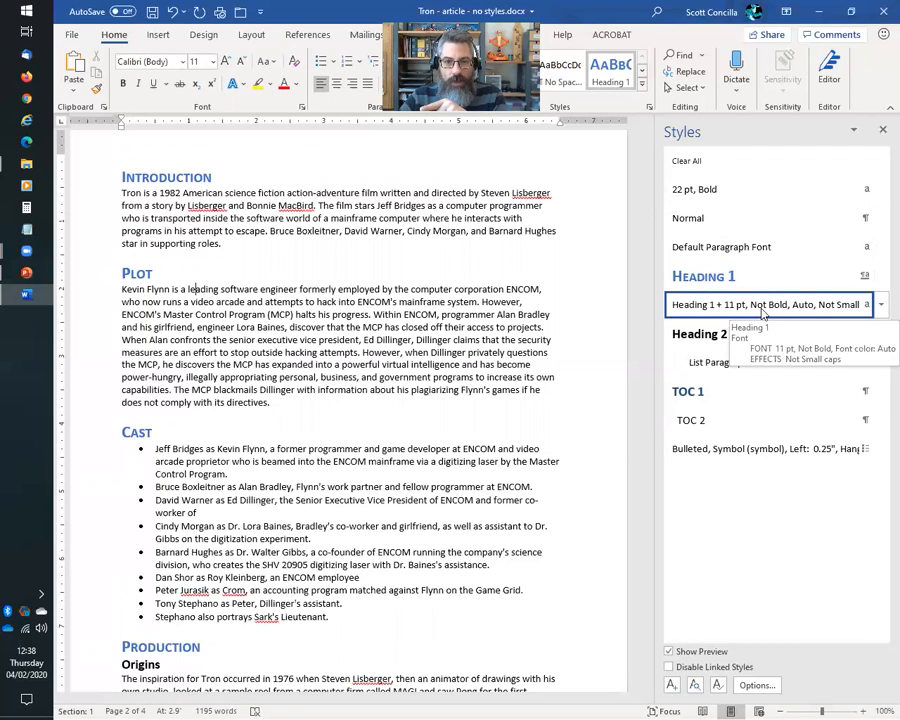
Step: Return to the table of contents and update the entire table with the disguised Heading 1 text in place
{"action": "scroll", "coordinate": [420, 332], "scroll_direction": "up", "scroll_amount": 10}
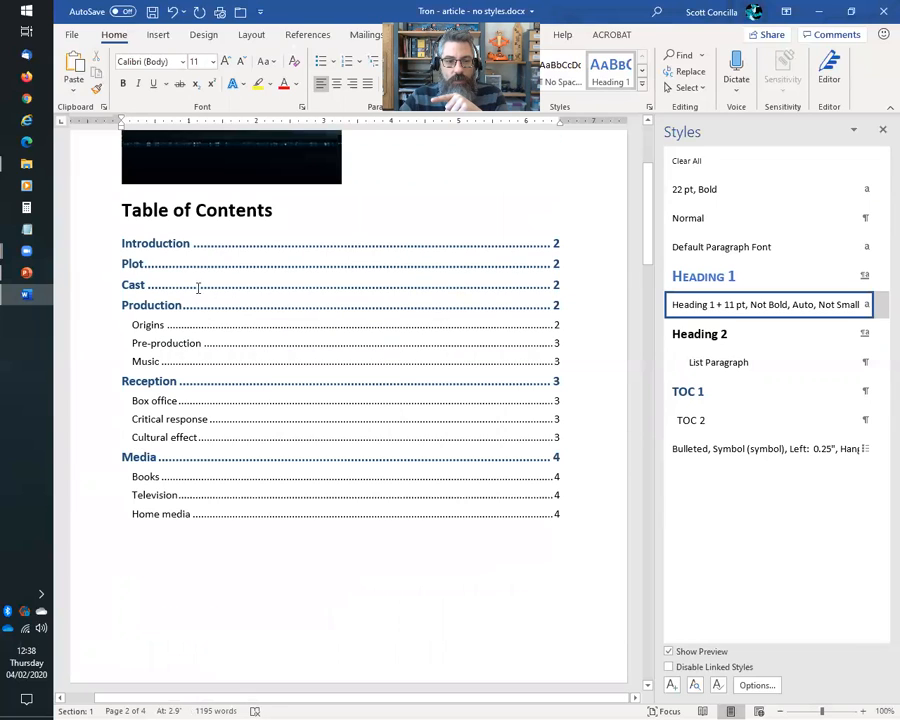
{"action": "left_click", "coordinate": [264, 242]}
{"action": "key", "text": "F9"}
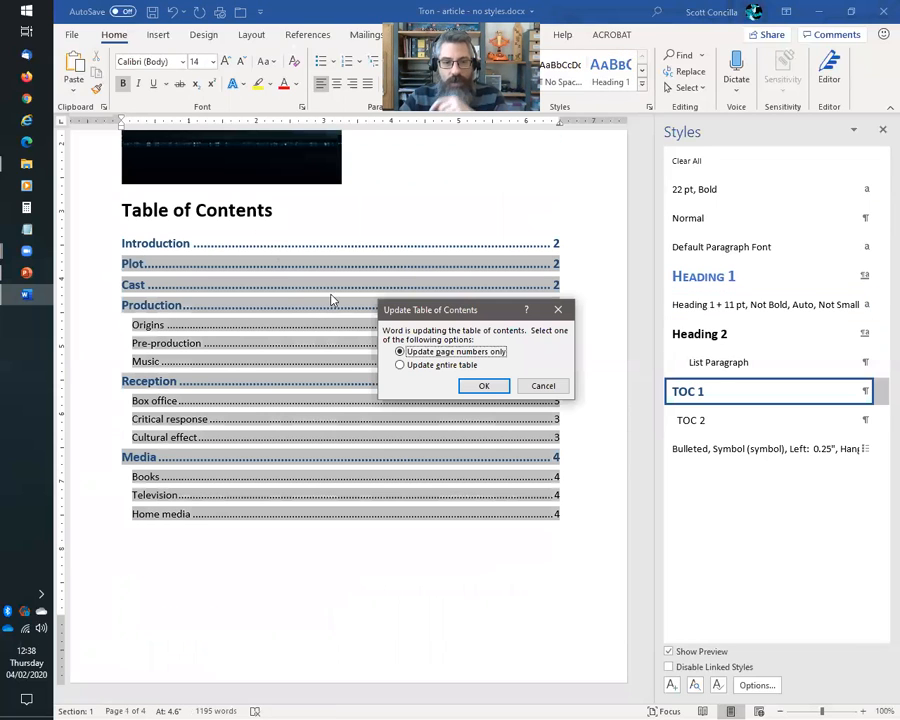
{"action": "left_click", "coordinate": [412, 364]}
{"action": "left_click", "coordinate": [480, 388]}
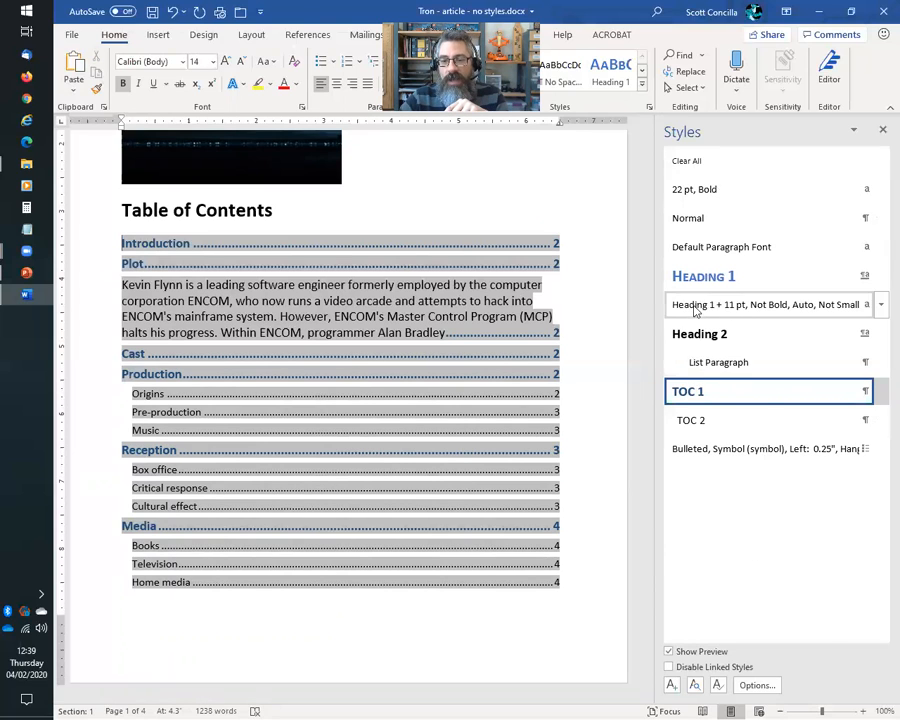
Step: Select all instances of the "Heading 1 + 11 pt, Not Bold, Auto" formatting in the Plot paragraph and apply the Normal style
{"action": "scroll", "coordinate": [390, 456], "scroll_direction": "down", "scroll_amount": 8}
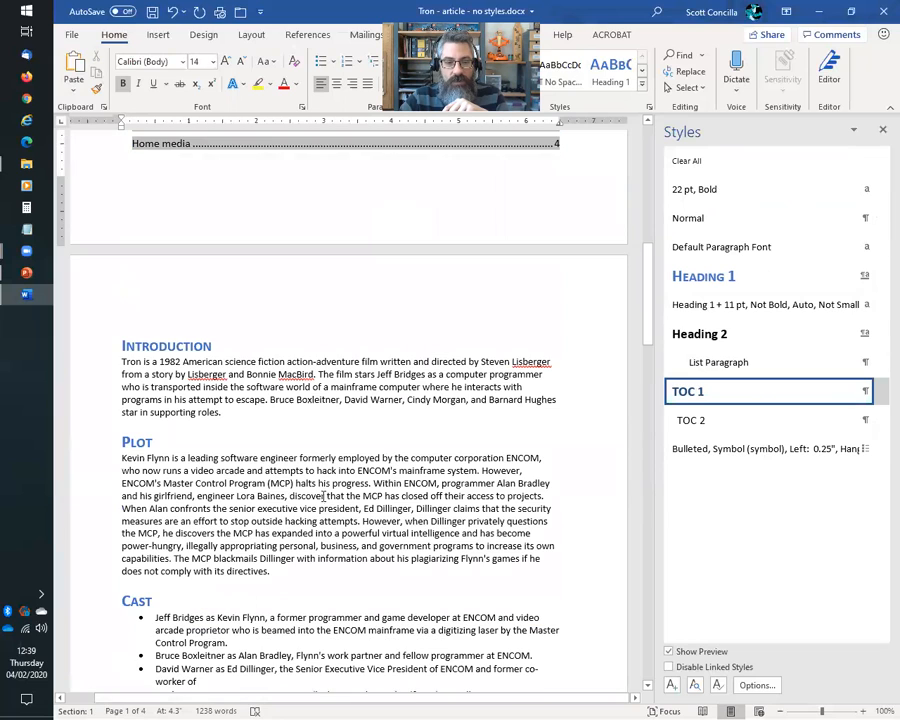
{"action": "left_click", "coordinate": [308, 466]}
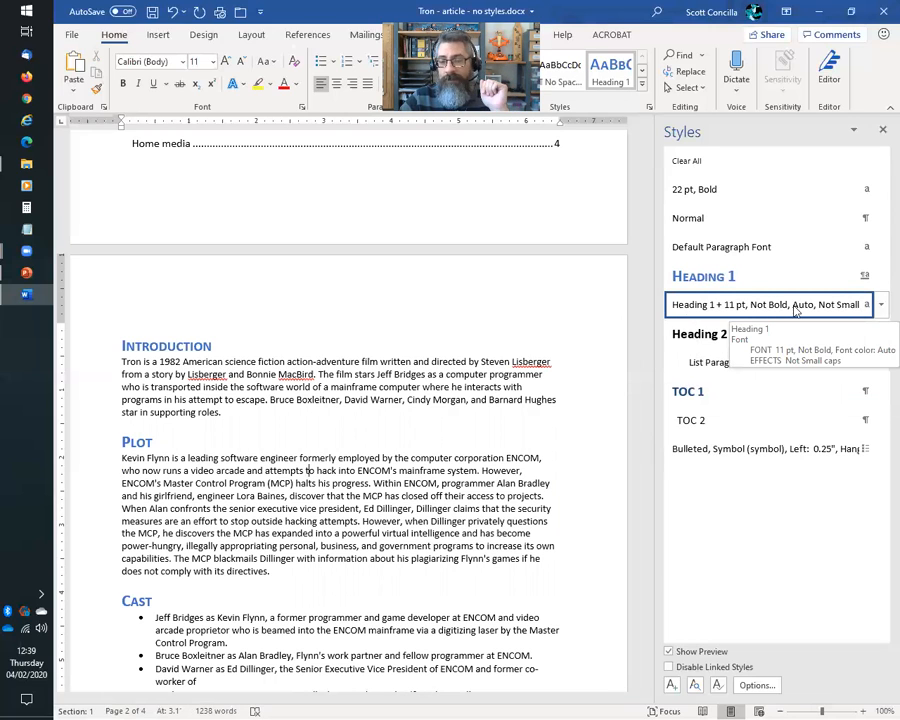
{"action": "left_click", "coordinate": [880, 305]}
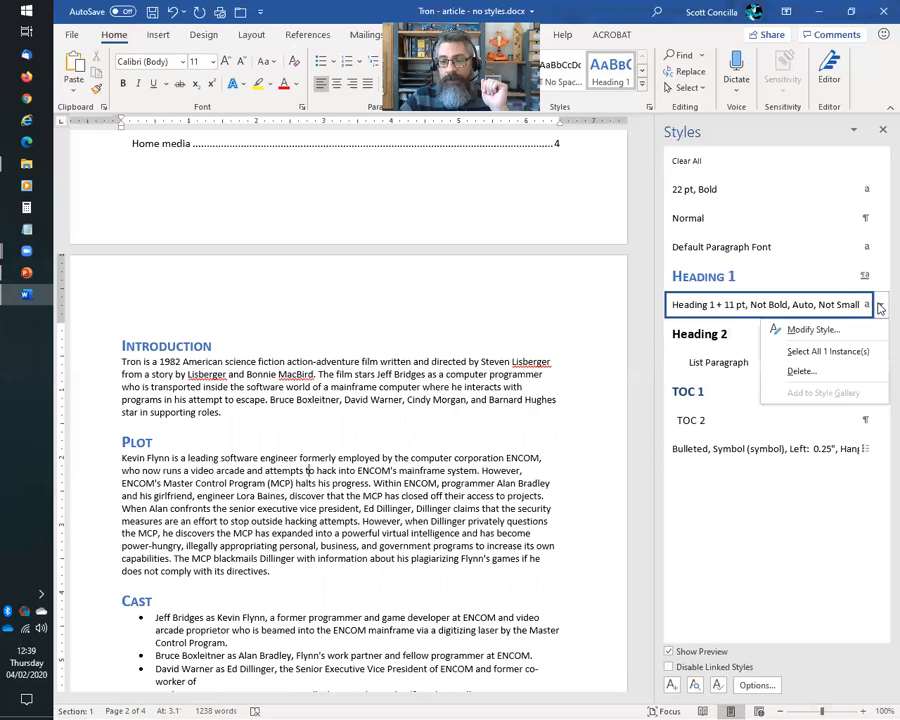
{"action": "left_click", "coordinate": [800, 352]}
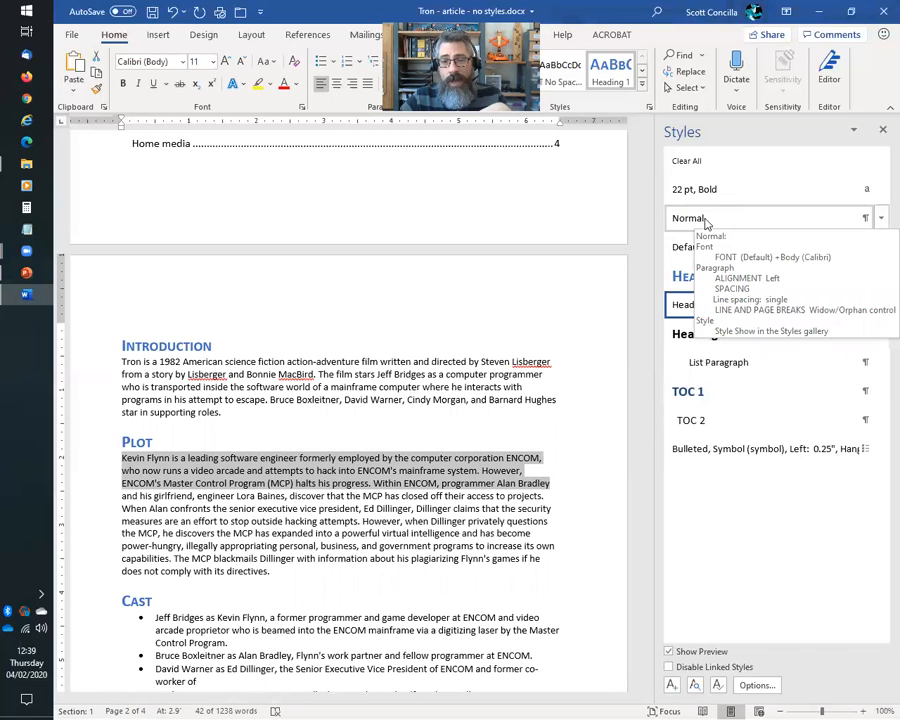
{"action": "left_click", "coordinate": [441, 394]}
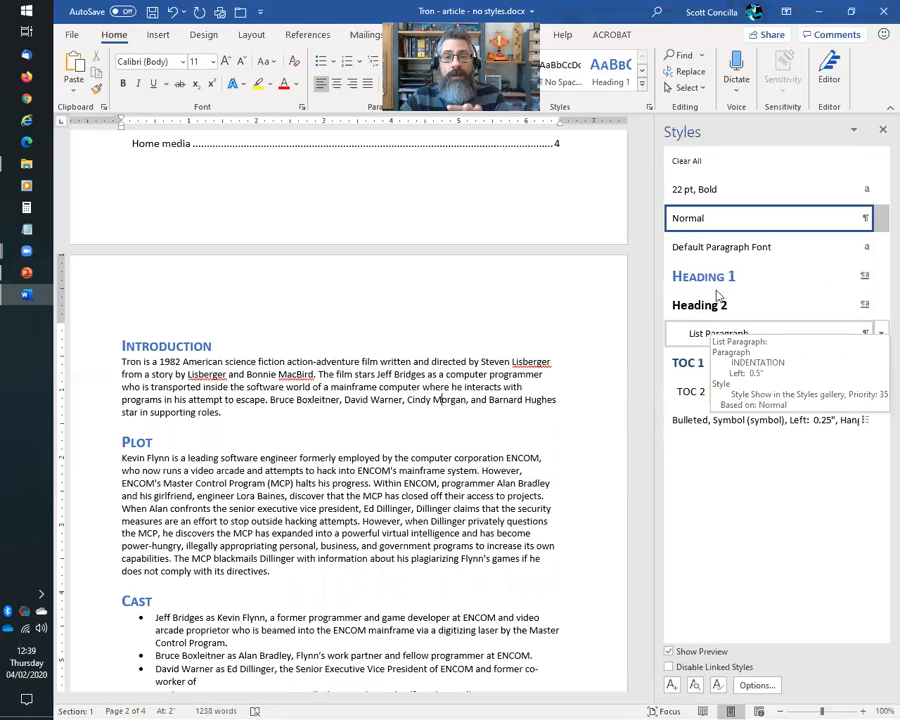
Step: Go back to the table of contents and update the entire table to drop the Plot paragraph text
{"action": "scroll", "coordinate": [332, 434], "scroll_direction": "up", "scroll_amount": 5}
{"action": "scroll", "coordinate": [332, 434], "scroll_direction": "up", "scroll_amount": 4}
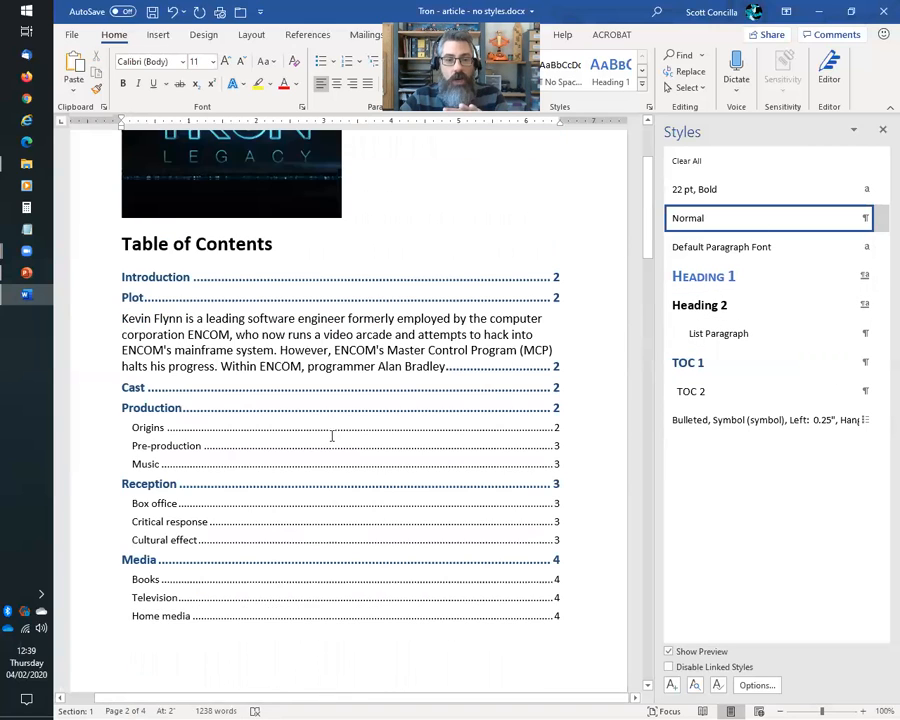
{"action": "left_click", "coordinate": [313, 243]}
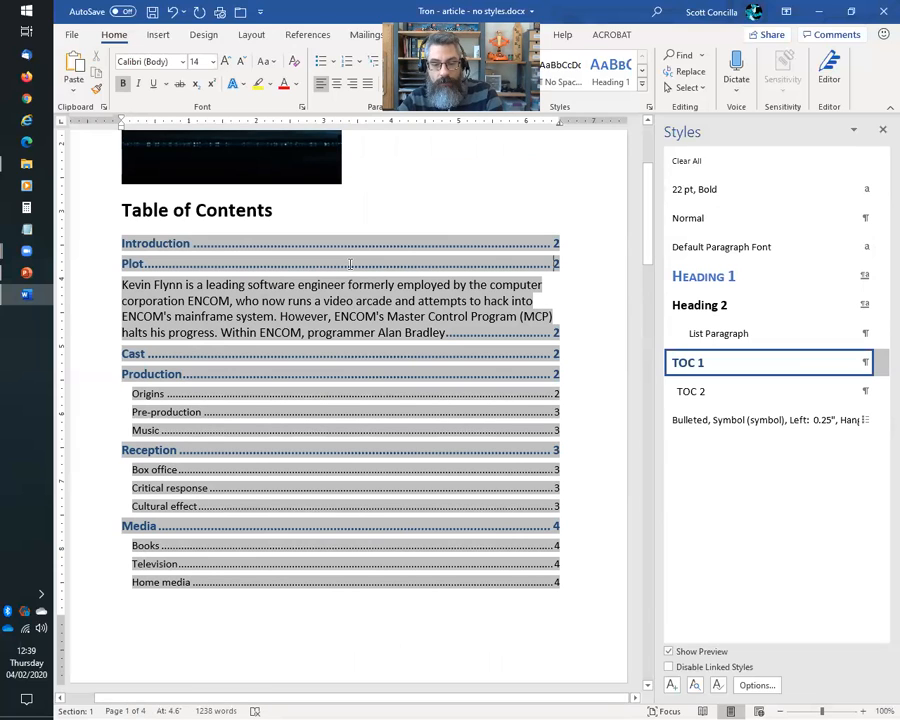
{"action": "key", "text": "F9"}
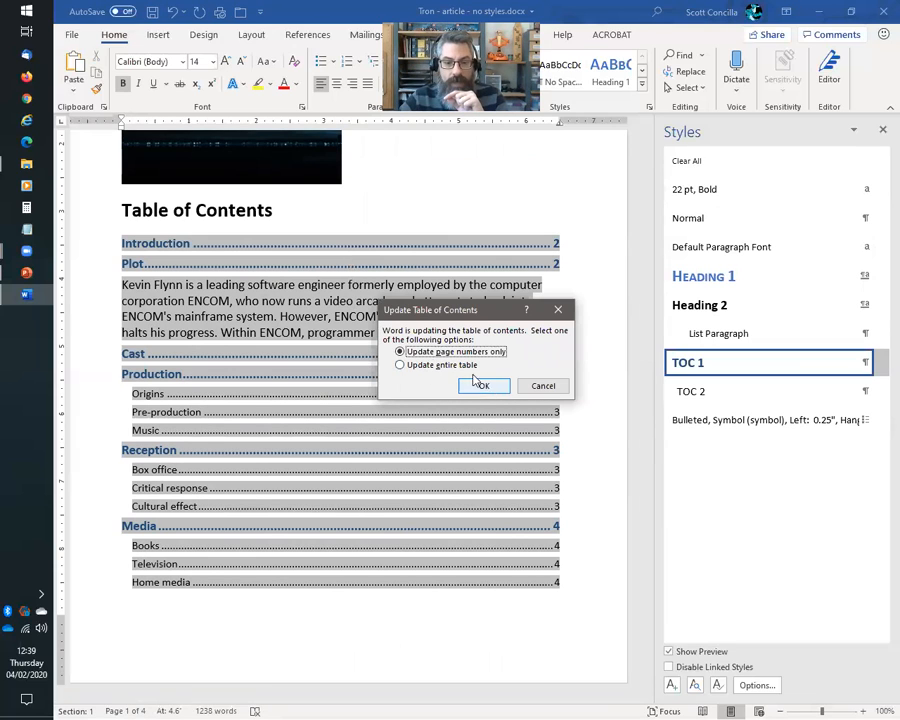
{"action": "left_click", "coordinate": [420, 365]}
{"action": "left_click", "coordinate": [483, 386]}
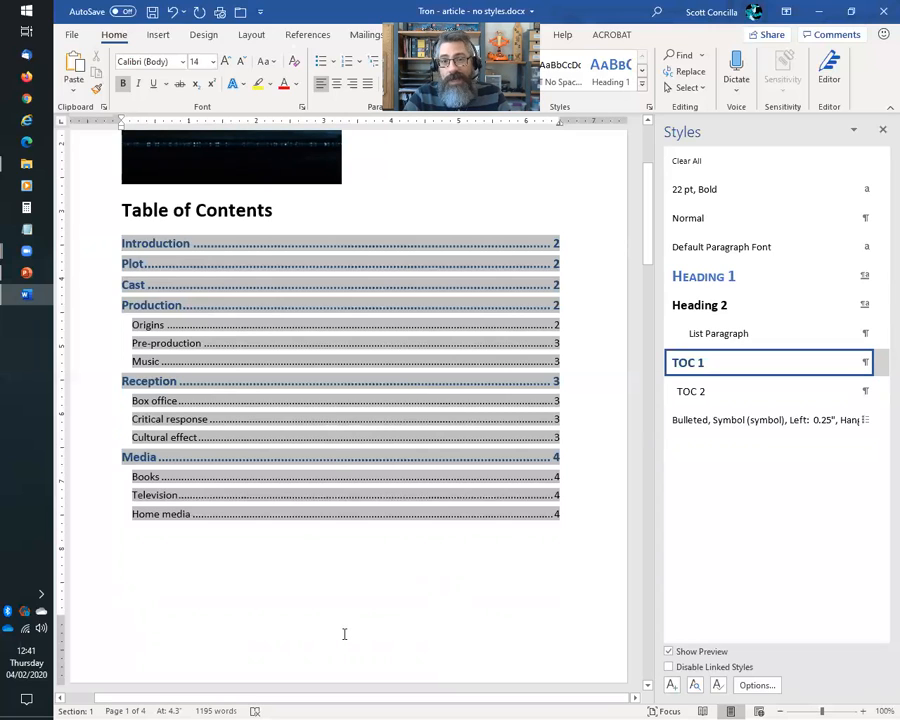
Step: Switch to the PowerPoint slide show, advance to slide 19 on updating contents entries, and return to the Word article
{"action": "key", "text": "alt+Tab"}
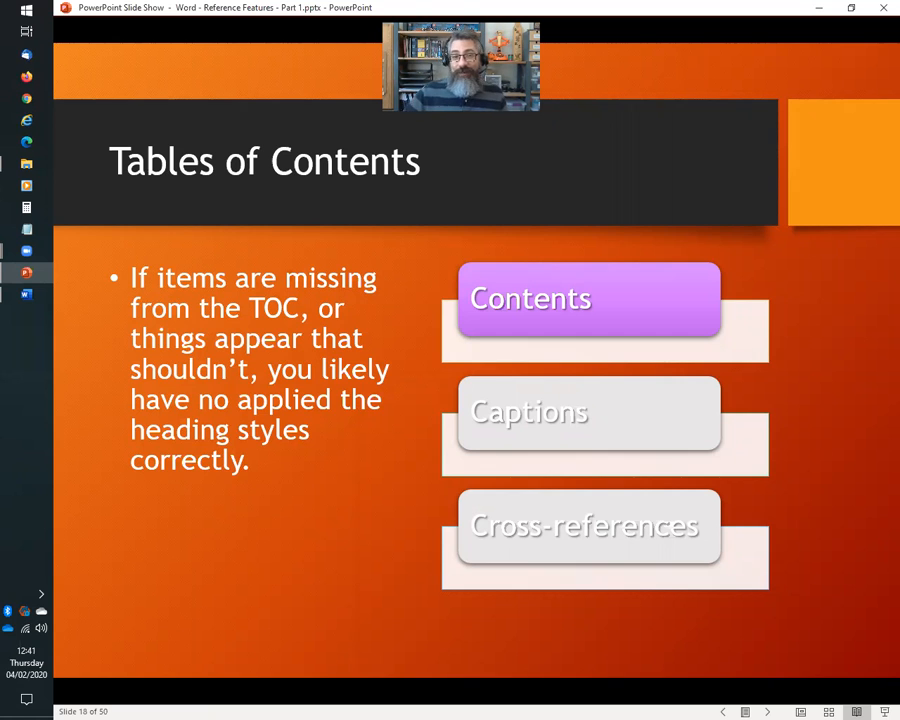
{"action": "key", "text": "Right"}
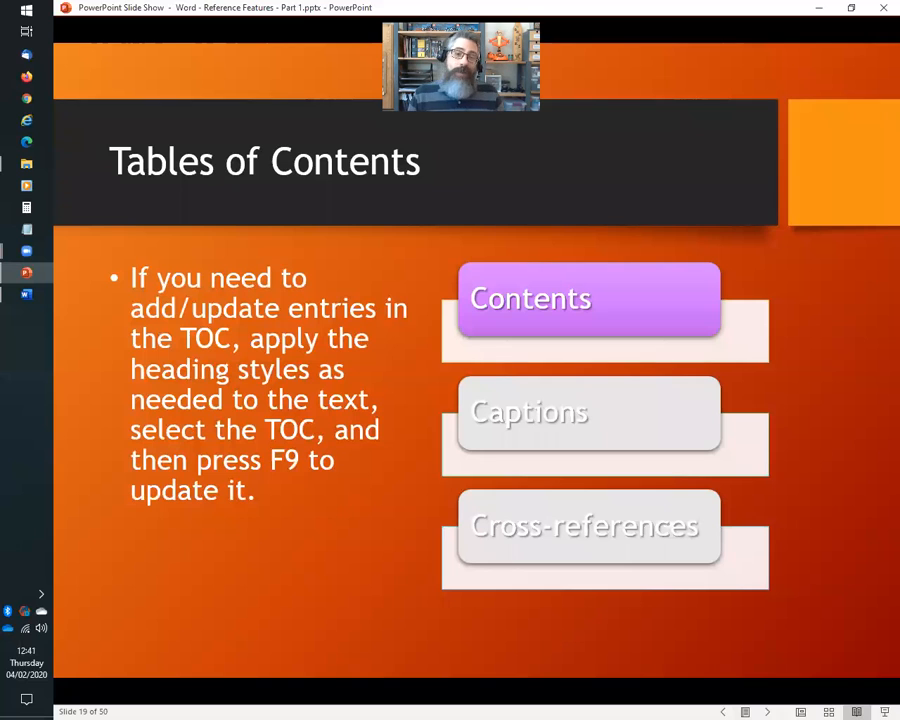
{"action": "key", "text": "alt+Tab"}
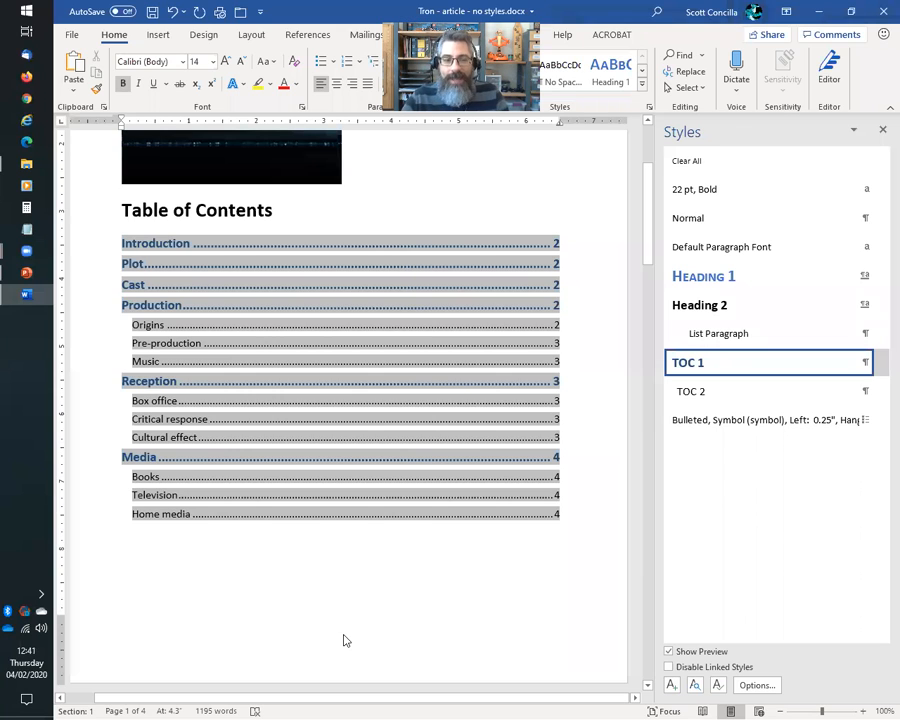
Step: Add a "More Stuff" line before "When Alan confronts" in the Plot section and apply the Heading 2 style to it
{"action": "scroll", "coordinate": [297, 627], "scroll_direction": "down", "scroll_amount": 10}
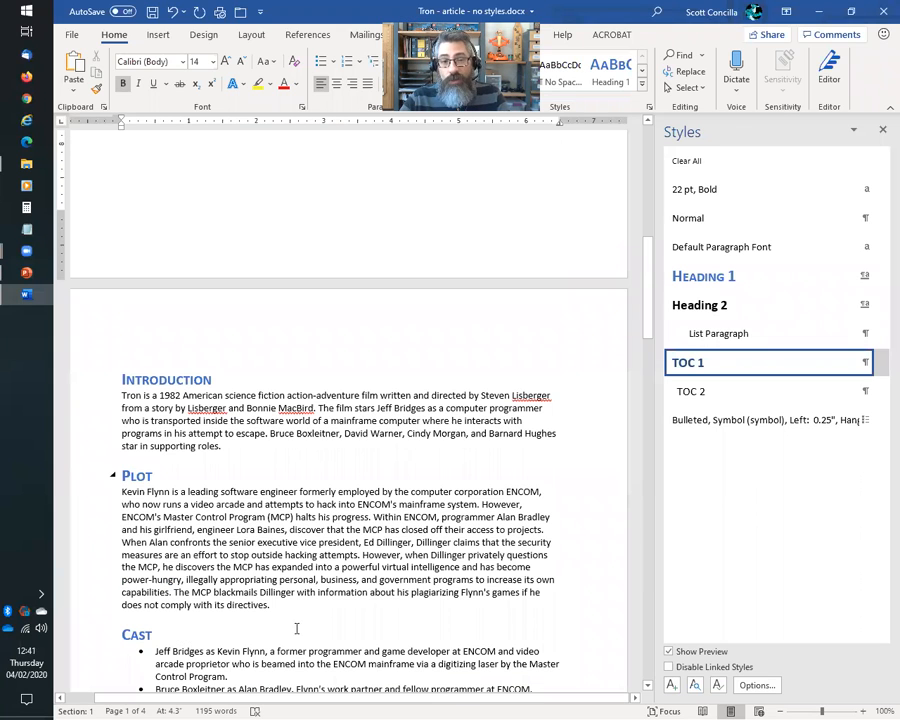
{"action": "scroll", "coordinate": [297, 630], "scroll_direction": "down", "scroll_amount": 1}
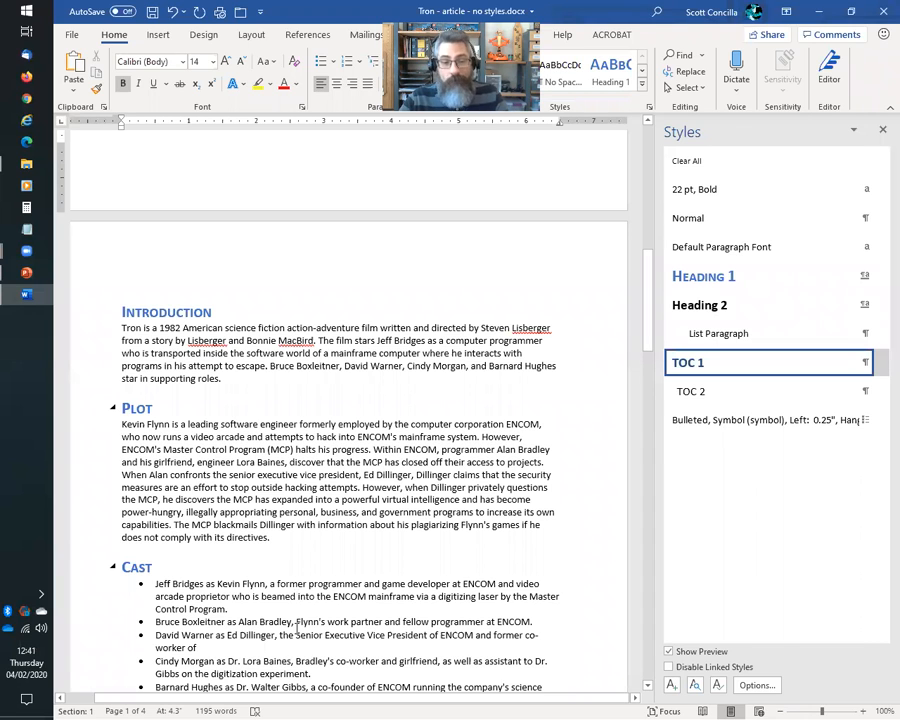
{"action": "left_click", "coordinate": [122, 474]}
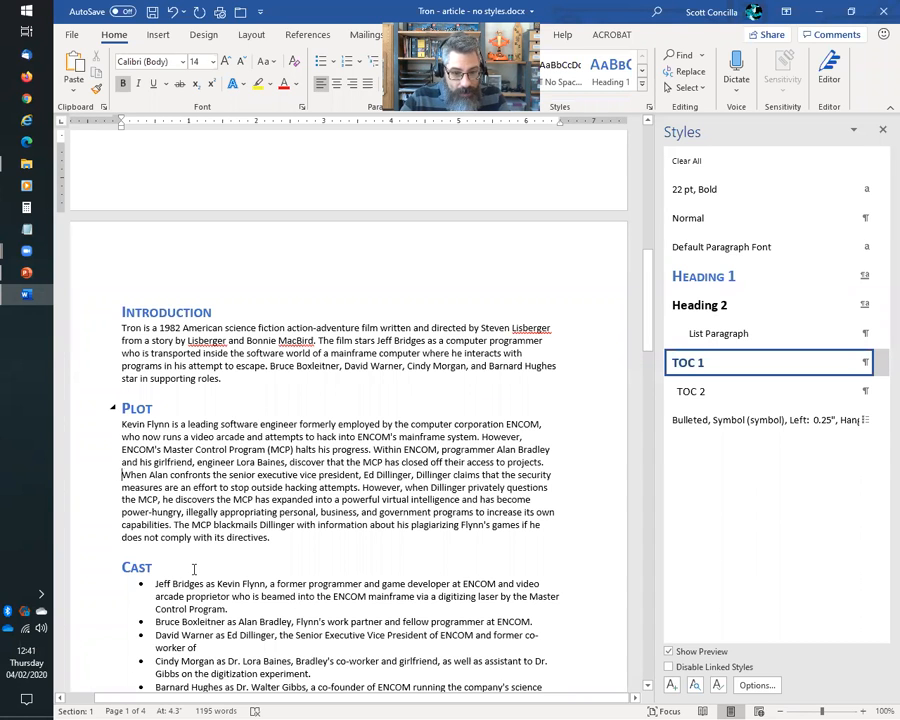
{"action": "key", "text": "Return"}
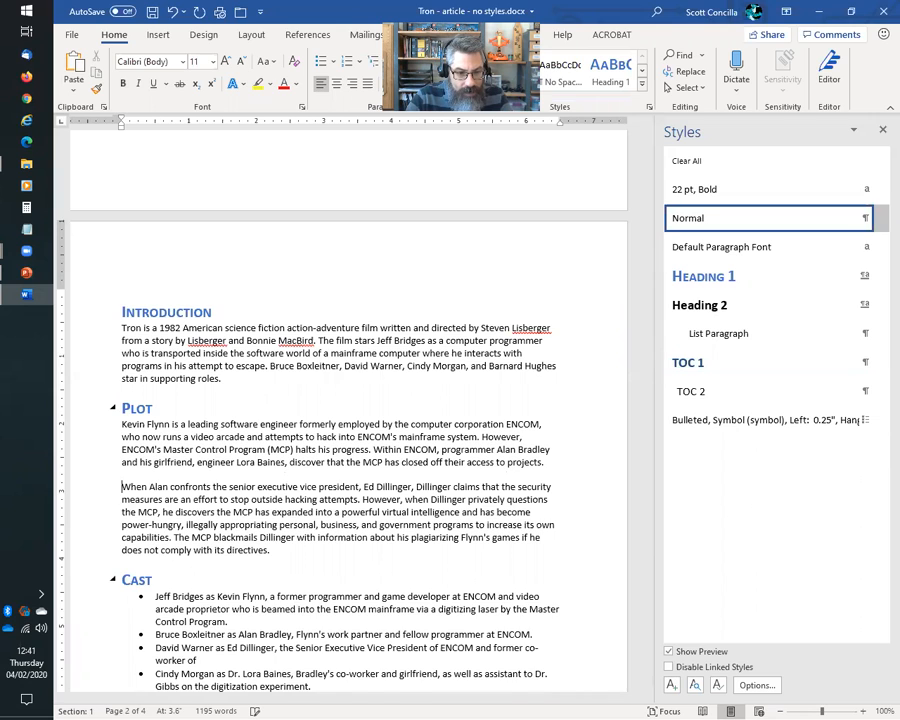
{"action": "key", "text": "Return"}
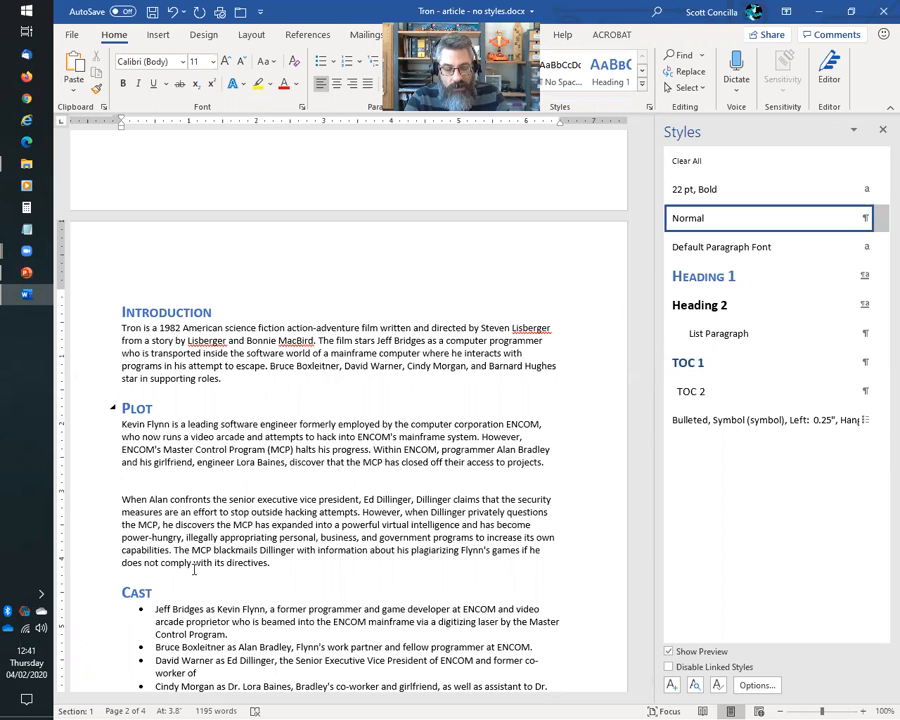
{"action": "type", "text": "More Stuff"}
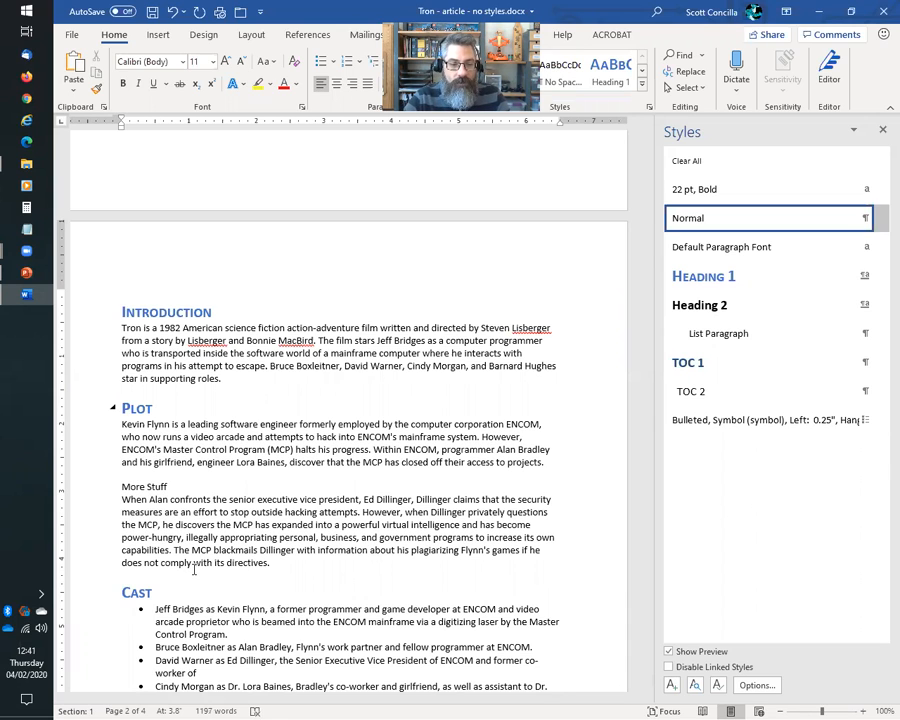
{"action": "key", "text": "shift+Home"}
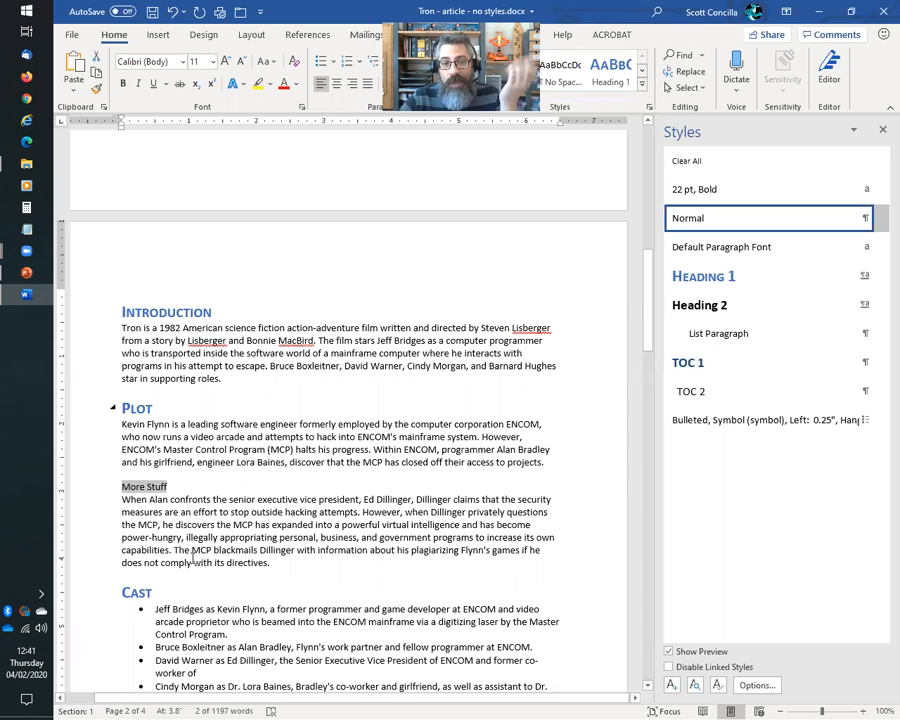
{"action": "left_click", "coordinate": [700, 308]}
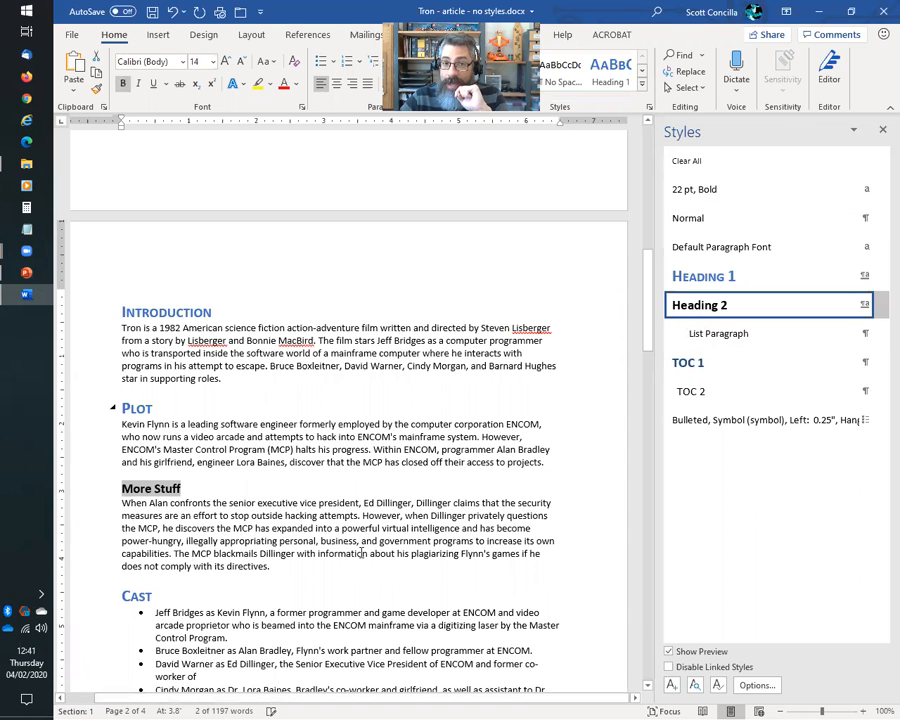
Step: Go back to the table of contents and update the entire table to include the "More Stuff" heading
{"action": "scroll", "coordinate": [360, 550], "scroll_direction": "up", "scroll_amount": 8}
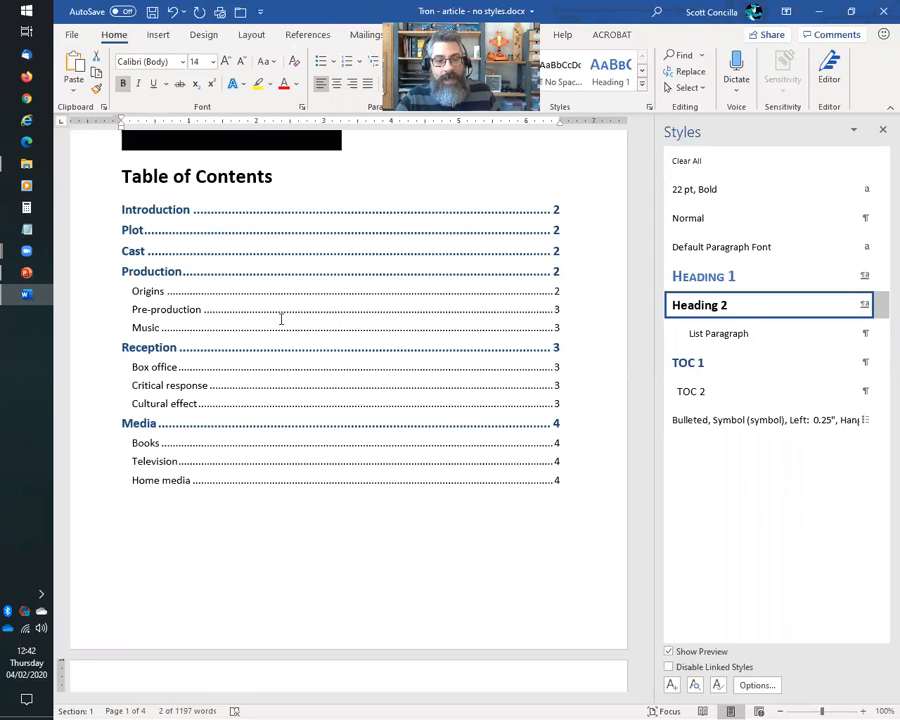
{"action": "left_click", "coordinate": [282, 312]}
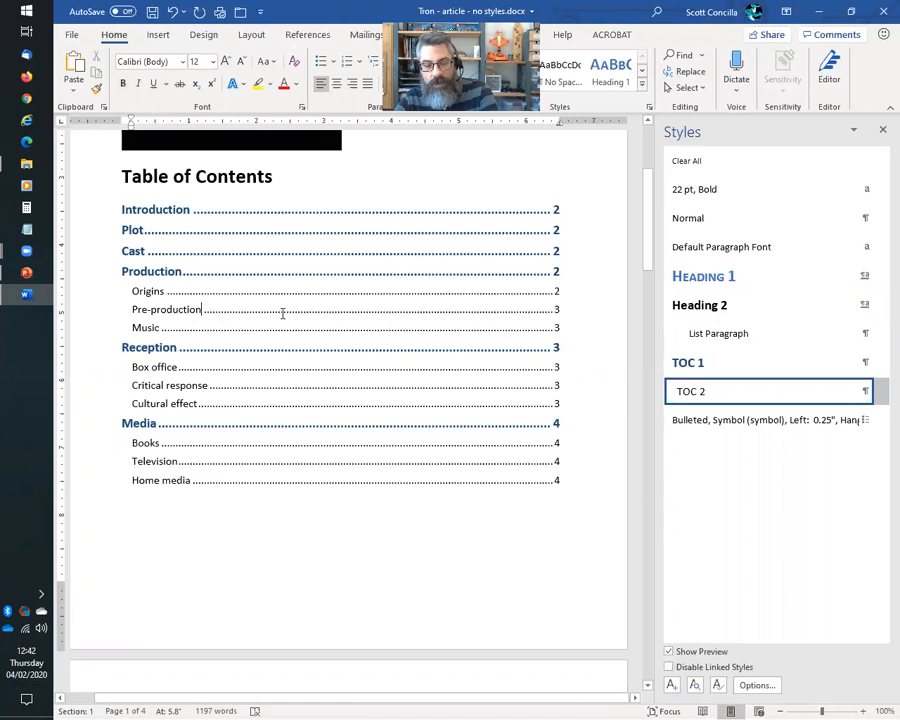
{"action": "key", "text": "F9"}
{"action": "left_click", "coordinate": [408, 366]}
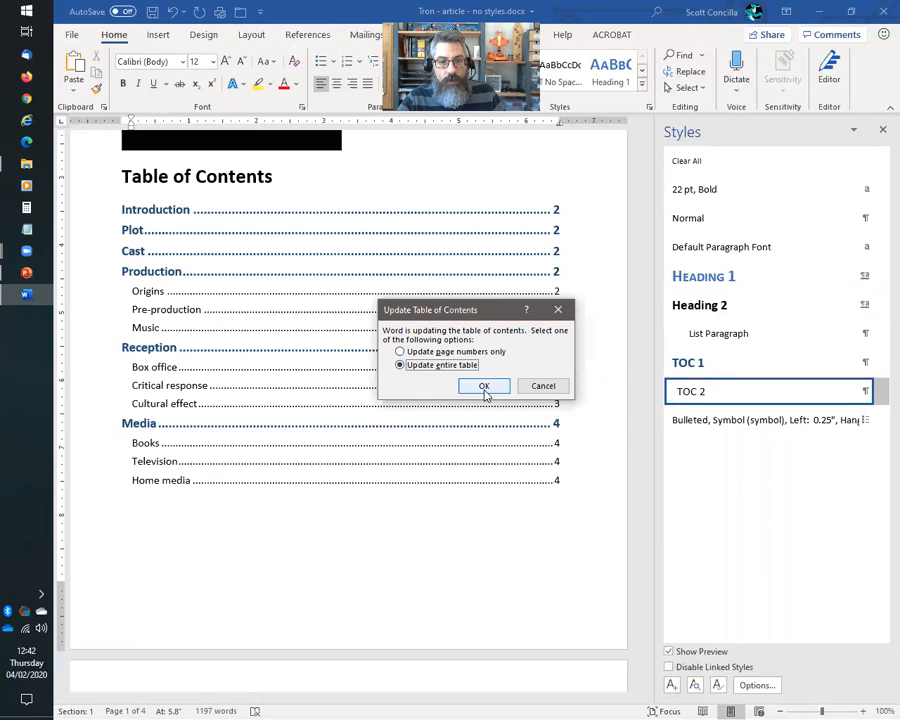
{"action": "left_click", "coordinate": [484, 387]}
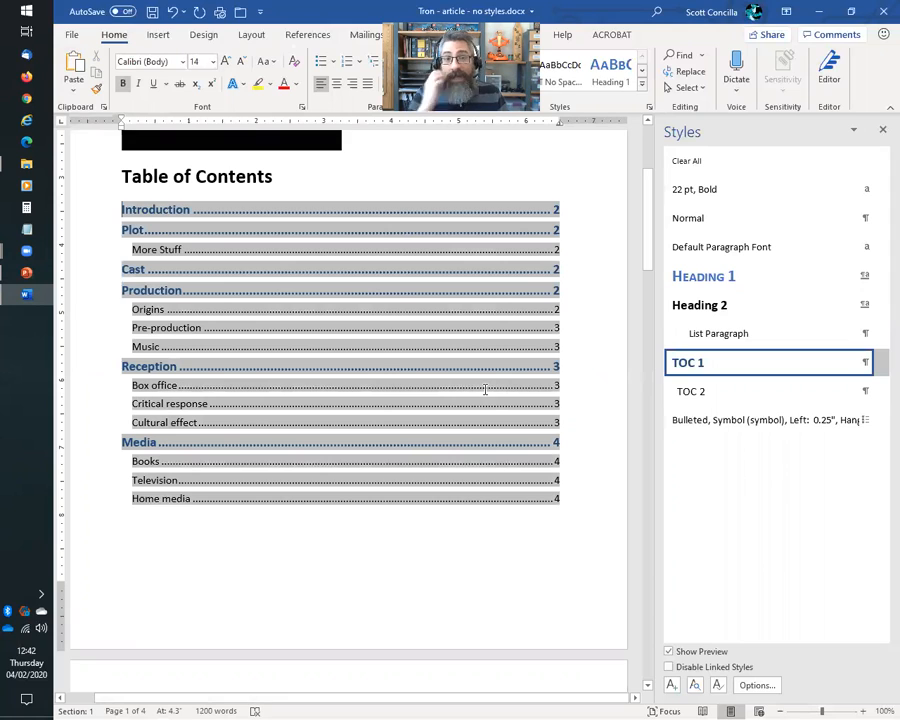
{"action": "left_click", "coordinate": [405, 328]}
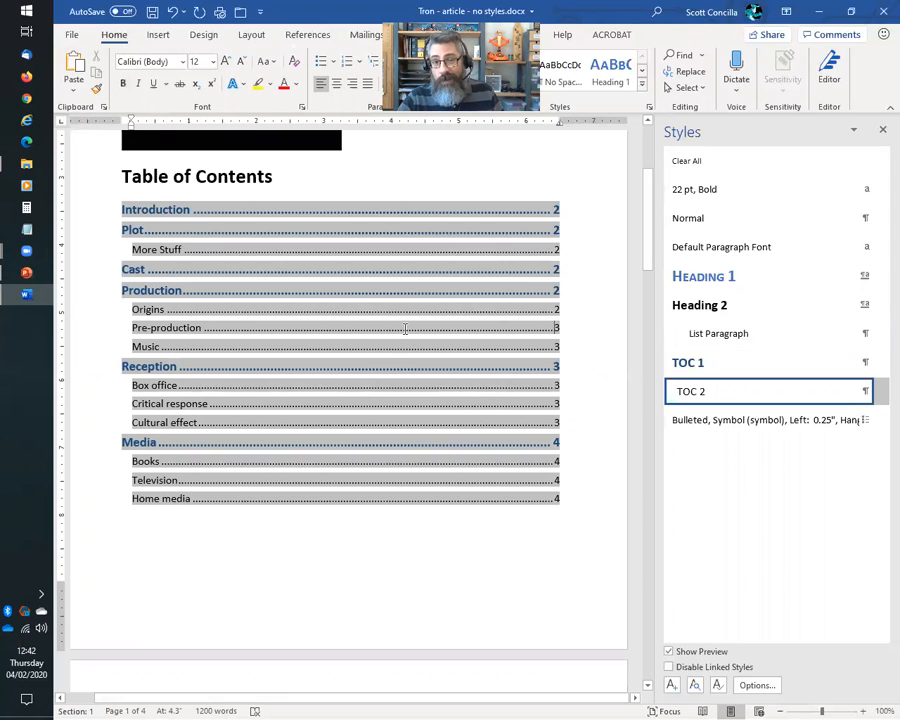
{"action": "left_click", "coordinate": [590, 513]}
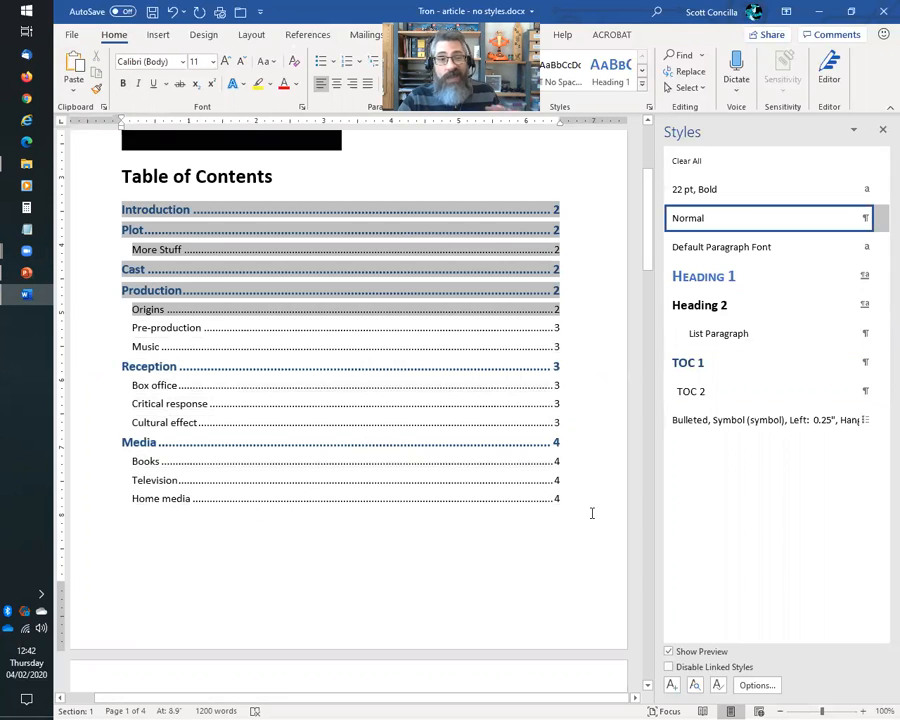
{"action": "left_click", "coordinate": [187, 251]}
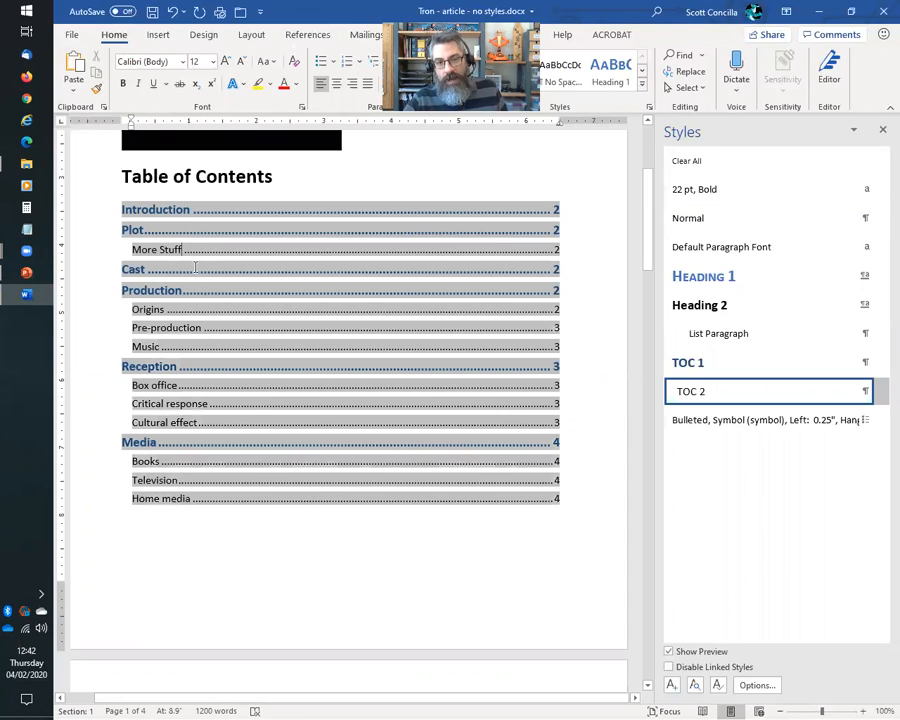
{"action": "left_click", "coordinate": [123, 209]}
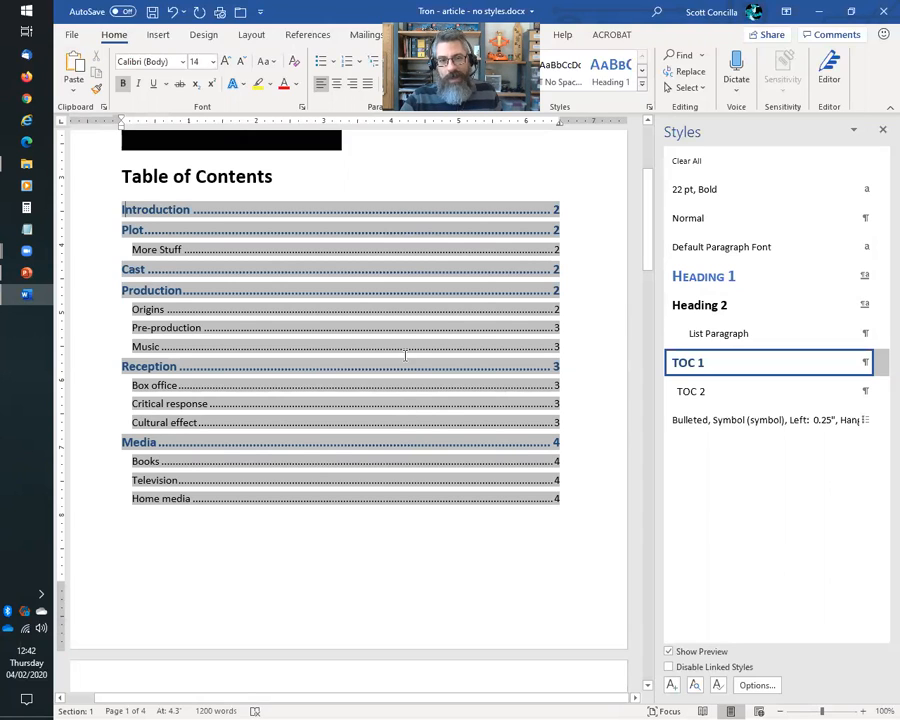
{"action": "scroll", "coordinate": [437, 365], "scroll_direction": "down", "scroll_amount": 3}
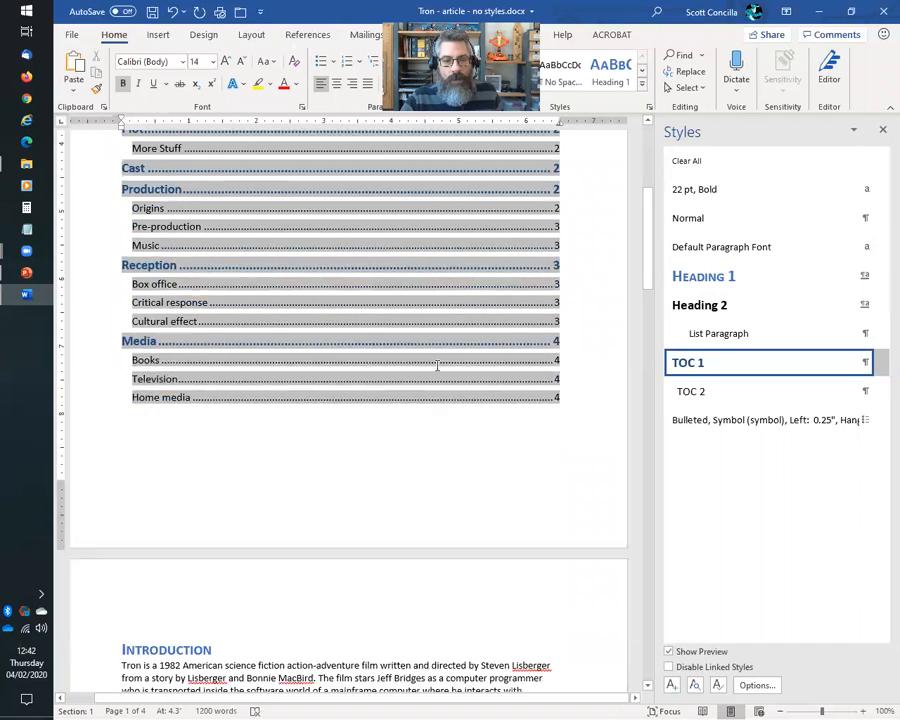
Step: Switch to the PowerPoint slide show and advance to slide 20, the Tables of Contents summary
{"action": "key", "text": "alt+Tab"}
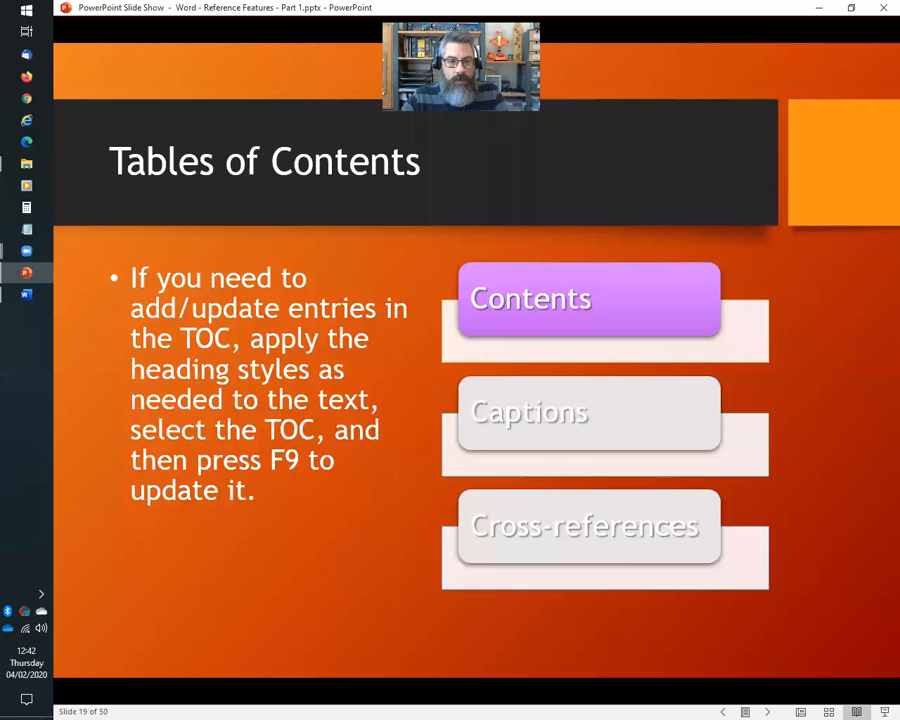
{"action": "key", "text": "Right"}
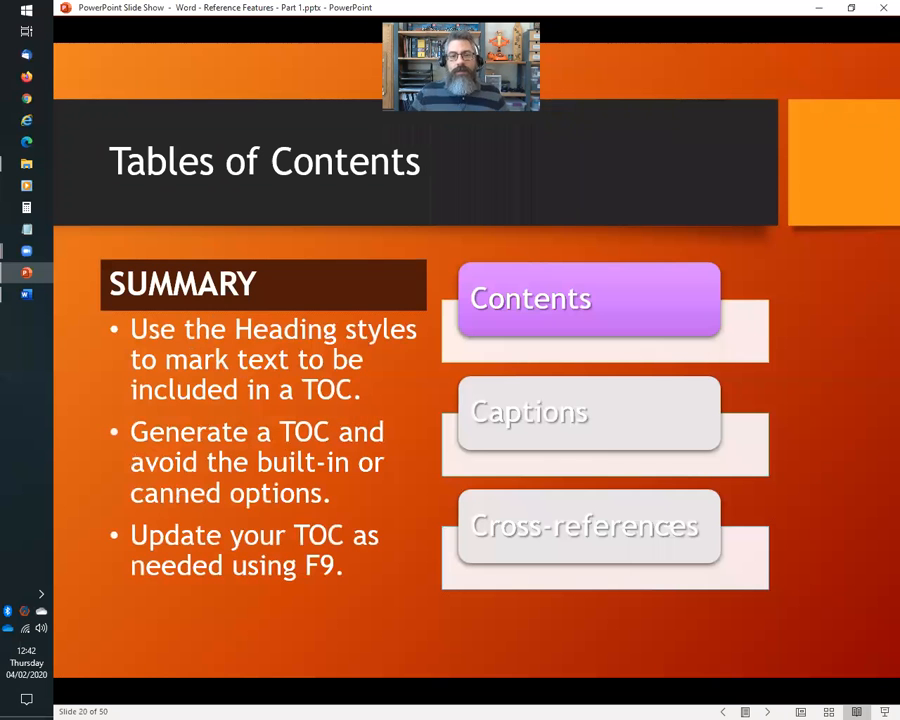
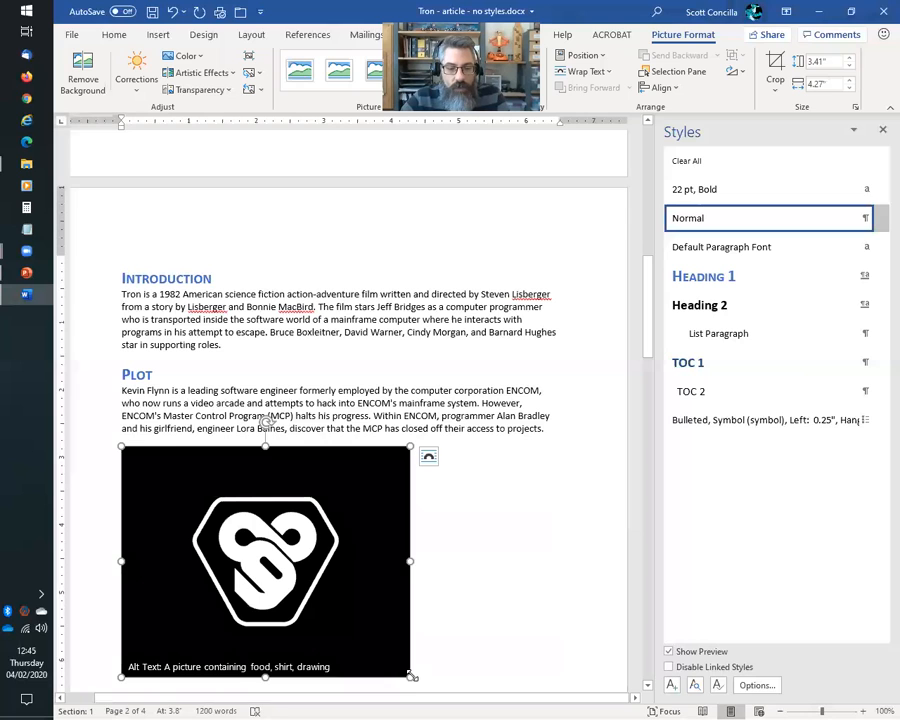
Step: Shrink the logo picture under Plot to about 2.61" by 3.26" and write "Figure 1: Logo from the new Tron Legacy movie." on a new line below it
{"action": "left_click", "coordinate": [464, 640]}
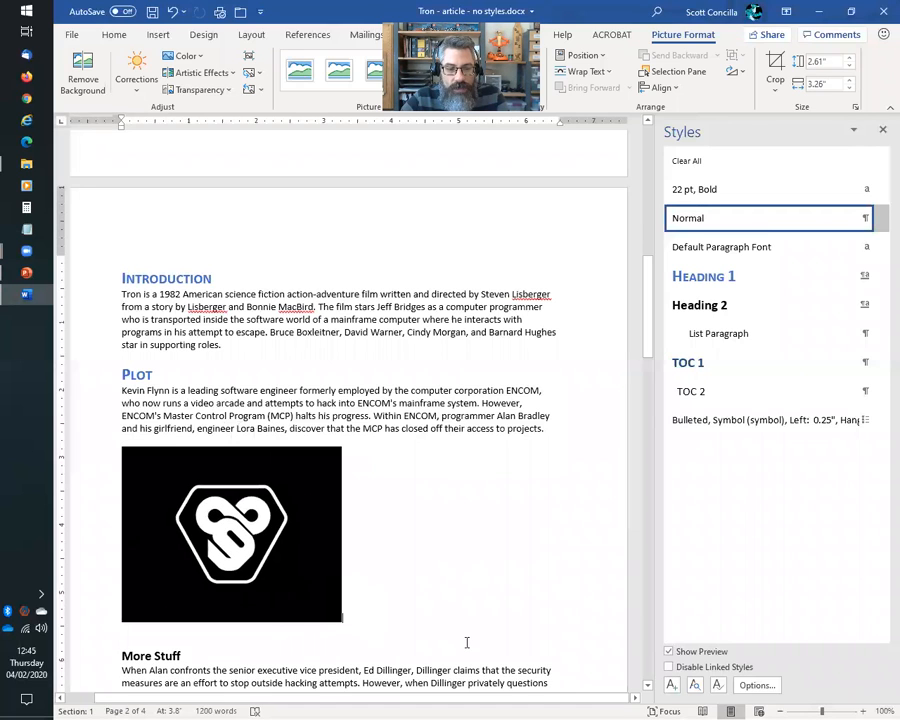
{"action": "key", "text": "Return"}
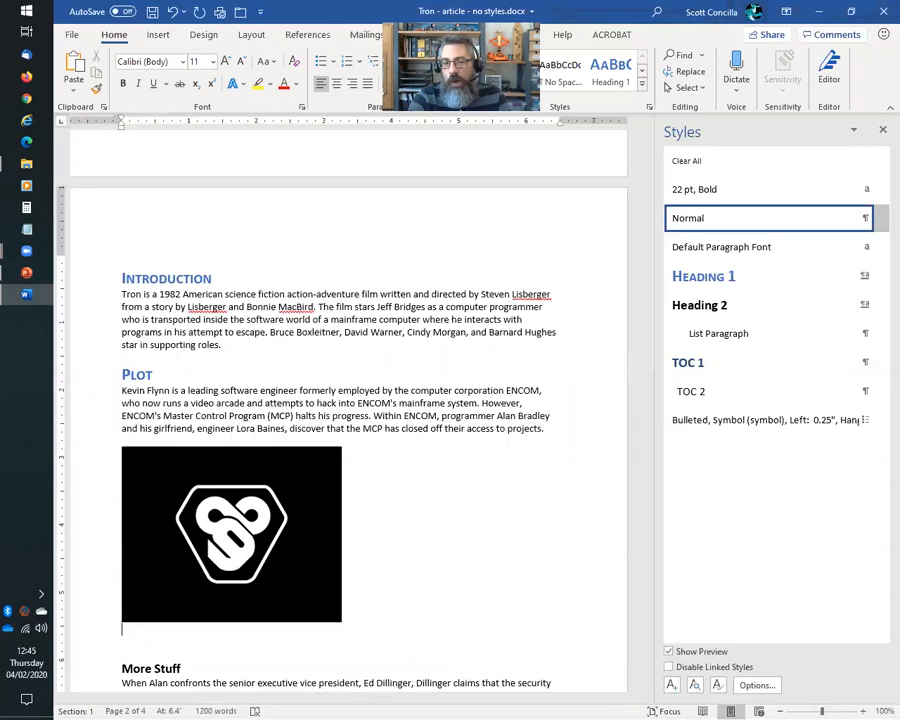
{"action": "type", "text": "Firgure"}
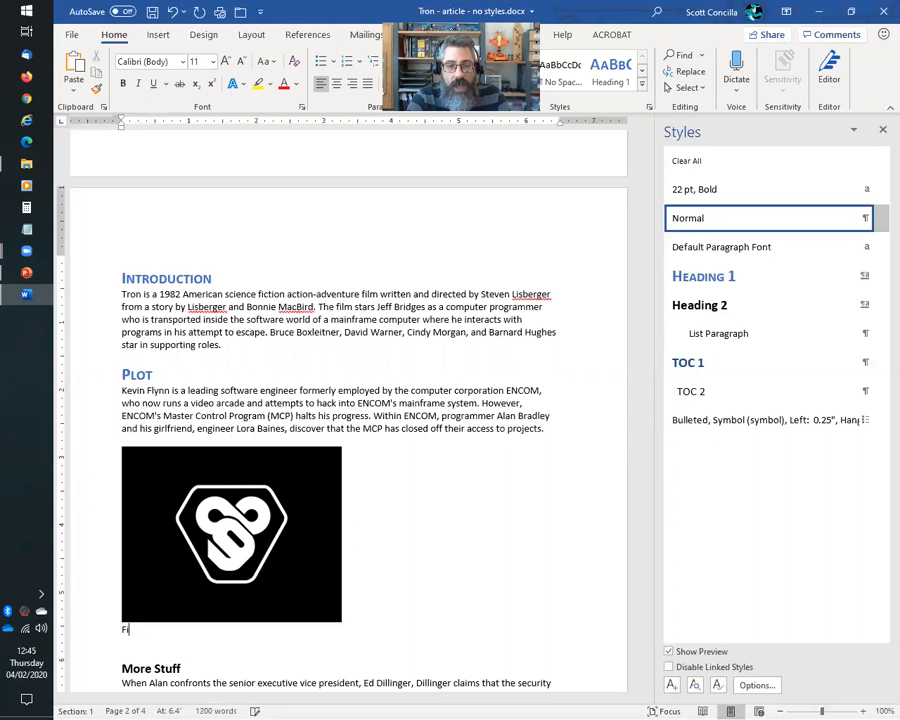
{"action": "key", "text": "BackSpace"}
{"action": "key", "text": "BackSpace"}
{"action": "key", "text": "BackSpace"}
{"action": "key", "text": "BackSpace"}
{"action": "key", "text": "BackSpace"}
{"action": "key", "text": "BackSpace"}
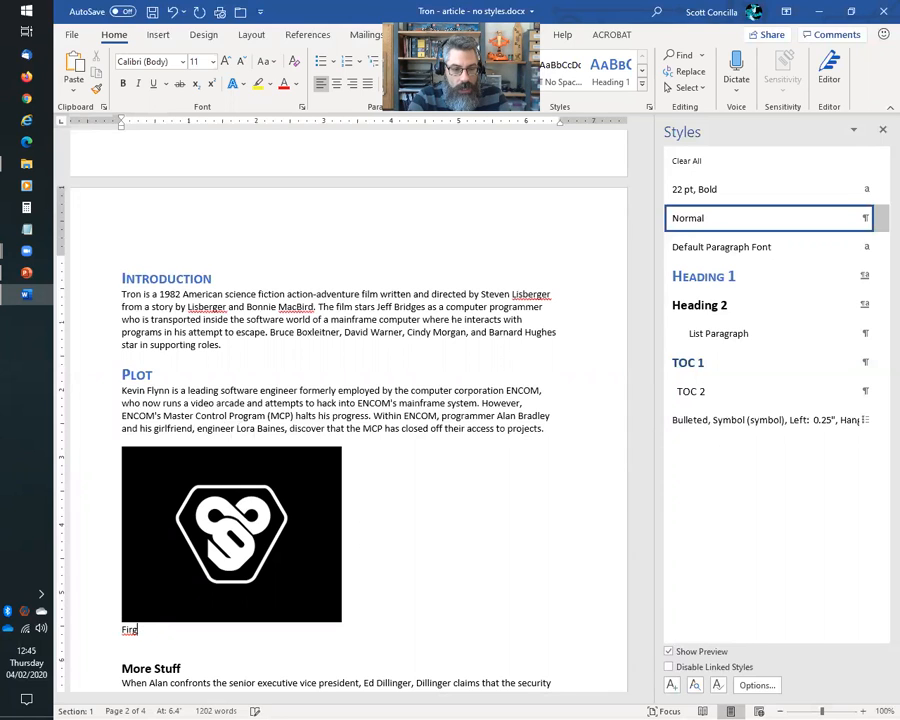
{"action": "type", "text": "gure 1: Thi"}
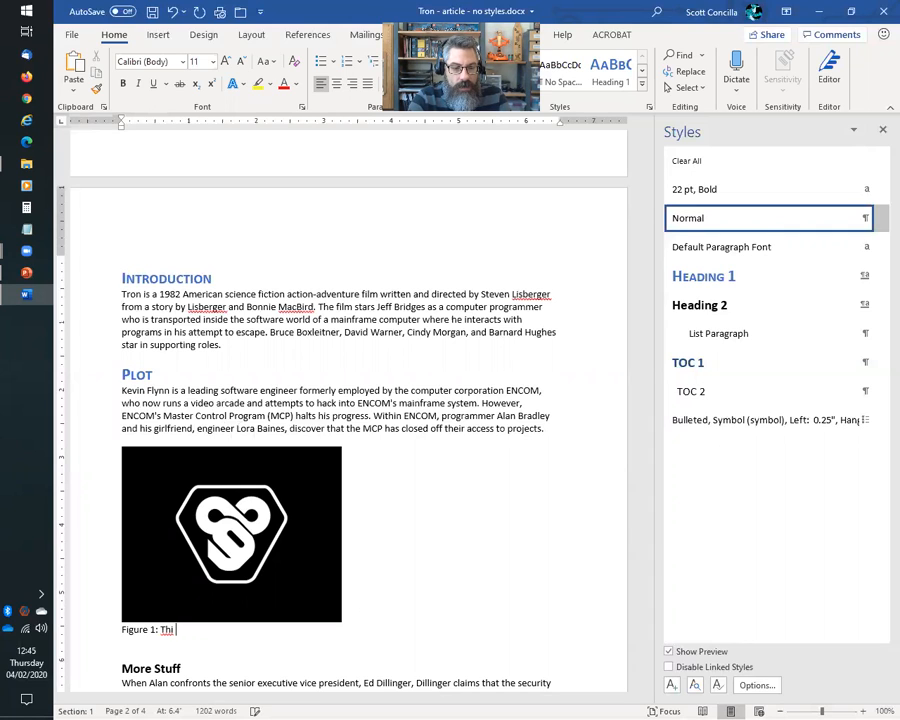
{"action": "key", "text": "BackSpace"}
{"action": "type", "text": "ogo from the new Tron Legacy movie."}
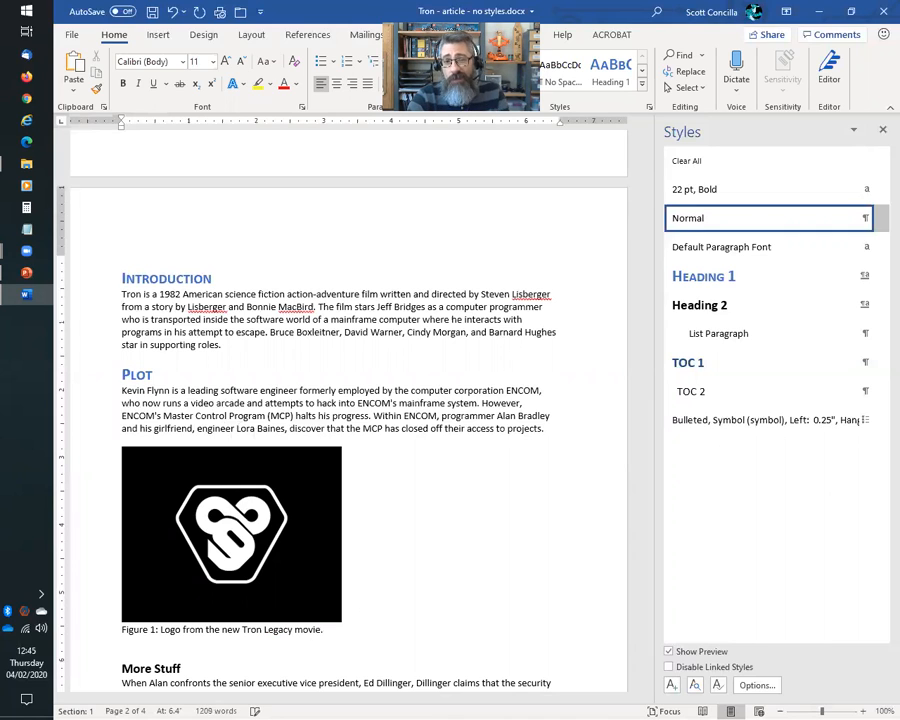
Step: Insert the Walt Disney Pictures castle image from the Tron folder after the Books paragraph and shrink it to about 1.67" by 2.09"
{"action": "scroll", "coordinate": [471, 629], "scroll_direction": "down", "scroll_amount": 20}
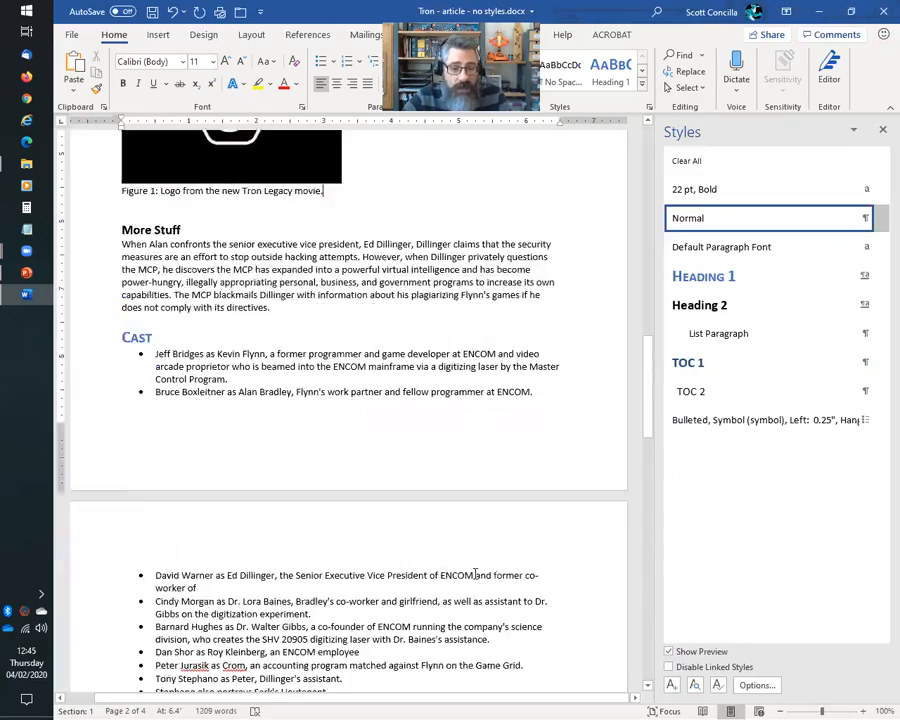
{"action": "scroll", "coordinate": [468, 578], "scroll_direction": "down", "scroll_amount": 10}
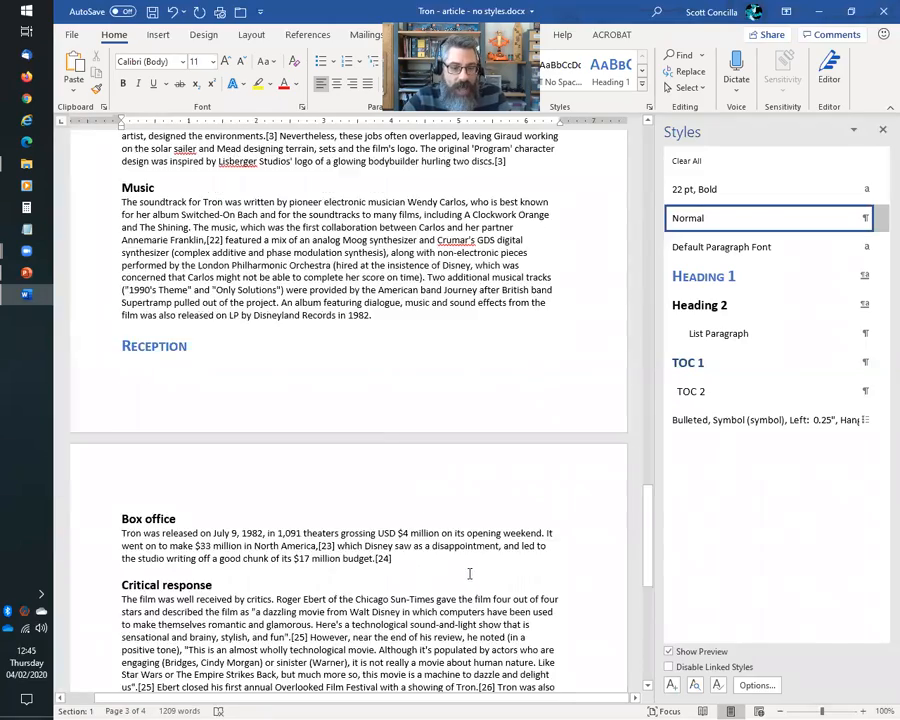
{"action": "scroll", "coordinate": [185, 576], "scroll_direction": "down", "scroll_amount": 3}
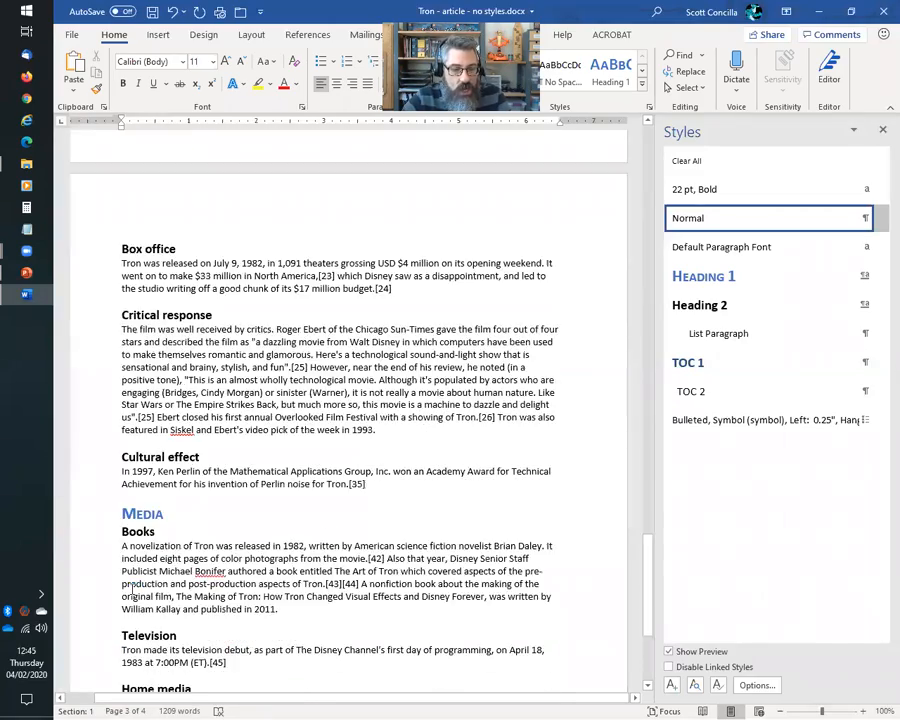
{"action": "left_click", "coordinate": [232, 620]}
{"action": "key", "text": "Return"}
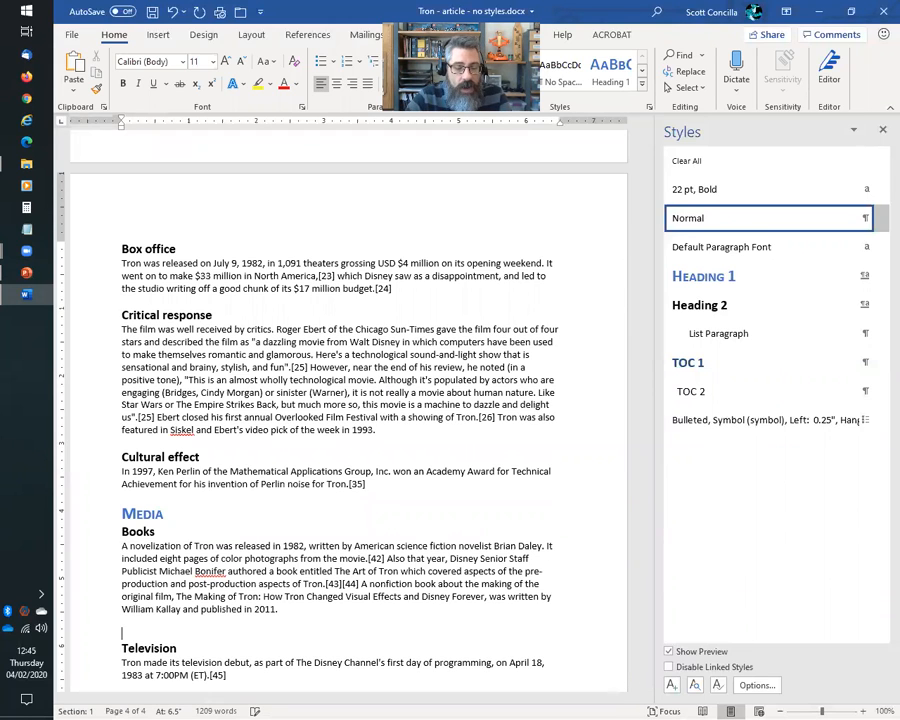
{"action": "left_click", "coordinate": [158, 35]}
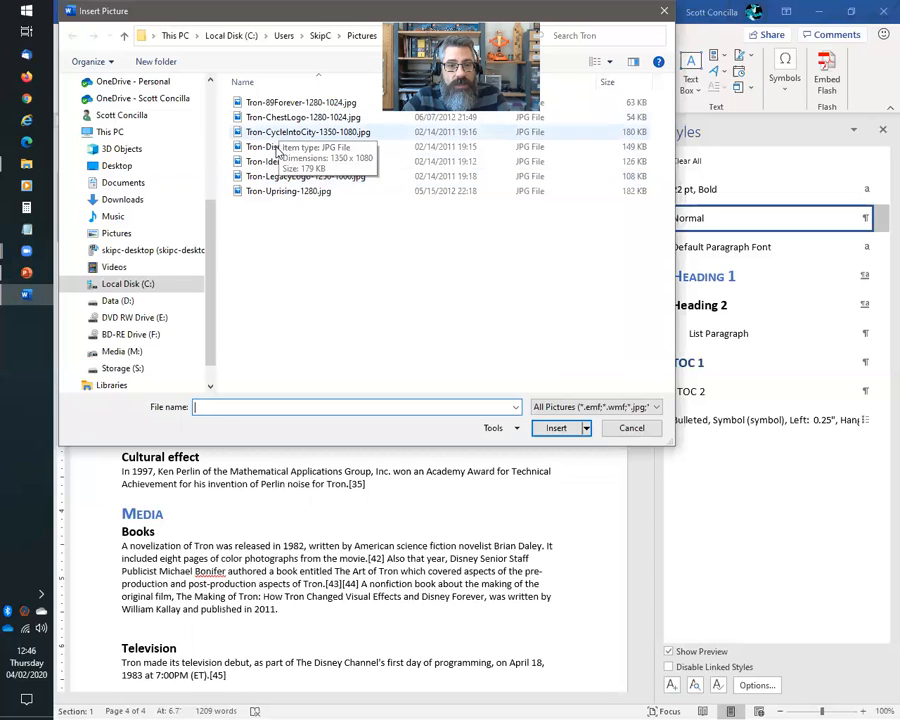
{"action": "left_click", "coordinate": [283, 146]}
{"action": "left_click", "coordinate": [555, 427]}
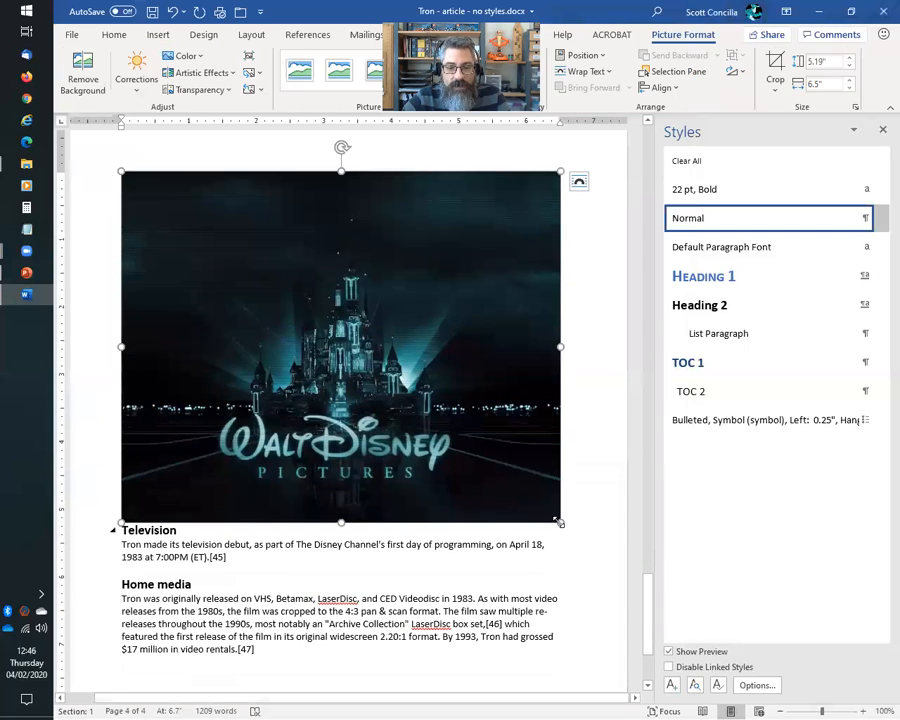
{"action": "left_click_drag", "start_coordinate": [558, 521], "coordinate": [263, 273]}
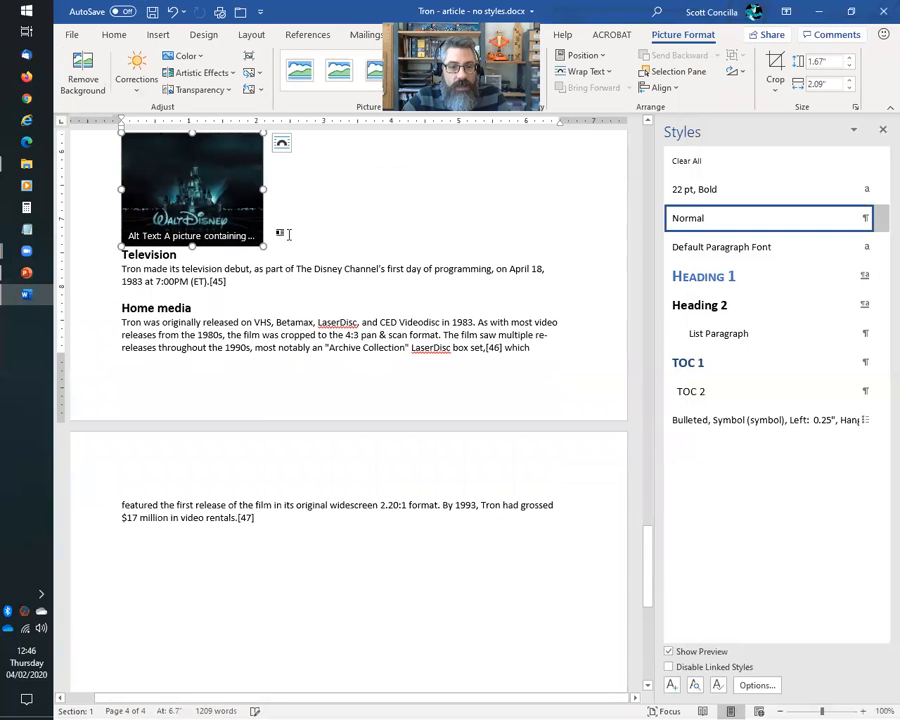
Step: Write "Figure 2: Disney castle with Tron theme." below the castle picture and add a blank line before the Television heading
{"action": "left_click", "coordinate": [330, 244]}
{"action": "type", "text": "Figure 2: "}
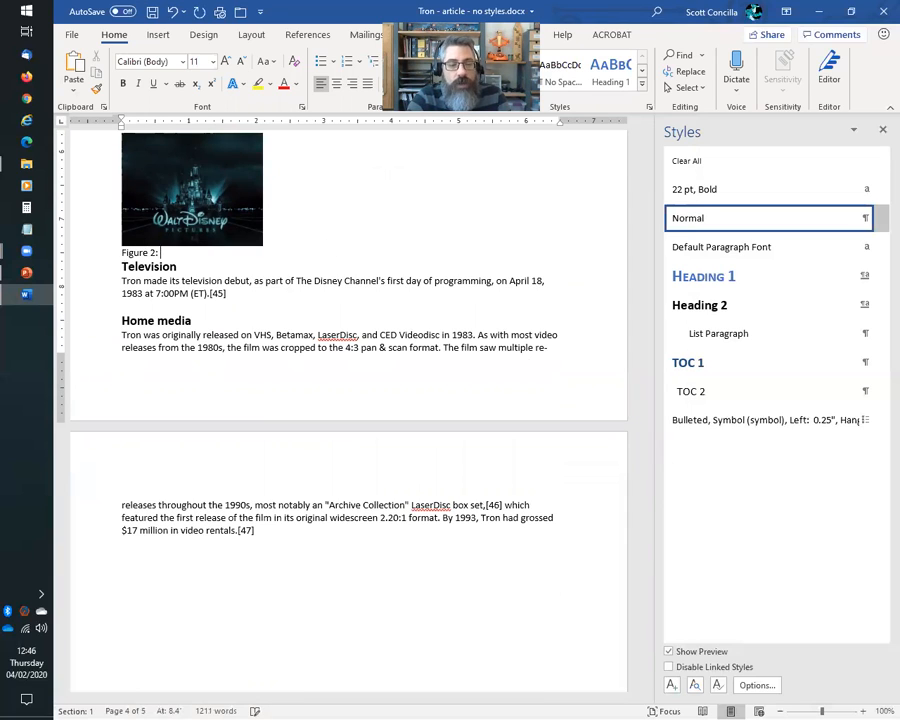
{"action": "type", "text": "Disney "}
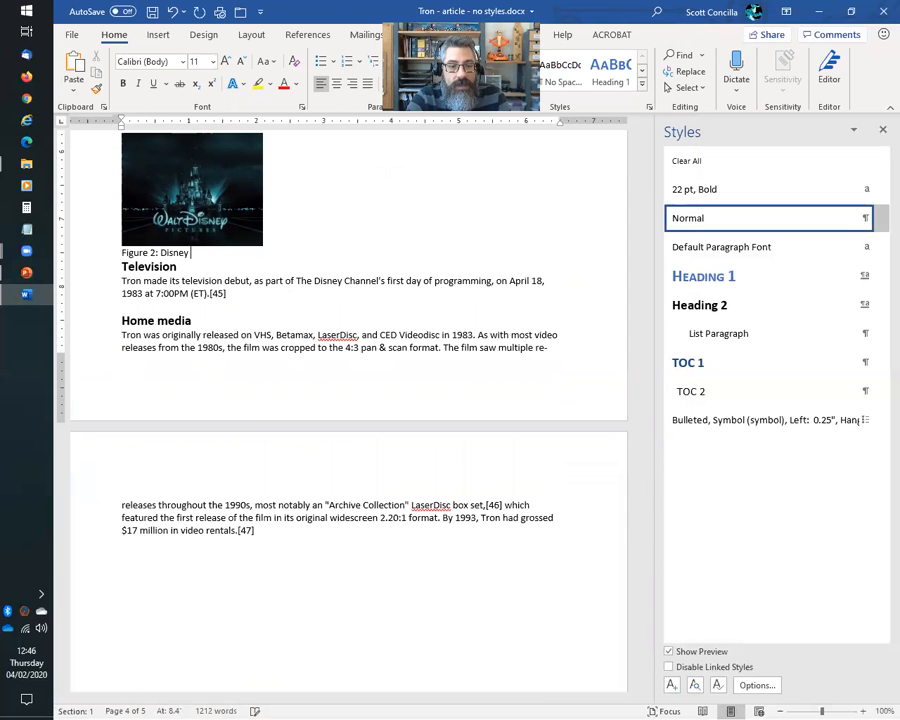
{"action": "type", "text": "castle with Tron theme."}
{"action": "key", "text": "Return"}
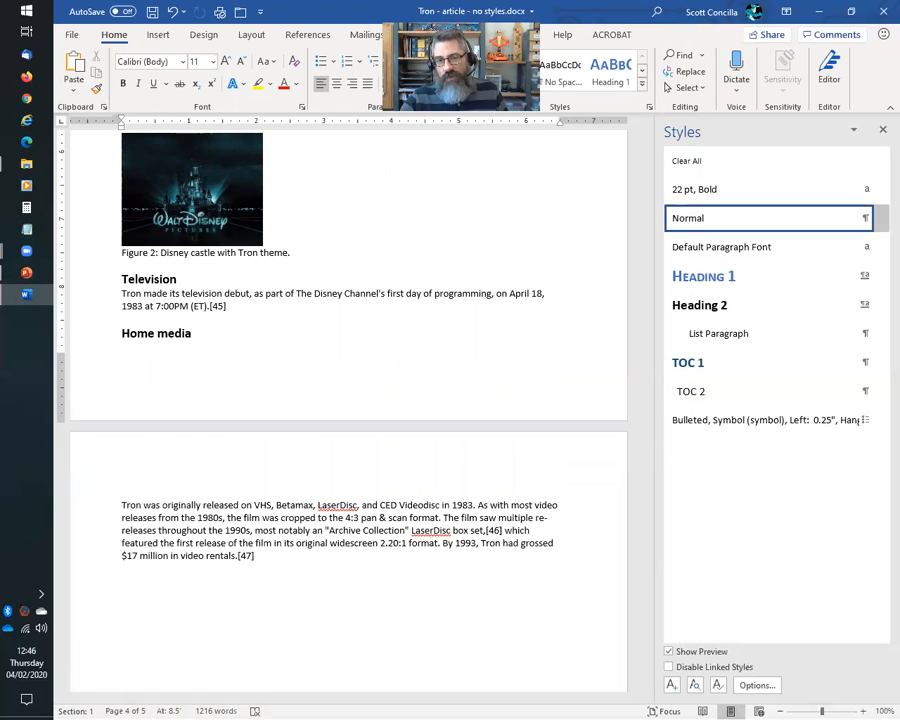
Step: Insert a Snip Corner List SmartArt graphic above the "French comic book artist" paragraph in Pre-production and reduce its height to about a third
{"action": "scroll", "coordinate": [350, 243], "scroll_direction": "up", "scroll_amount": 8}
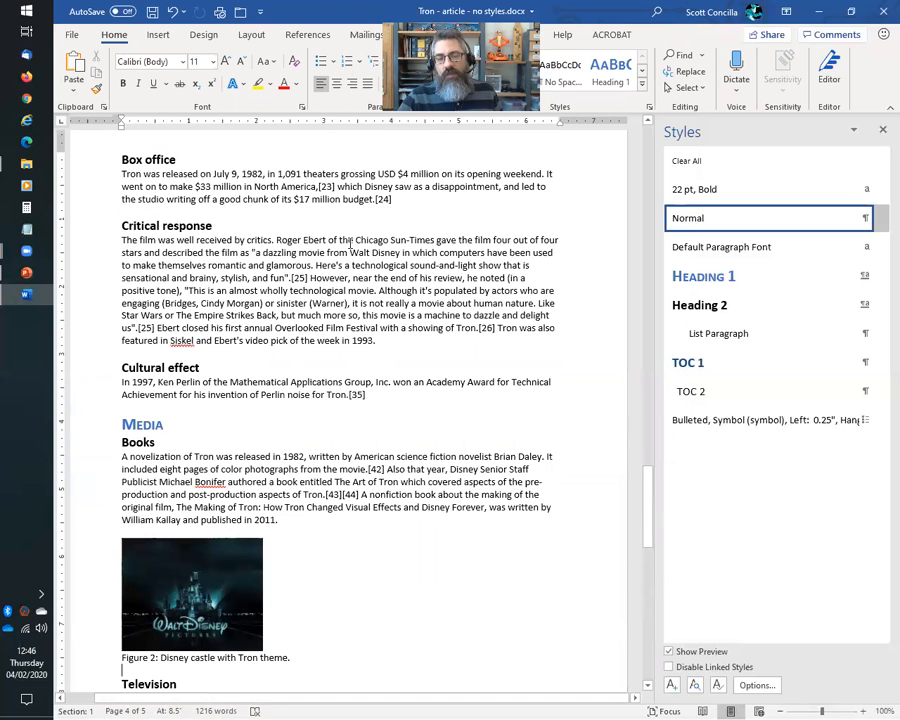
{"action": "scroll", "coordinate": [350, 243], "scroll_direction": "up", "scroll_amount": 10}
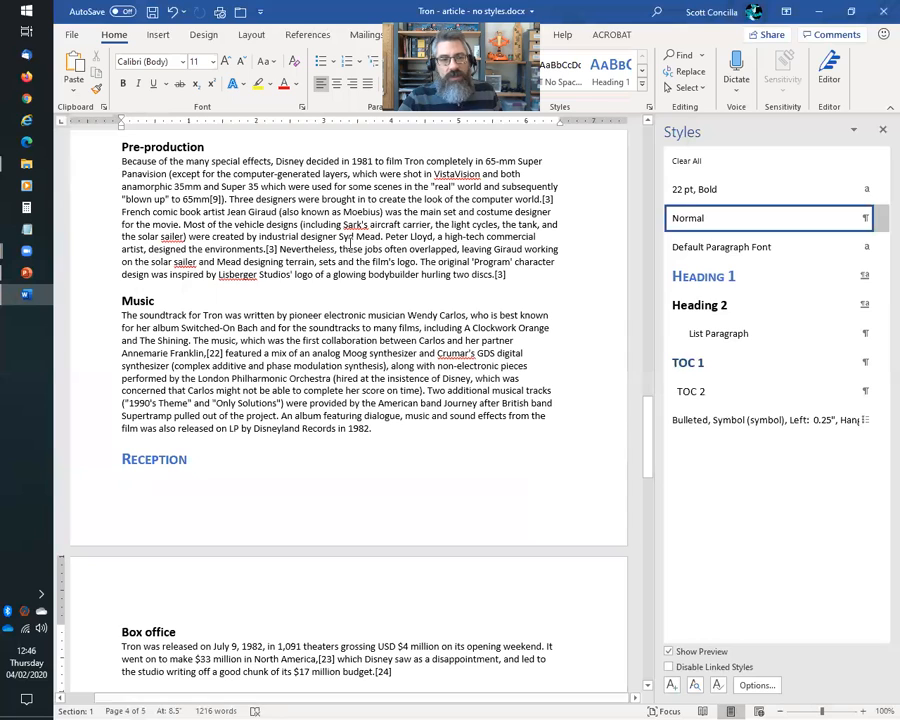
{"action": "left_click", "coordinate": [133, 283]}
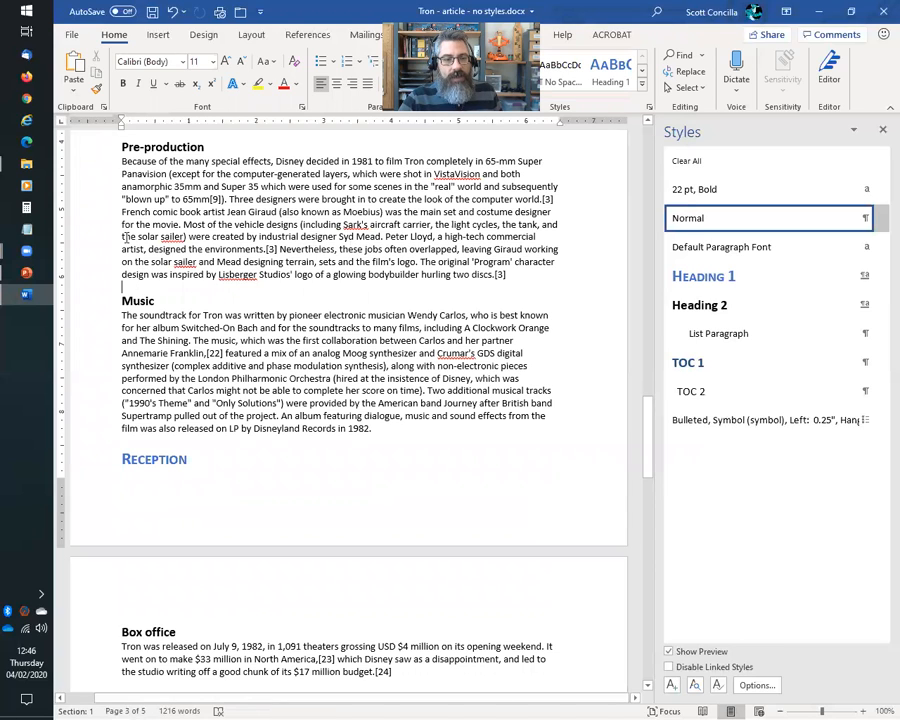
{"action": "left_click", "coordinate": [122, 210]}
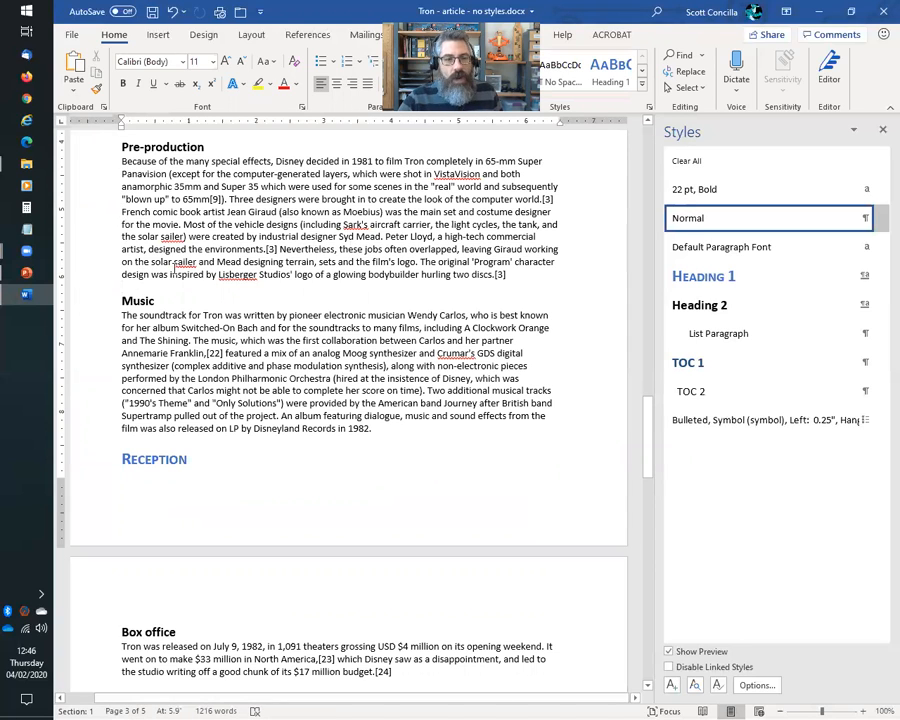
{"action": "key", "text": "Return"}
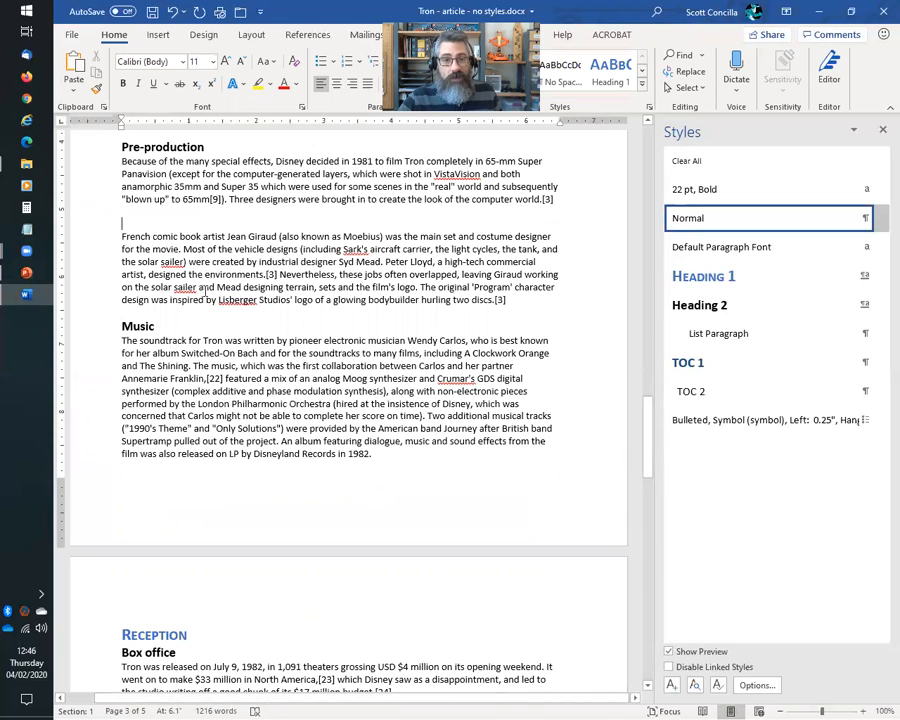
{"action": "left_click", "coordinate": [158, 34]}
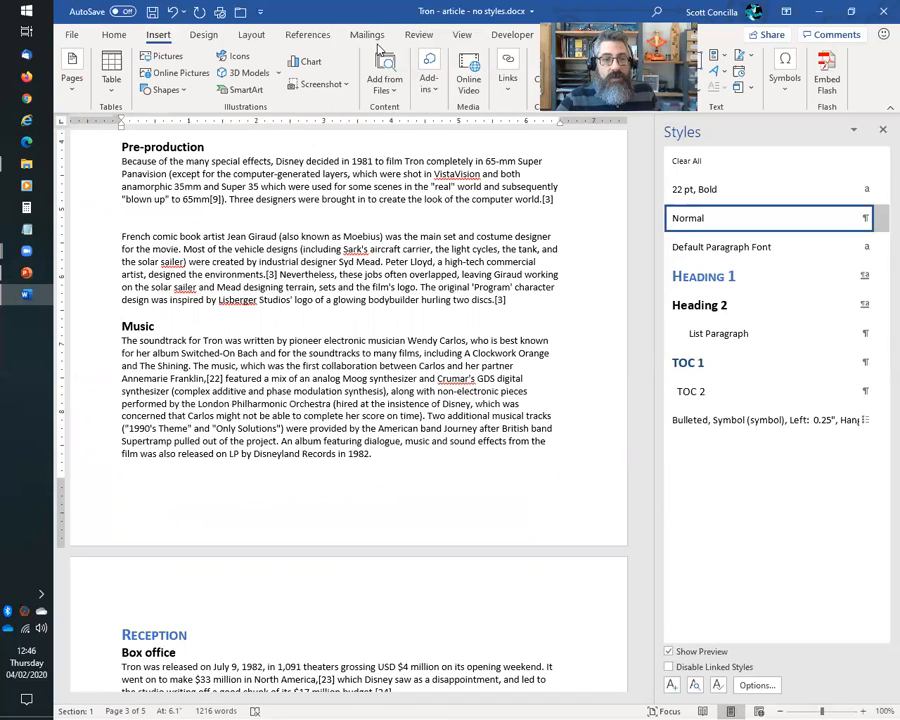
{"action": "left_click", "coordinate": [247, 92]}
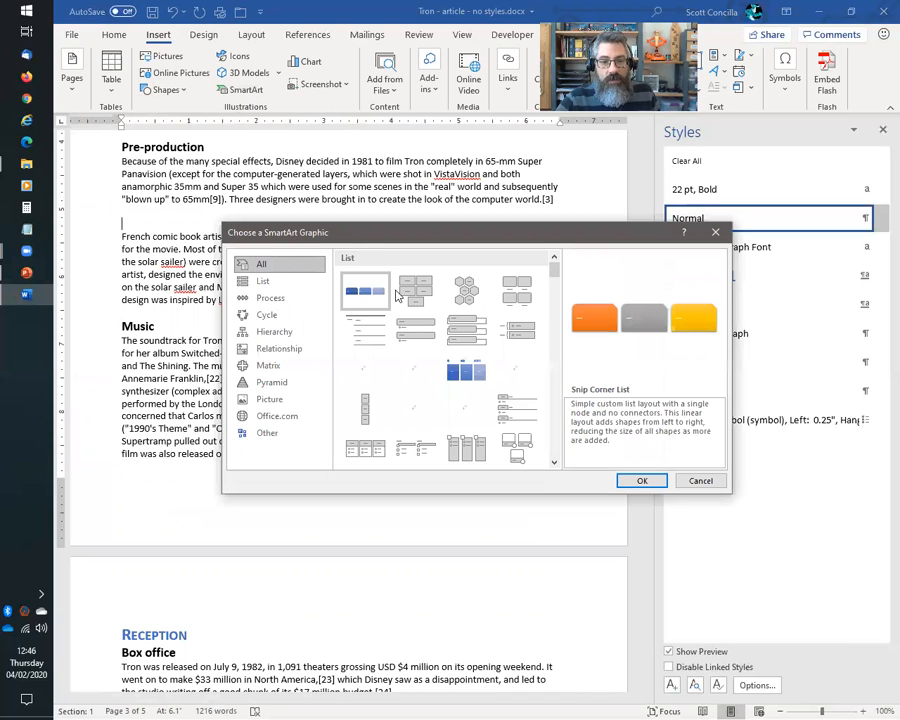
{"action": "left_click", "coordinate": [642, 480]}
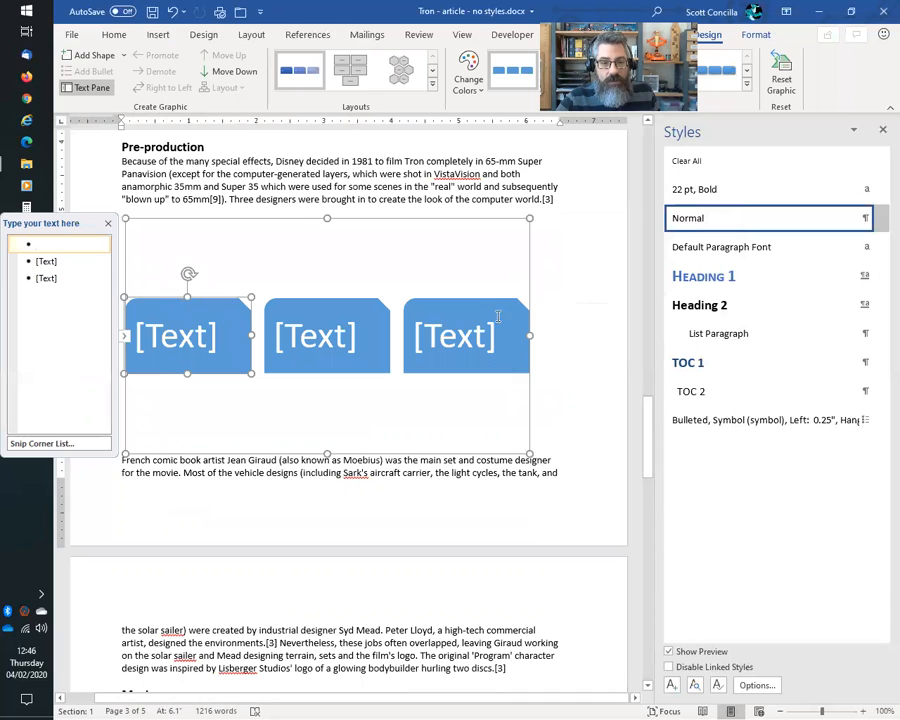
{"action": "left_click_drag", "start_coordinate": [326, 451], "coordinate": [319, 290]}
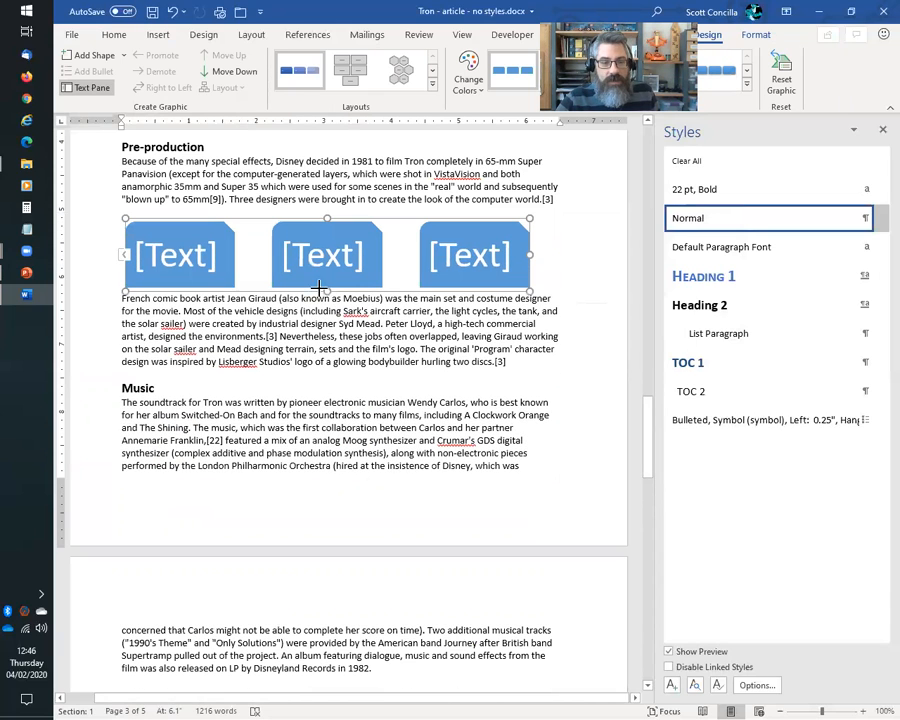
Step: Label the three boxes of the Snip Corner List diagram Alan, Sam and Laura, in that order
{"action": "left_click", "coordinate": [82, 276]}
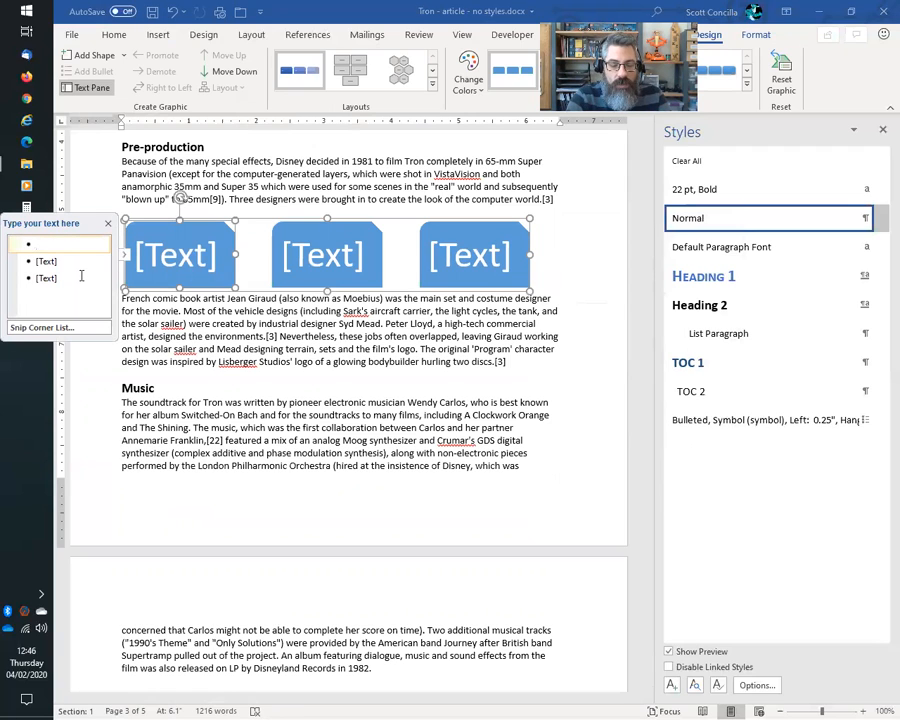
{"action": "type", "text": "Alan"}
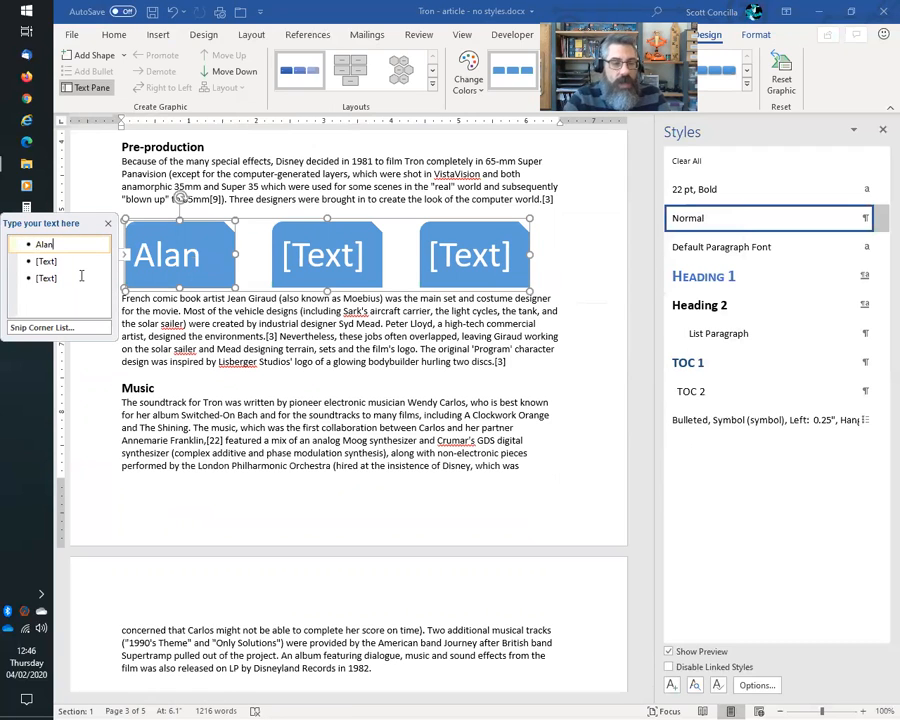
{"action": "left_click", "coordinate": [75, 261]}
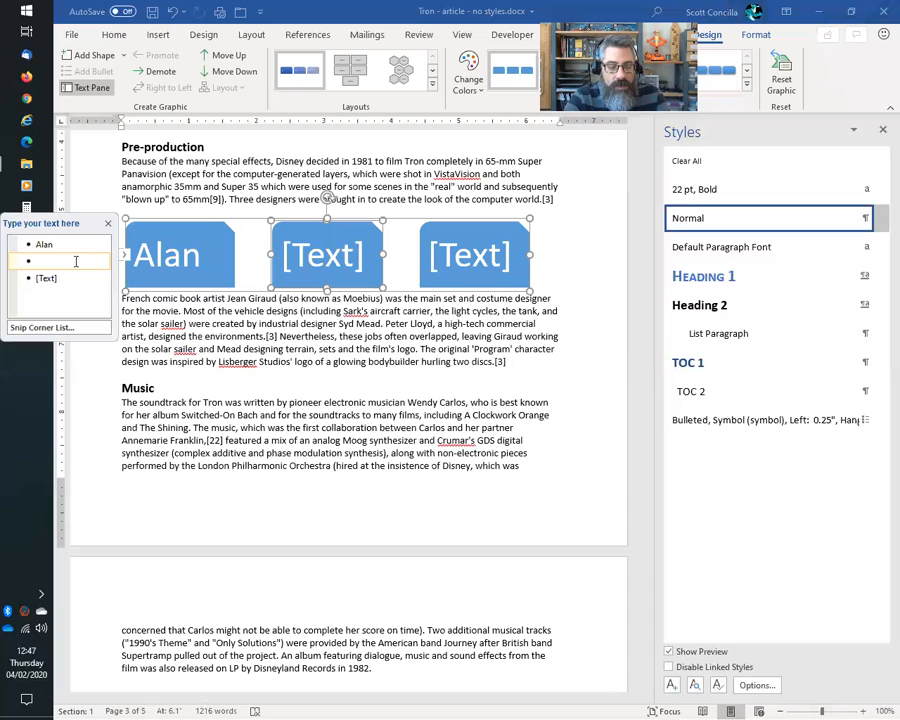
{"action": "type", "text": "Sam"}
{"action": "left_click", "coordinate": [83, 279]}
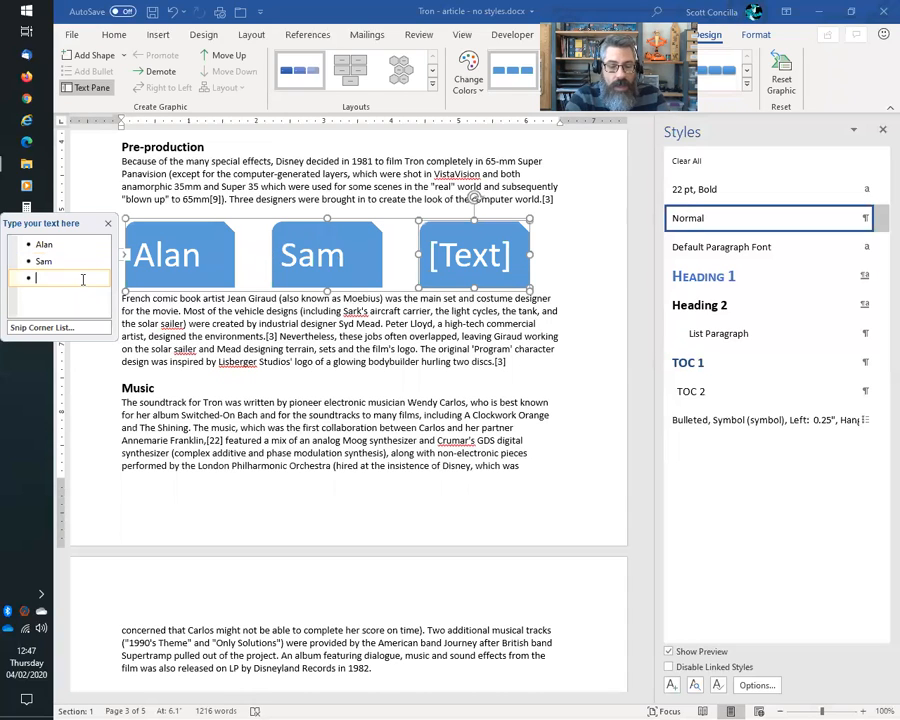
{"action": "type", "text": "Laura"}
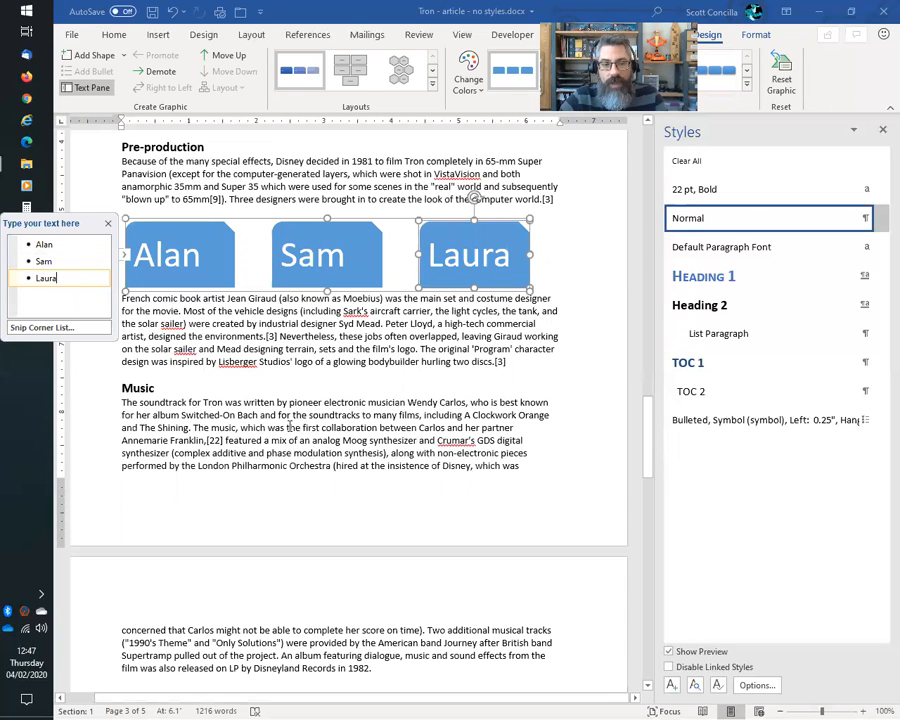
Step: Insert two new lines after the Pre-production diagram and start a manual caption reading "Figure" directly beneath it
{"action": "left_click", "coordinate": [553, 271]}
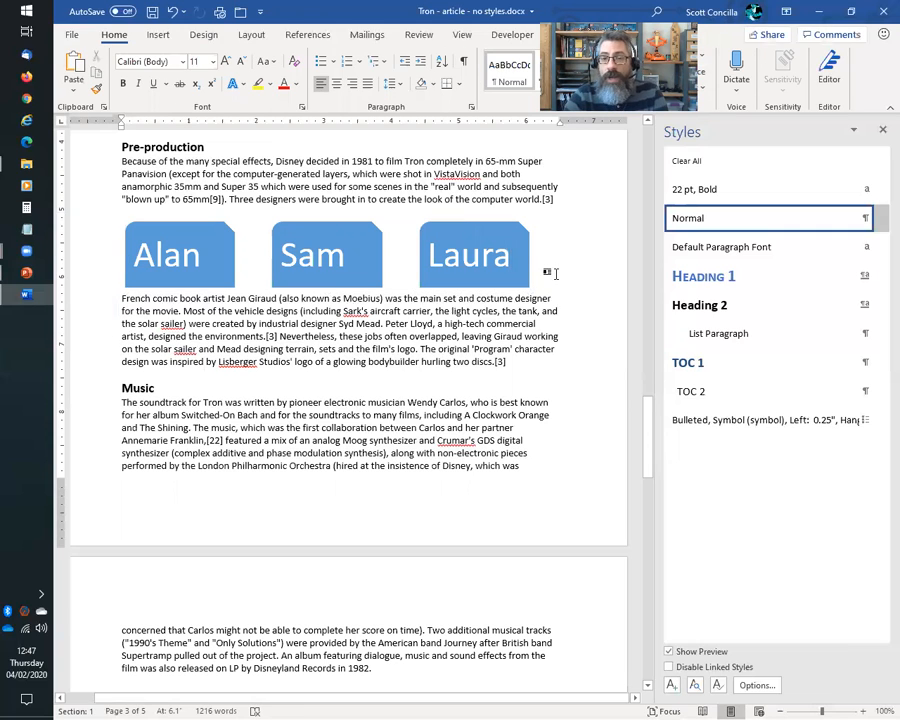
{"action": "key", "text": "Return"}
{"action": "key", "text": "Return"}
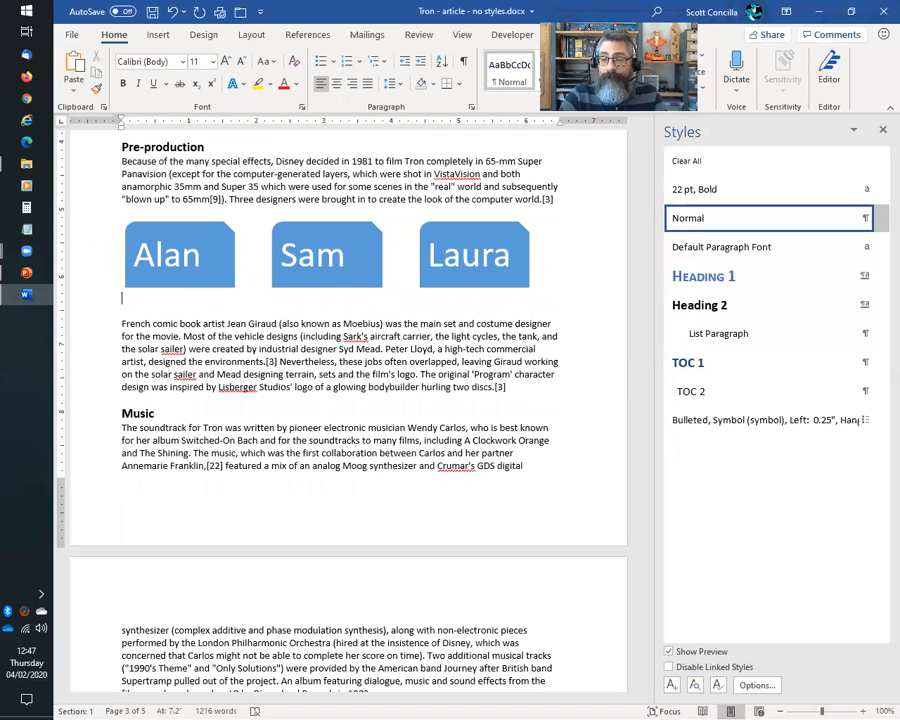
{"action": "type", "text": "Fgio"}
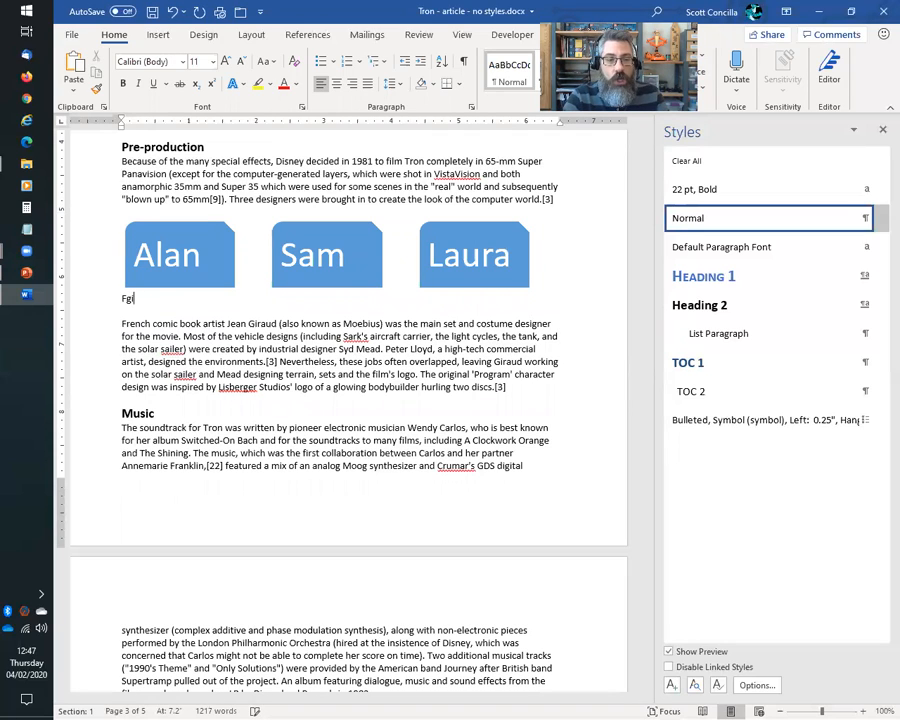
{"action": "type", "text": "ure"}
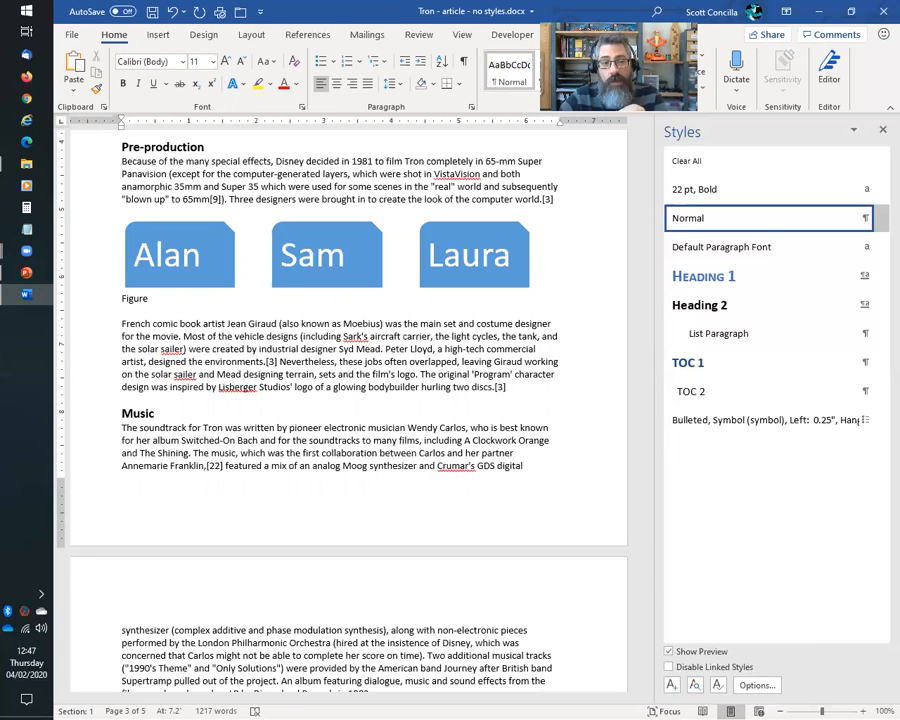
Step: Check the manually numbered caption of the earlier logo picture against the new diagram's place in the figure sequence
{"action": "scroll", "coordinate": [557, 277], "scroll_direction": "up", "scroll_amount": 12}
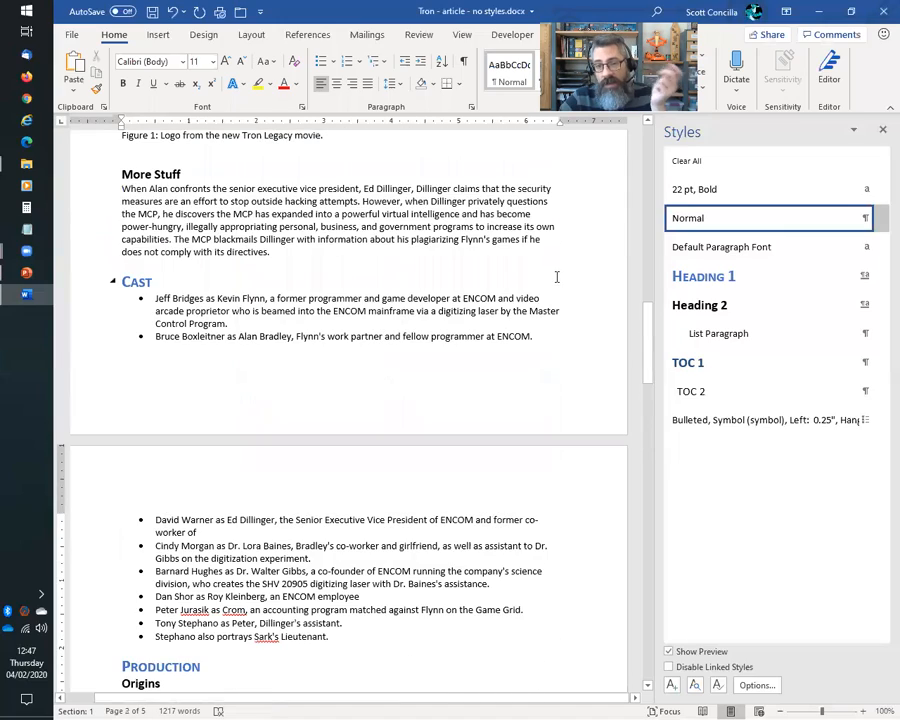
{"action": "scroll", "coordinate": [557, 277], "scroll_direction": "down", "scroll_amount": 8}
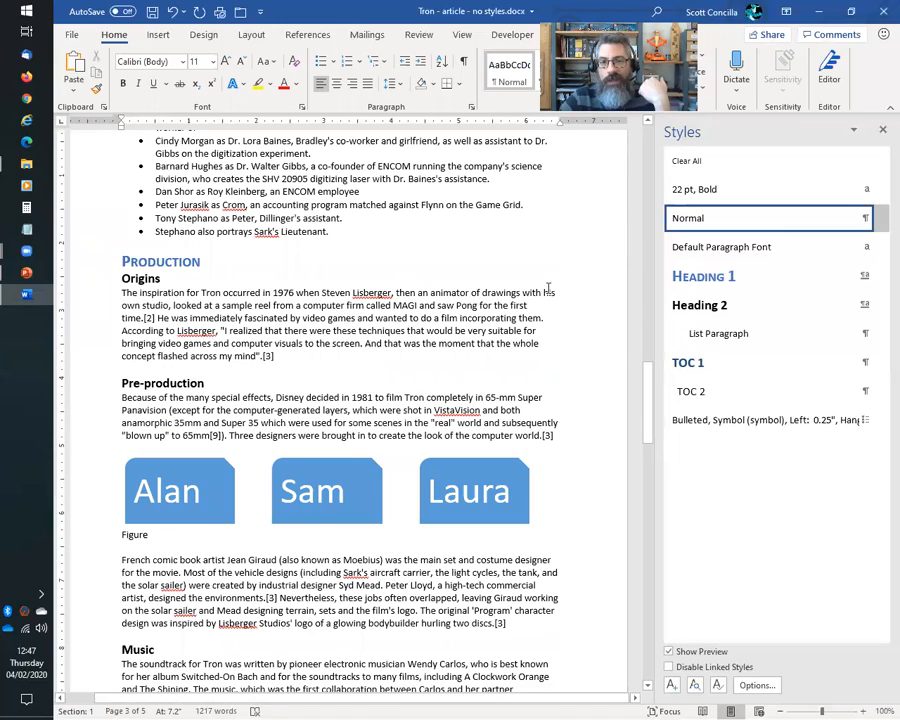
{"action": "scroll", "coordinate": [547, 289], "scroll_direction": "down", "scroll_amount": 3}
{"action": "left_click", "coordinate": [185, 364]}
{"action": "scroll", "coordinate": [187, 366], "scroll_direction": "up", "scroll_amount": 1}
{"action": "scroll", "coordinate": [186, 365], "scroll_direction": "up", "scroll_amount": 15}
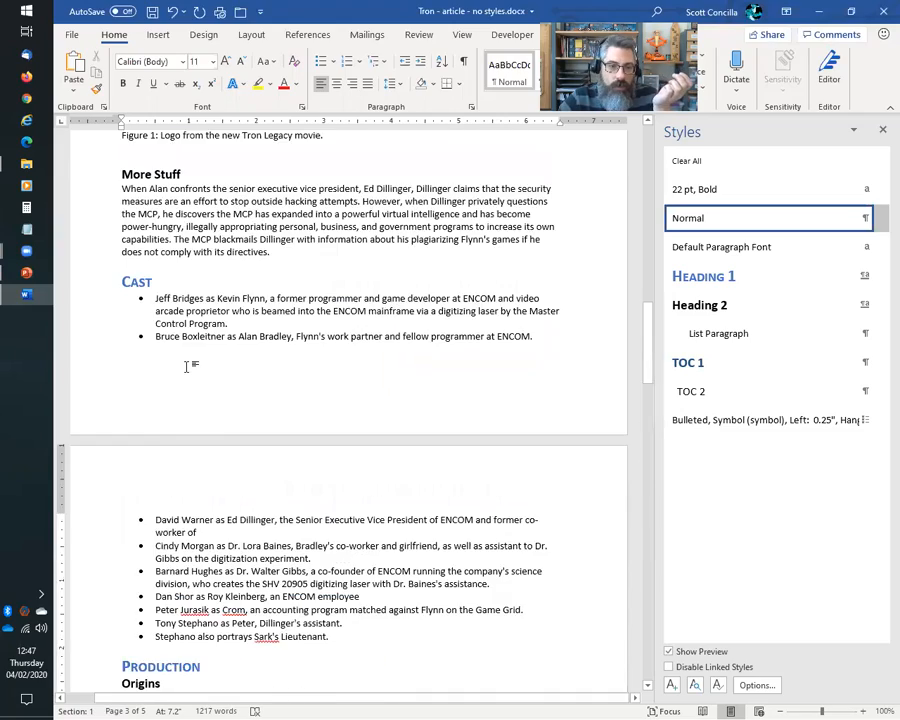
{"action": "scroll", "coordinate": [188, 371], "scroll_direction": "down", "scroll_amount": 12}
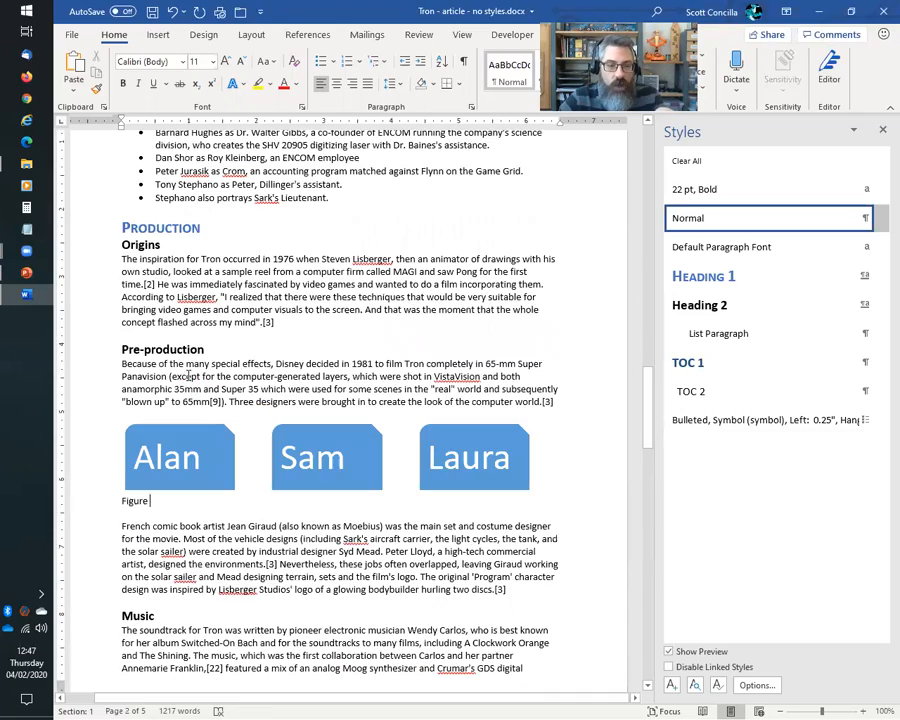
Step: Delete the manual caption "Figure 2: Disney castle with Tron theme." under the Disney castle picture
{"action": "scroll", "coordinate": [187, 378], "scroll_direction": "down", "scroll_amount": 15}
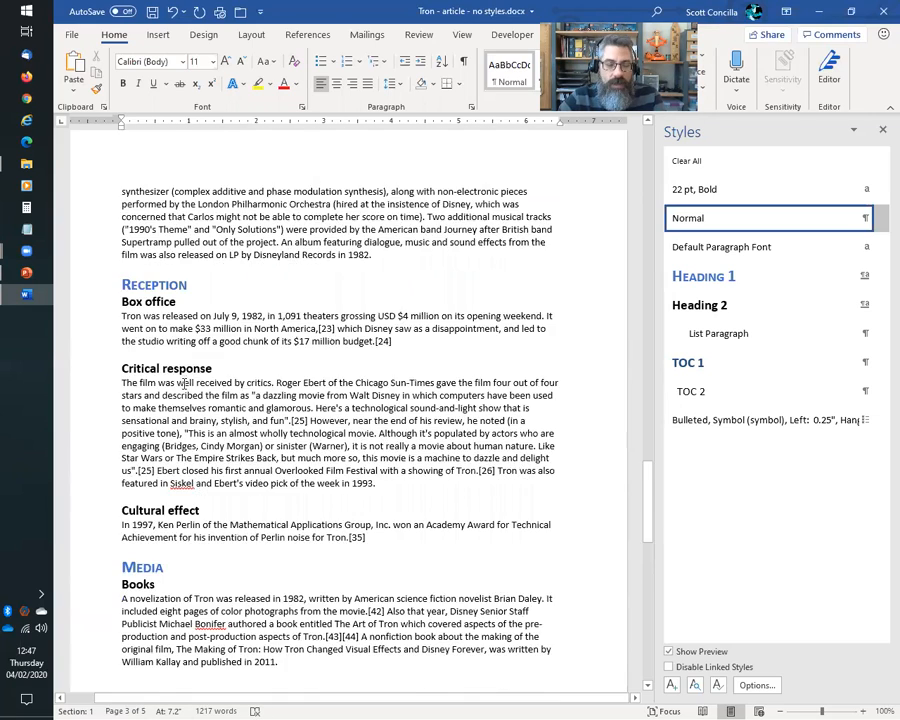
{"action": "scroll", "coordinate": [183, 387], "scroll_direction": "down", "scroll_amount": 8}
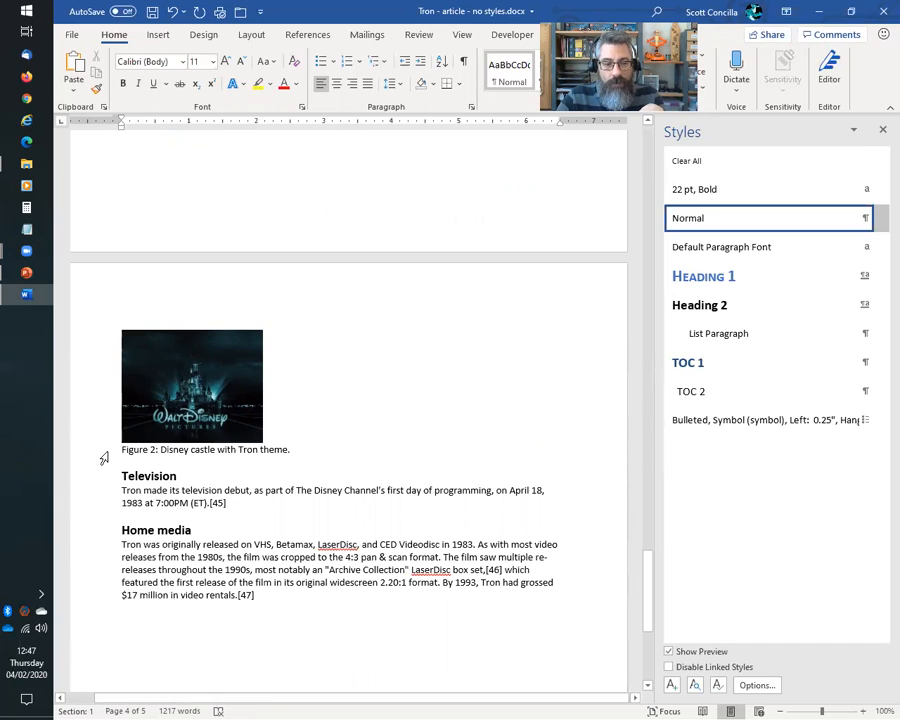
{"action": "left_click_drag", "start_coordinate": [121, 451], "coordinate": [335, 453]}
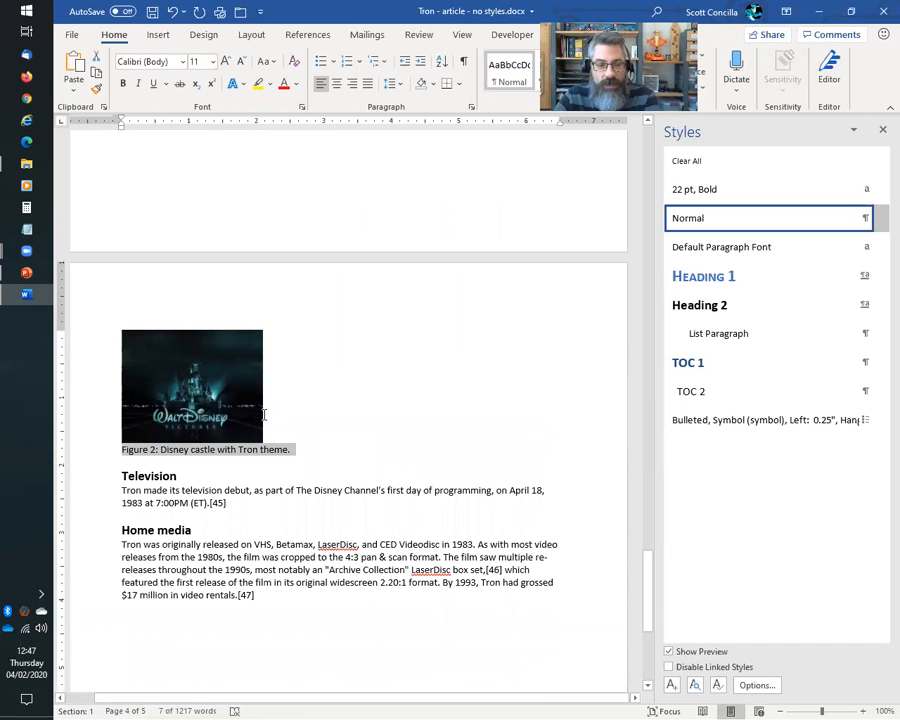
{"action": "key", "text": "Delete"}
Step: Delete the manually entered word "Figure" beneath the three-box diagram in the Pre-production section
{"action": "scroll", "coordinate": [258, 410], "scroll_direction": "up", "scroll_amount": 15}
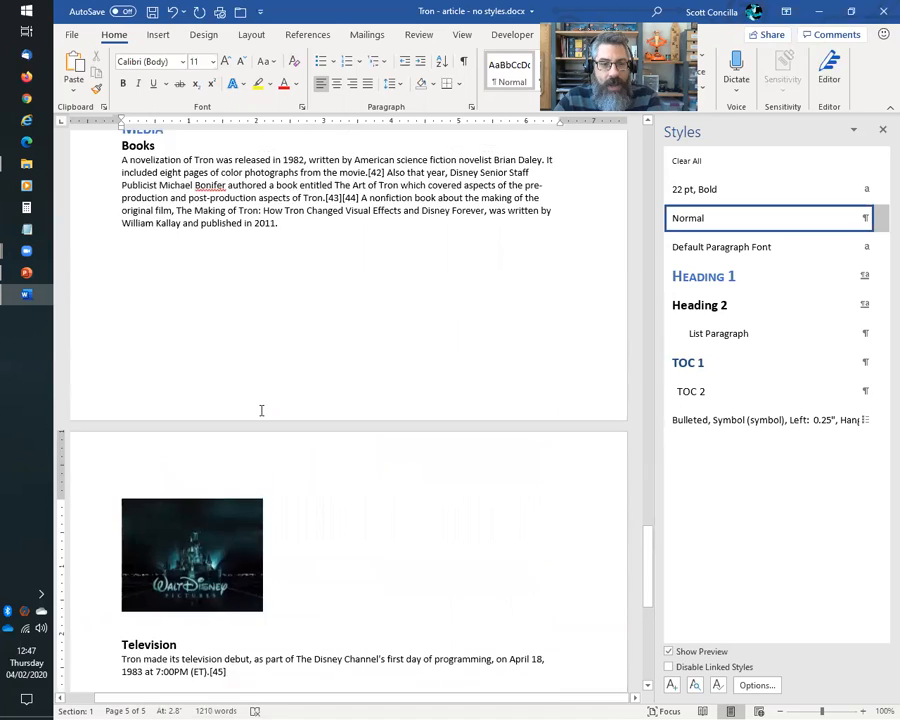
{"action": "scroll", "coordinate": [262, 411], "scroll_direction": "up", "scroll_amount": 10}
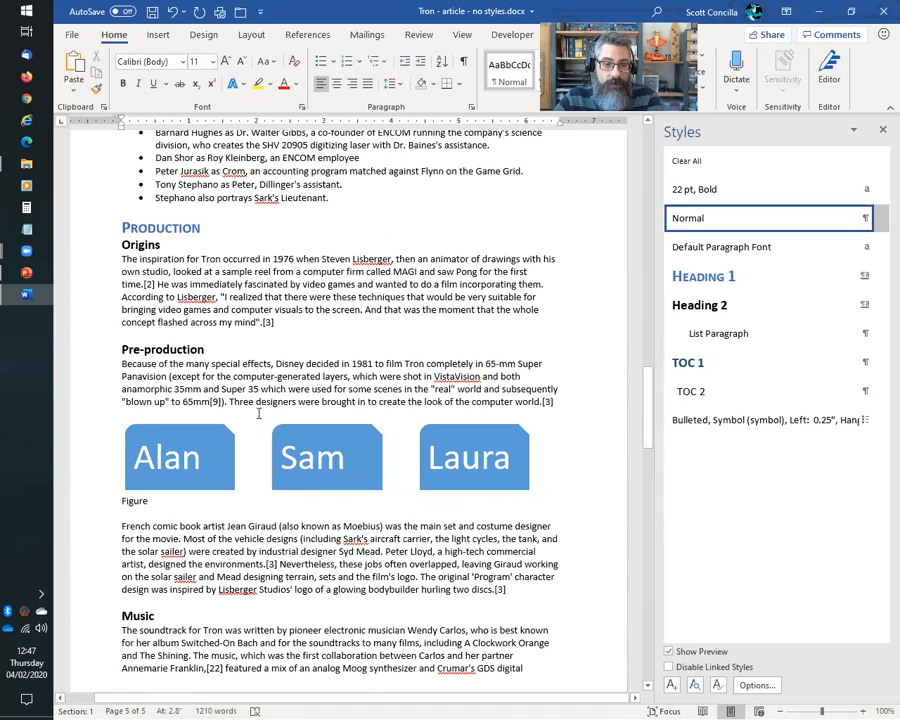
{"action": "left_click", "coordinate": [123, 499]}
{"action": "key", "text": "Delete"}
{"action": "key", "text": "Delete"}
{"action": "key", "text": "Delete"}
{"action": "key", "text": "Delete"}
{"action": "key", "text": "Delete"}
{"action": "key", "text": "Delete"}
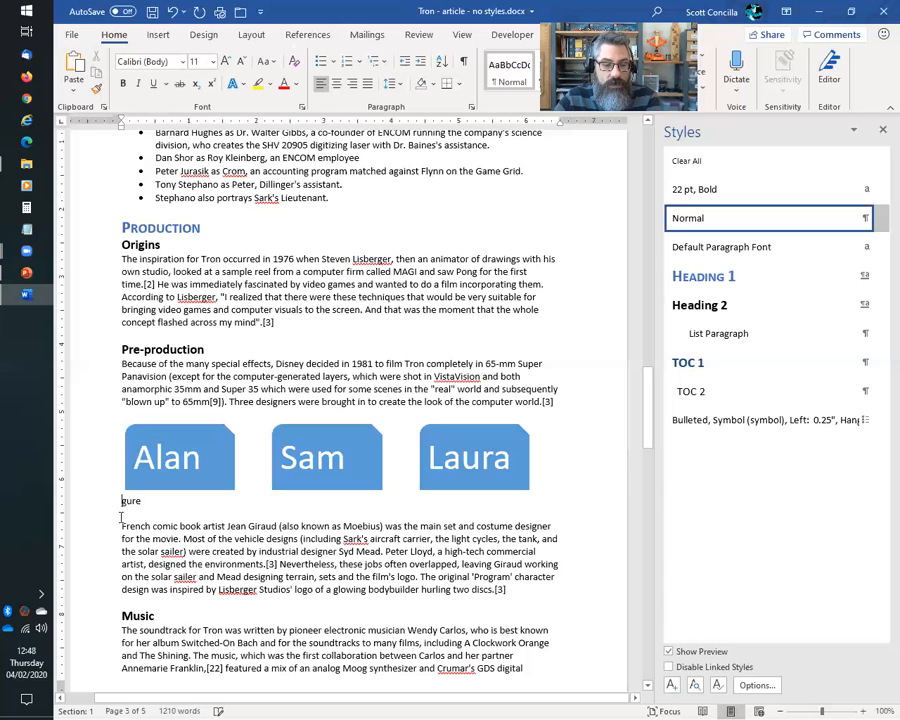
Step: Delete the manual caption "Figure 1: Logo from the new Tron Legacy movie." under the logo picture
{"action": "scroll", "coordinate": [120, 506], "scroll_direction": "up", "scroll_amount": 15}
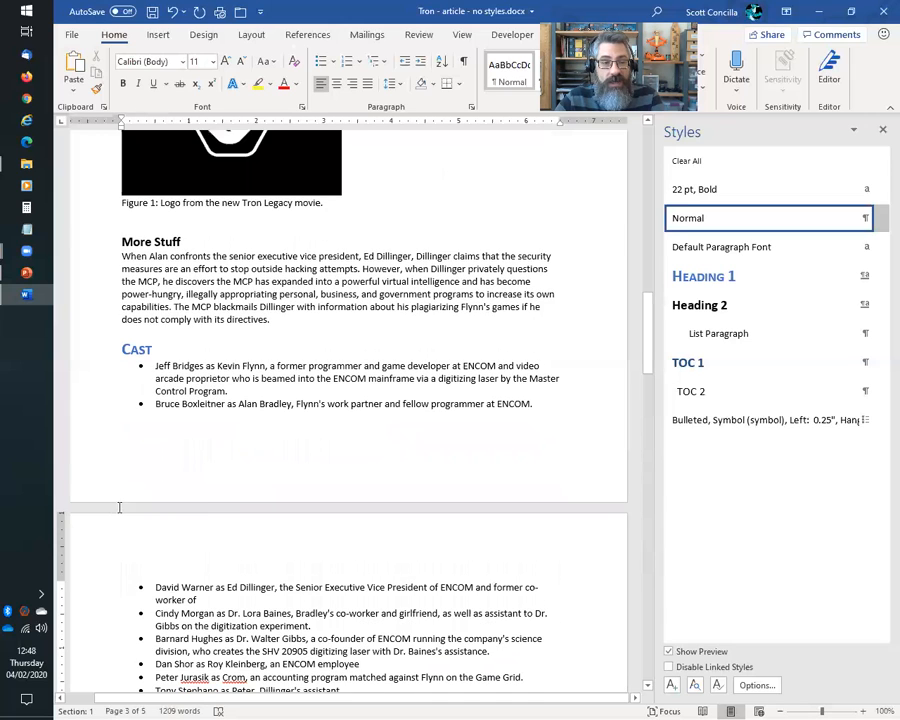
{"action": "left_click_drag", "start_coordinate": [122, 371], "coordinate": [373, 369]}
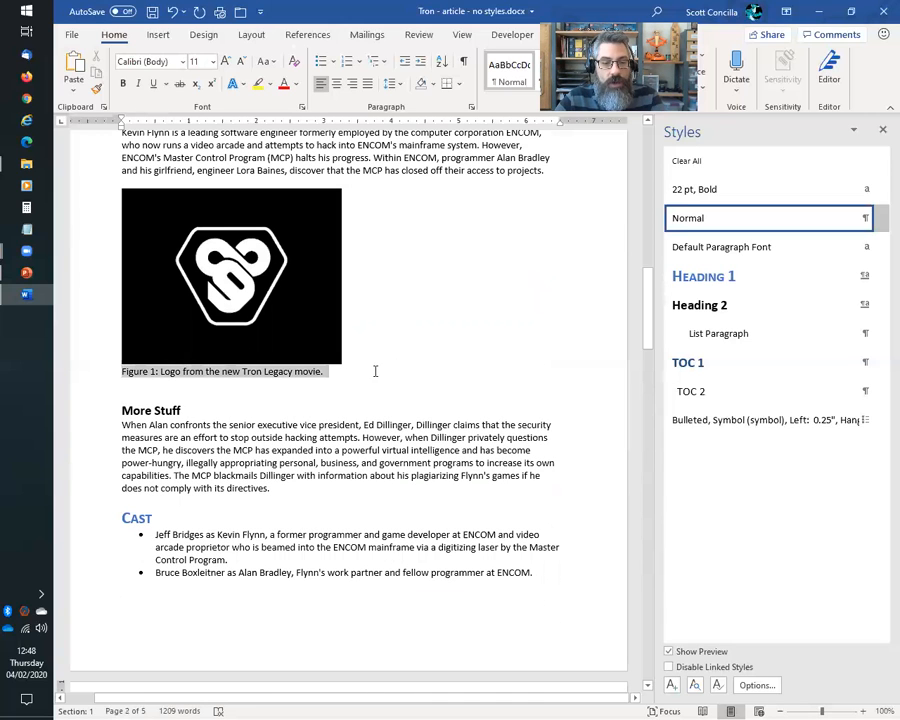
{"action": "key", "text": "Delete"}
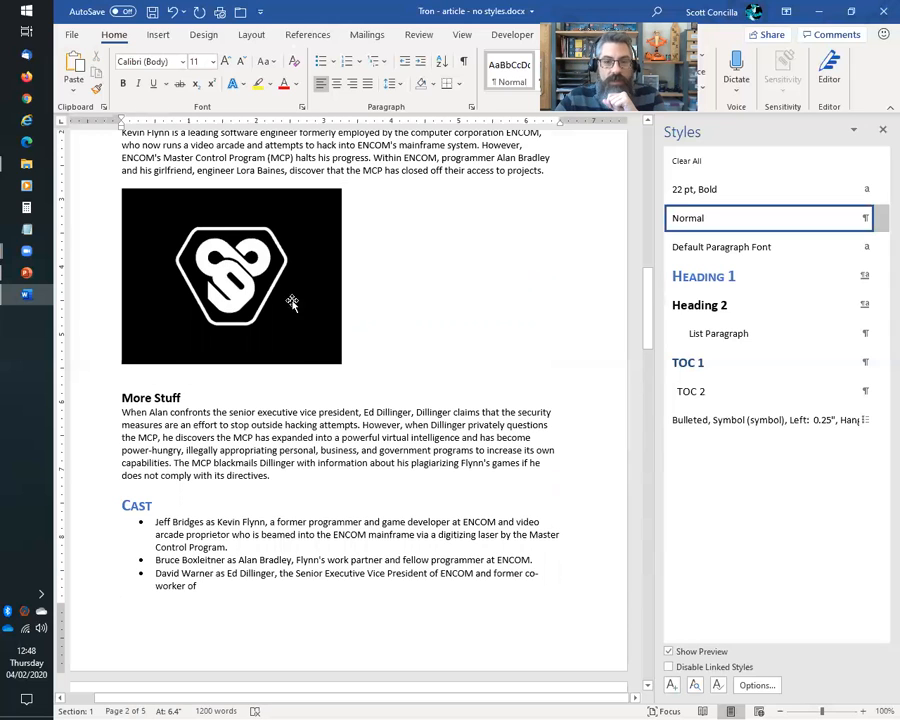
Step: Switch to the PowerPoint slide show and advance to the Captions slide about grouping and numbering by label prefix
{"action": "left_click", "coordinate": [305, 35]}
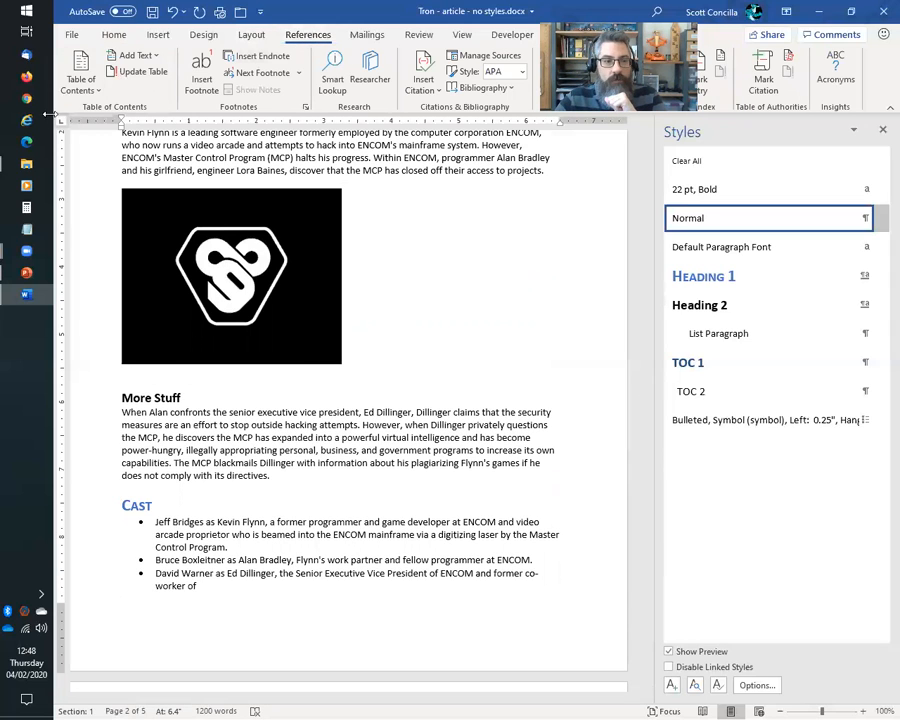
{"action": "left_click", "coordinate": [27, 272]}
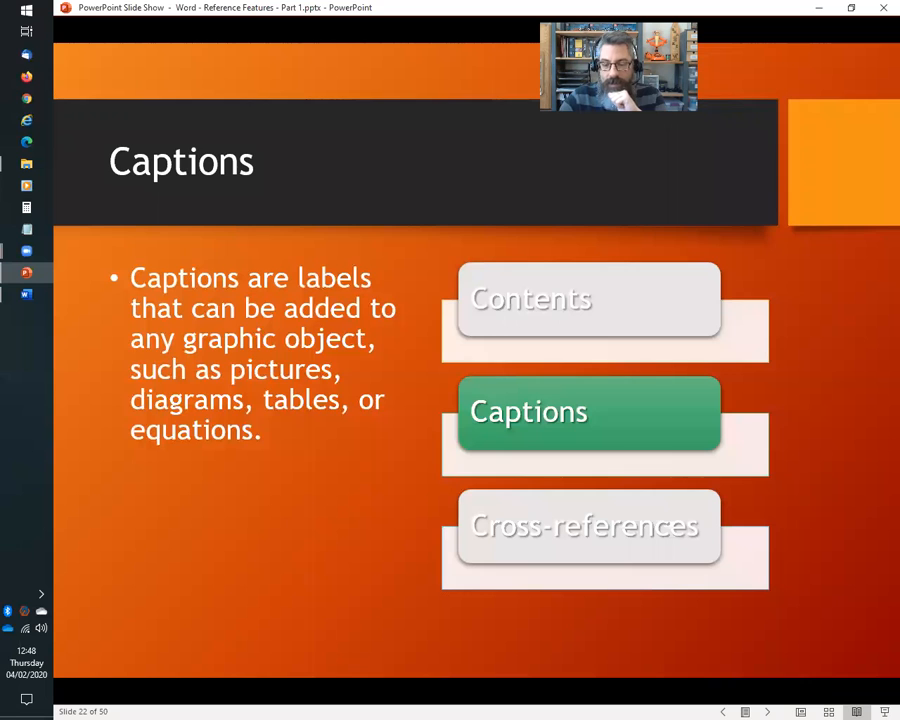
{"action": "key", "text": "Right"}
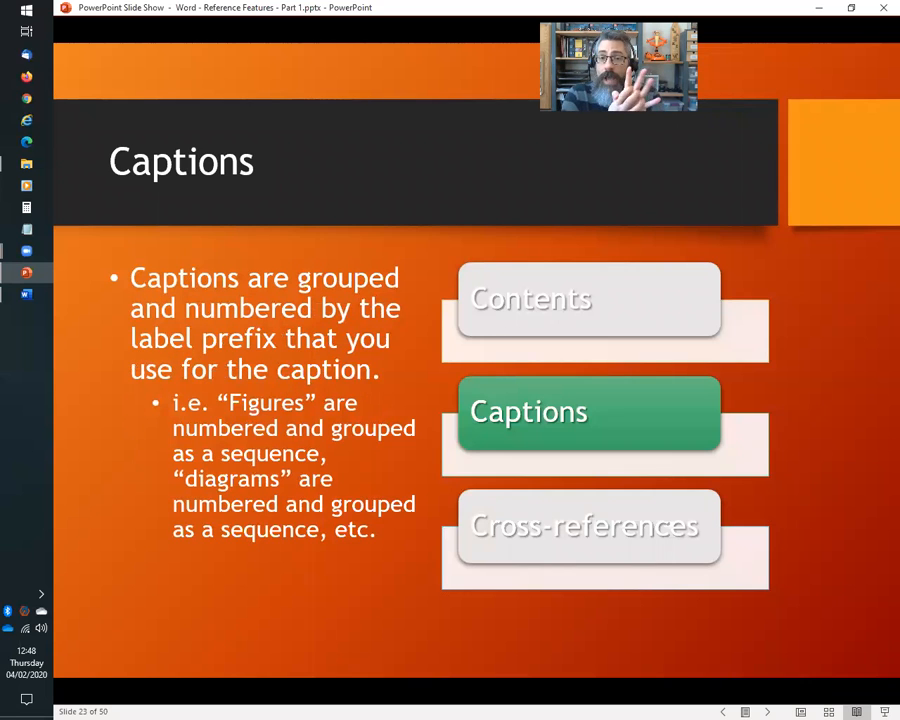
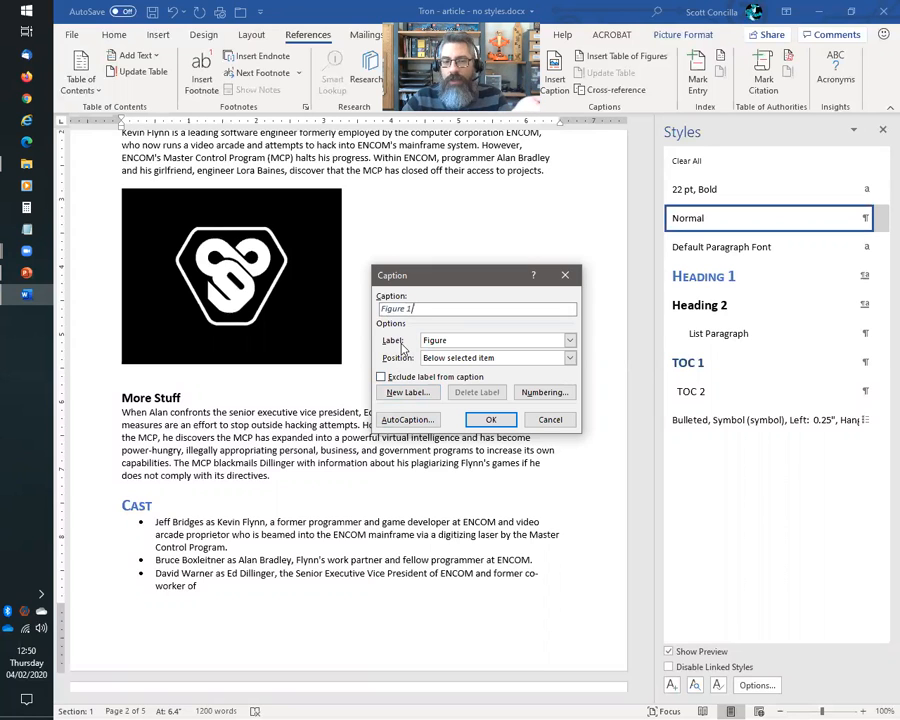
Step: Examine the built-in caption labels and the option for creating a custom label
{"action": "left_click", "coordinate": [570, 341]}
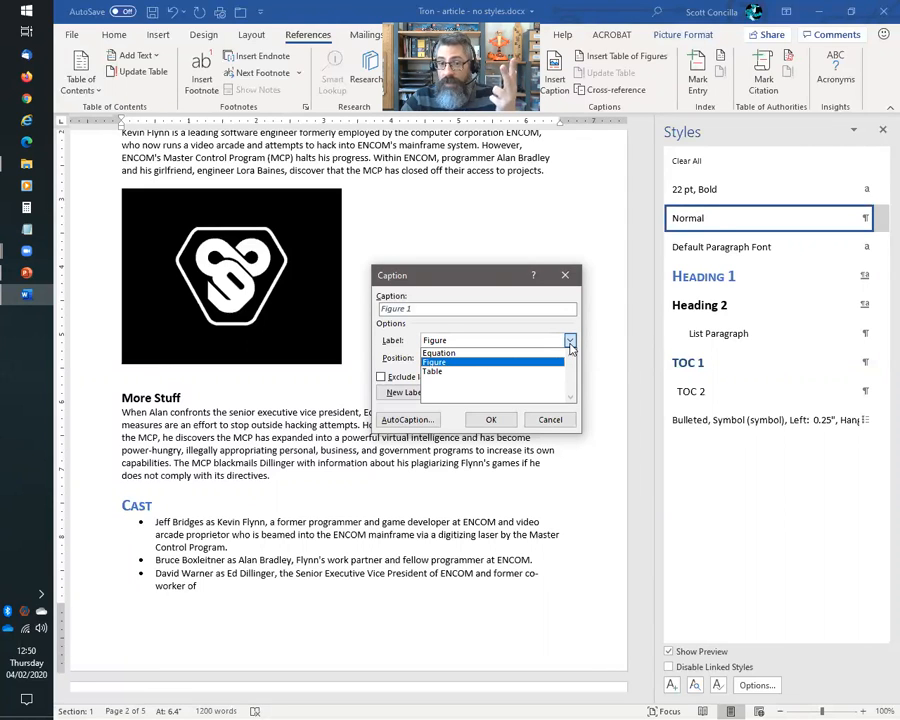
{"action": "left_click", "coordinate": [531, 330]}
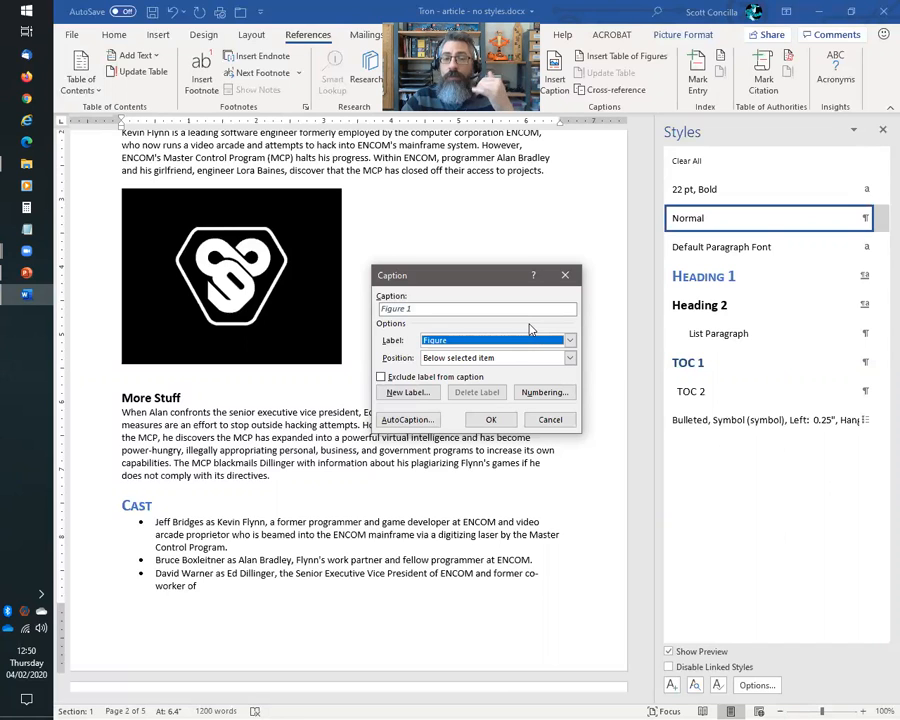
{"action": "left_click", "coordinate": [570, 340]}
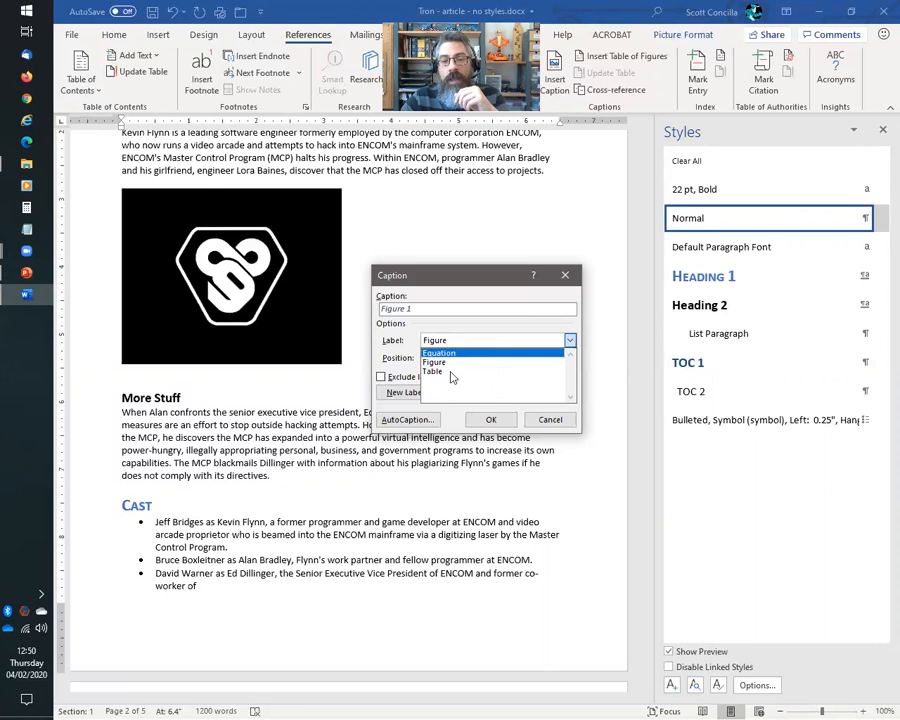
{"action": "left_click", "coordinate": [474, 323]}
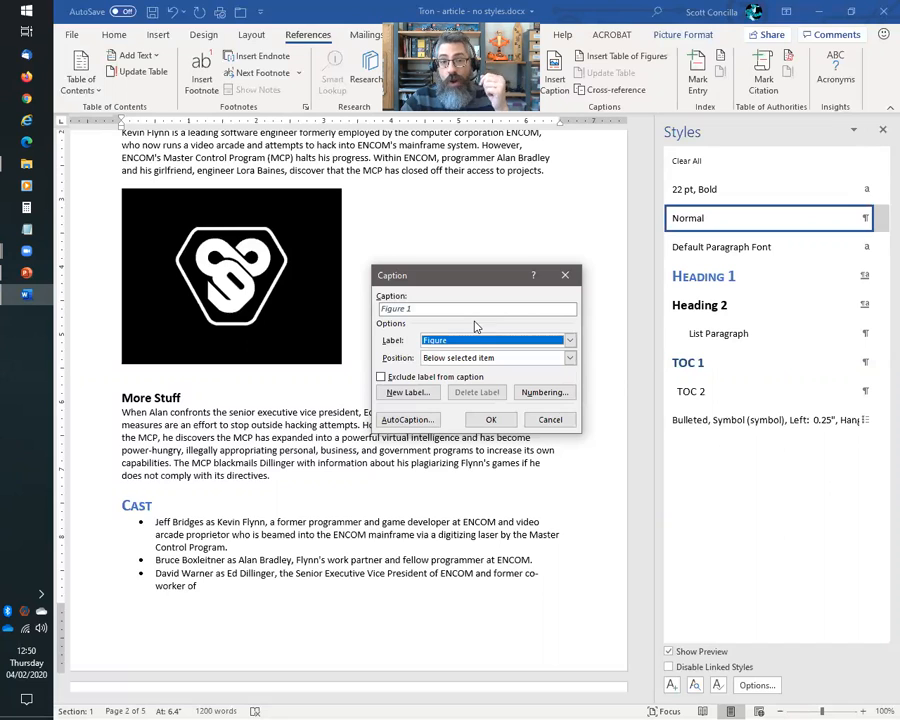
{"action": "left_click", "coordinate": [408, 392]}
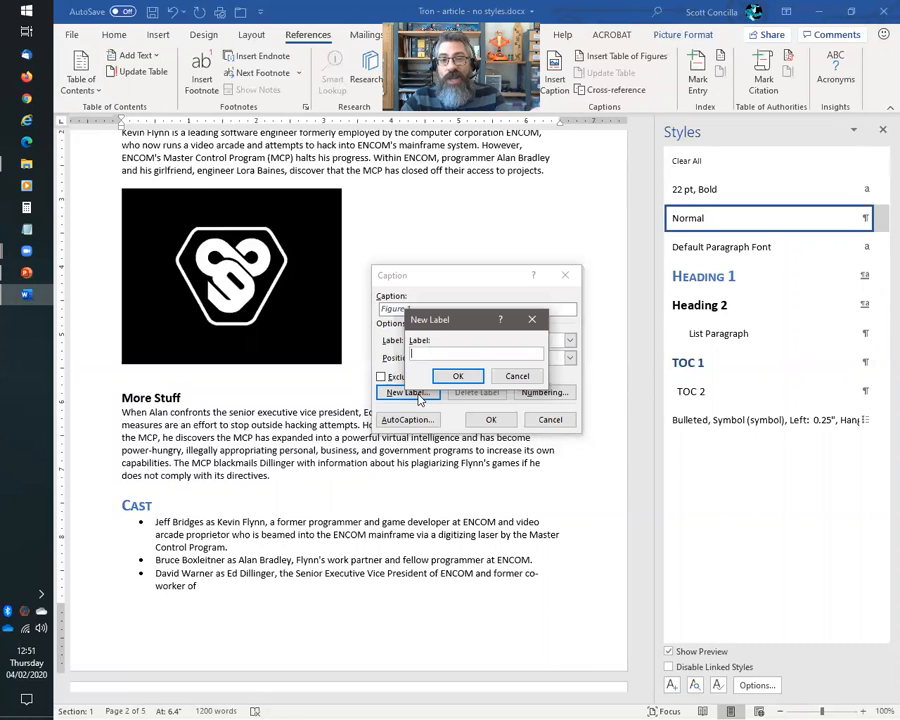
{"action": "left_click", "coordinate": [517, 376]}
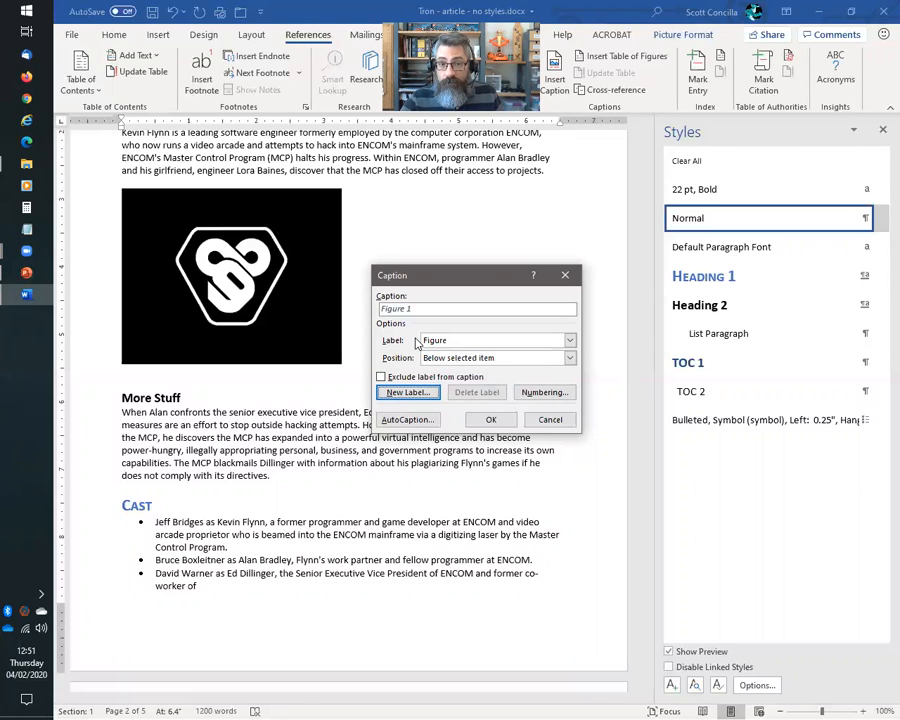
{"action": "left_click", "coordinate": [568, 339]}
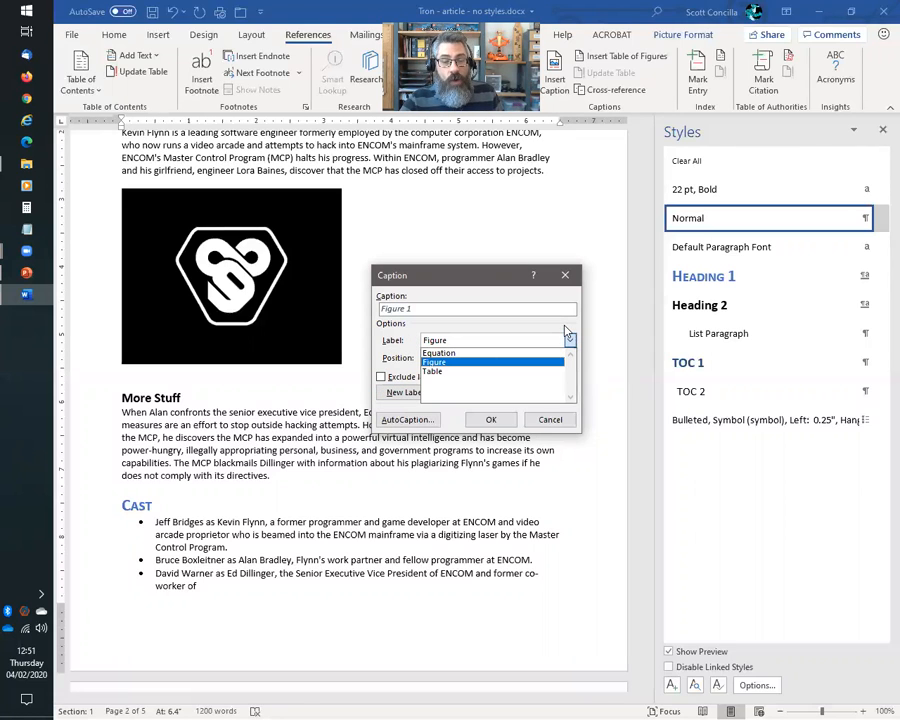
{"action": "left_click", "coordinate": [568, 324]}
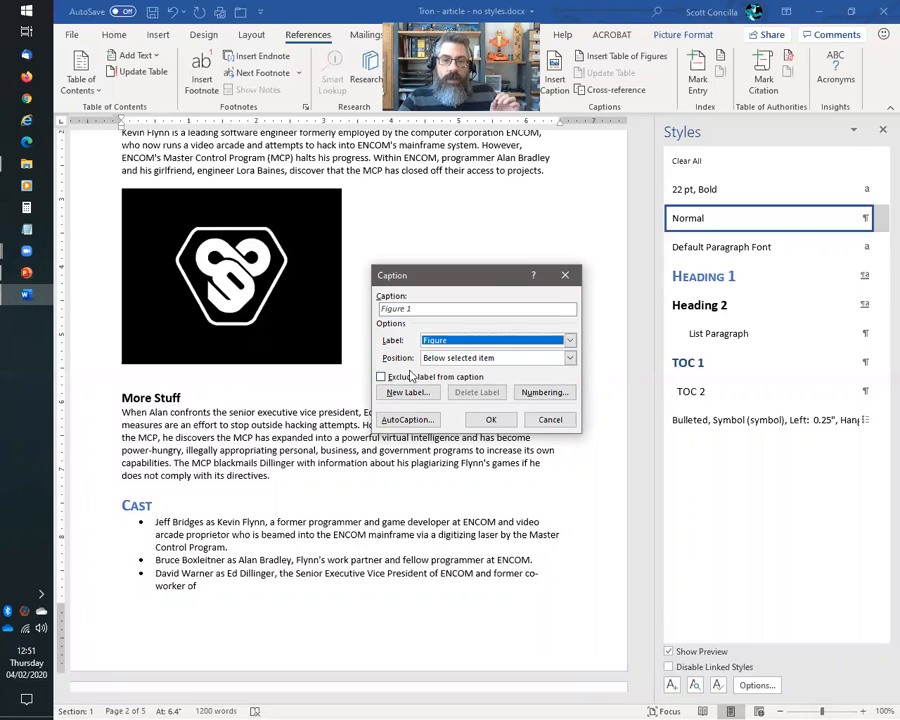
Step: Examine the caption position choices for placing a caption above or below the selected item
{"action": "left_click", "coordinate": [570, 358]}
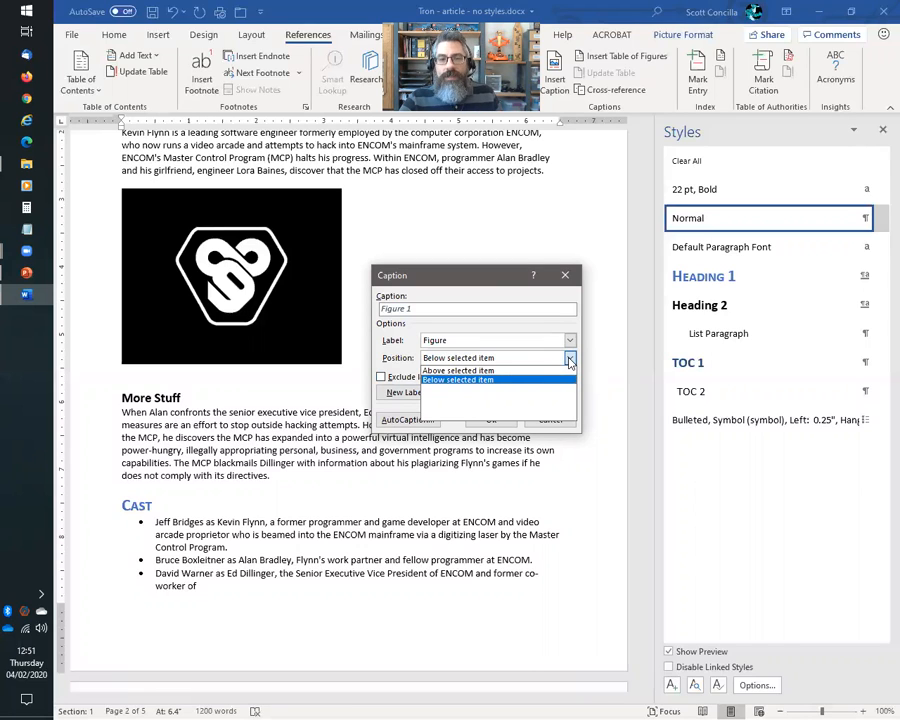
{"action": "left_click", "coordinate": [403, 358]}
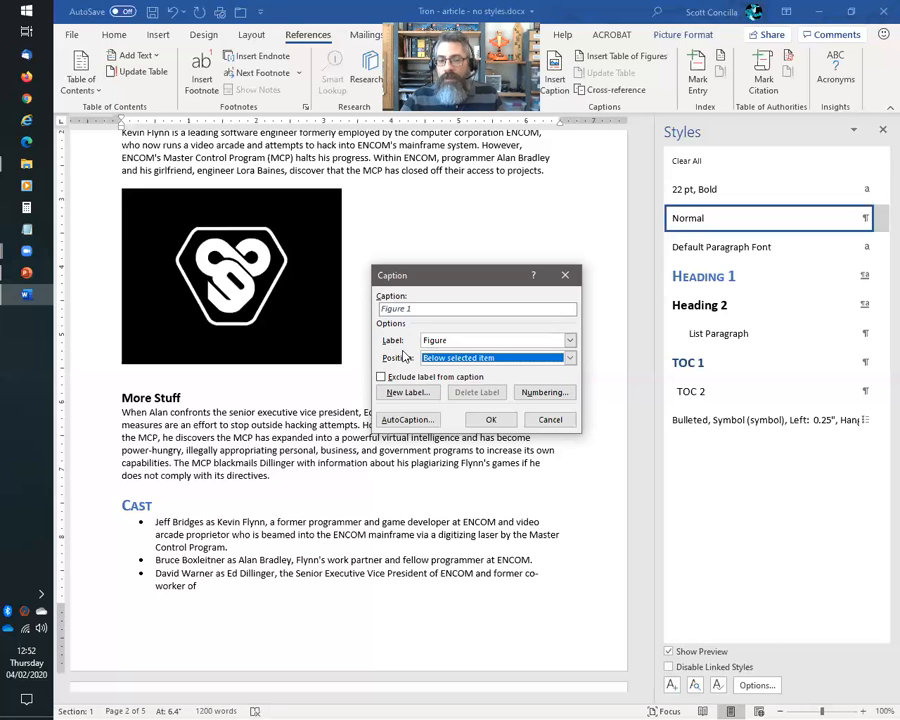
{"action": "left_click", "coordinate": [569, 357]}
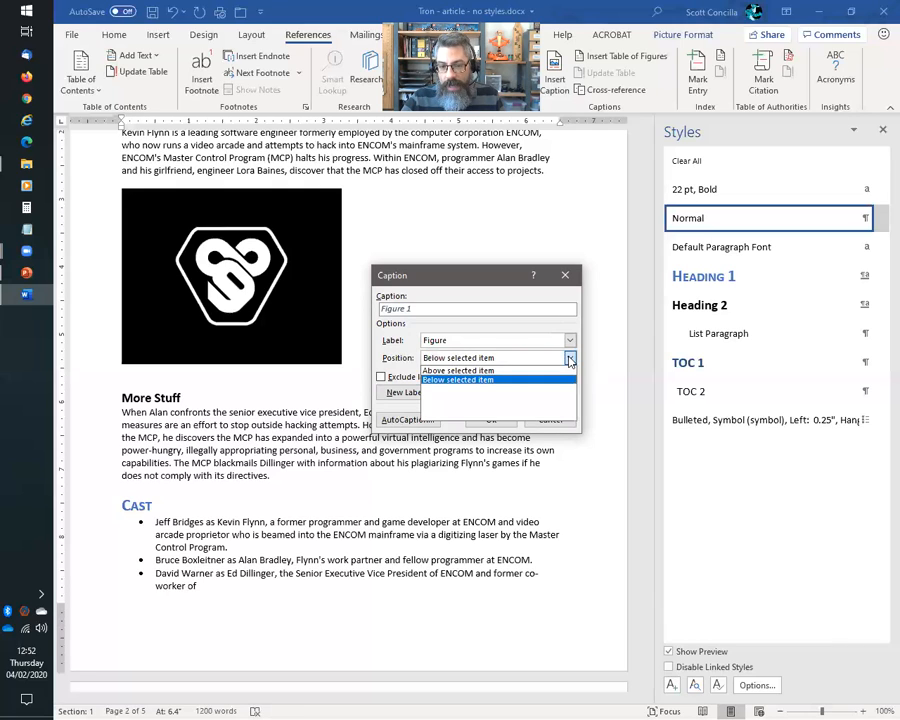
{"action": "left_click", "coordinate": [570, 359]}
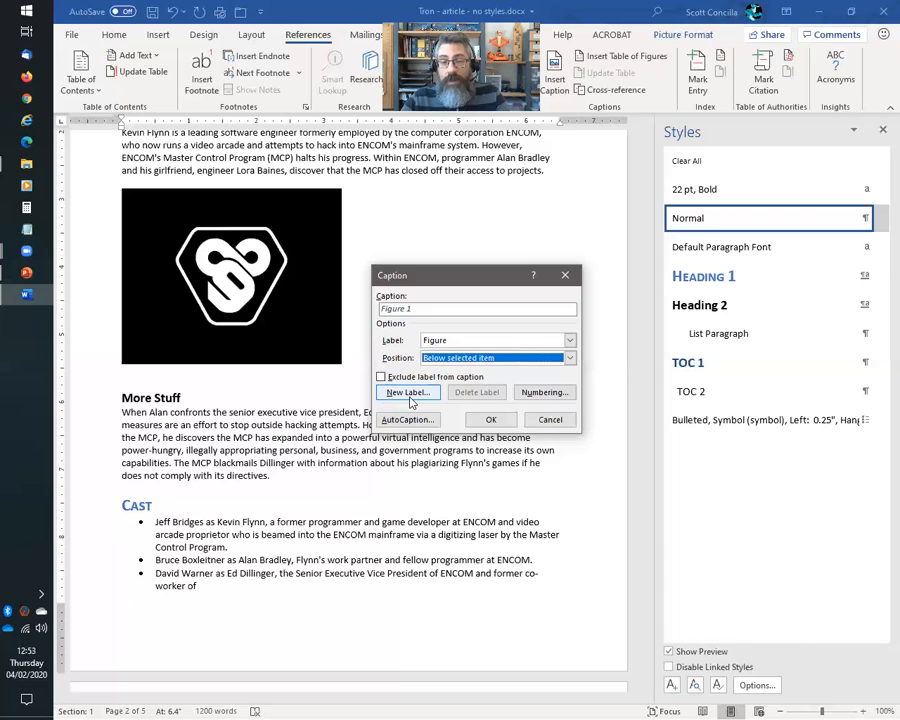
Step: Examine the caption numbering formats and the chapter number option, keeping the 1, 2, 3 format
{"action": "left_click", "coordinate": [546, 396]}
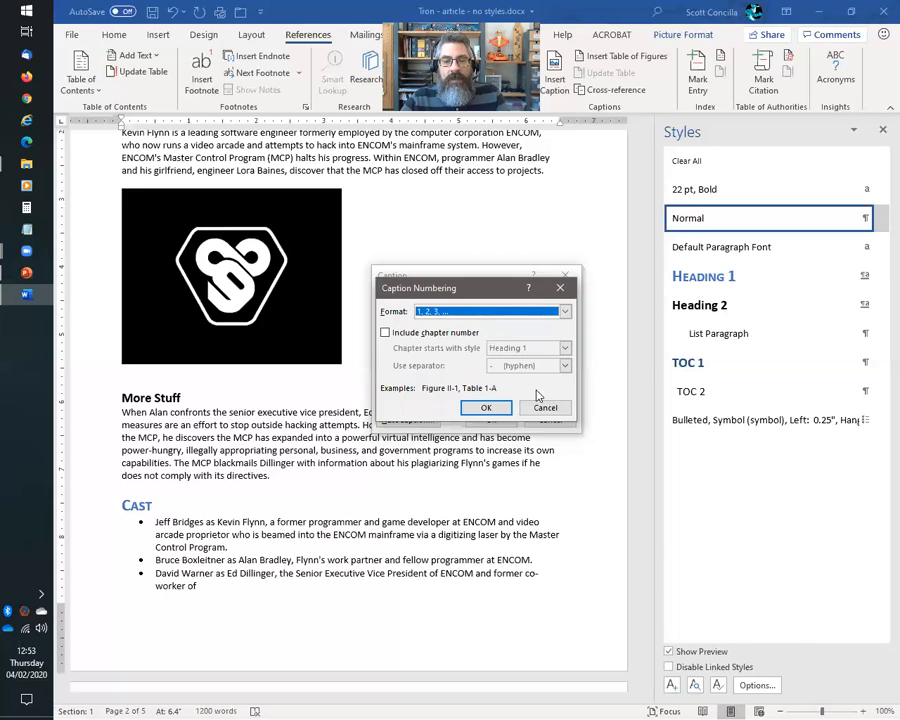
{"action": "left_click", "coordinate": [565, 312]}
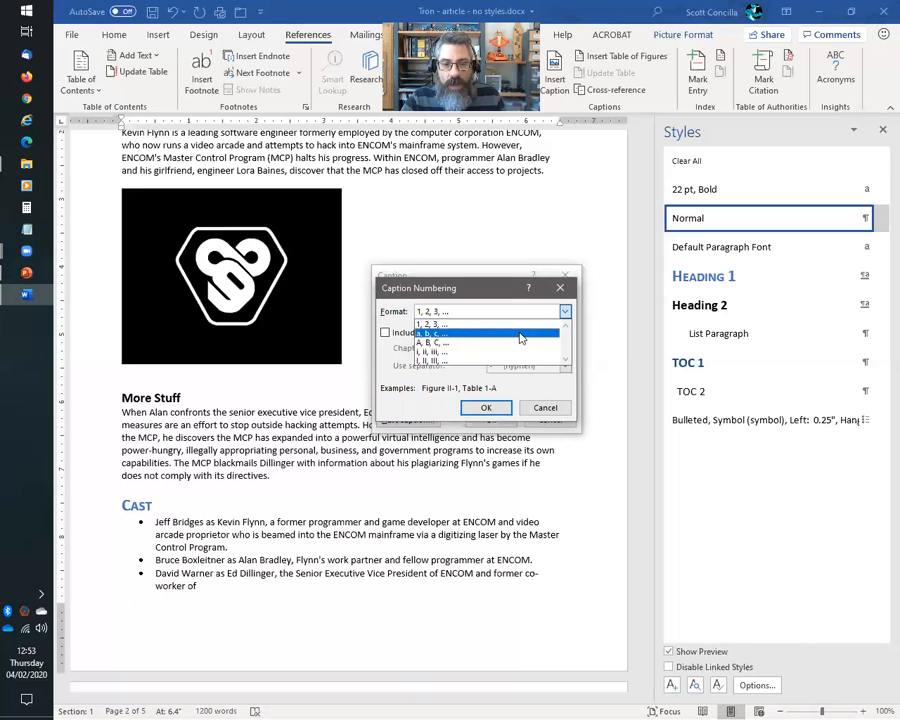
{"action": "key", "text": "Down"}
{"action": "key", "text": "Down"}
{"action": "key", "text": "Down"}
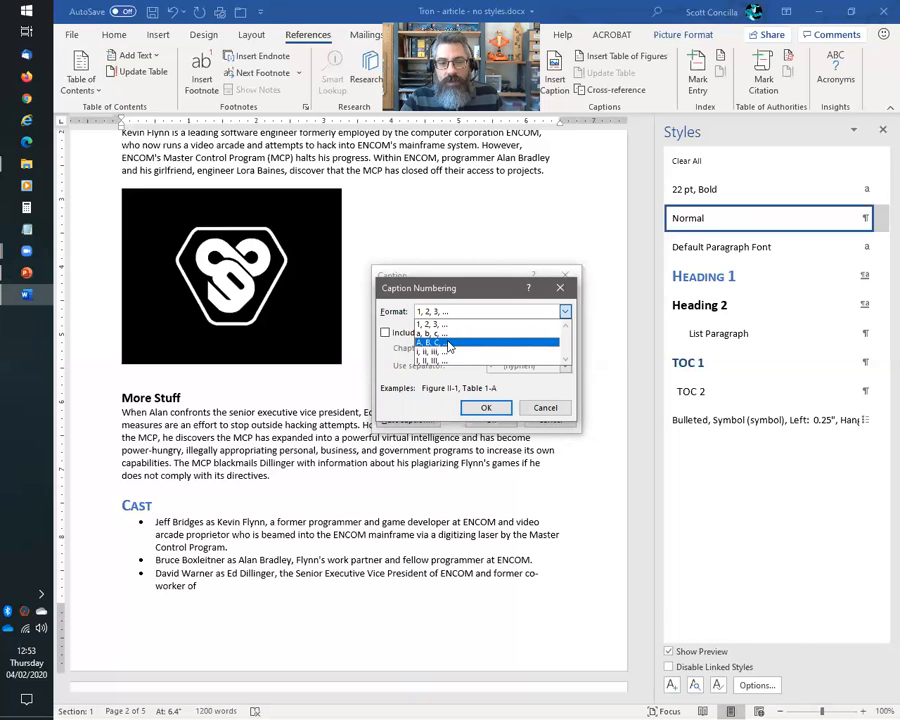
{"action": "left_click", "coordinate": [475, 297]}
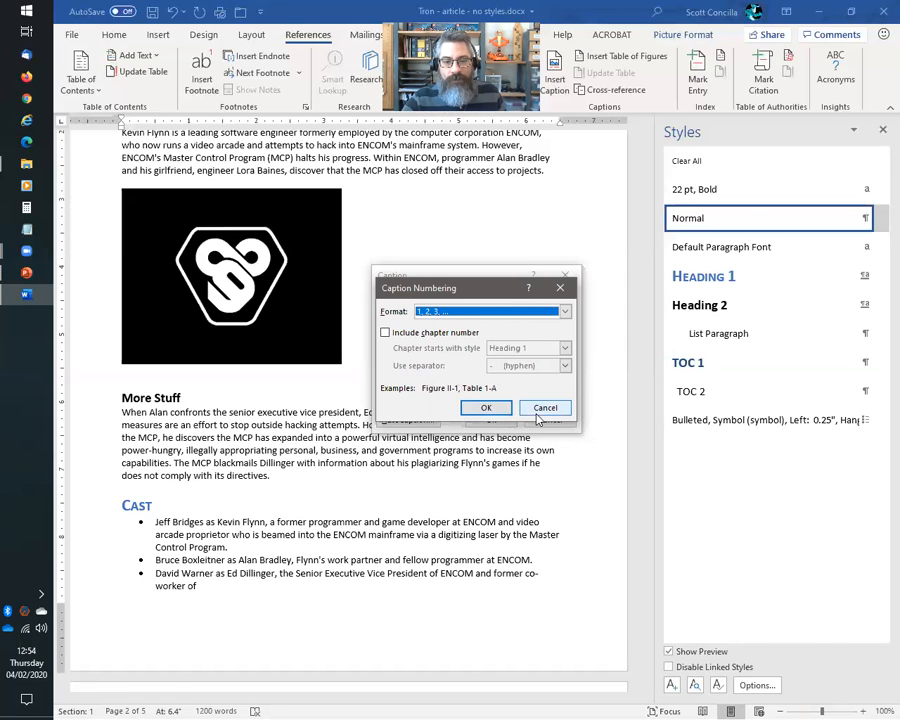
{"action": "left_click", "coordinate": [484, 407]}
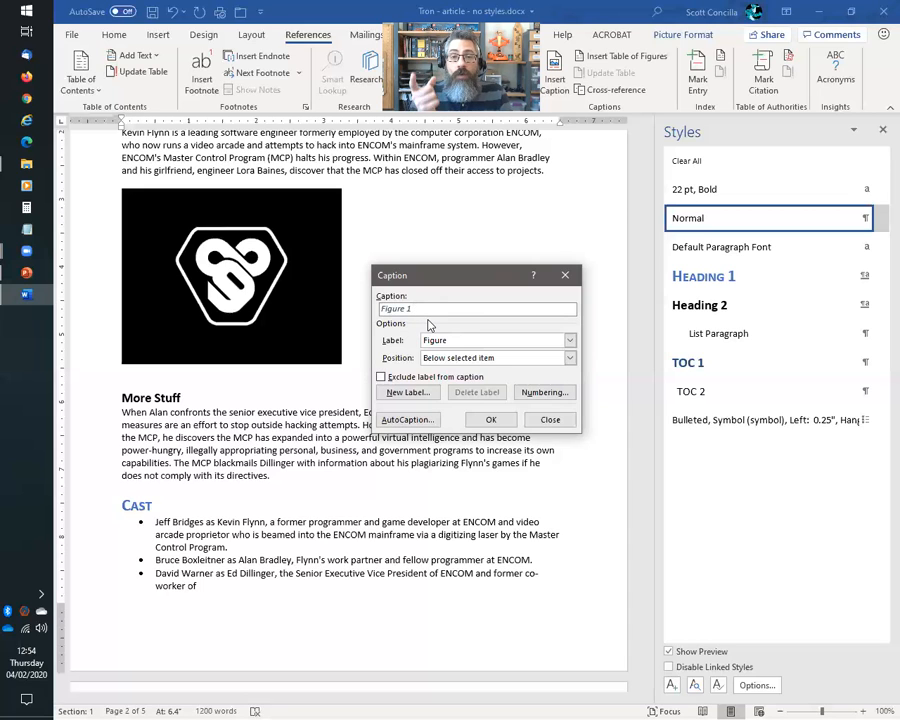
Step: Switch to the PowerPoint slide show, advance through the Captions slides on options and caption text, and return to Word
{"action": "key", "text": "alt+Tab"}
{"action": "key", "text": "Right"}
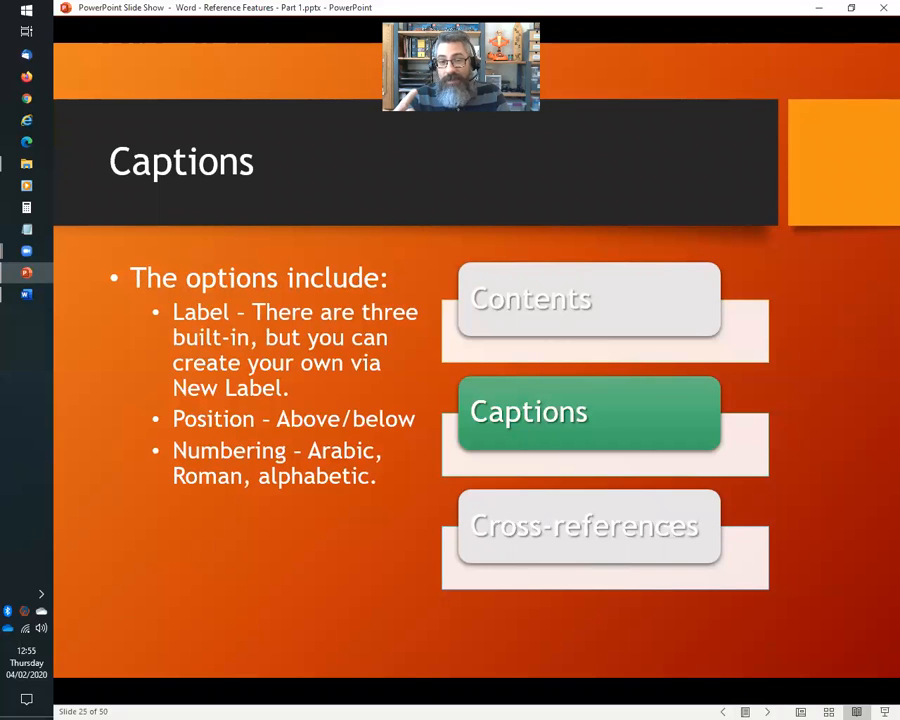
{"action": "key", "text": "Right"}
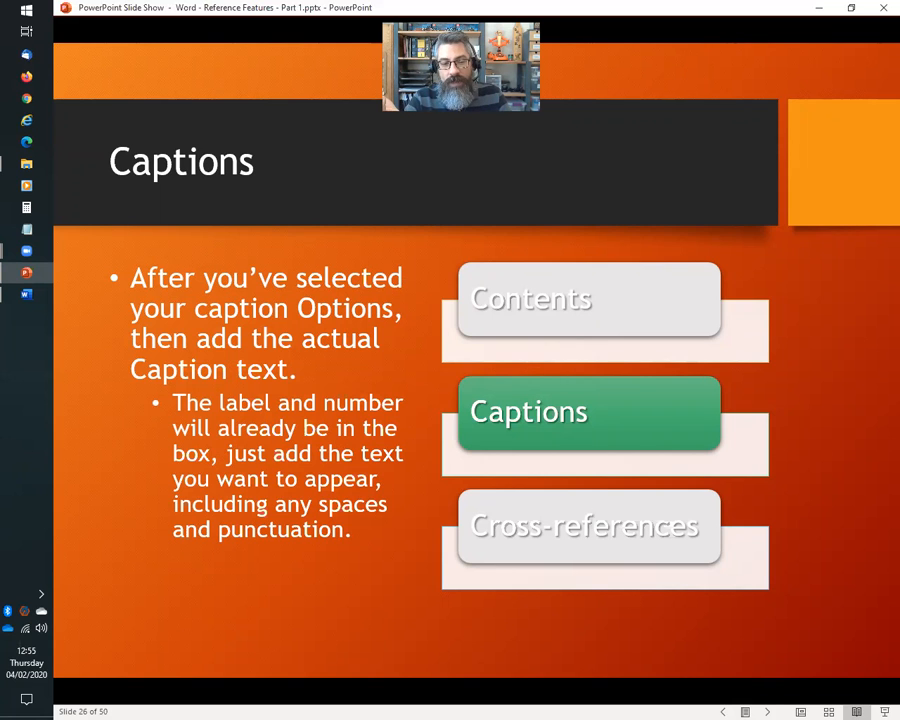
{"action": "key", "text": "alt+Tab"}
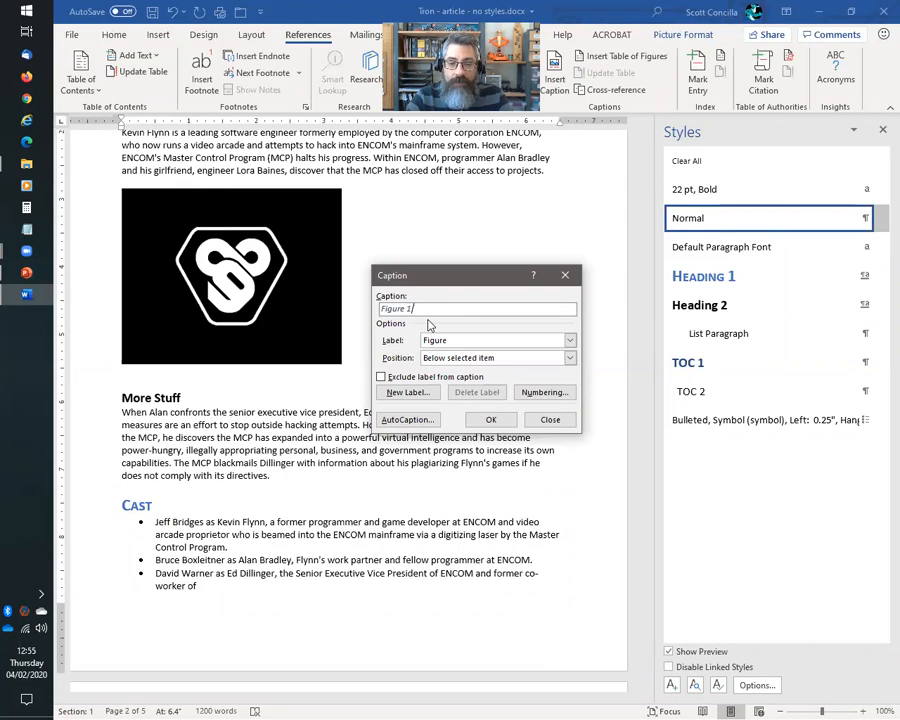
Step: Try a colon and a hyphen as separators after the label and number of the logo picture's caption
{"action": "type", "text": ":"}
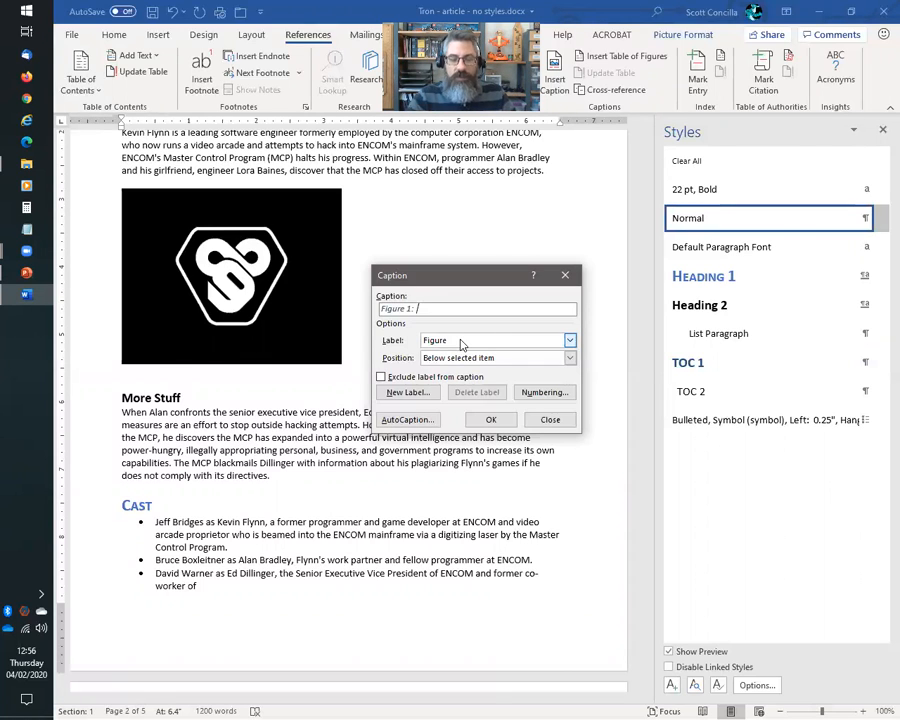
{"action": "key", "text": "BackSpace"}
{"action": "key", "text": "BackSpace"}
{"action": "type", "text": "-"}
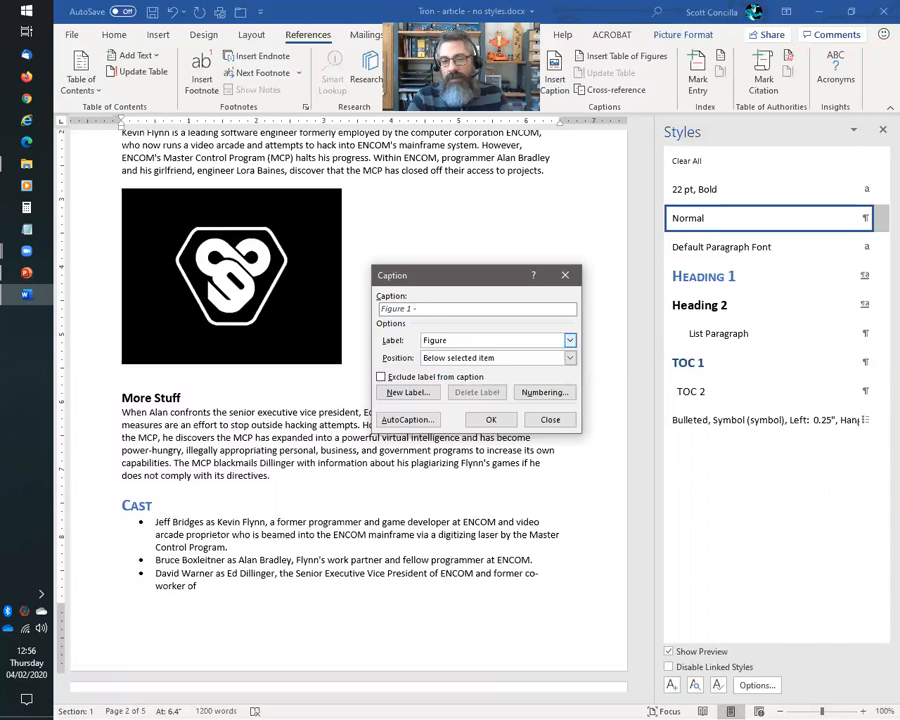
{"action": "key", "text": "BackSpace"}
{"action": "key", "text": "BackSpace"}
Step: Insert the caption 'Figure 1: Tron Legacy "89 Forever" logo' below the logo picture
{"action": "type", "text": ":"}
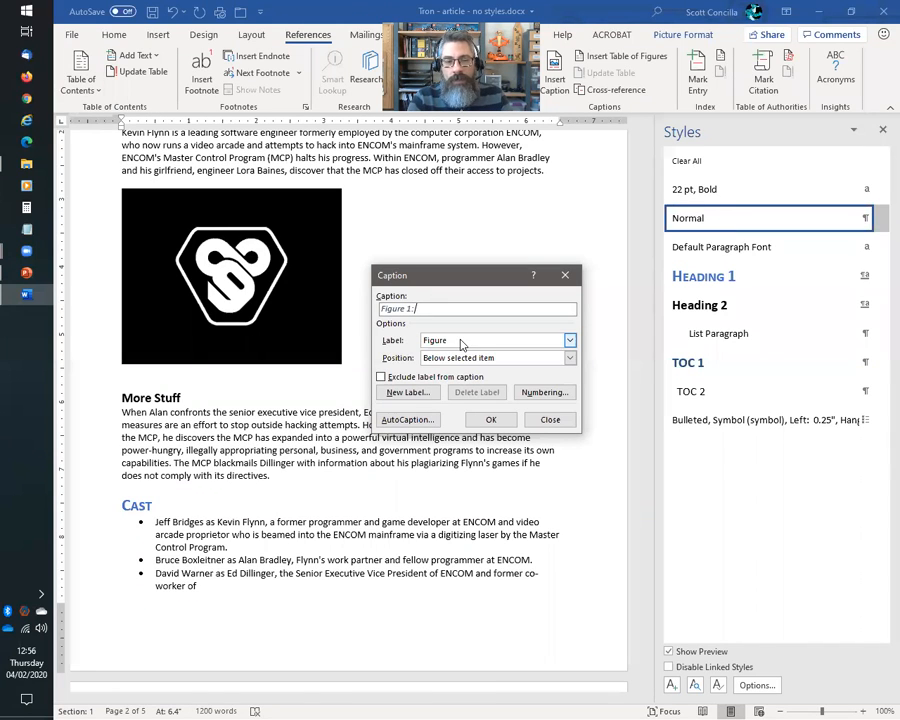
{"action": "type", "text": " Tron Legacy"}
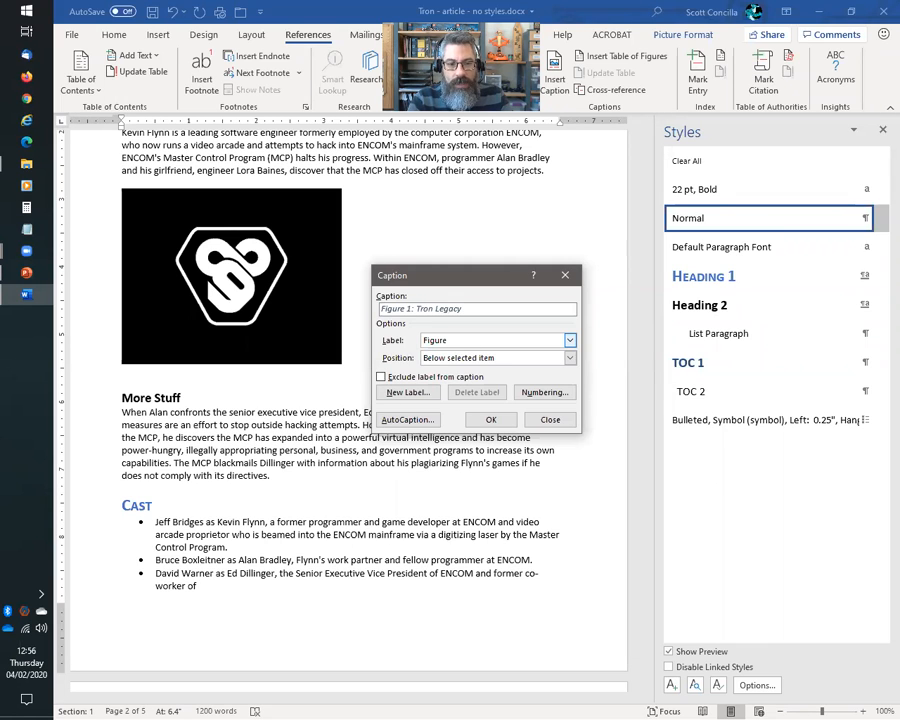
{"action": "type", "text": " 89 Forev"}
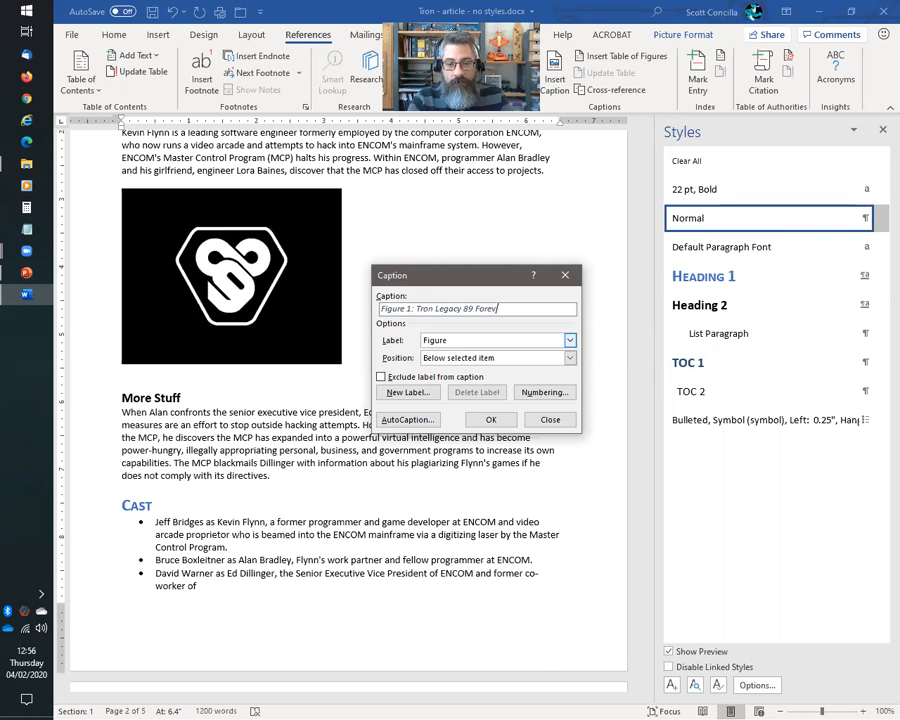
{"action": "type", "text": "er logo"}
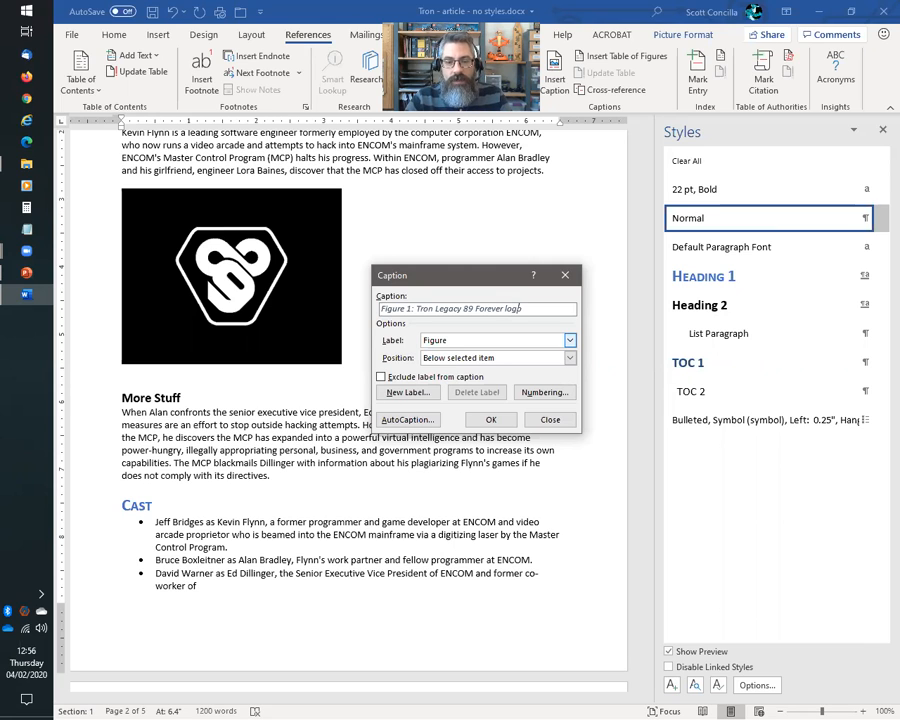
{"action": "left_click", "coordinate": [449, 308]}
{"action": "type", "text": "\""}
{"action": "key", "text": "Right"}
{"action": "key", "text": "Right"}
{"action": "key", "text": "Right"}
{"action": "type", "text": "r\""}
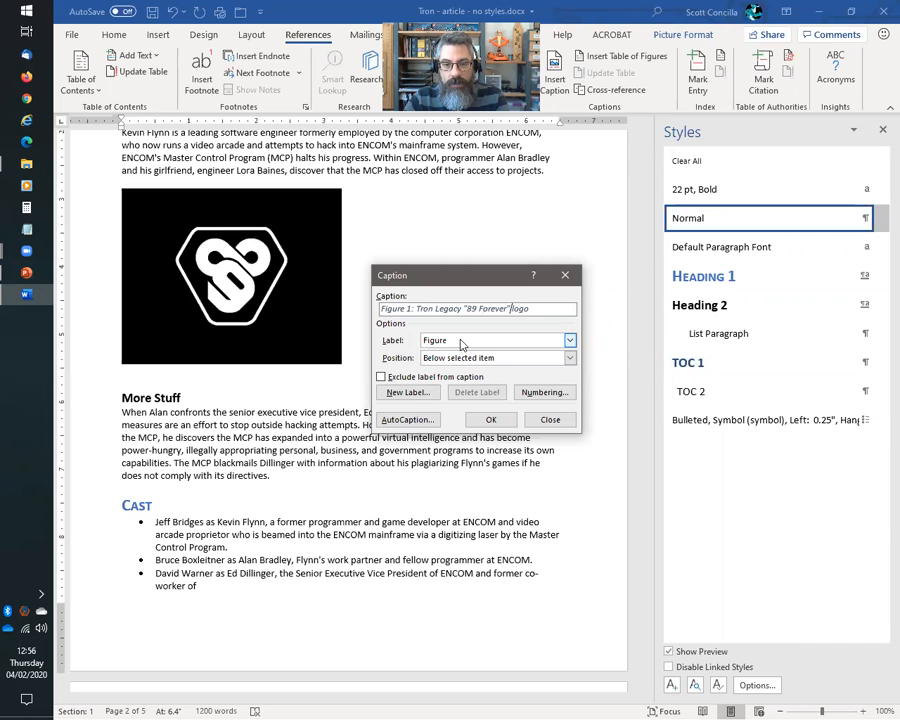
{"action": "left_click", "coordinate": [491, 419]}
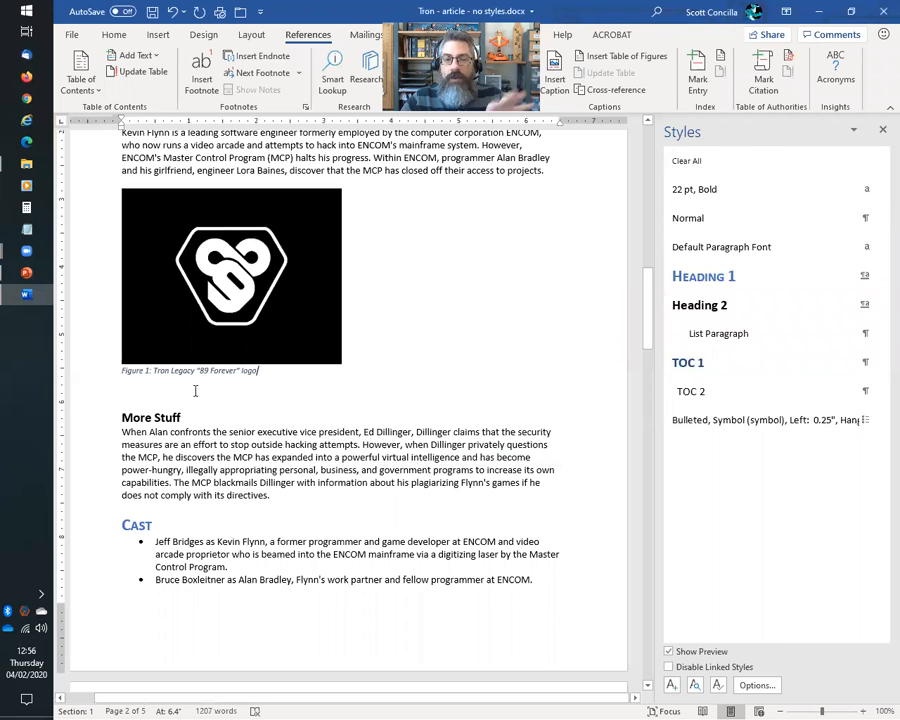
Step: Remove the blank paragraph between the logo caption and the More Stuff heading
{"action": "left_click", "coordinate": [125, 392]}
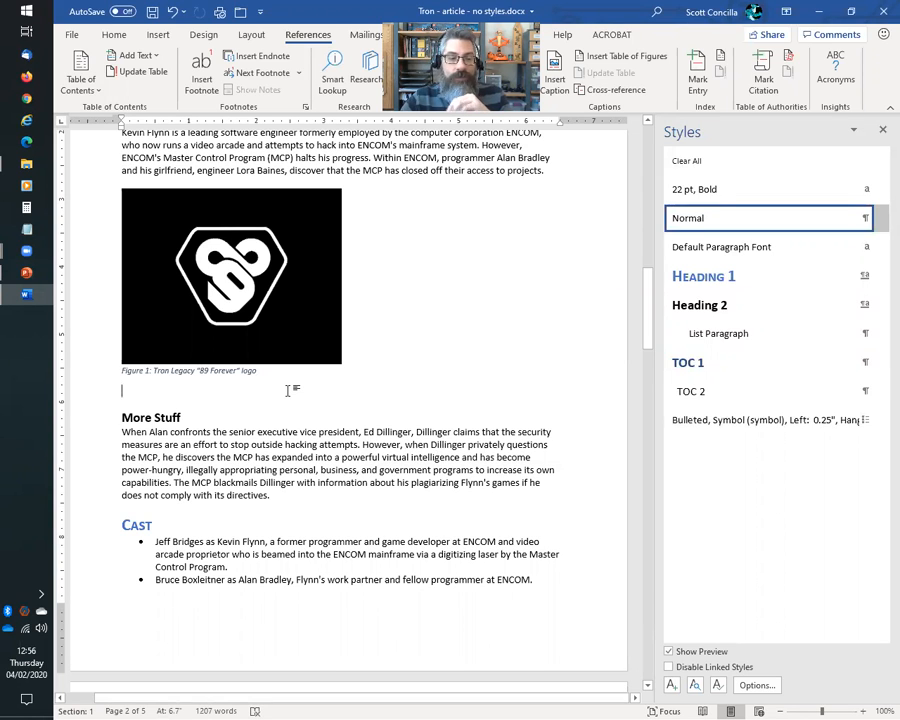
{"action": "key", "text": "BackSpace"}
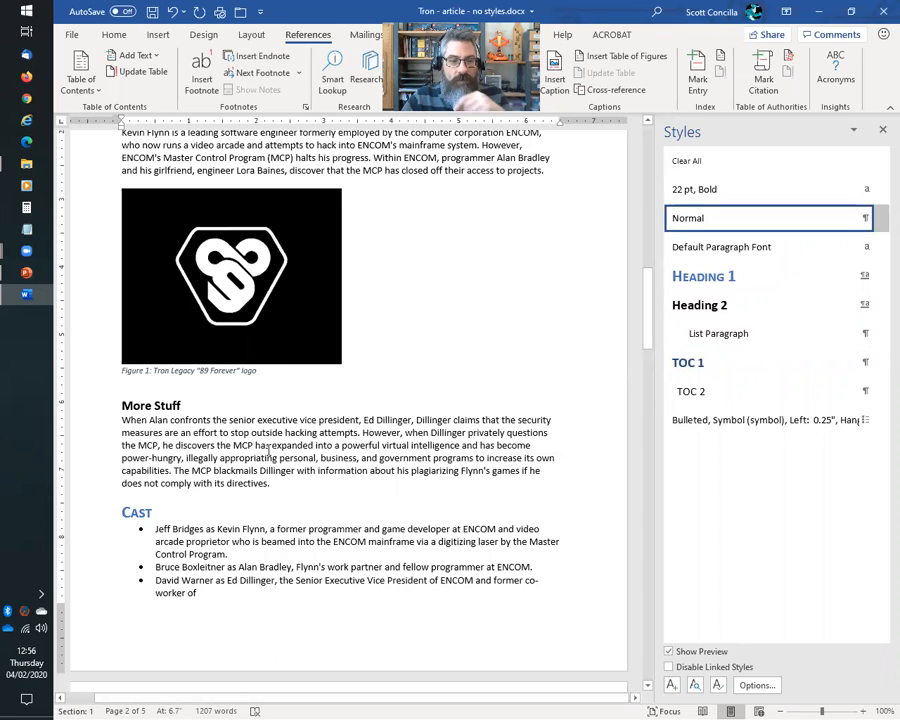
Step: Insert the caption 'Figure 2: Disney castle with Tron theme' below the castle picture in the Books section
{"action": "scroll", "coordinate": [268, 458], "scroll_direction": "down", "scroll_amount": 4}
{"action": "scroll", "coordinate": [268, 458], "scroll_direction": "down", "scroll_amount": 20}
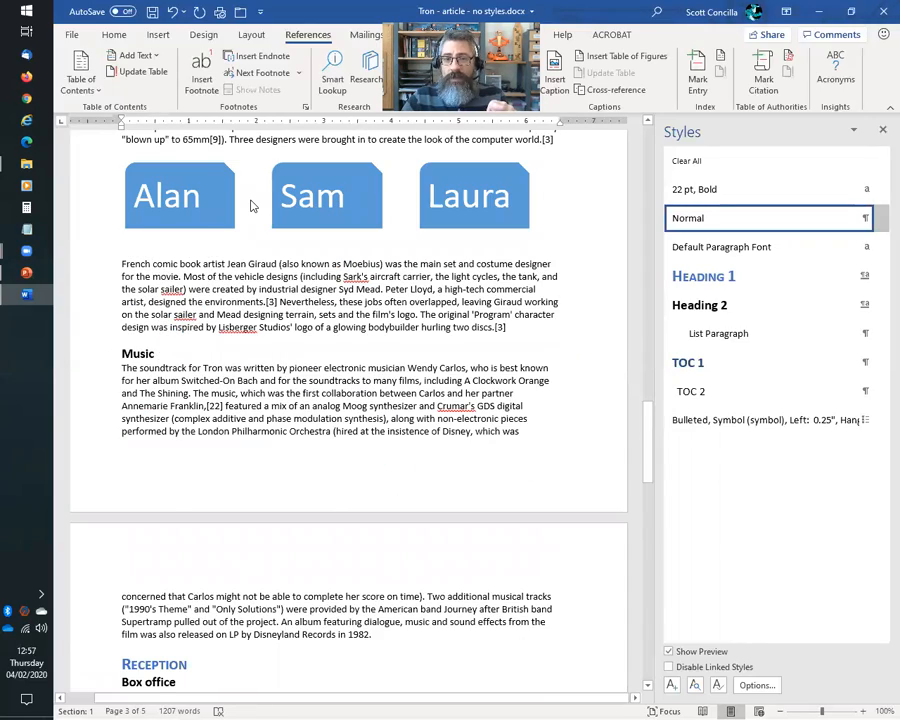
{"action": "scroll", "coordinate": [238, 465], "scroll_direction": "down", "scroll_amount": 14}
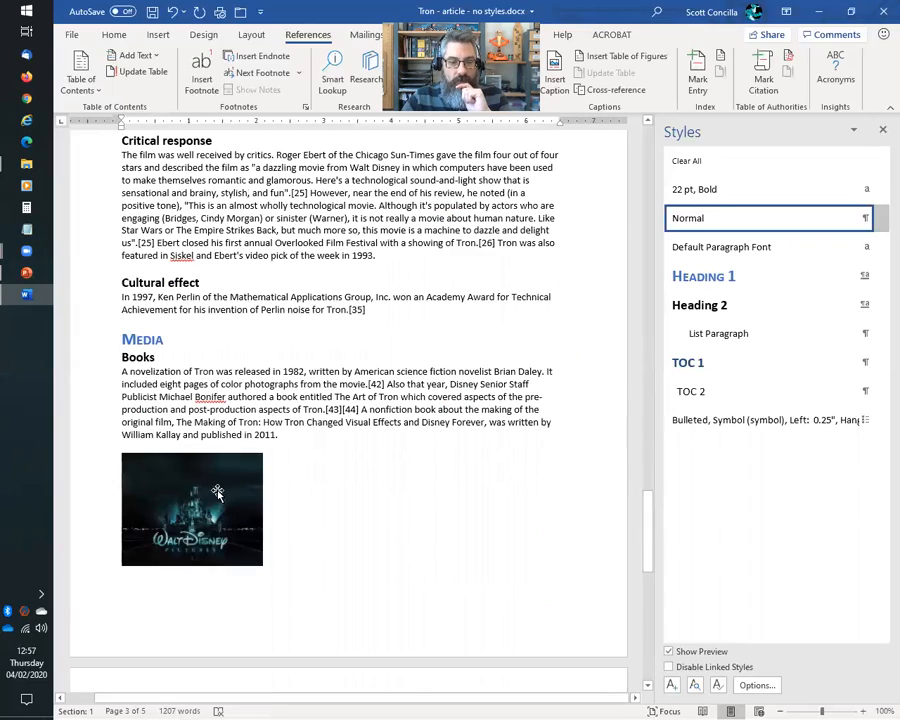
{"action": "left_click", "coordinate": [217, 492]}
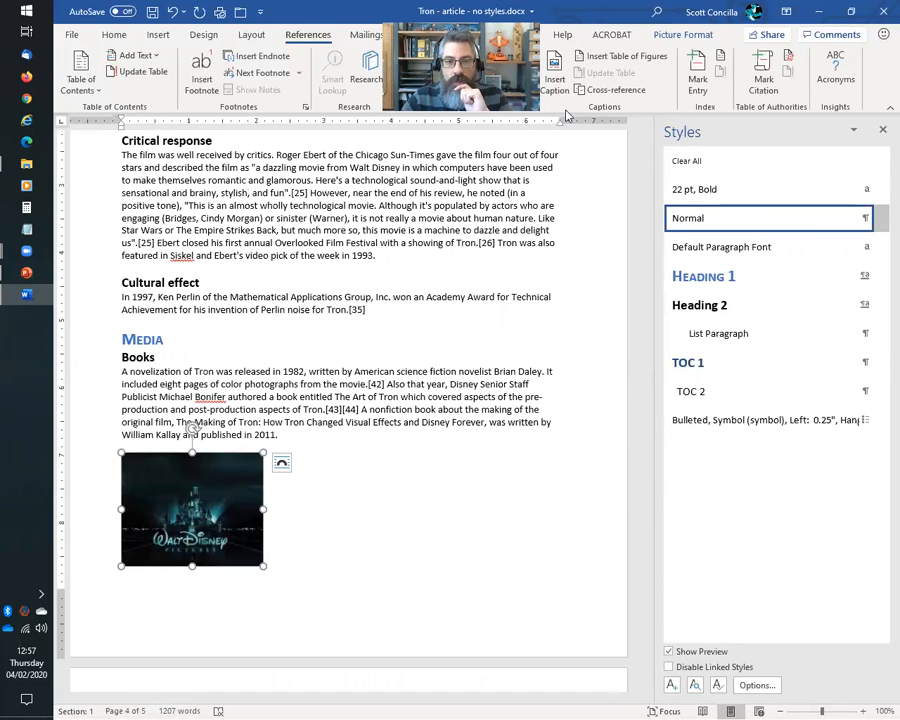
{"action": "left_click", "coordinate": [555, 79]}
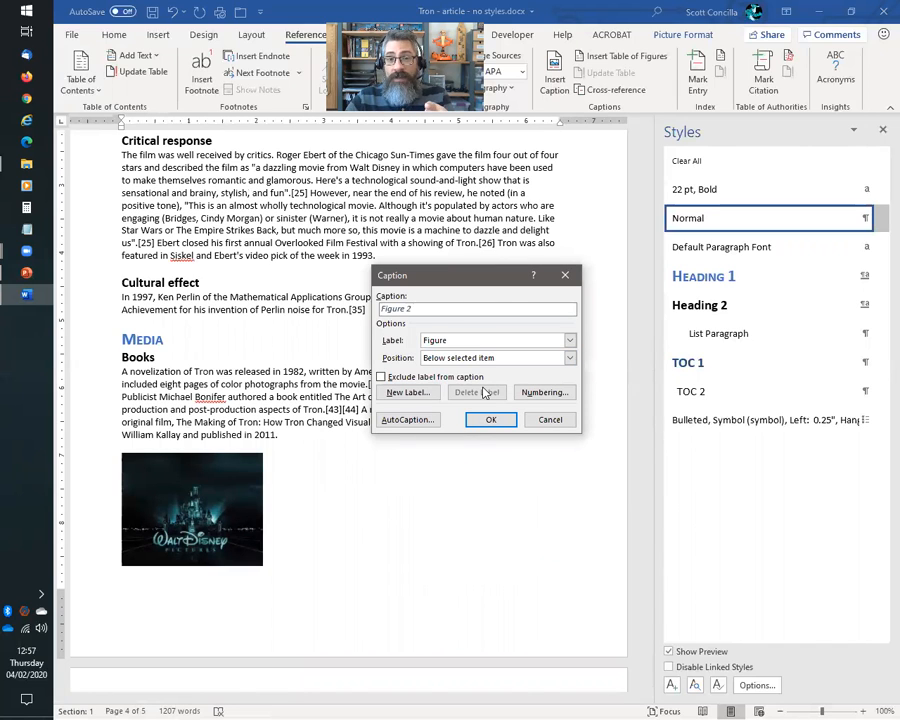
{"action": "left_click", "coordinate": [436, 312]}
{"action": "type", "text": ":"}
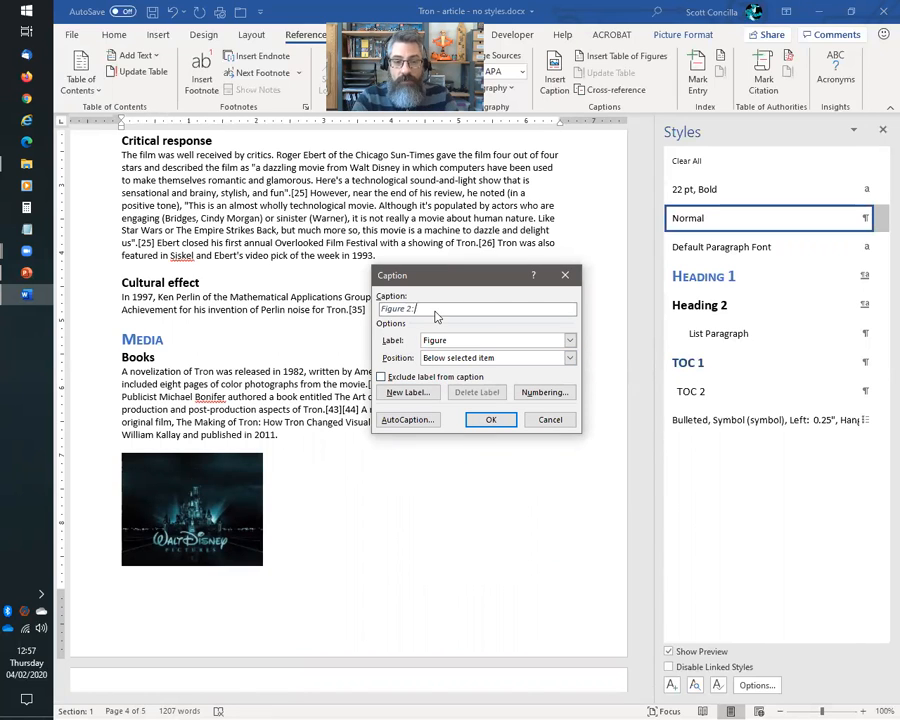
{"action": "type", "text": " Disney co"}
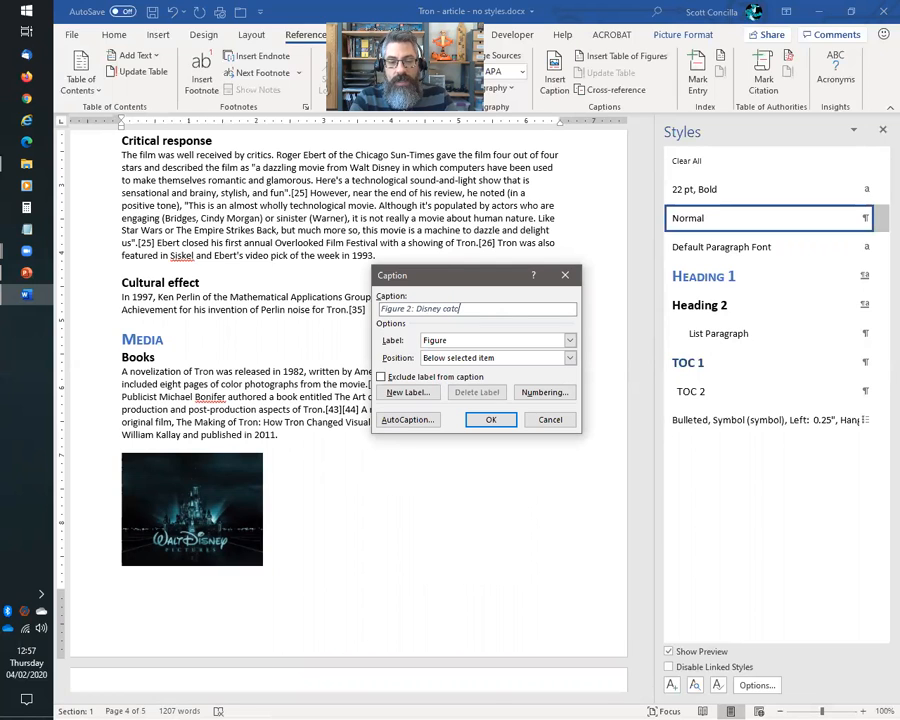
{"action": "type", "text": "stle with Tron Theme"}
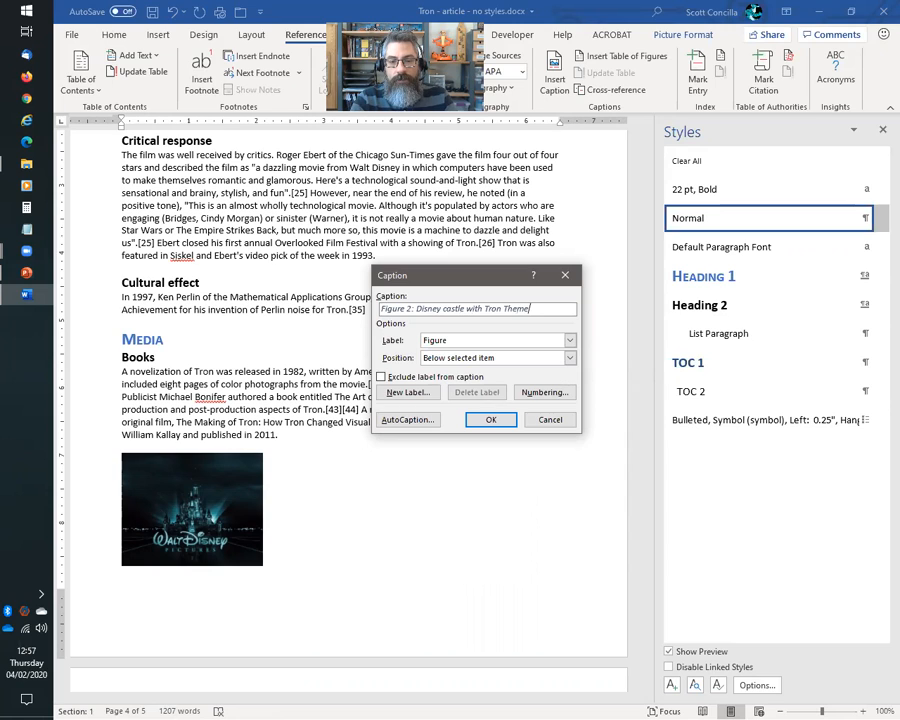
{"action": "key", "text": "BackSpace"}
{"action": "key", "text": "BackSpace"}
{"action": "key", "text": "BackSpace"}
{"action": "type", "text": "theme"}
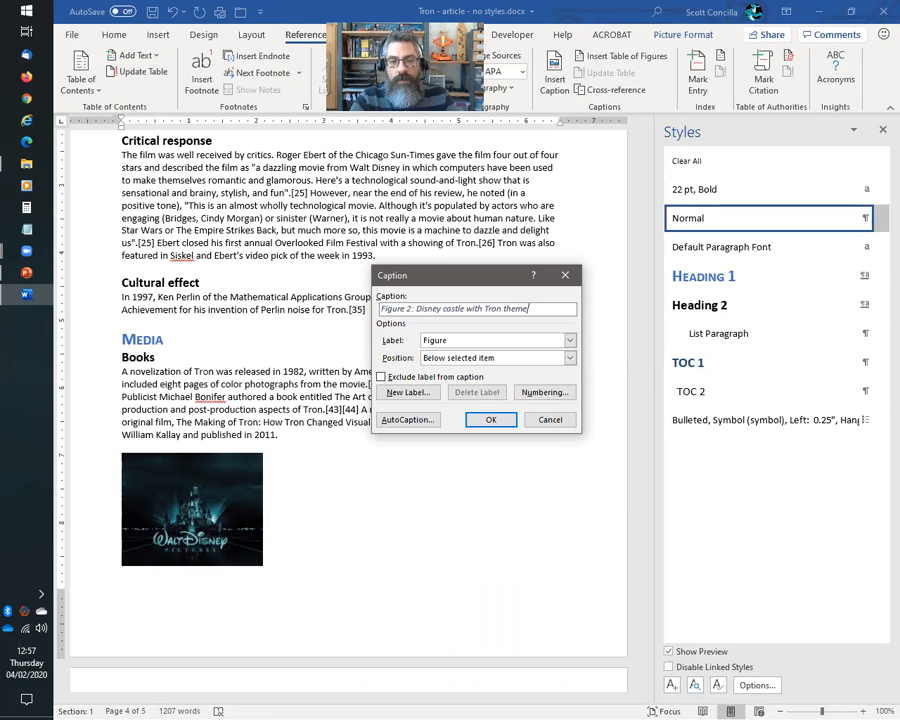
{"action": "left_click", "coordinate": [491, 422]}
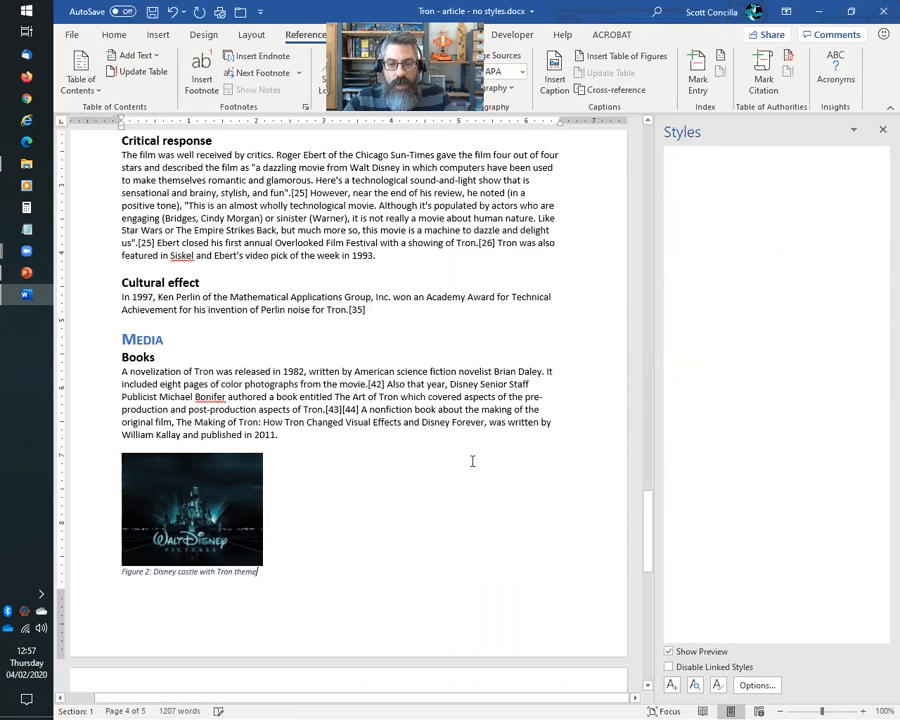
Step: Create a new caption label 'Diagram' for the SmartArt graphic in the Pre-production section
{"action": "scroll", "coordinate": [386, 488], "scroll_direction": "up", "scroll_amount": 4}
{"action": "scroll", "coordinate": [388, 490], "scroll_direction": "up", "scroll_amount": 10}
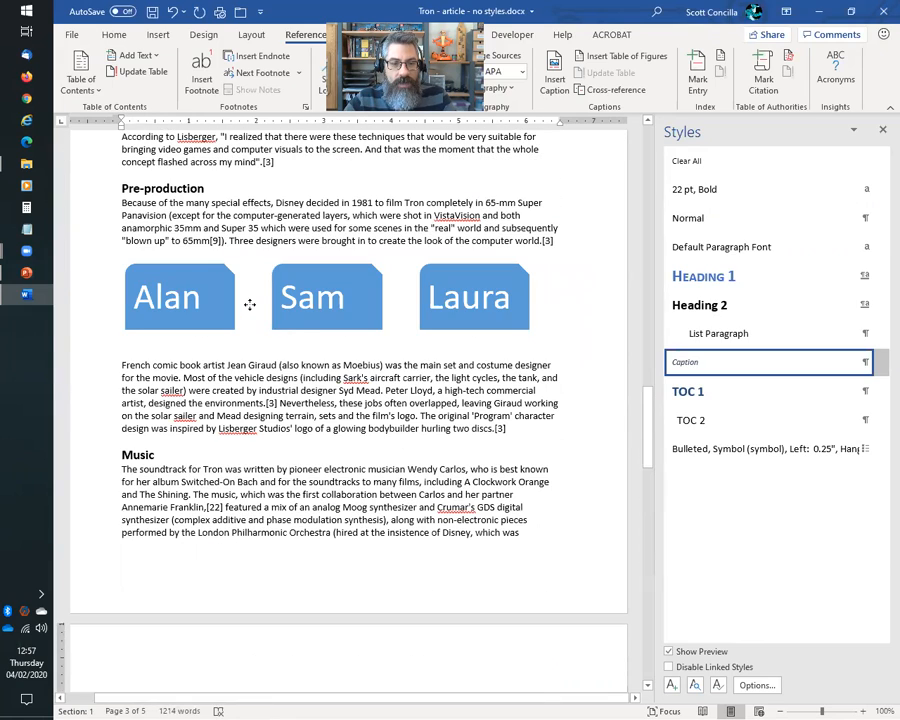
{"action": "left_click", "coordinate": [258, 264]}
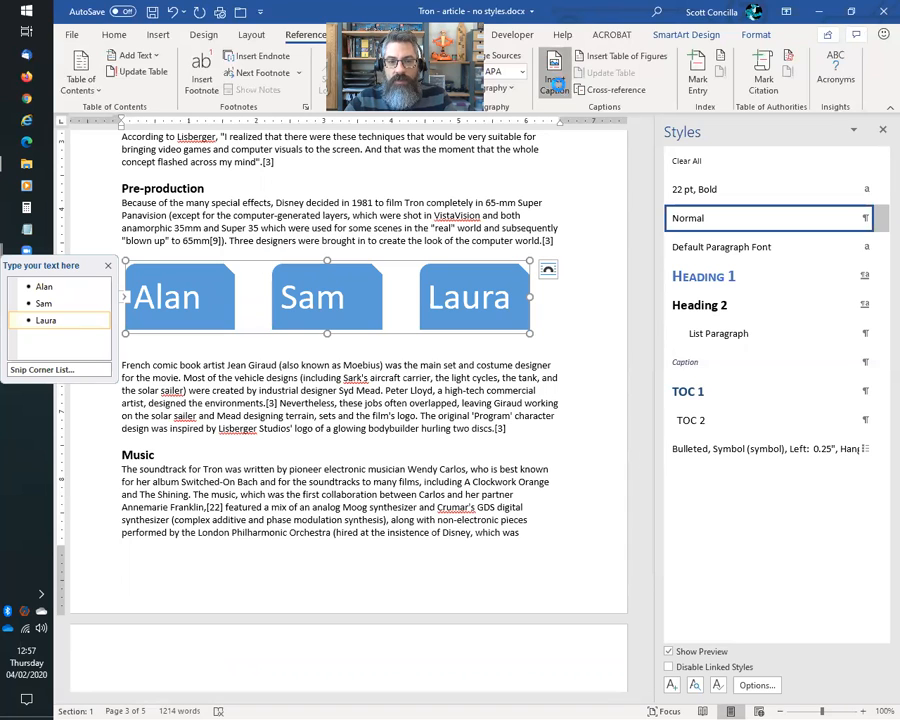
{"action": "left_click", "coordinate": [555, 85]}
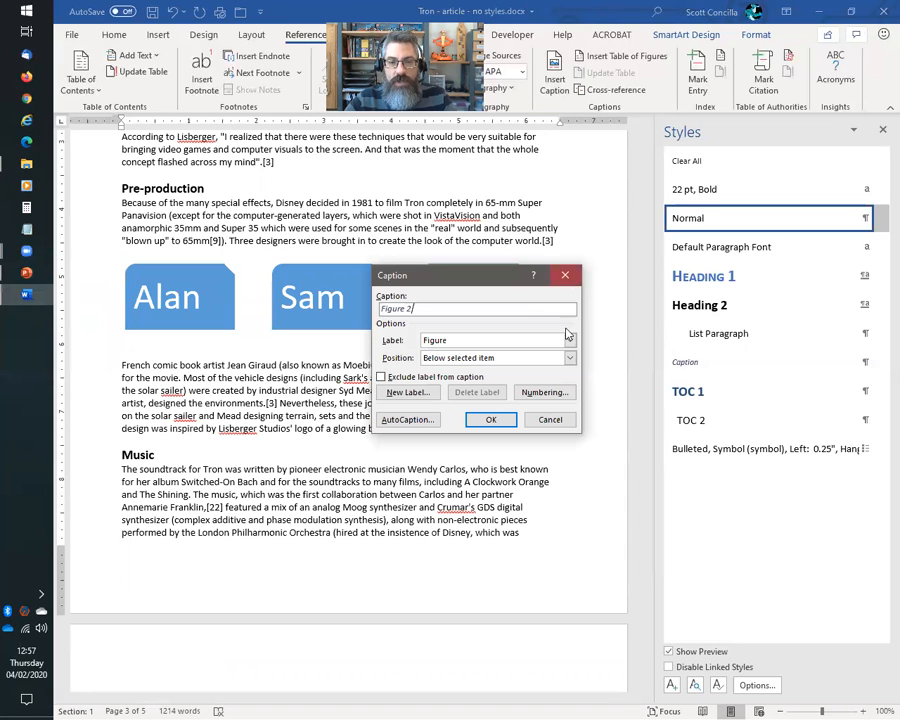
{"action": "left_click", "coordinate": [396, 395]}
{"action": "type", "text": "Diagram"}
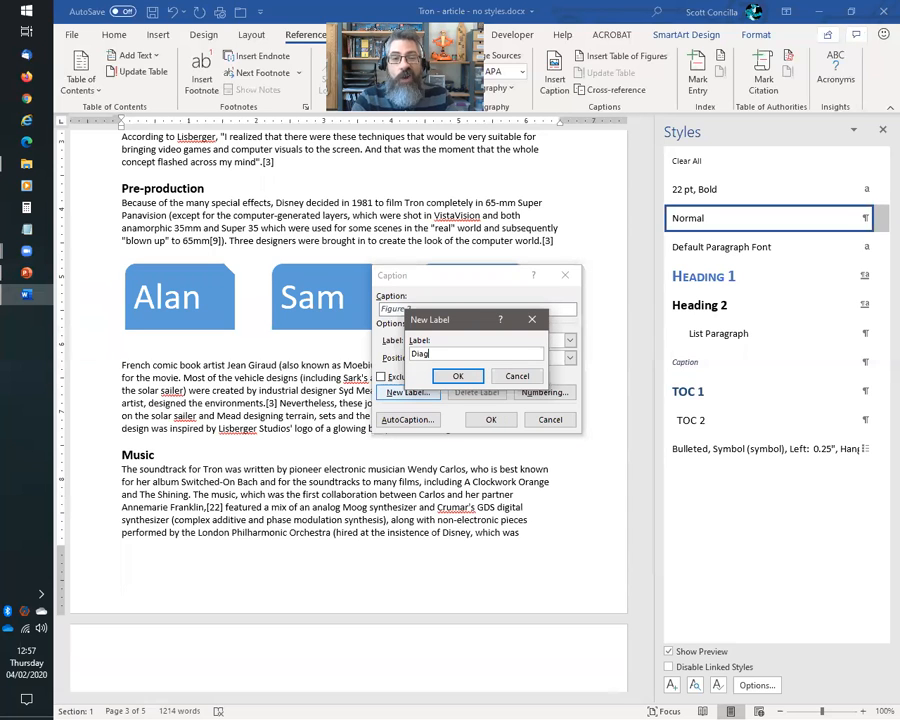
{"action": "left_click", "coordinate": [458, 375]}
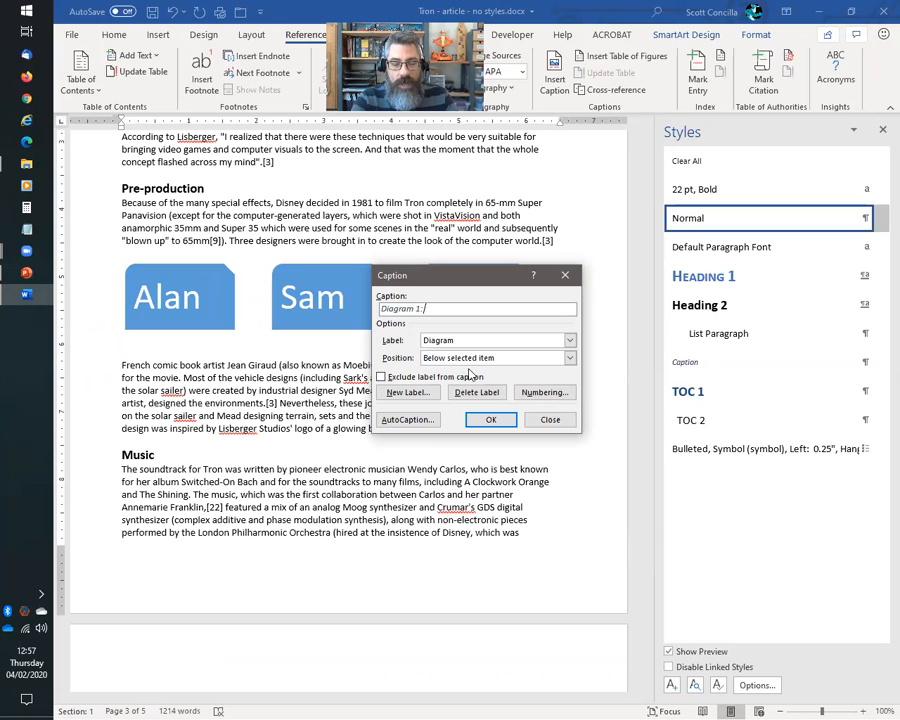
Step: Insert the caption 'Diagram 1: Characters in the movies.' below the SmartArt graphic
{"action": "type", "text": "Chr"}
{"action": "type", "text": "arac"}
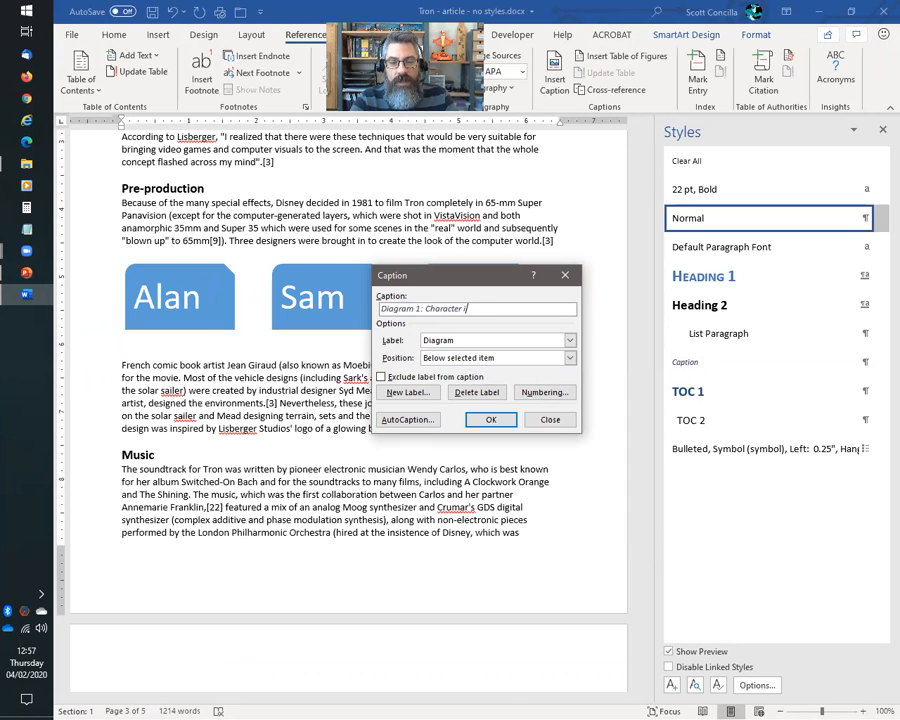
{"action": "type", "text": "ters in the movies."}
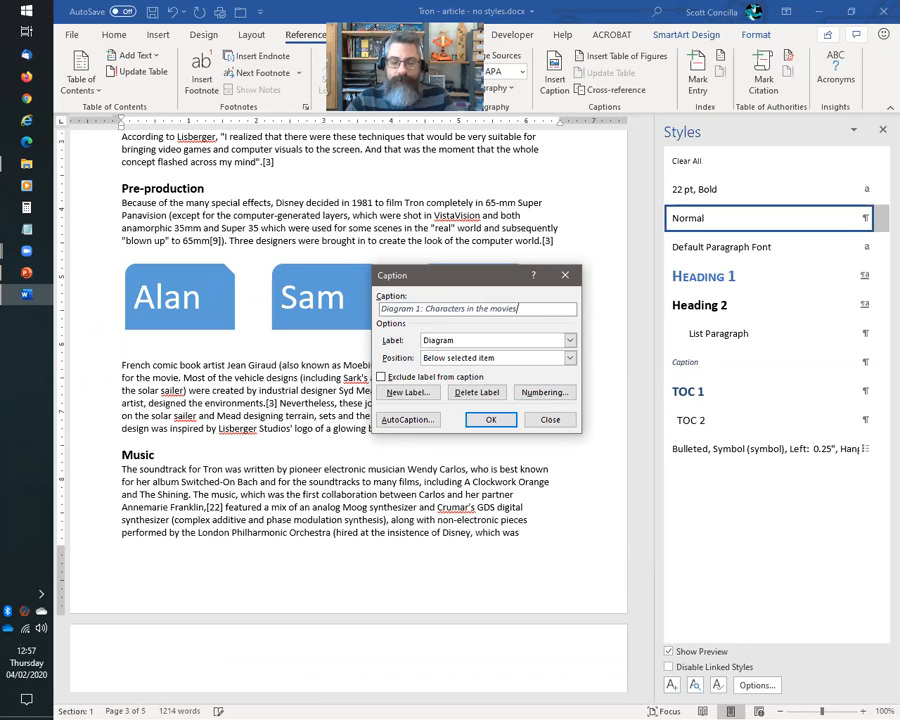
{"action": "left_click", "coordinate": [497, 420]}
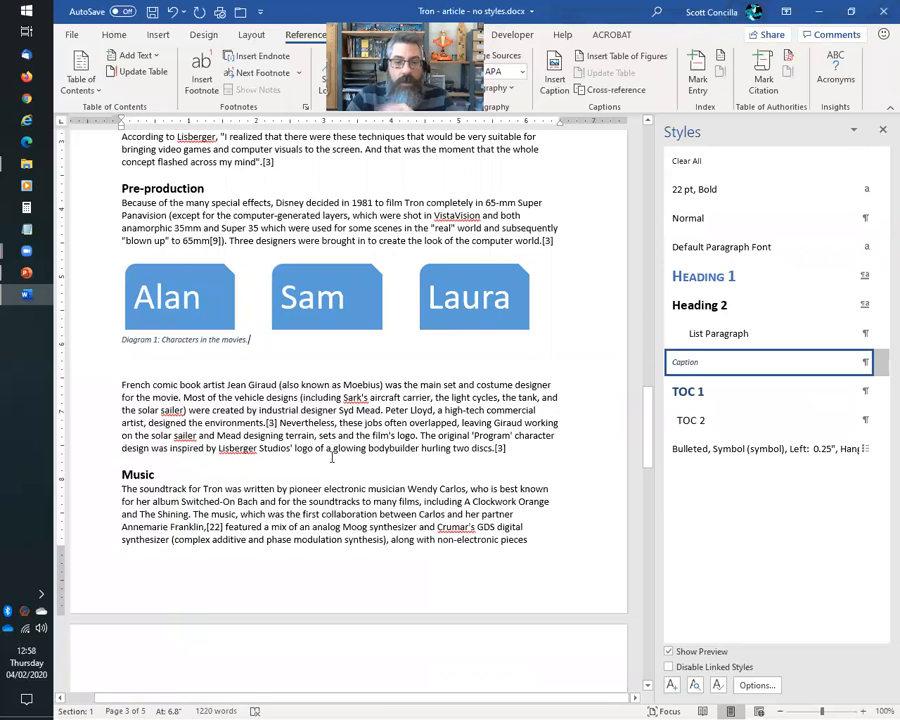
{"action": "left_click", "coordinate": [327, 423]}
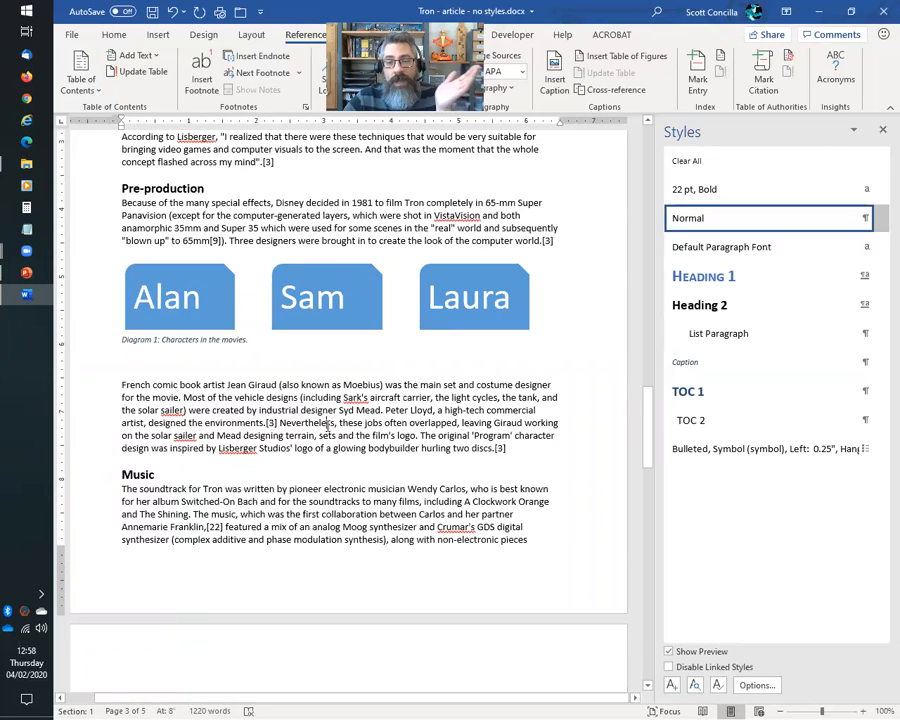
Step: Add a blank paragraph between the Box office text and the Critical response heading
{"action": "scroll", "coordinate": [327, 423], "scroll_direction": "down", "scroll_amount": 5}
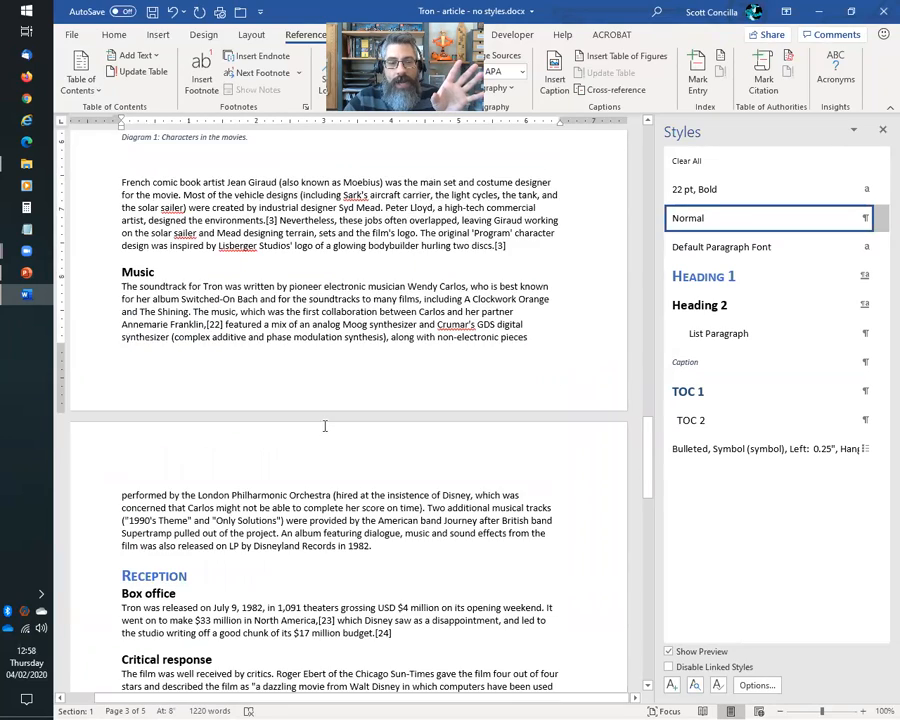
{"action": "scroll", "coordinate": [325, 425], "scroll_direction": "up", "scroll_amount": 10}
{"action": "scroll", "coordinate": [325, 427], "scroll_direction": "up", "scroll_amount": 5}
{"action": "scroll", "coordinate": [323, 429], "scroll_direction": "down", "scroll_amount": 5}
{"action": "scroll", "coordinate": [321, 430], "scroll_direction": "down", "scroll_amount": 10}
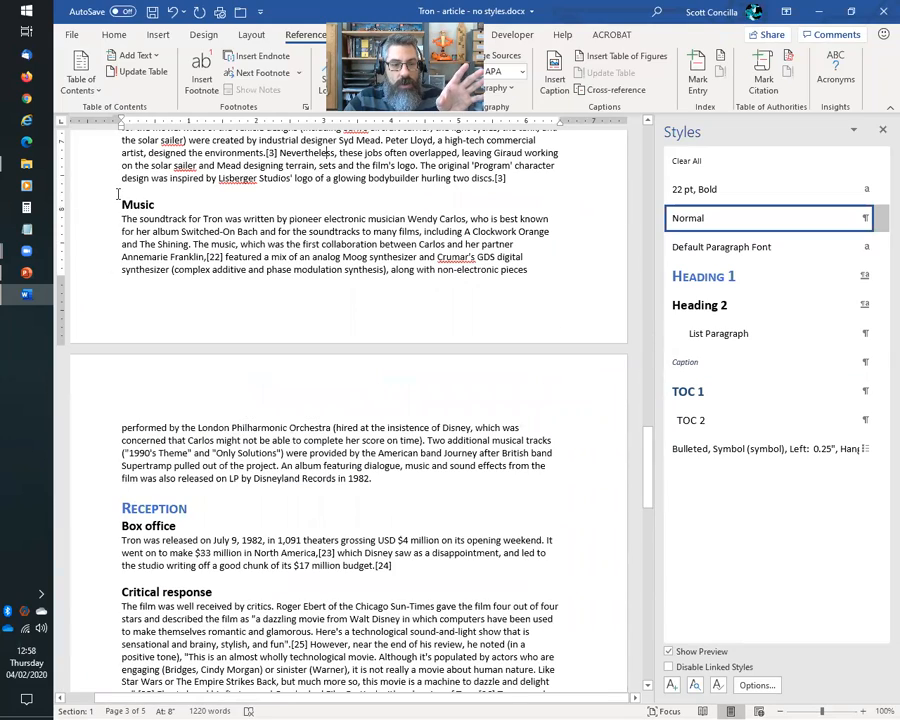
{"action": "left_click", "coordinate": [122, 580]}
{"action": "scroll", "coordinate": [122, 580], "scroll_direction": "down", "scroll_amount": 3}
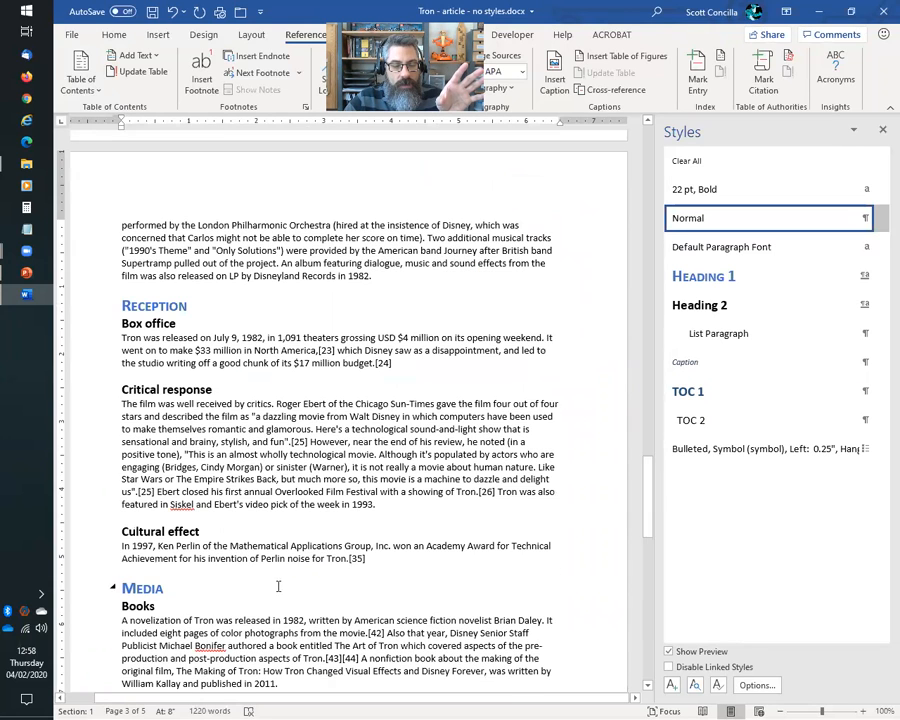
{"action": "key", "text": "Return"}
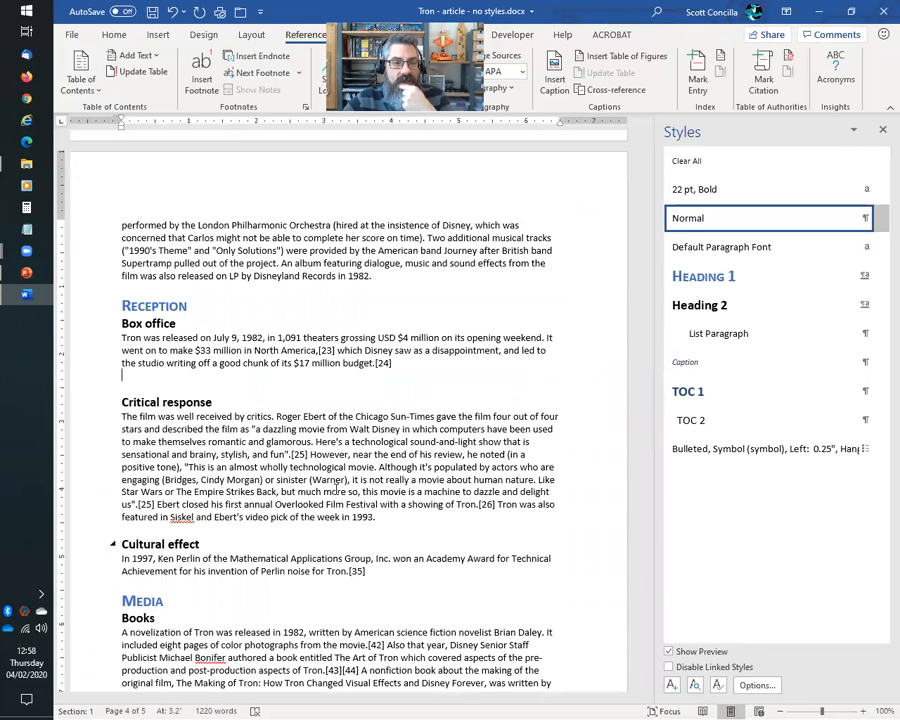
Step: Insert the picture Tron-IdentityDisk-1500-1200.jpg below the Box office text and shrink it to about 2.18 by 2.72 inches
{"action": "left_click", "coordinate": [158, 35]}
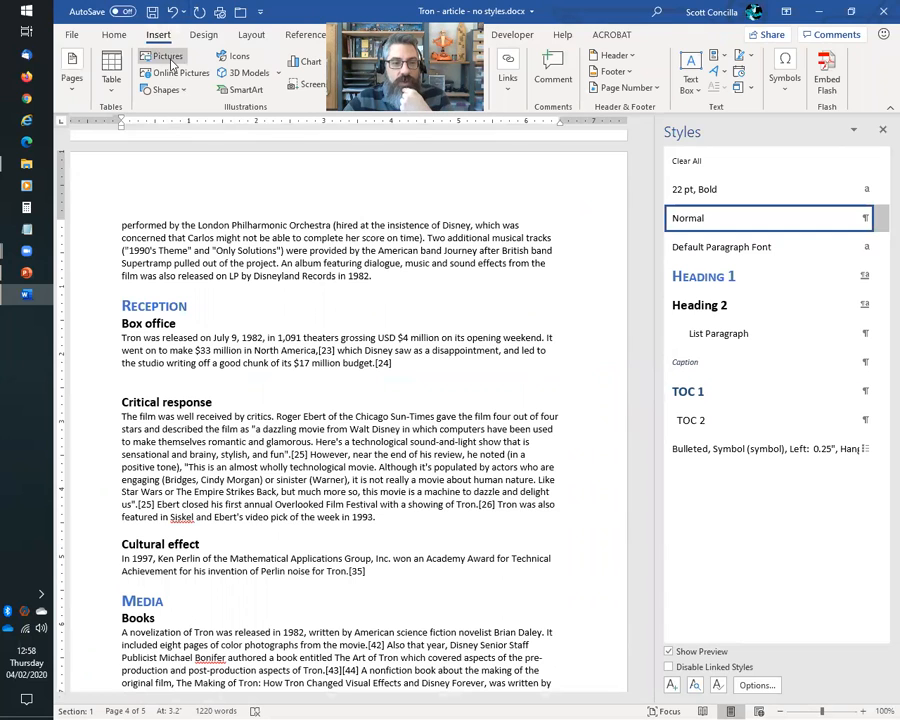
{"action": "left_click", "coordinate": [168, 57]}
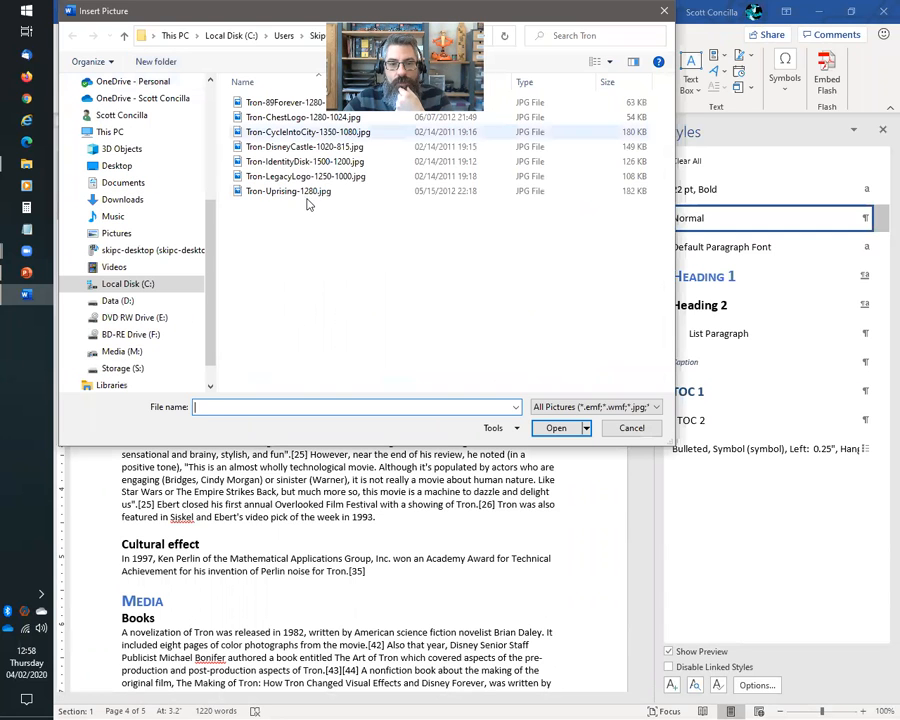
{"action": "left_click", "coordinate": [287, 164]}
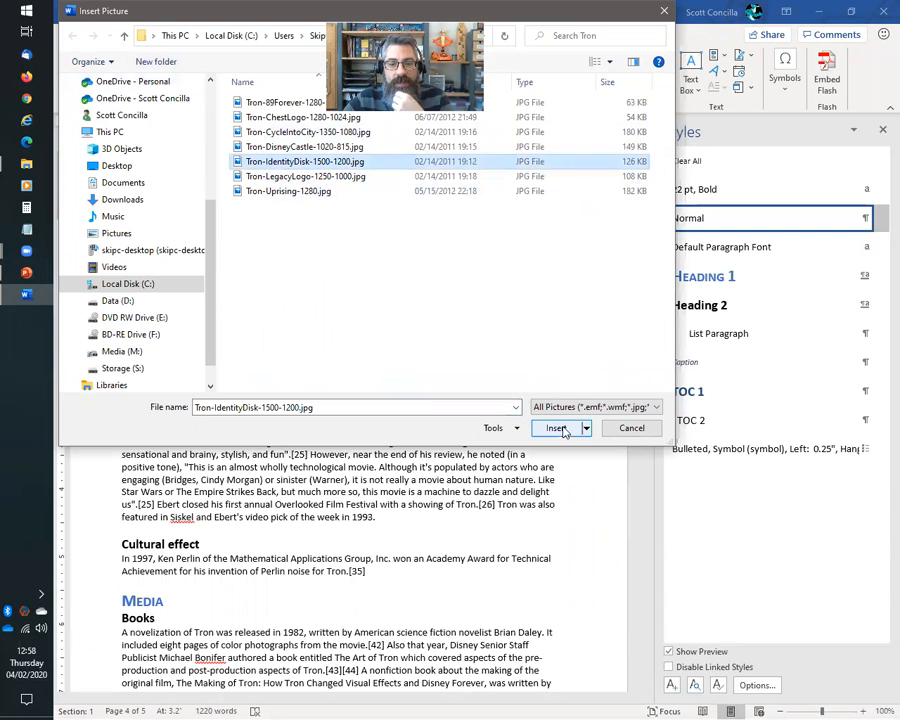
{"action": "left_click", "coordinate": [556, 428]}
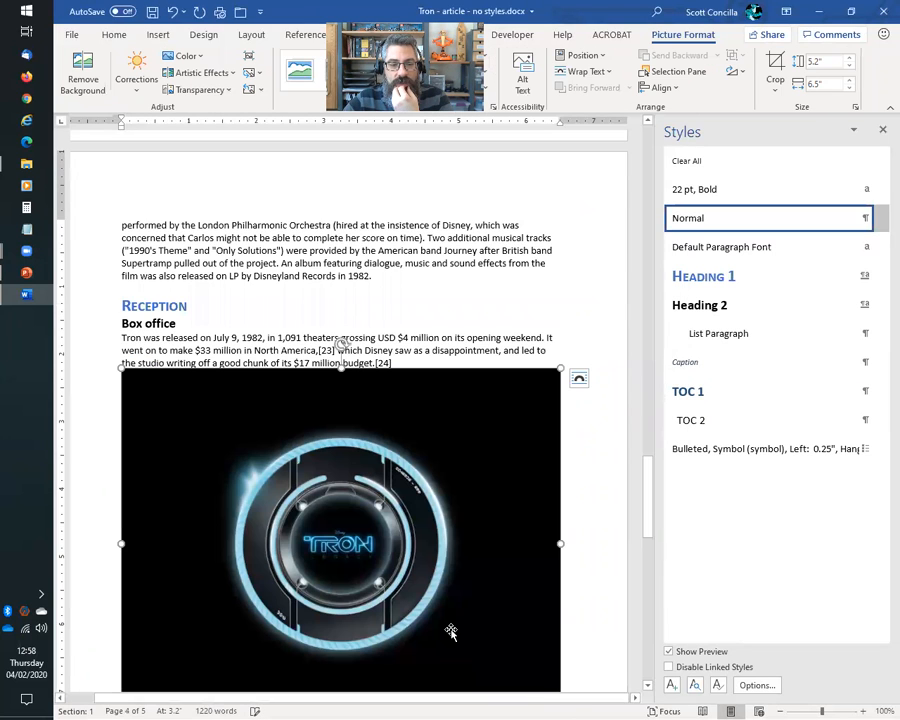
{"action": "mouse_move", "coordinate": [558, 650]}
{"action": "left_mouse_down"}
{"action": "mouse_move", "coordinate": [526, 626]}
{"action": "mouse_move", "coordinate": [547, 641]}
{"action": "left_mouse_up"}
{"action": "left_click_drag", "start_coordinate": [338, 442], "coordinate": [316, 416]}
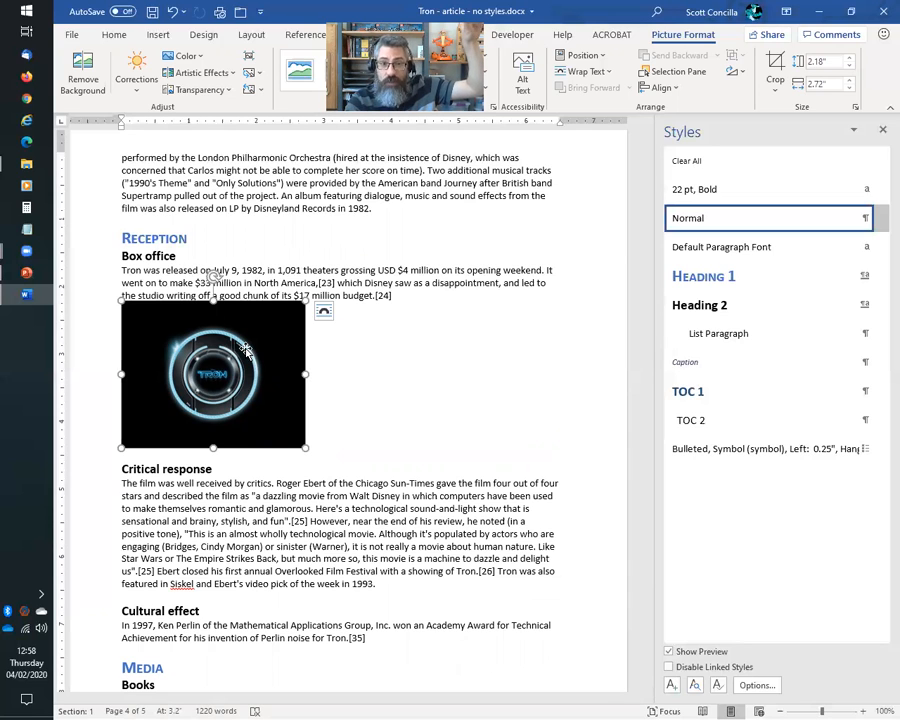
Step: Start a caption for the identity disk picture and set its label to Figure
{"action": "left_click", "coordinate": [298, 35]}
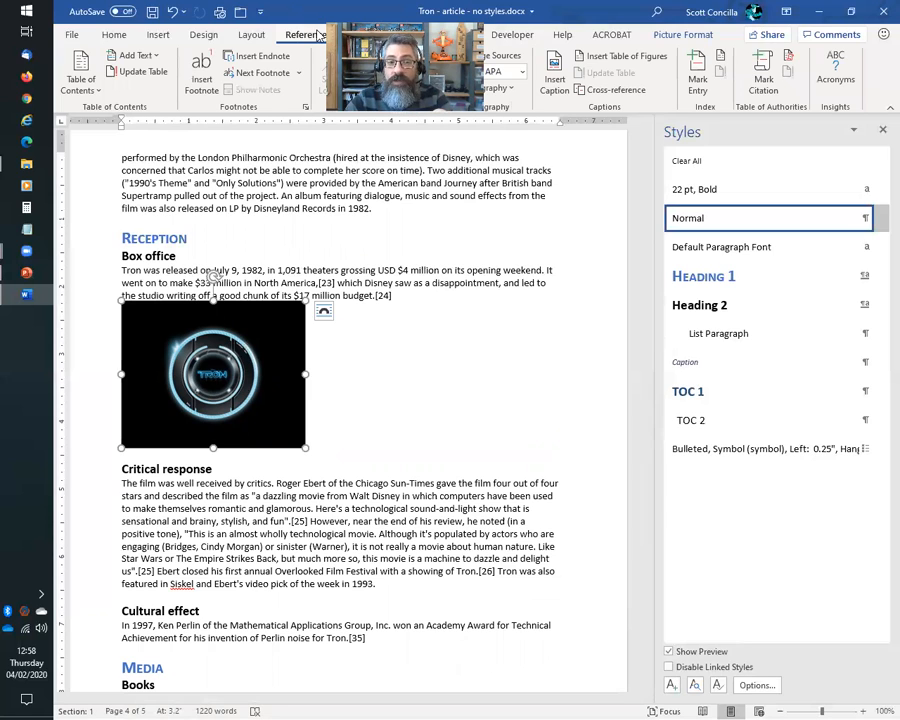
{"action": "left_click", "coordinate": [554, 75]}
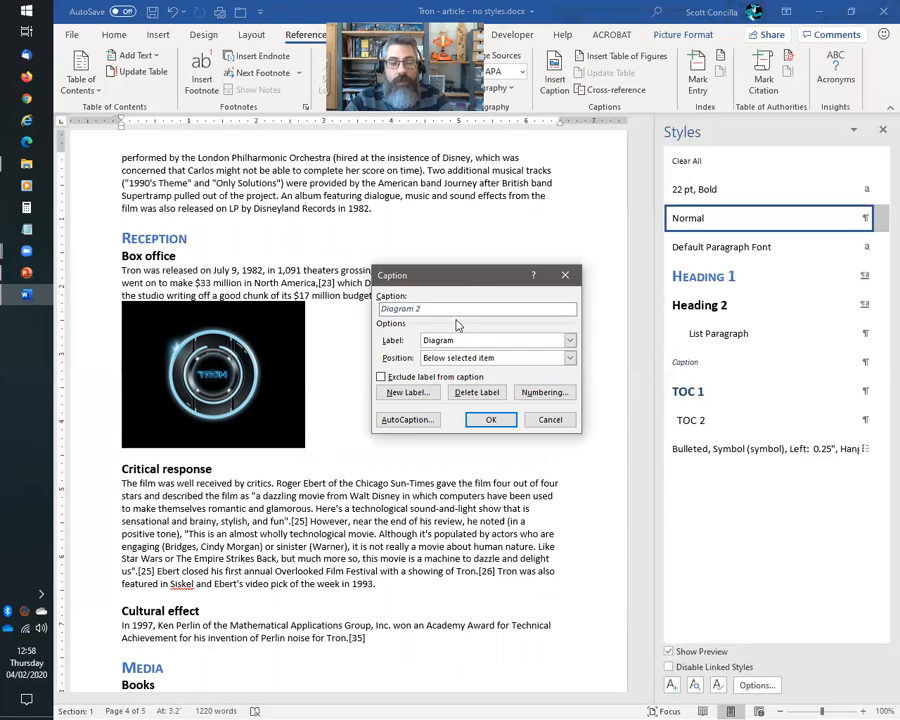
{"action": "left_click", "coordinate": [570, 340]}
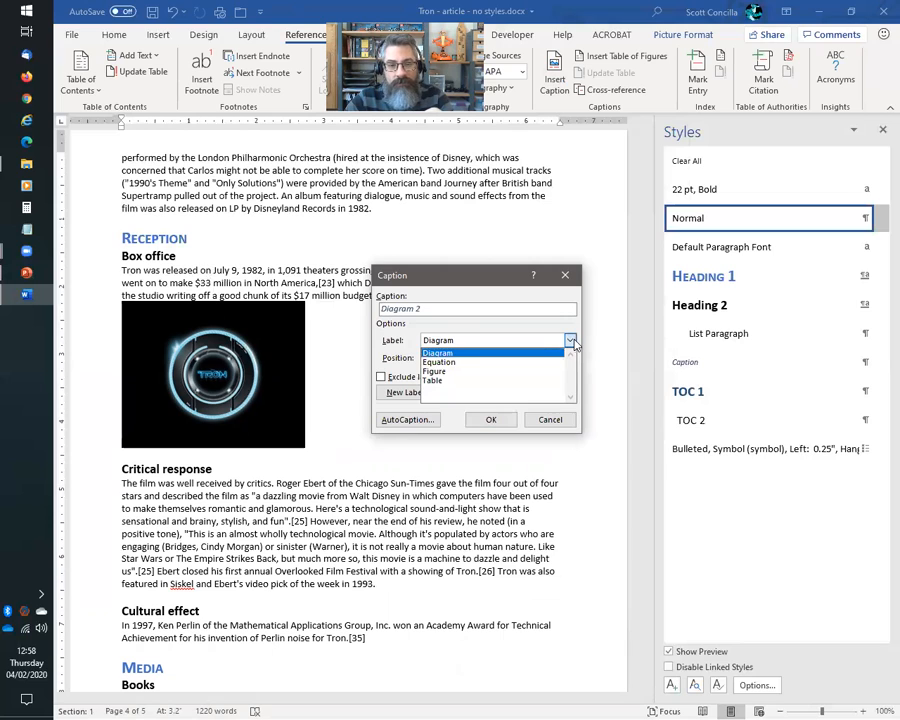
{"action": "left_click", "coordinate": [445, 375]}
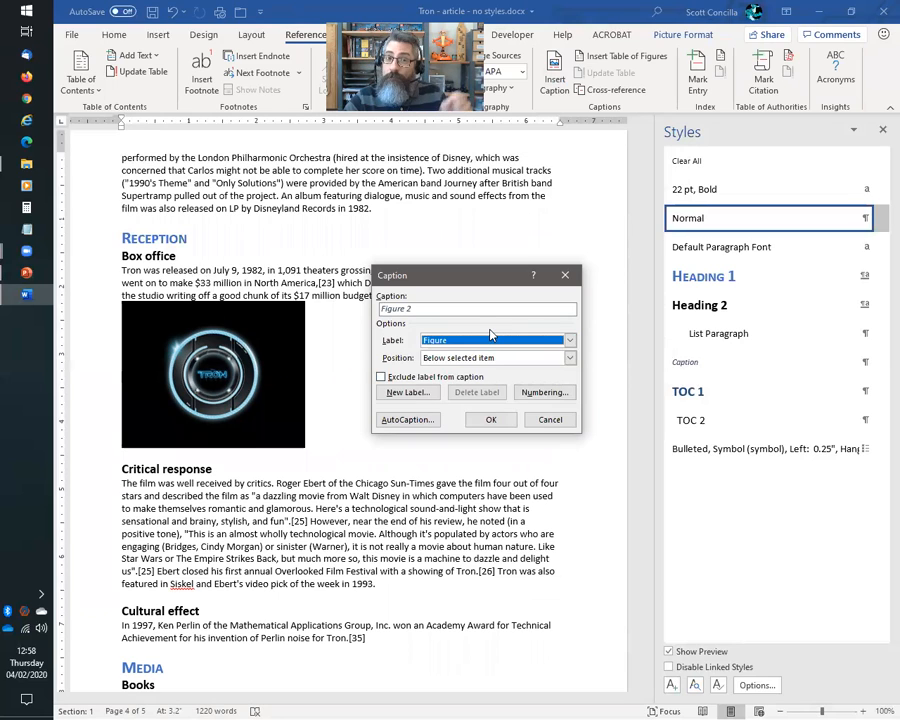
Step: Add text naming the Tron Legacy identity disk after 'Figure 2:' and insert the caption below the picture
{"action": "left_click", "coordinate": [459, 312]}
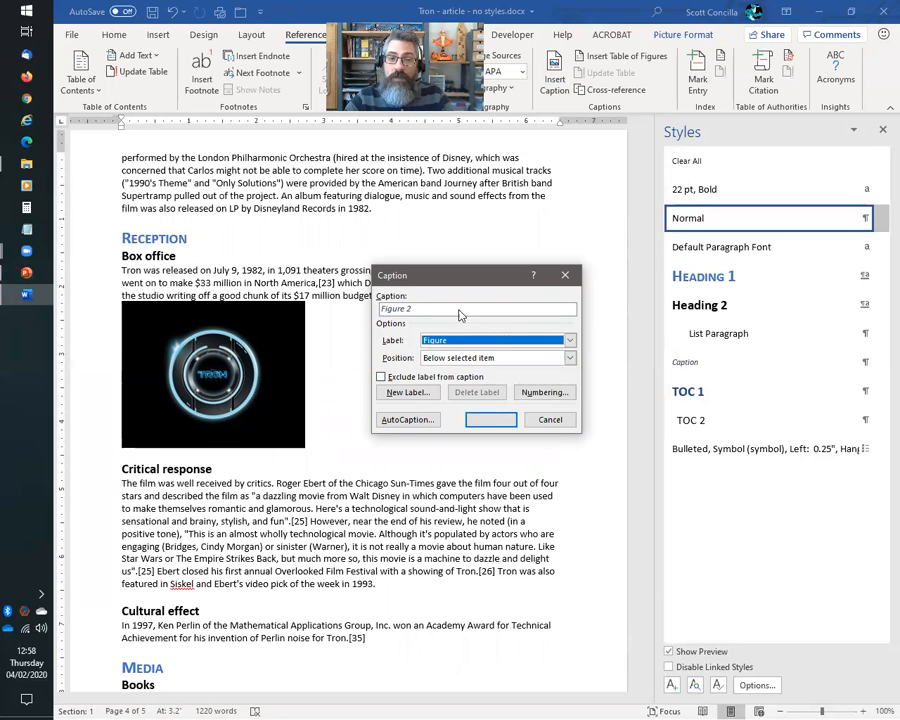
{"action": "type", "text": "tron"}
{"action": "key", "text": "BackSpace"}
{"action": "type", "text": "Tron LEgac"}
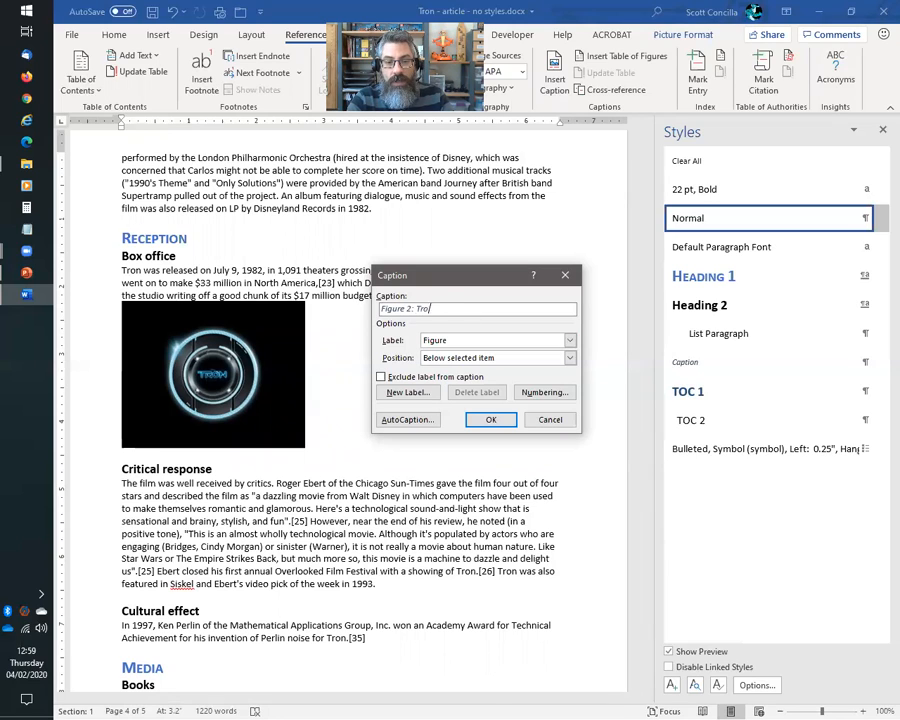
{"action": "key", "text": "BackSpace"}
{"action": "key", "text": "BackSpace"}
{"action": "key", "text": "BackSpace"}
{"action": "key", "text": "BackSpace"}
{"action": "type", "text": "egacy Identity Dsi"}
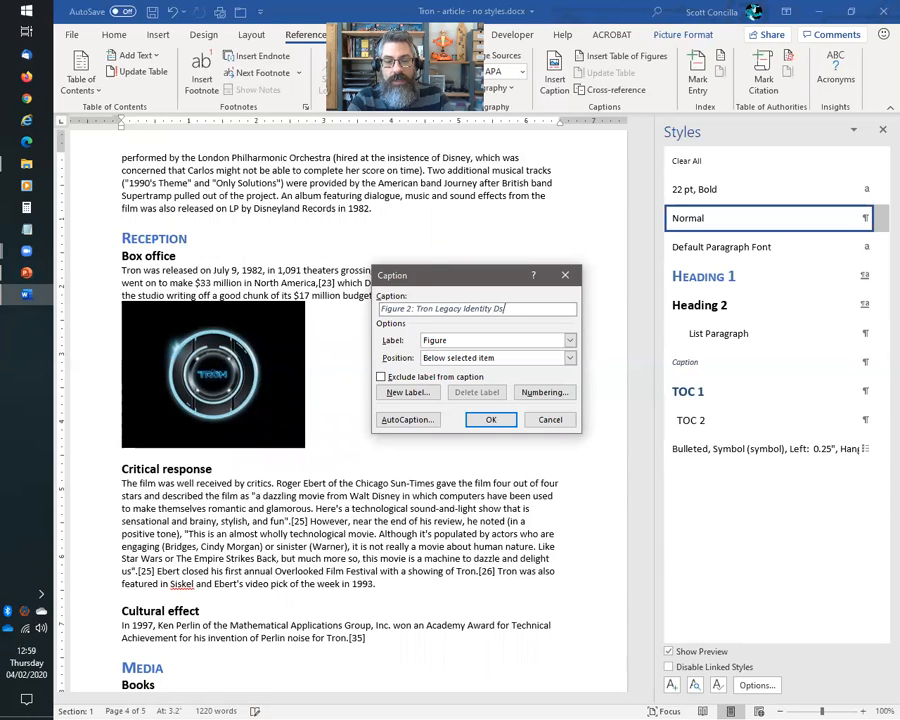
{"action": "left_click", "coordinate": [487, 421]}
Step: Check the figure number in the Disney castle picture's caption
{"action": "scroll", "coordinate": [360, 515], "scroll_direction": "down", "scroll_amount": 1}
{"action": "left_click", "coordinate": [344, 545]}
{"action": "scroll", "coordinate": [340, 543], "scroll_direction": "down", "scroll_amount": 12}
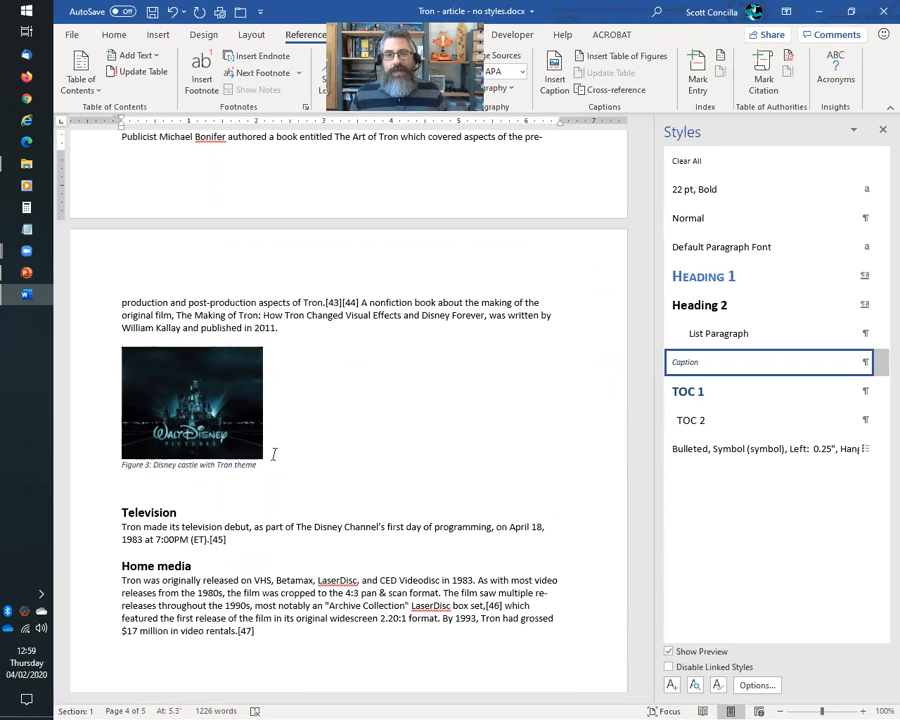
Step: Switch to the PowerPoint slide show, advance to the slide on Caption style formatting, and return to the Word article
{"action": "key", "text": "alt+Tab"}
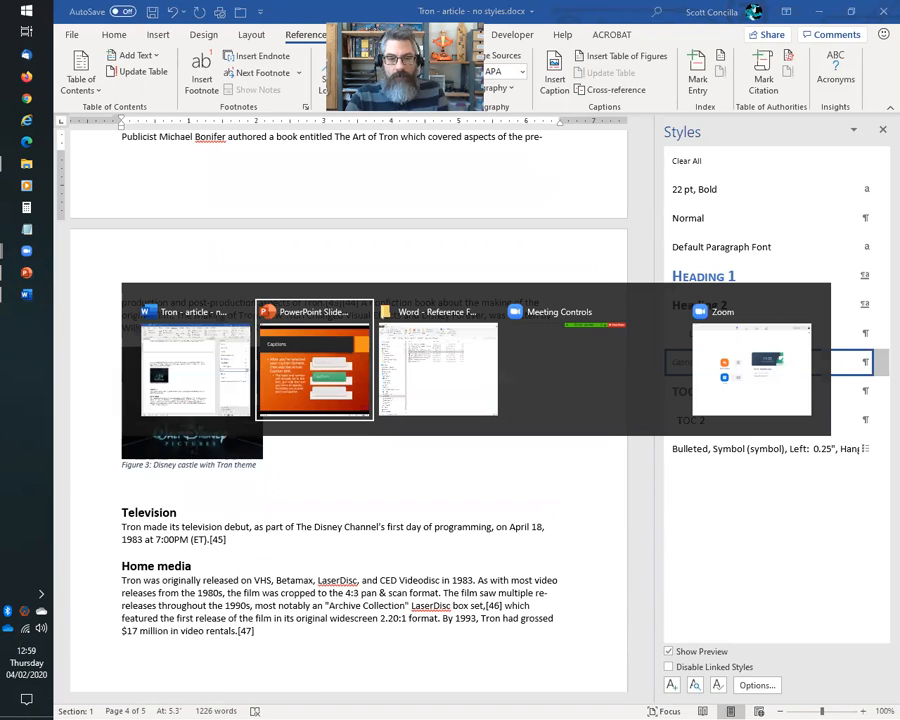
{"action": "key", "text": "Right"}
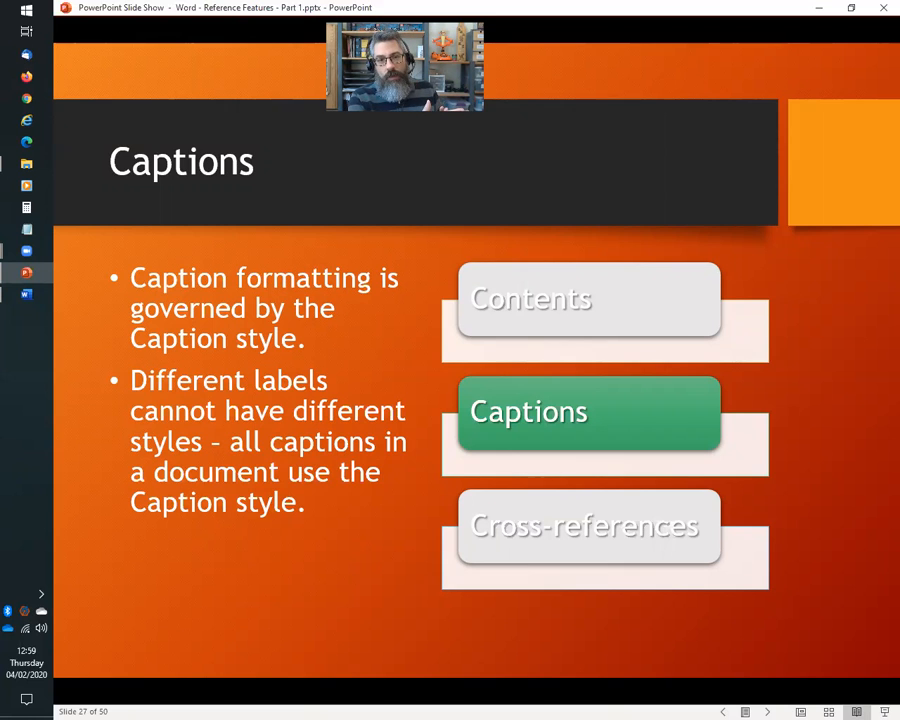
{"action": "key", "text": "alt+Tab"}
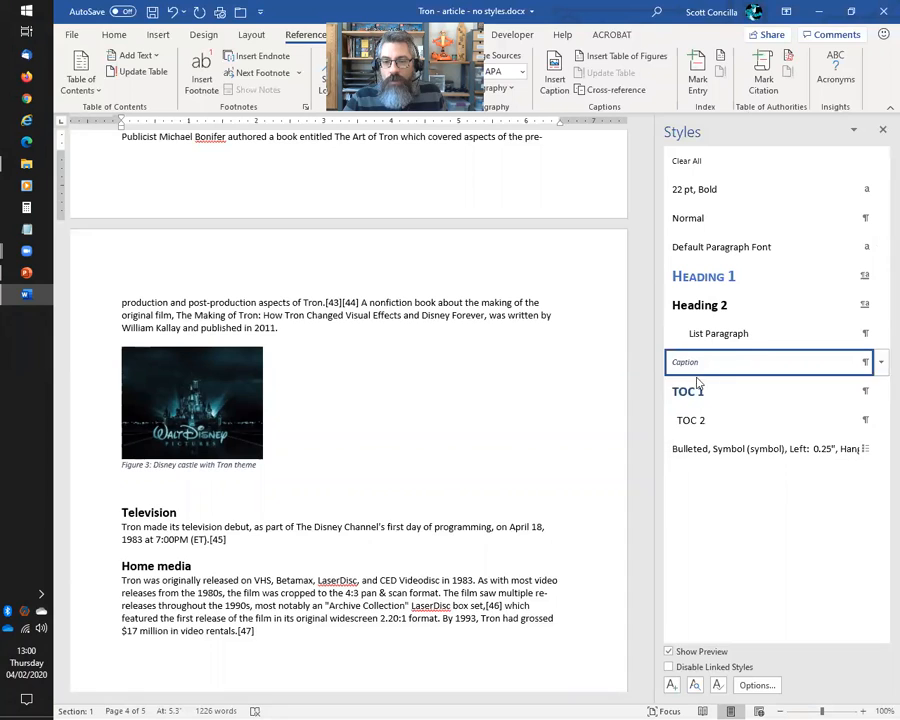
Step: Modify the Caption style to use the Automatic font color and a 10 pt font size
{"action": "mouse_move", "coordinate": [692, 369]}
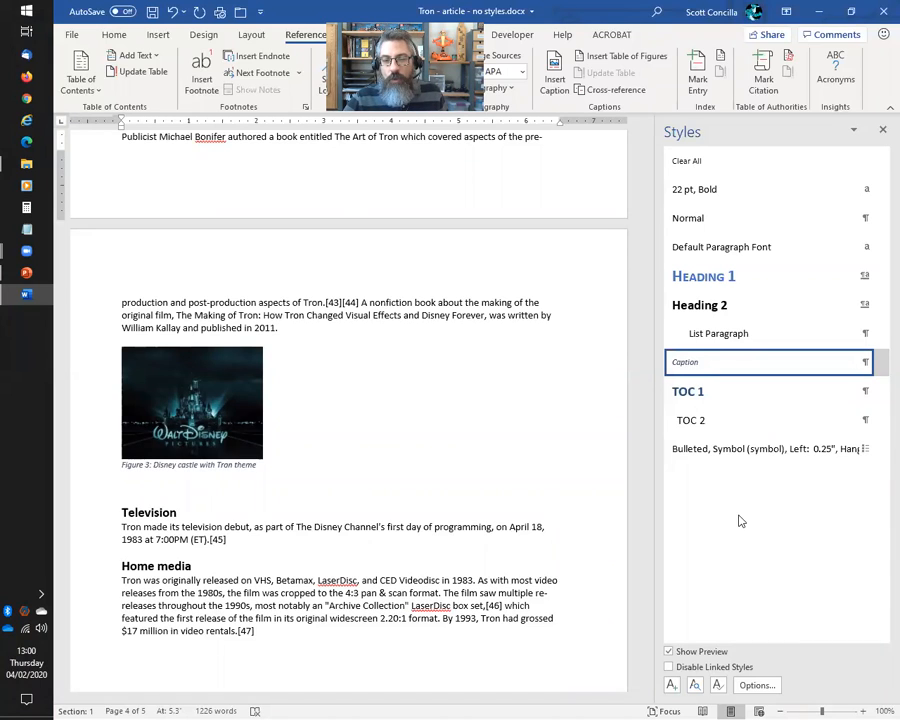
{"action": "left_click", "coordinate": [880, 363]}
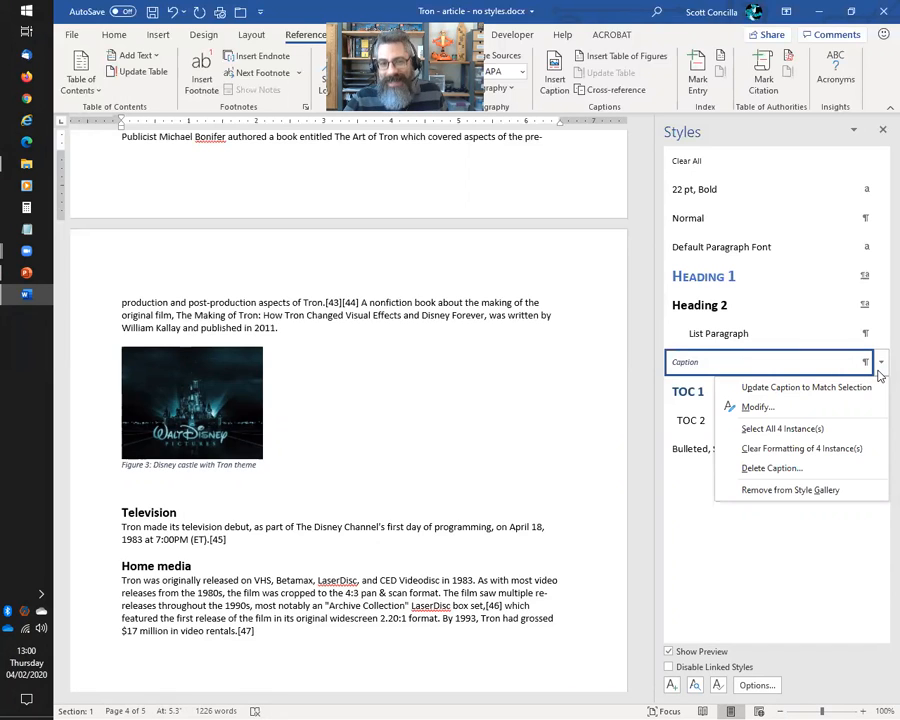
{"action": "left_click", "coordinate": [752, 407]}
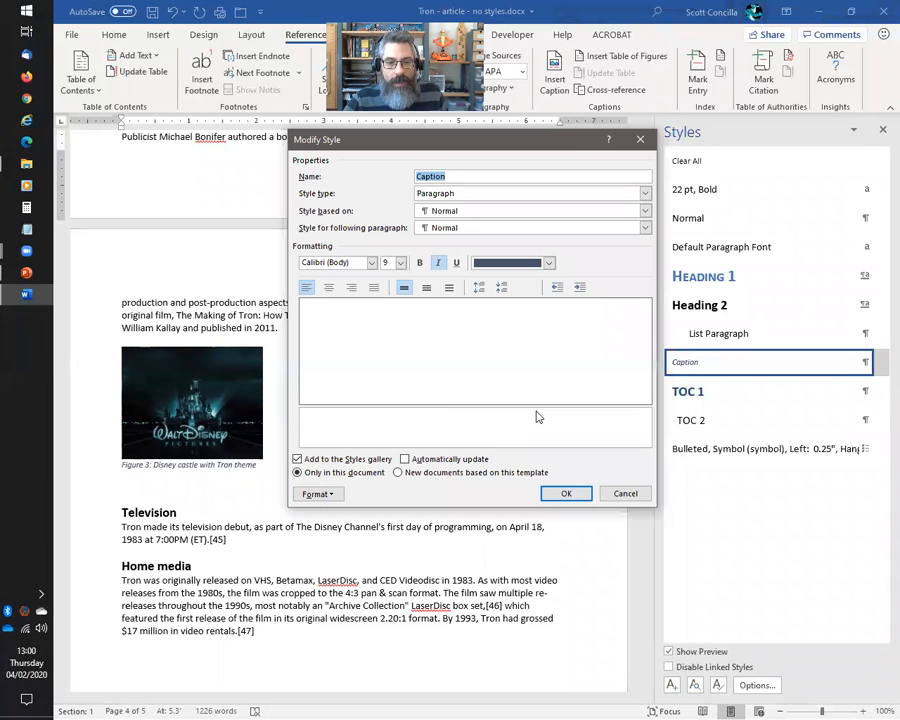
{"action": "left_click", "coordinate": [548, 262]}
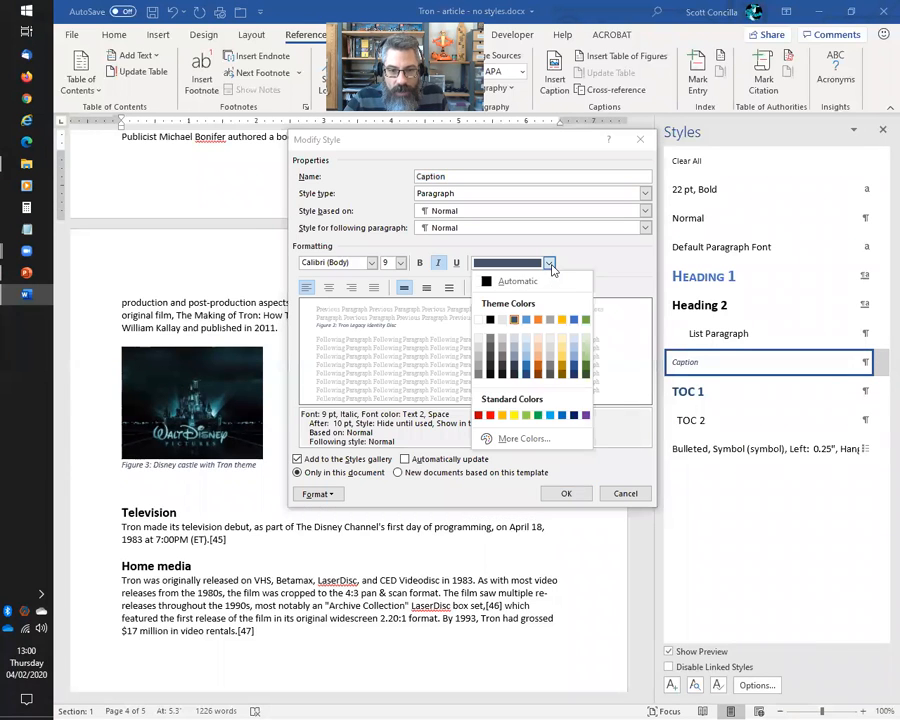
{"action": "left_click", "coordinate": [490, 283]}
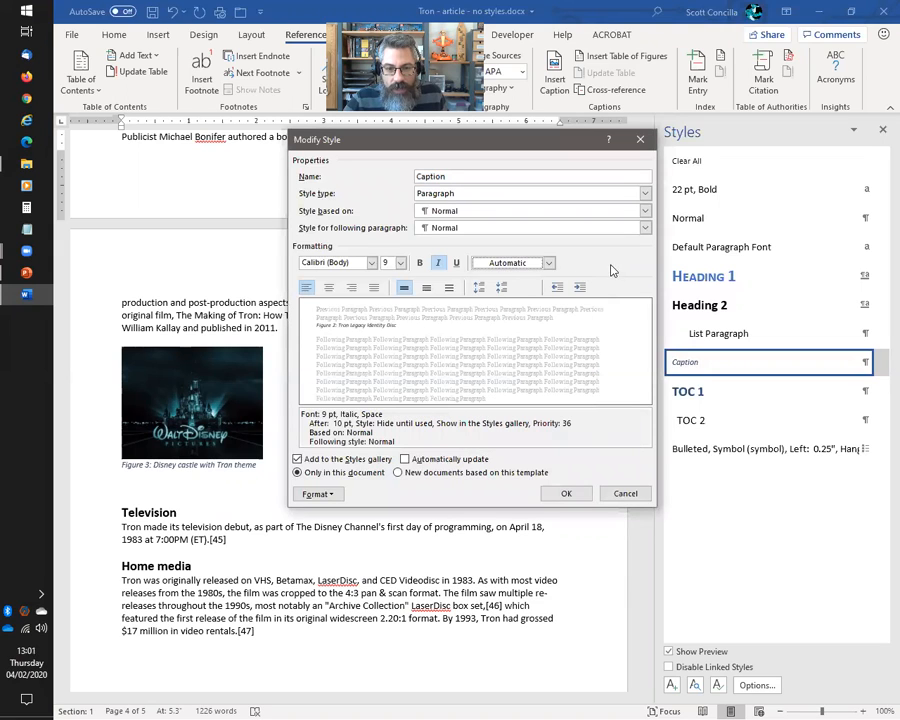
{"action": "left_click", "coordinate": [400, 262]}
{"action": "left_click", "coordinate": [388, 296]}
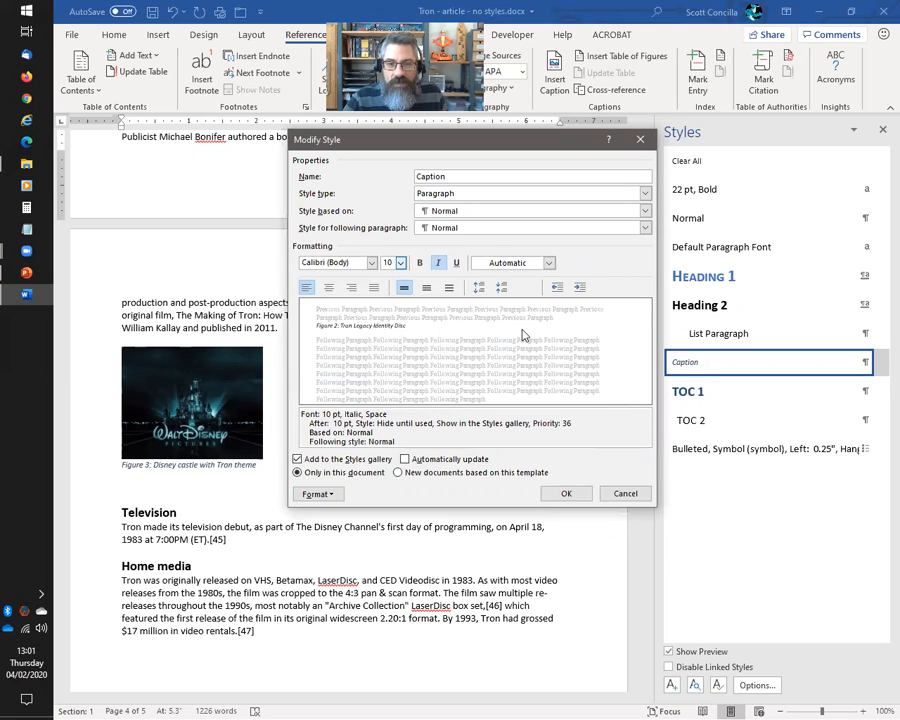
{"action": "left_click", "coordinate": [565, 494]}
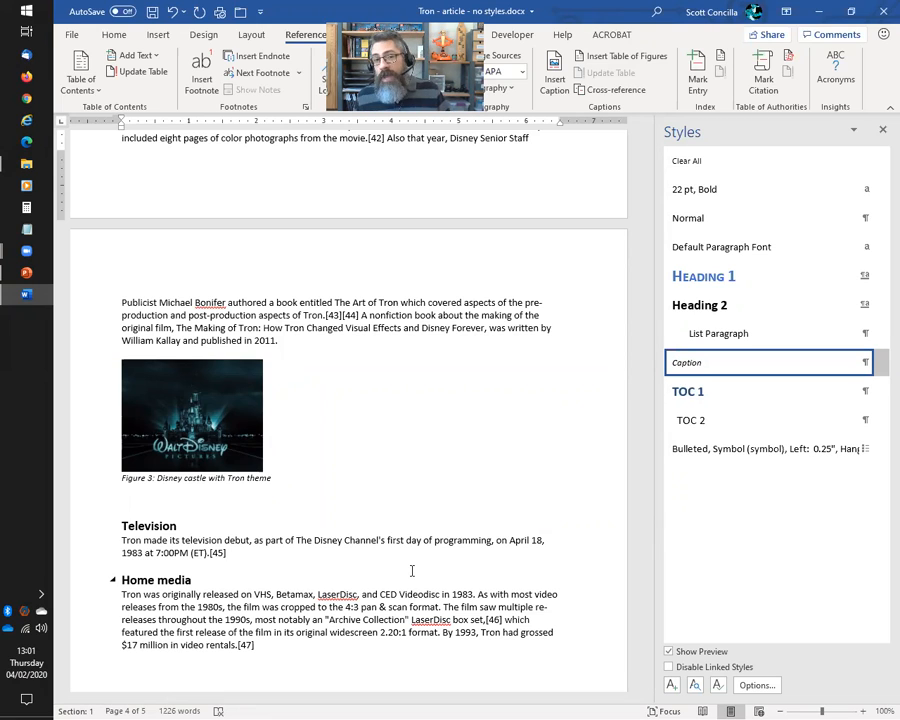
Step: Add a blank line between the Box office text and the identity disk picture
{"action": "scroll", "coordinate": [496, 471], "scroll_direction": "up", "scroll_amount": 5}
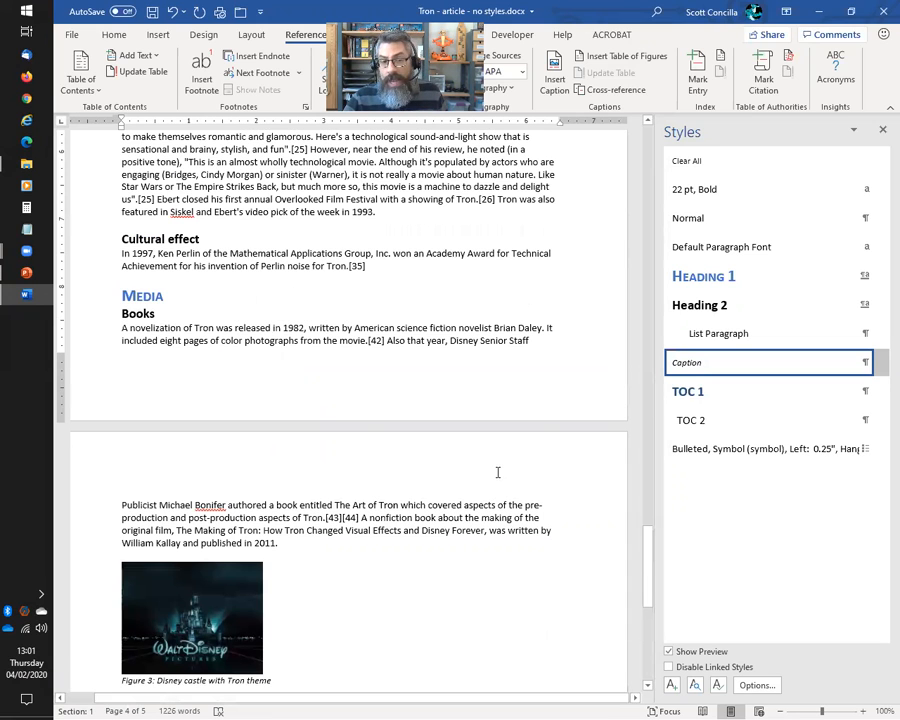
{"action": "scroll", "coordinate": [497, 472], "scroll_direction": "up", "scroll_amount": 5}
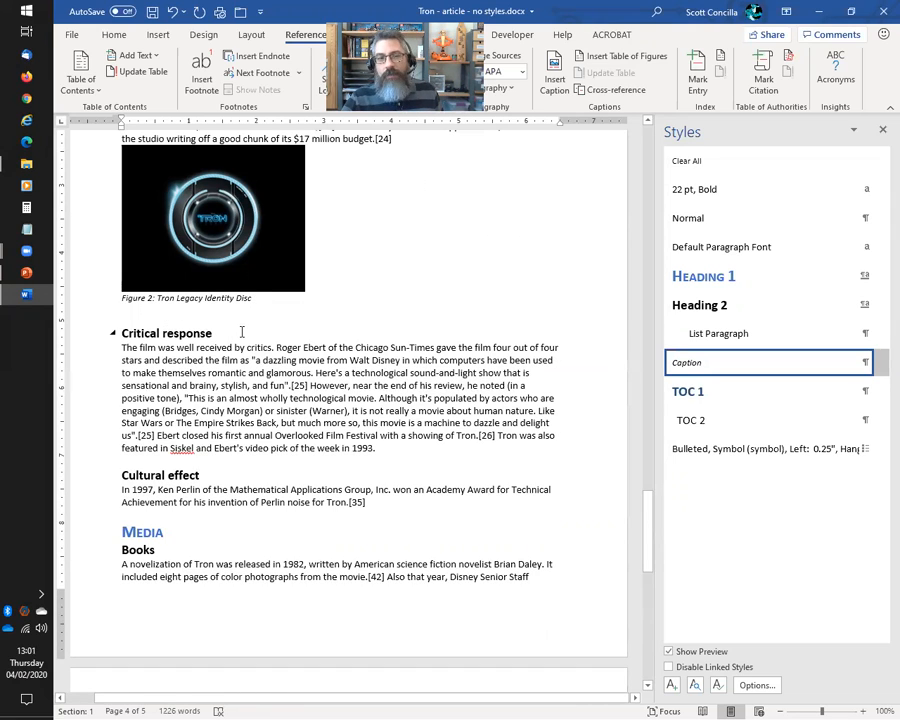
{"action": "scroll", "coordinate": [408, 242], "scroll_direction": "up", "scroll_amount": 2}
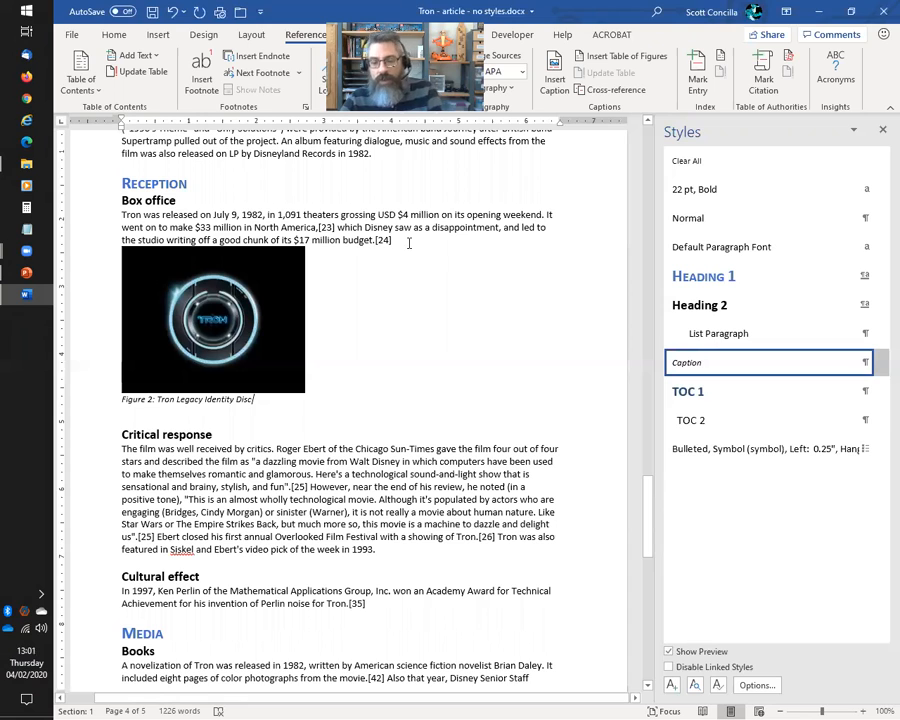
{"action": "key", "text": "ctrl+z"}
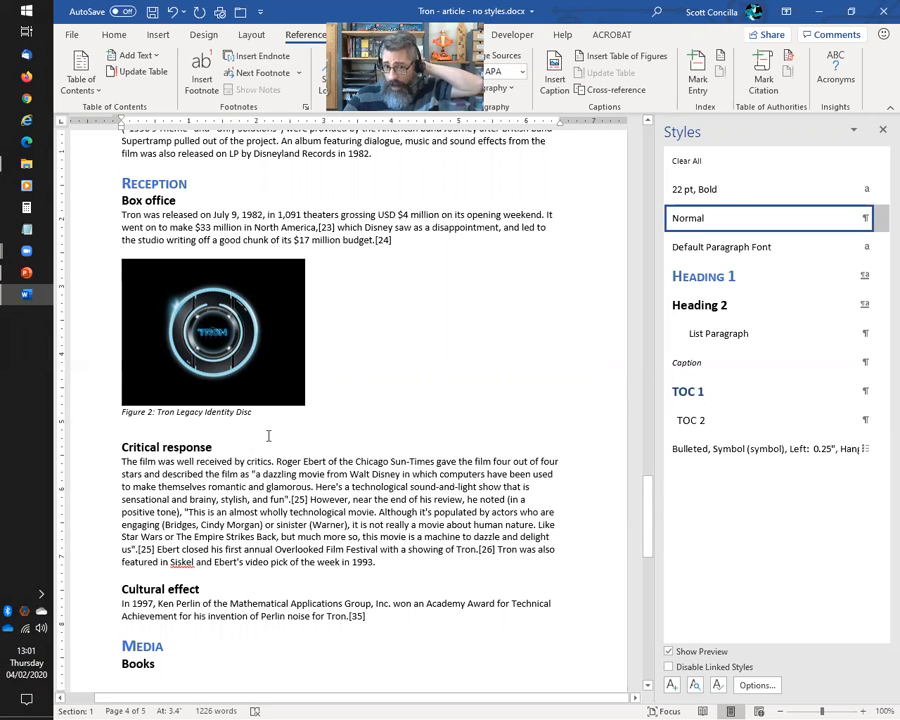
{"action": "key", "text": "alt+Tab"}
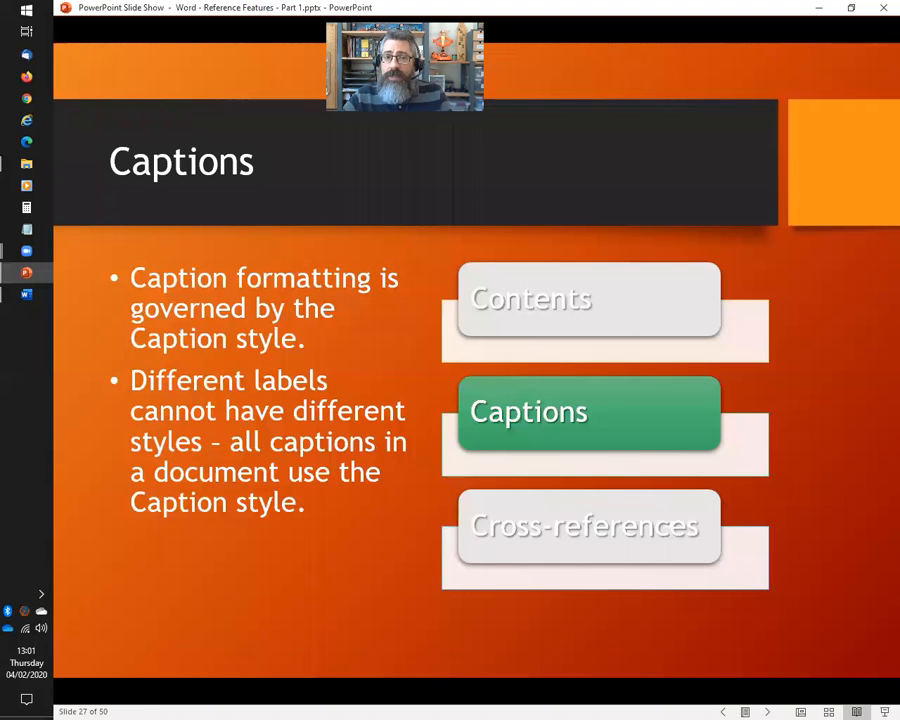
{"action": "key", "text": "alt+Tab"}
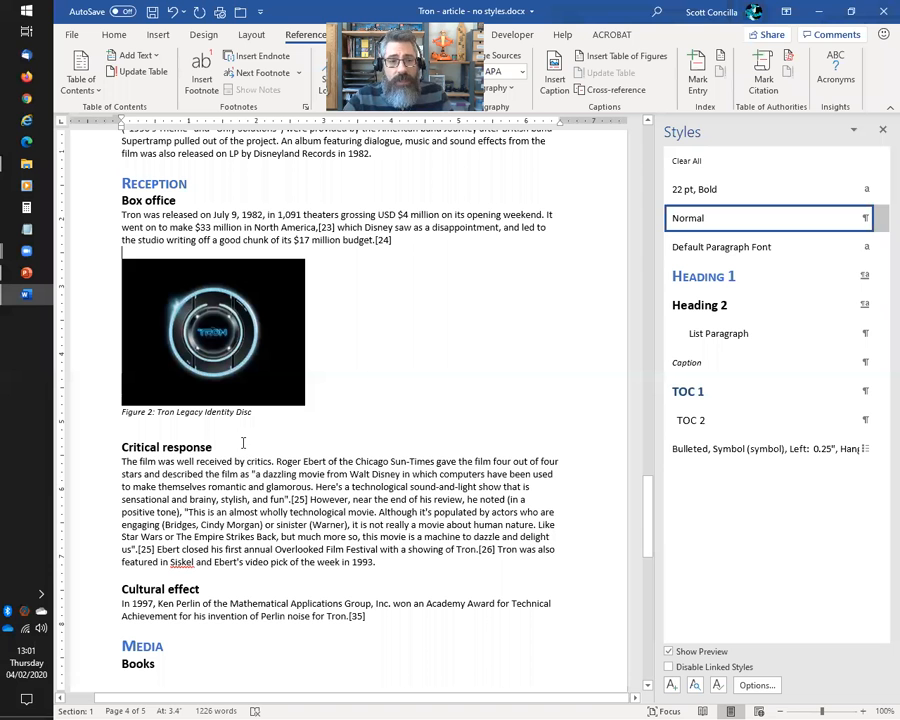
Step: Format the whole 'Characters in the movies.' diagram caption directly as bold, 14 pt text
{"action": "scroll", "coordinate": [115, 376], "scroll_direction": "up", "scroll_amount": 10}
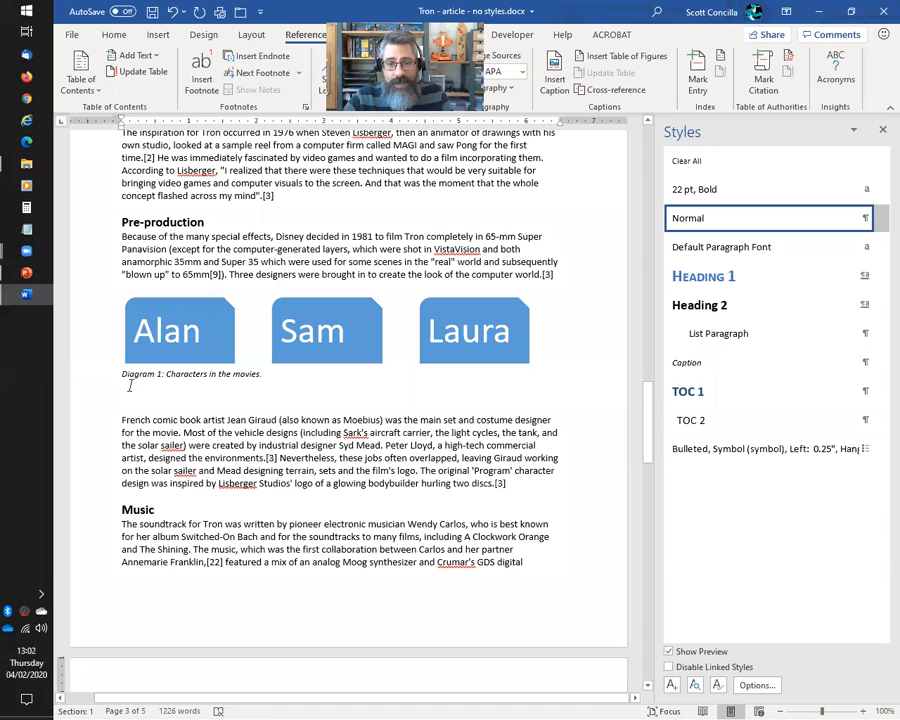
{"action": "left_click_drag", "start_coordinate": [120, 374], "coordinate": [168, 374]}
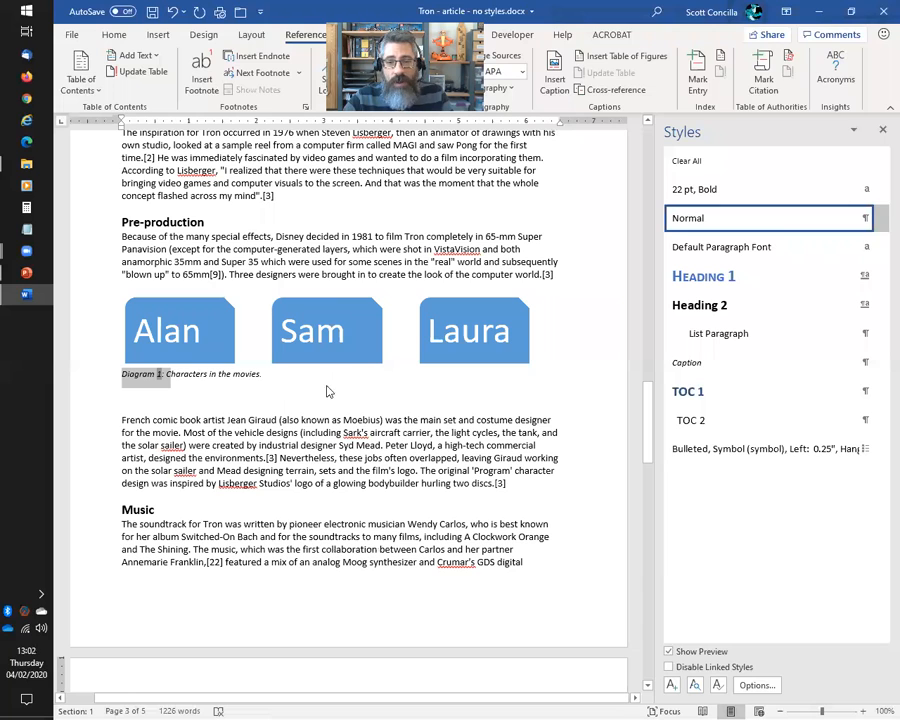
{"action": "key", "text": "shift+End"}
{"action": "left_click", "coordinate": [114, 36]}
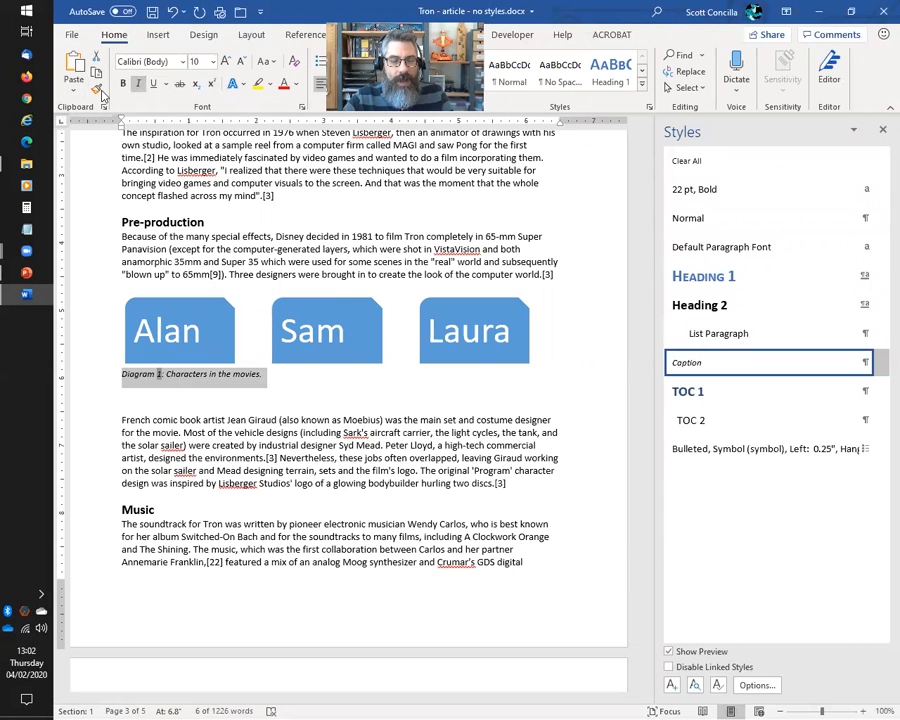
{"action": "left_click", "coordinate": [123, 84]}
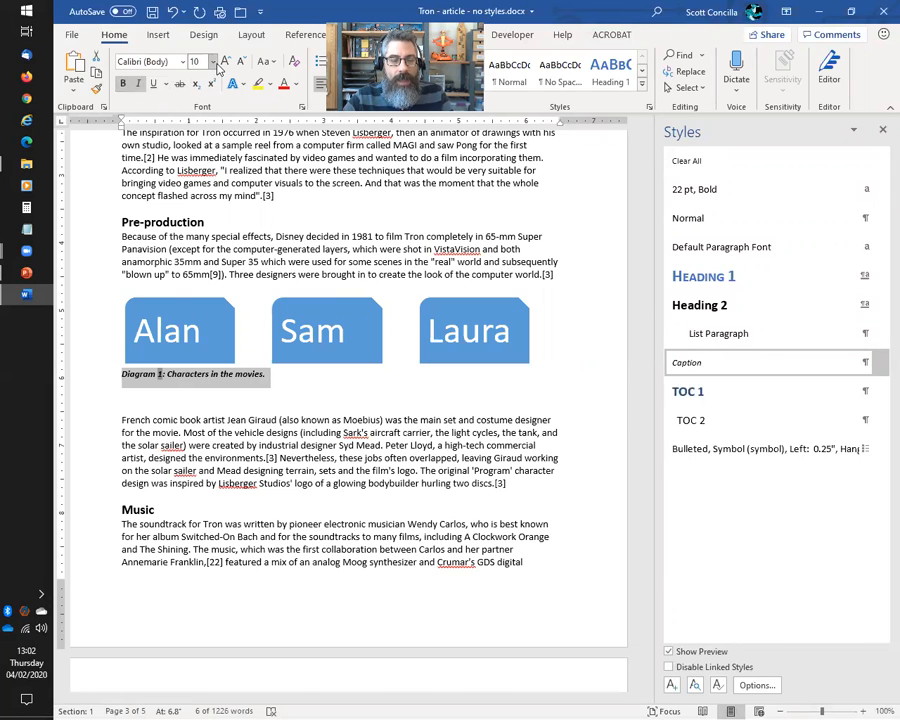
{"action": "left_click", "coordinate": [212, 61]}
{"action": "left_click", "coordinate": [203, 163]}
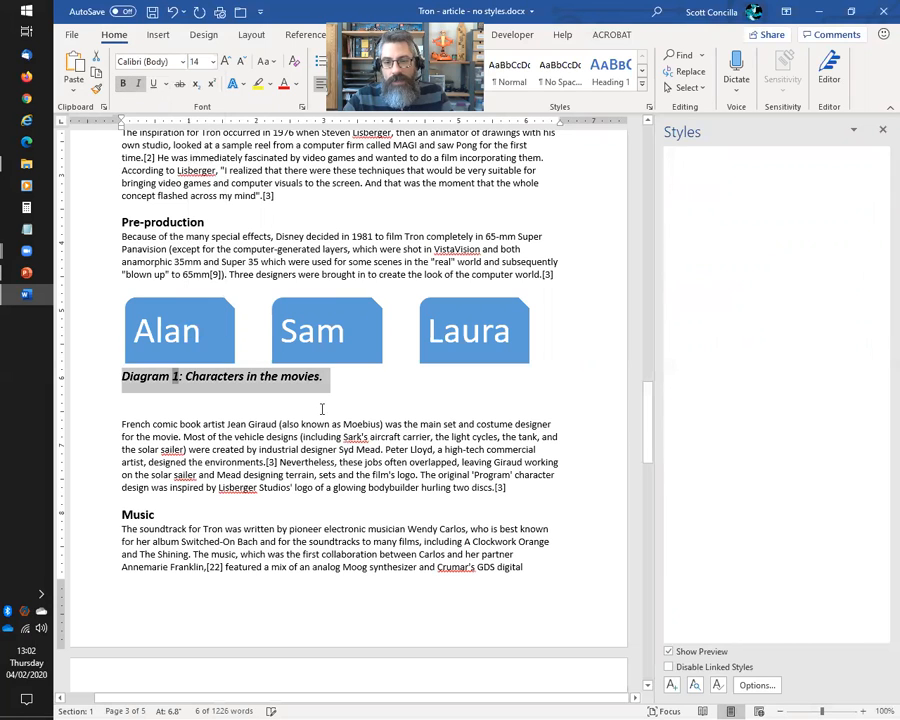
{"action": "left_click", "coordinate": [459, 447]}
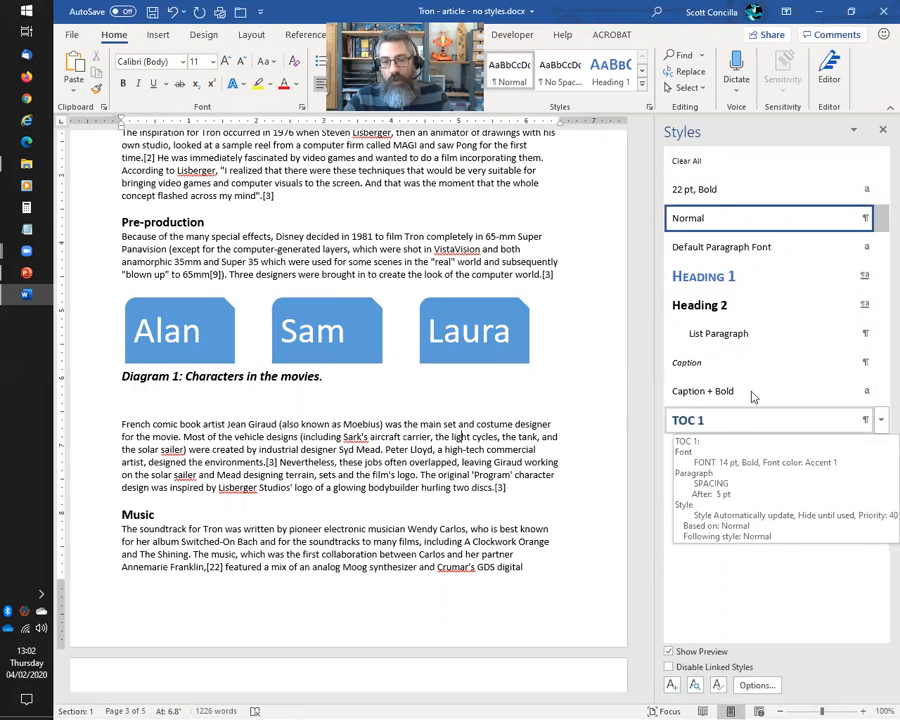
Step: Undo the direct size and bold formatting on the diagram caption
{"action": "left_click", "coordinate": [498, 478]}
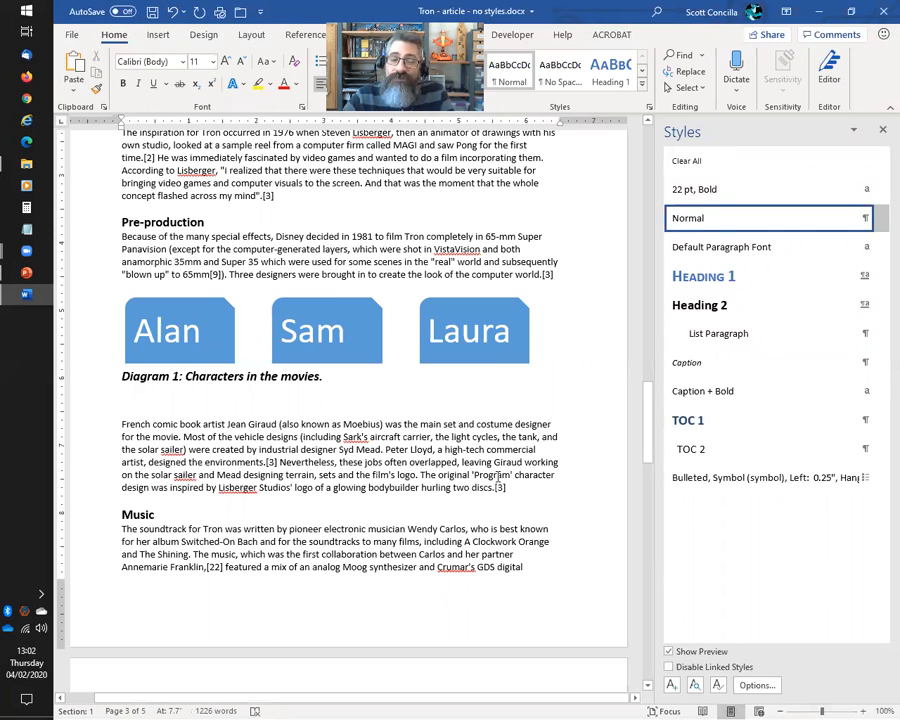
{"action": "key", "text": "ctrl+z"}
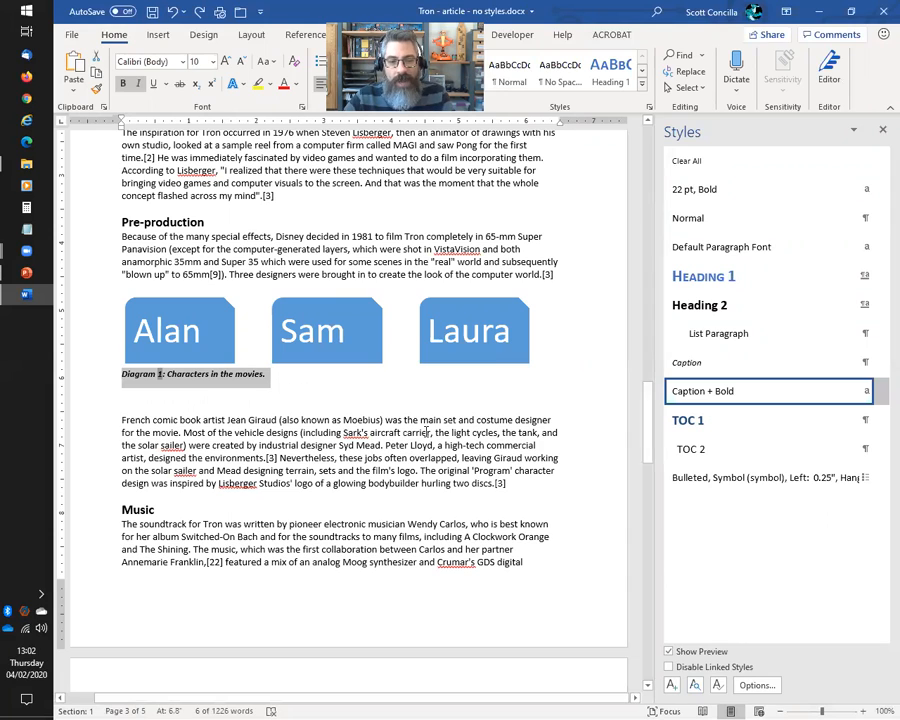
{"action": "left_click", "coordinate": [452, 456]}
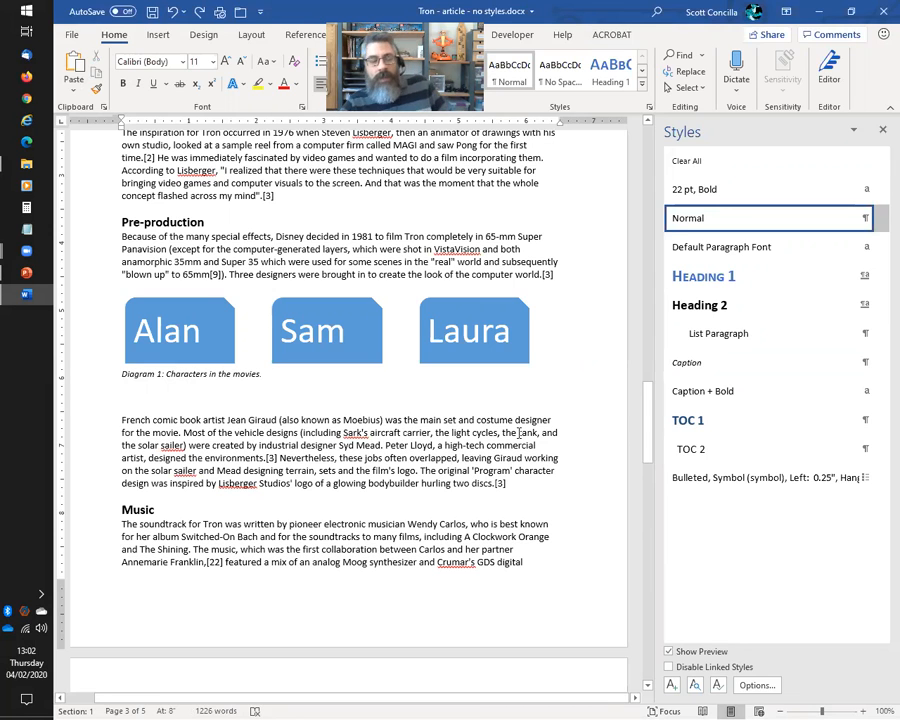
Step: Switch to the PowerPoint slide show and advance to the Captions slide about automatic number adjustment
{"action": "key", "text": "alt+Tab"}
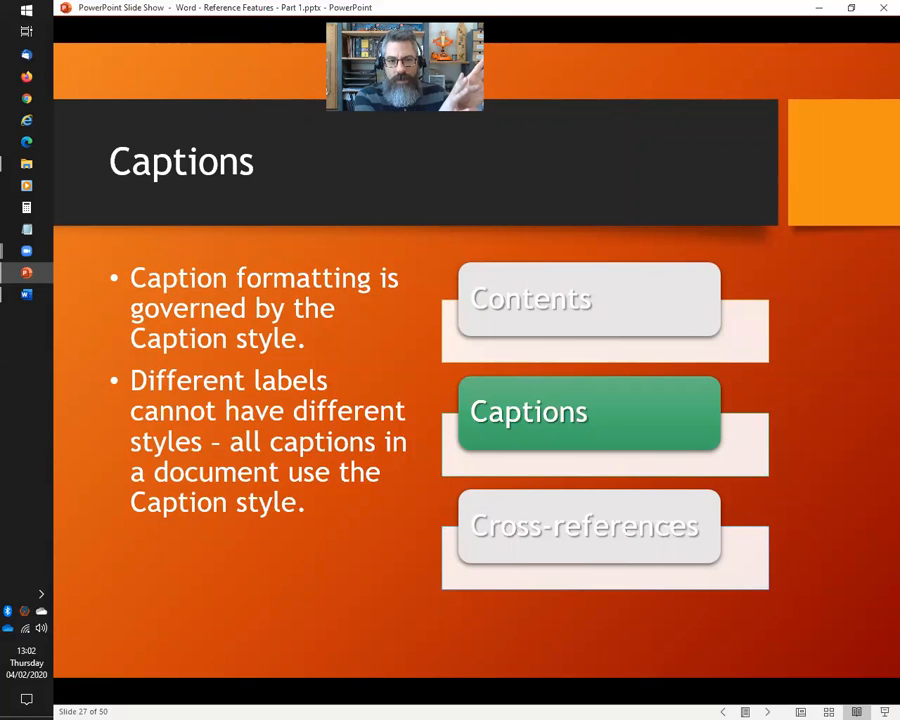
{"action": "key", "text": "Right"}
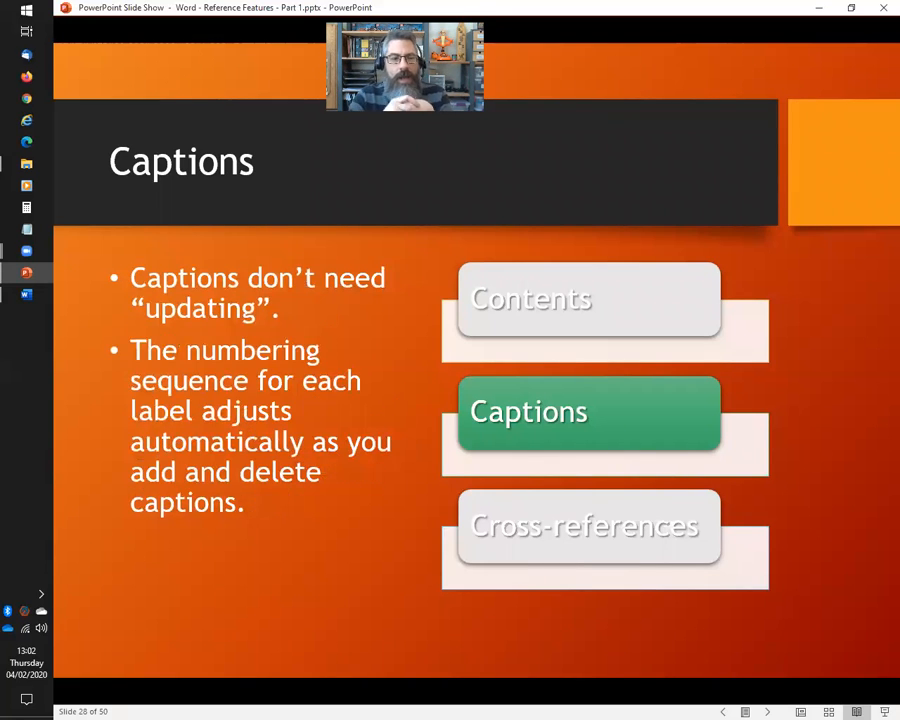
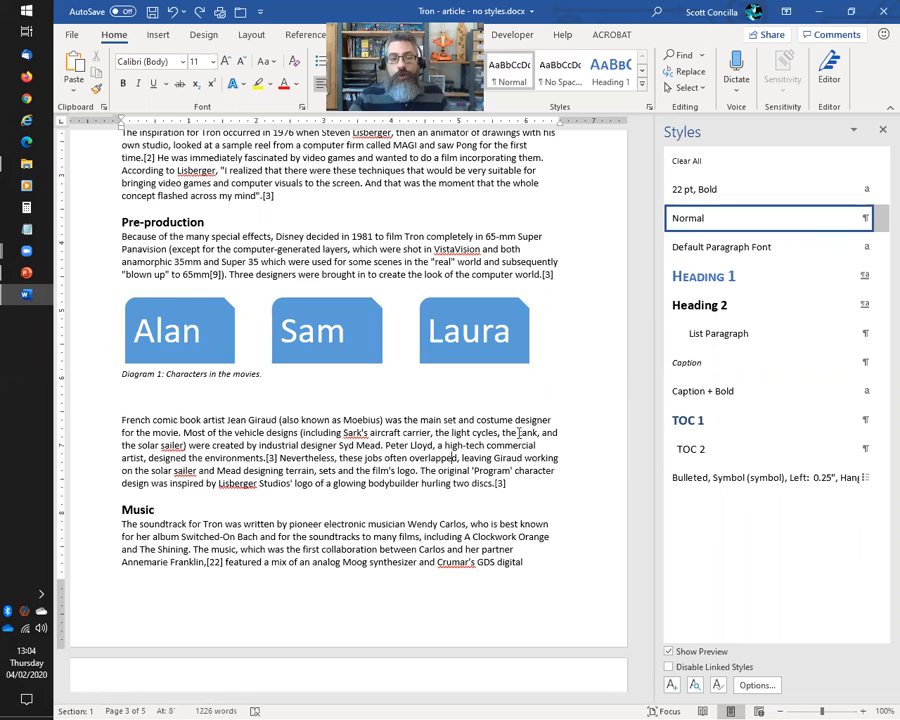
Step: Start a new page after the Home media section at the article's end and enter the title 'Table of Figures'
{"action": "scroll", "coordinate": [360, 420], "scroll_direction": "down", "scroll_amount": 7}
{"action": "scroll", "coordinate": [355, 428], "scroll_direction": "down", "scroll_amount": 15}
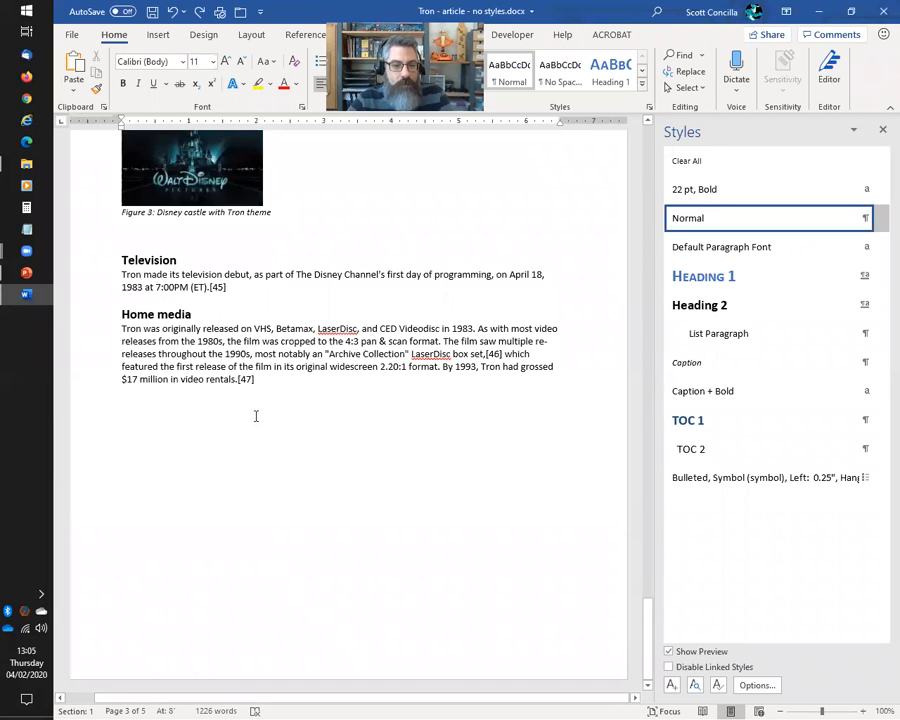
{"action": "left_click", "coordinate": [295, 384]}
{"action": "key", "text": "ctrl+Return"}
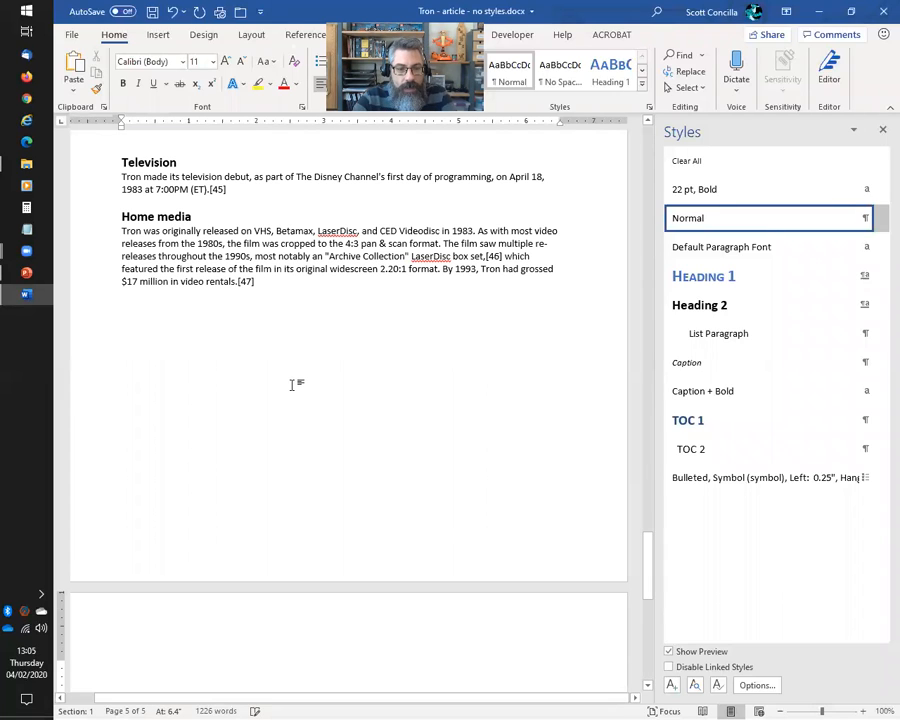
{"action": "type", "text": "Table "}
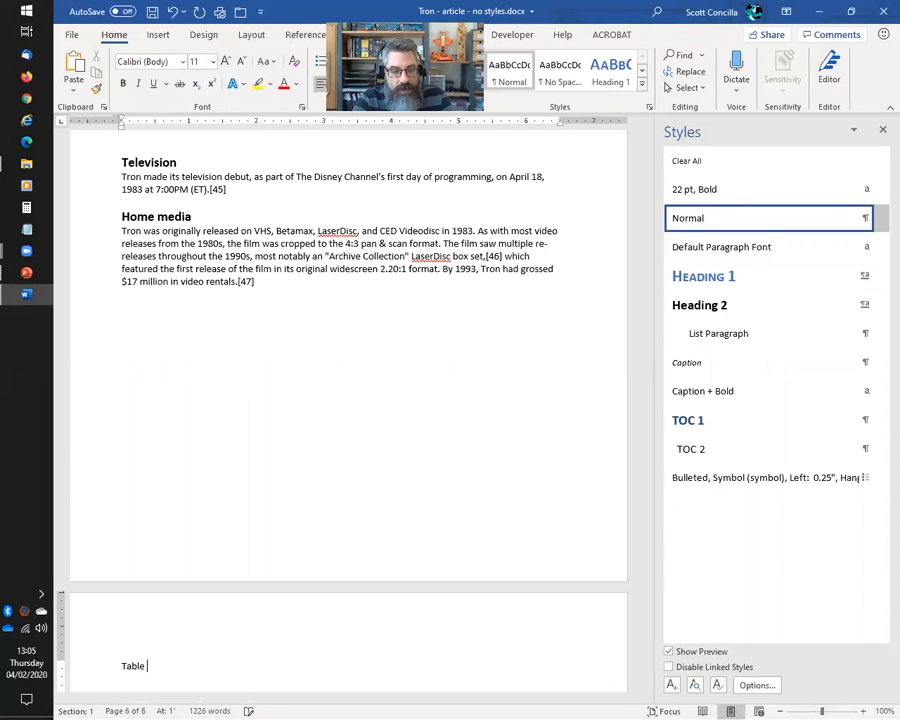
{"action": "type", "text": "of Figures"}
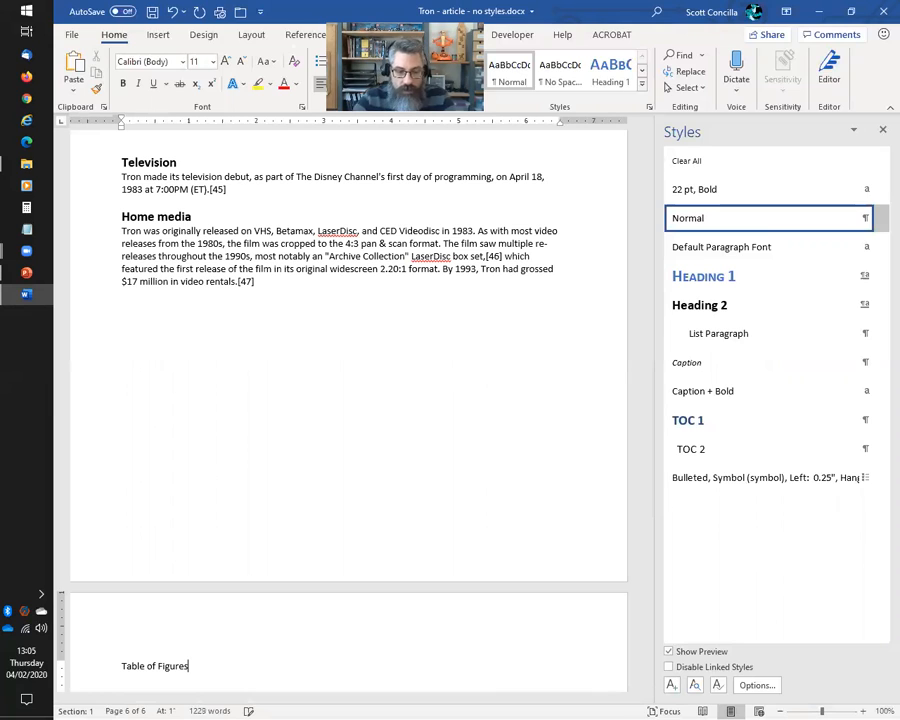
Step: Apply the Heading 1 style to the 'Table of Figures' title and place the insertion point on a Normal line below it
{"action": "key", "text": "shift+Home"}
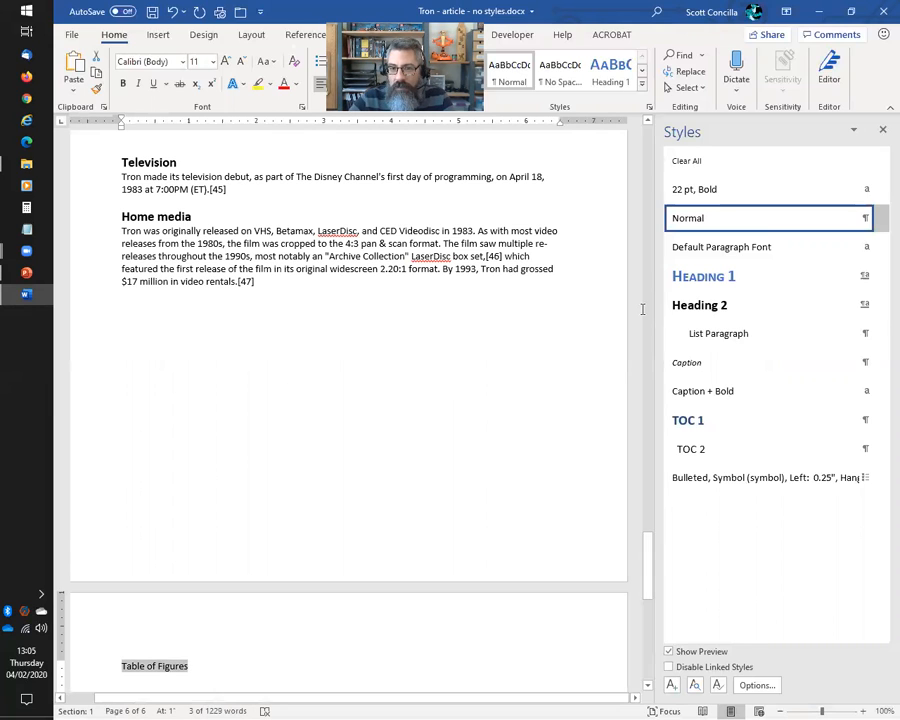
{"action": "left_click", "coordinate": [720, 276]}
{"action": "scroll", "coordinate": [363, 596], "scroll_direction": "down", "scroll_amount": 2}
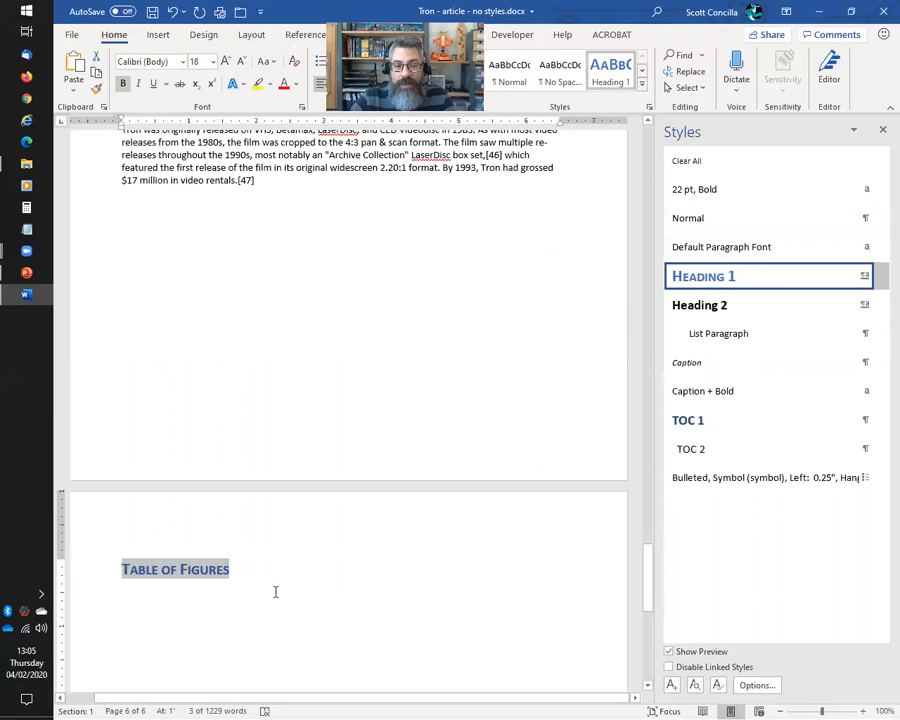
{"action": "left_click", "coordinate": [274, 584]}
{"action": "key", "text": "Return"}
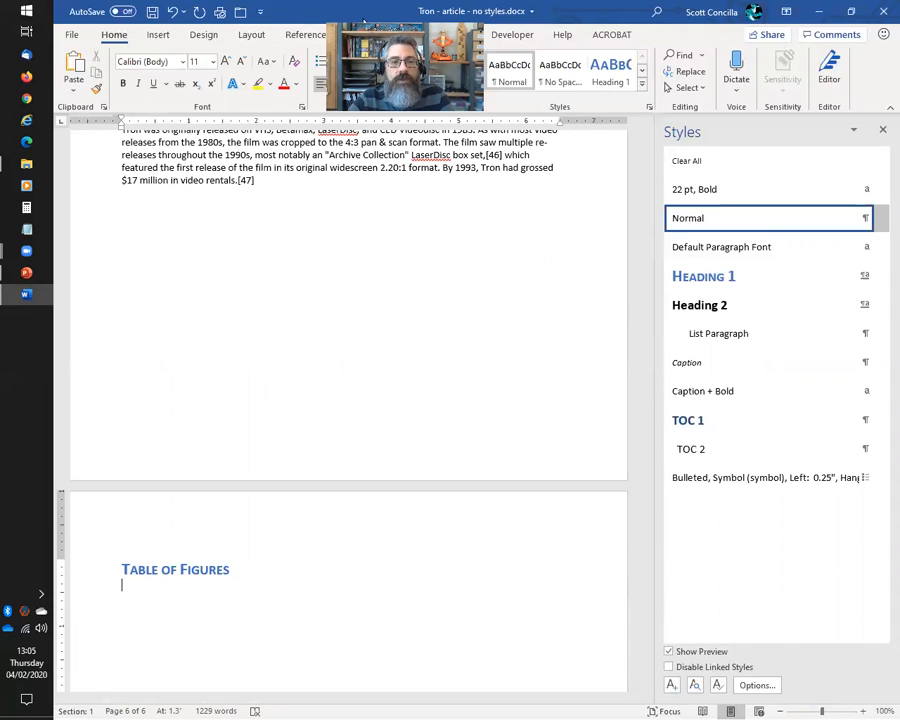
Step: Insert a table of figures below its heading, using the Figure caption label, the From template format, and web hyperlinks turned off
{"action": "left_click", "coordinate": [299, 35]}
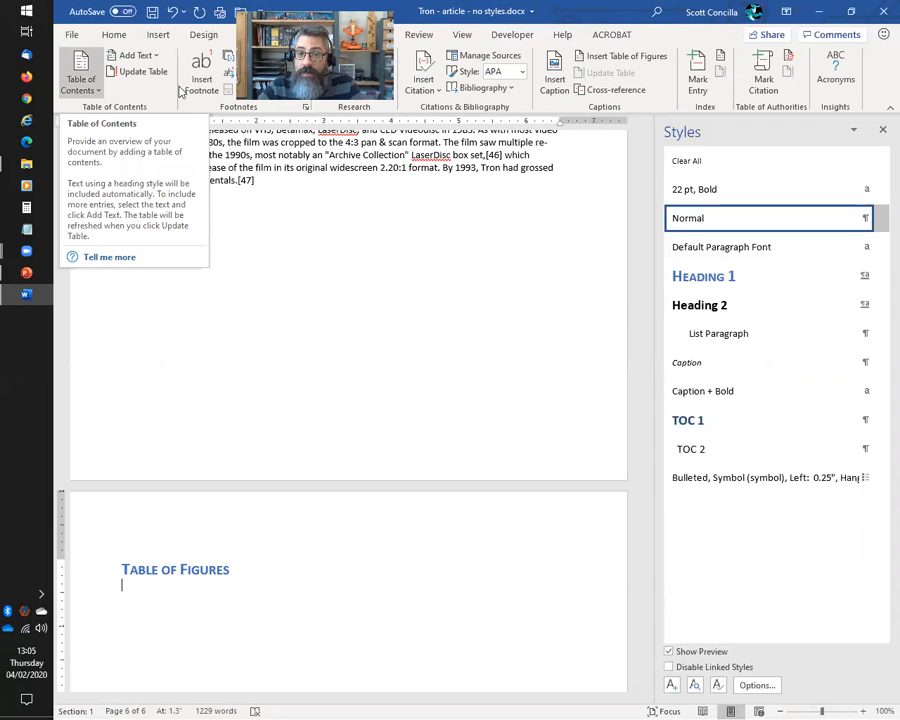
{"action": "left_click", "coordinate": [610, 59]}
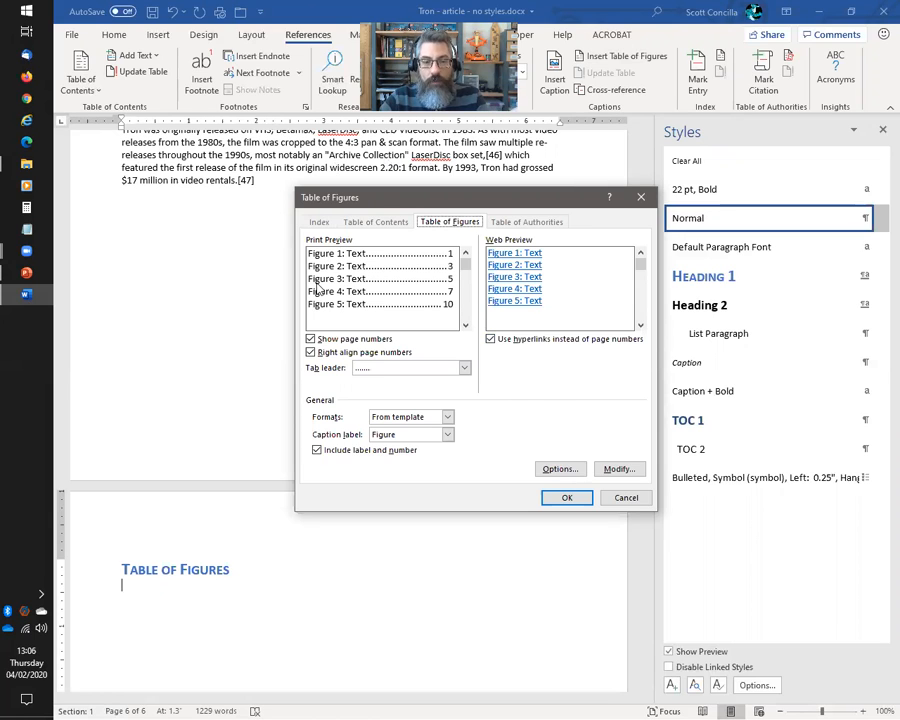
{"action": "left_click", "coordinate": [490, 340]}
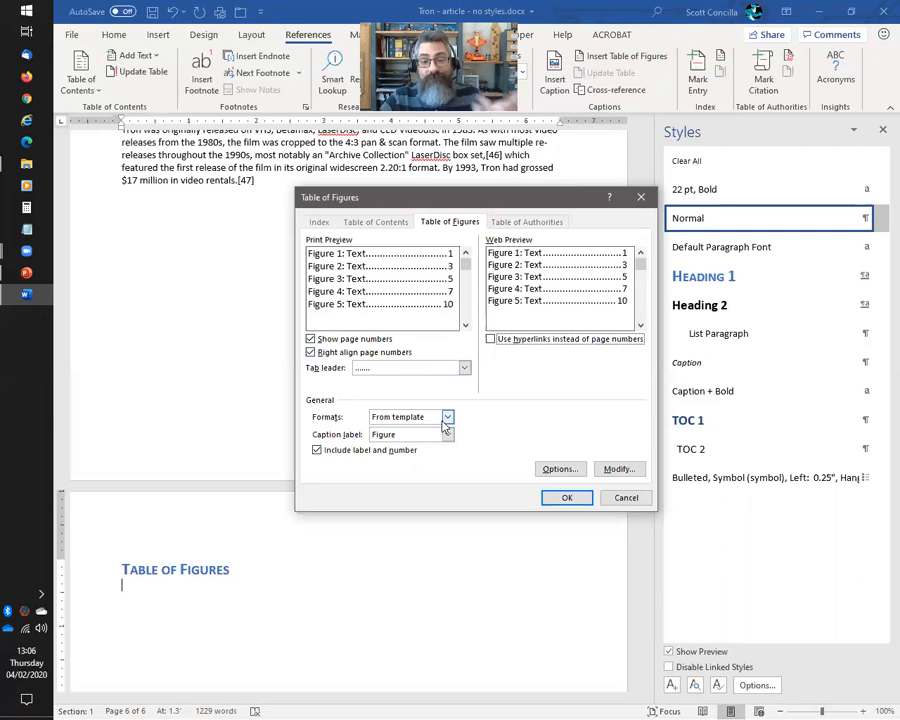
{"action": "left_click", "coordinate": [448, 418]}
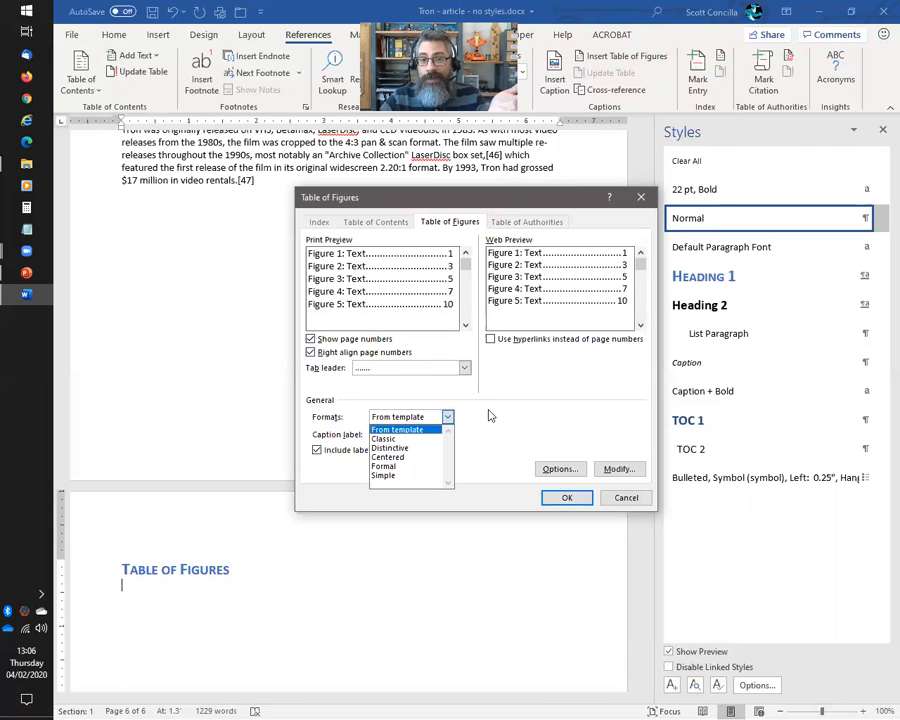
{"action": "left_click", "coordinate": [490, 416]}
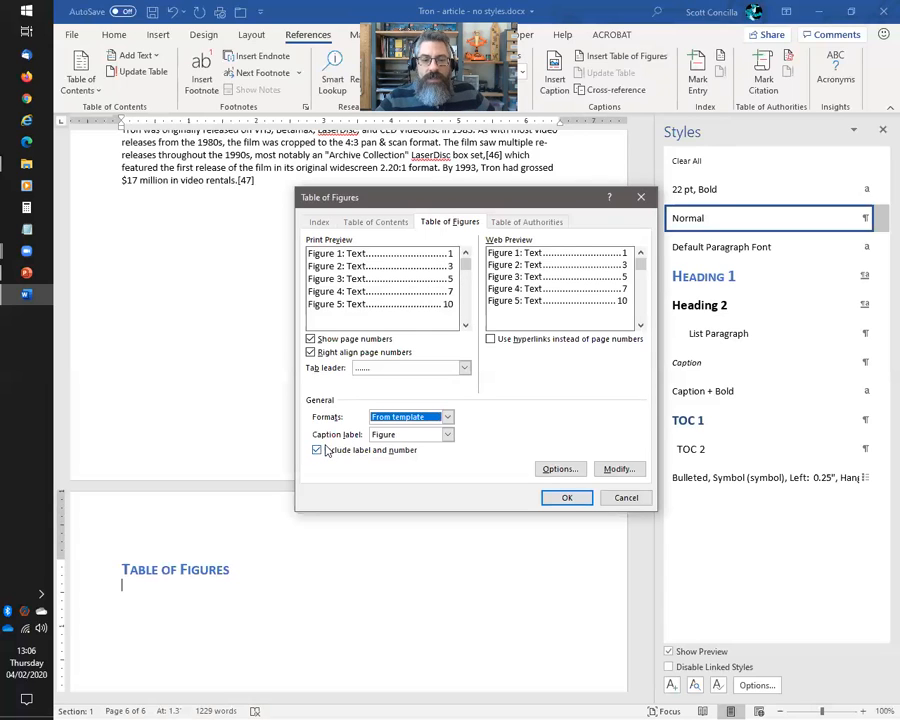
{"action": "left_click", "coordinate": [447, 434]}
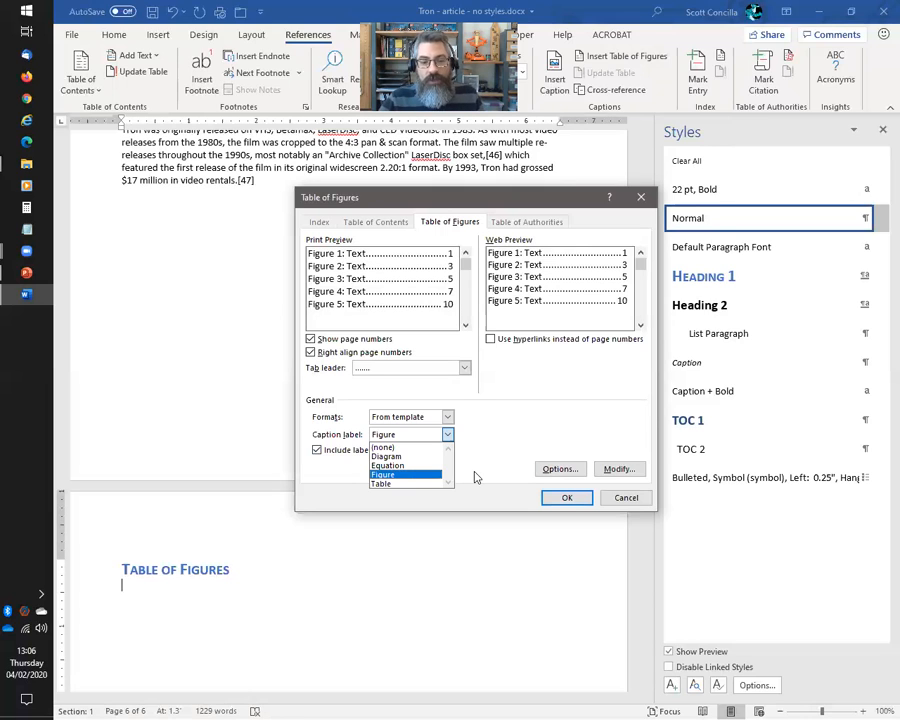
{"action": "left_click", "coordinate": [400, 474]}
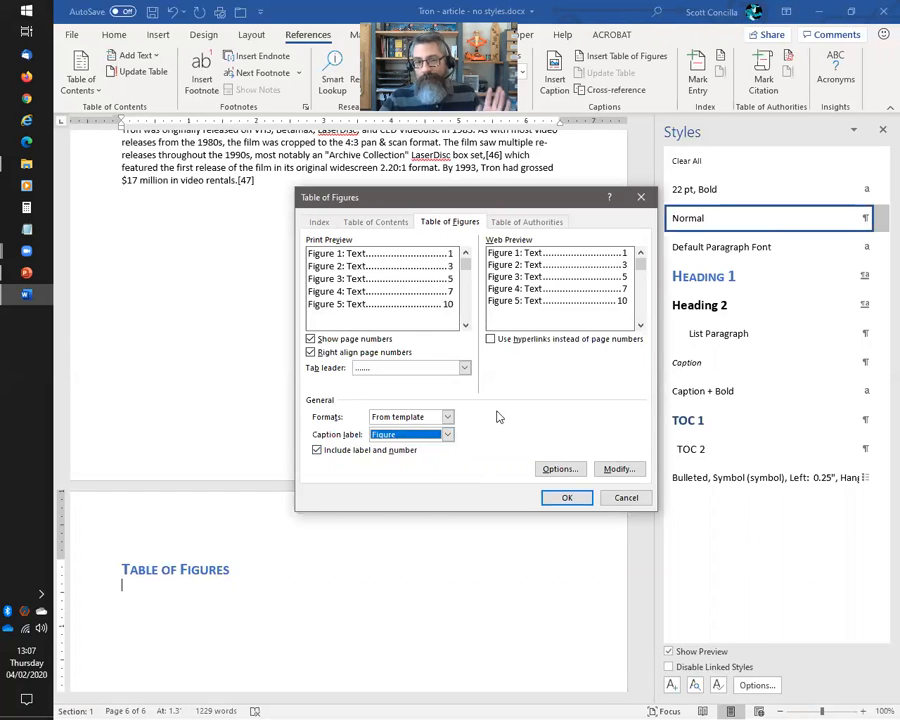
{"action": "left_click", "coordinate": [563, 499]}
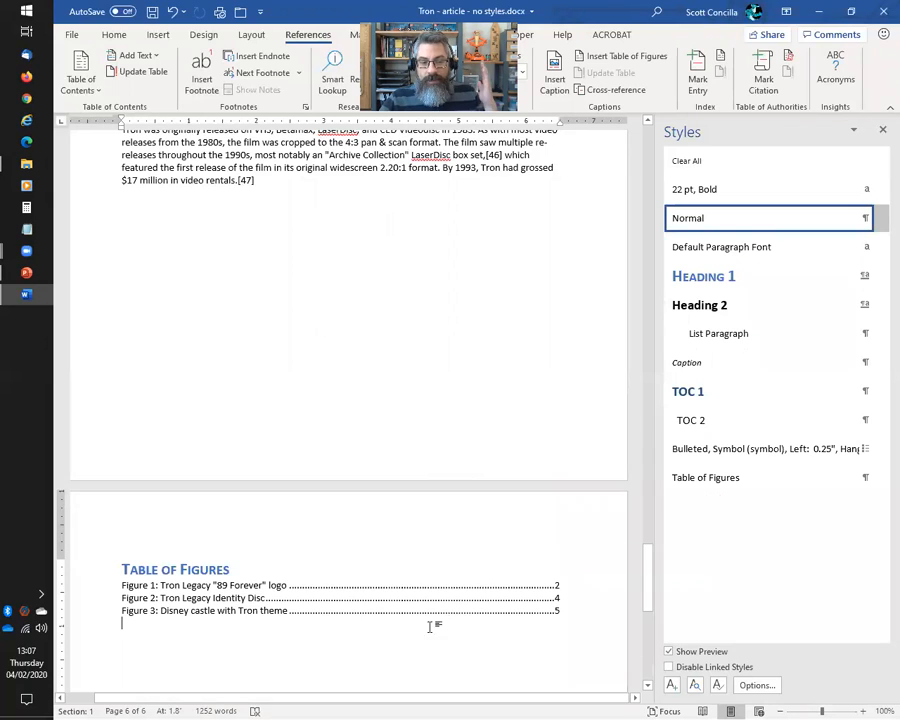
Step: Leave a blank line below the list of figures and enter the title 'Table of Diagrams'
{"action": "scroll", "coordinate": [432, 628], "scroll_direction": "down", "scroll_amount": 3}
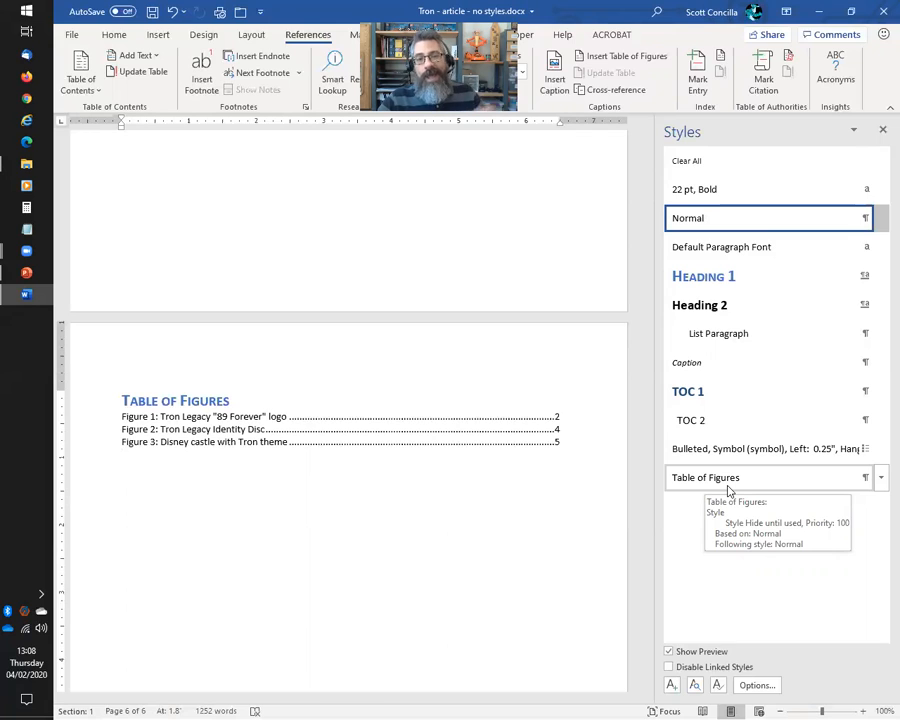
{"action": "triple_click", "coordinate": [589, 445]}
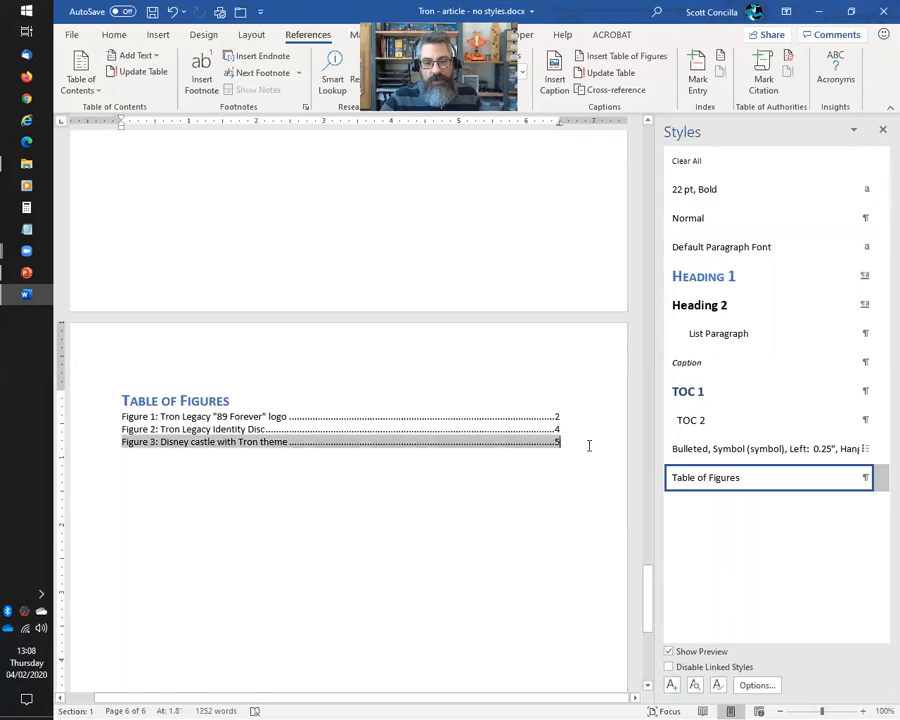
{"action": "left_click", "coordinate": [221, 502]}
{"action": "key", "text": "Return"}
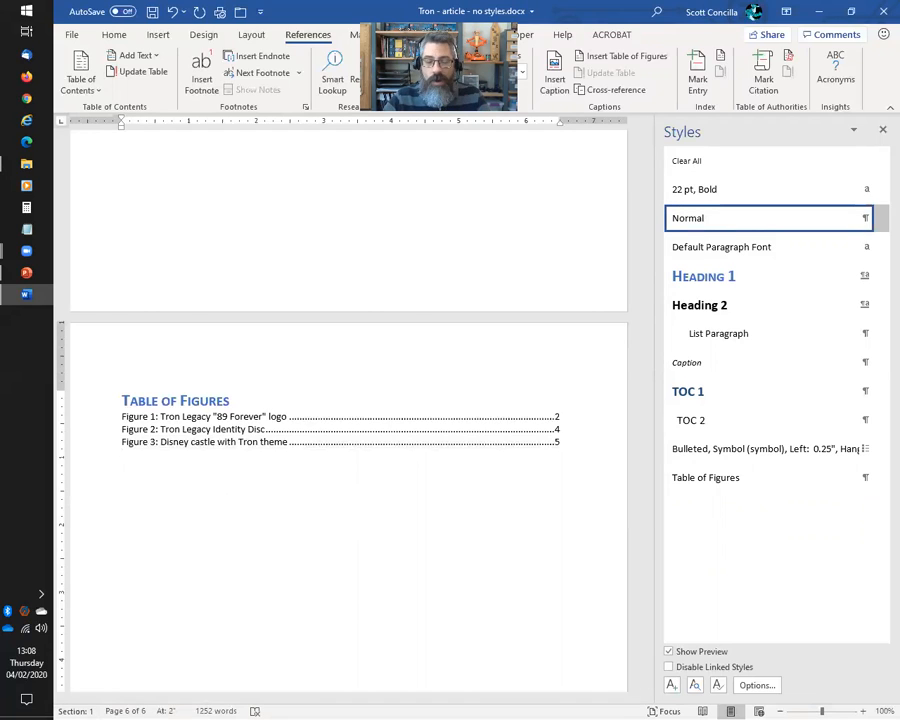
{"action": "type", "text": "Table of"}
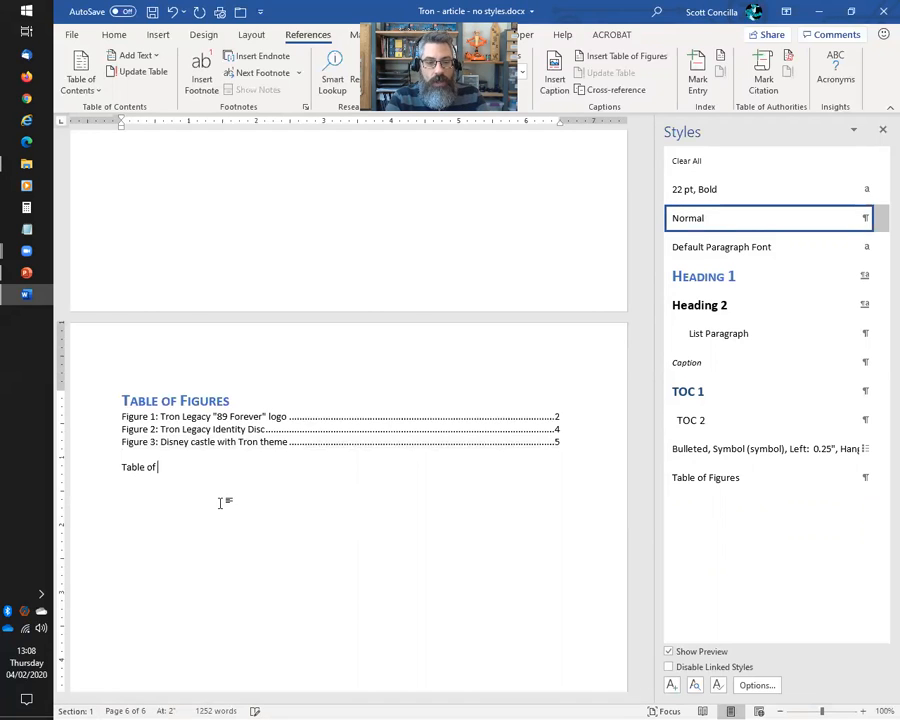
{"action": "type", "text": " Diagrams"}
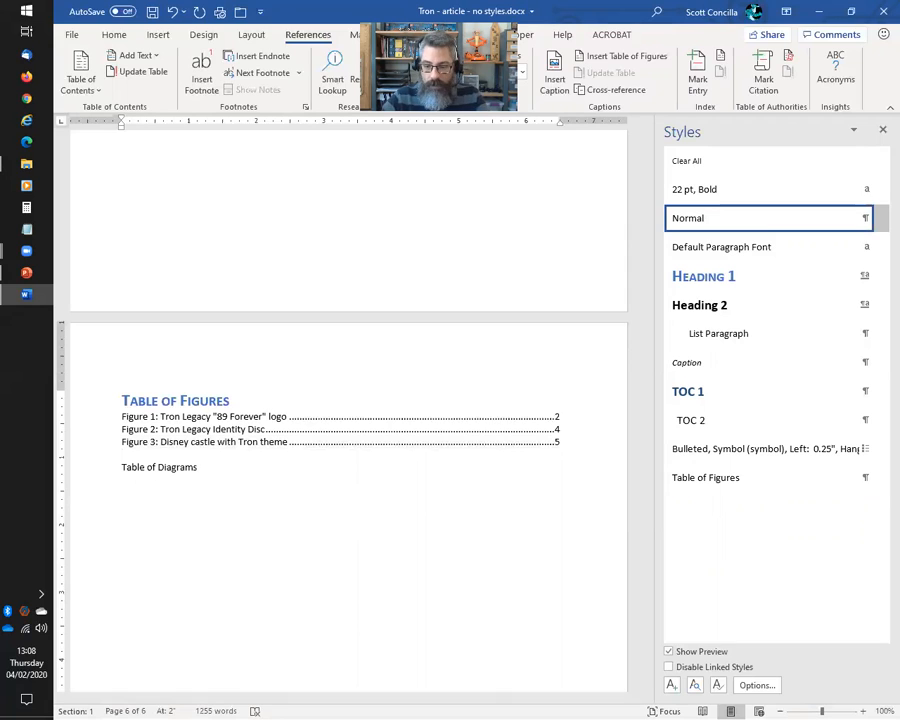
Step: Apply the Heading 1 style to the 'Table of Diagrams' title and start a new line below it
{"action": "key", "text": "shift+Home"}
{"action": "left_click", "coordinate": [691, 284]}
{"action": "left_click", "coordinate": [313, 469]}
{"action": "key", "text": "Return"}
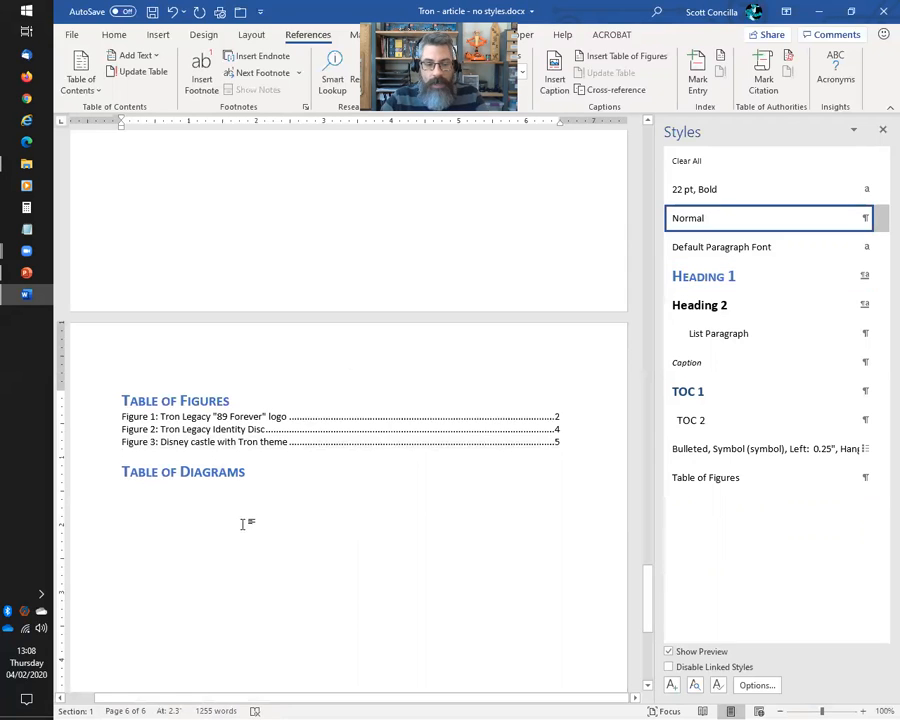
Step: Insert a table of figures for the Diagram caption label under 'Table of Diagrams', with web hyperlinks turned off
{"action": "left_click", "coordinate": [626, 57]}
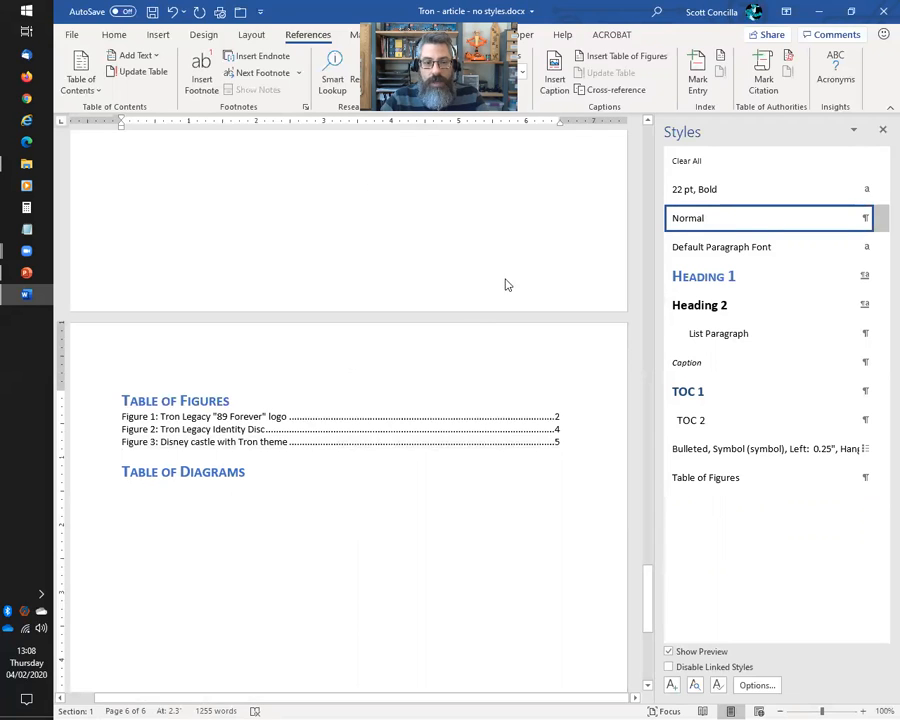
{"action": "left_click", "coordinate": [447, 436]}
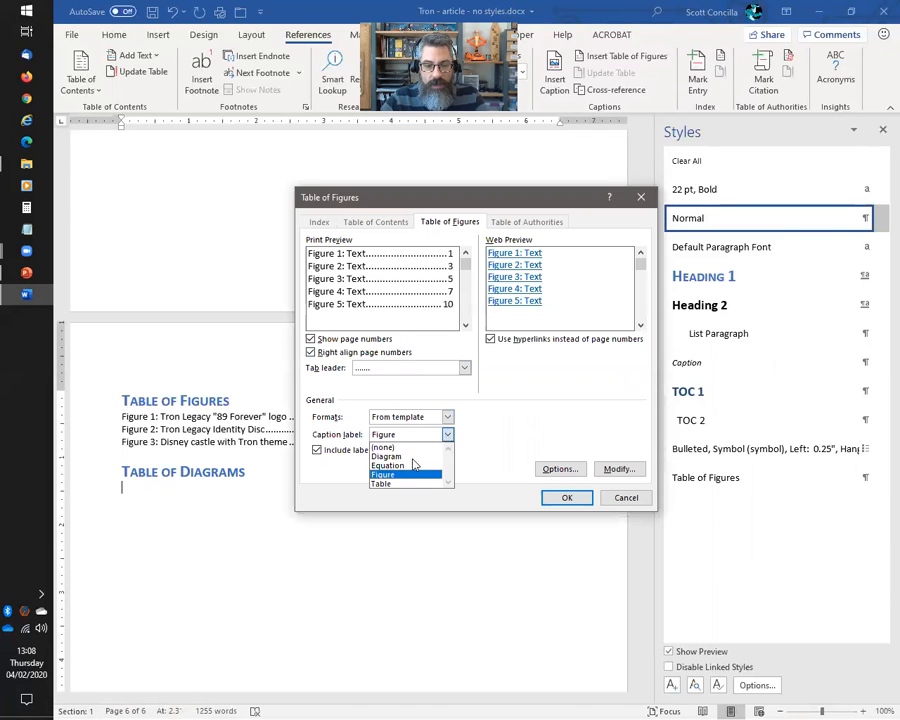
{"action": "left_click", "coordinate": [395, 453]}
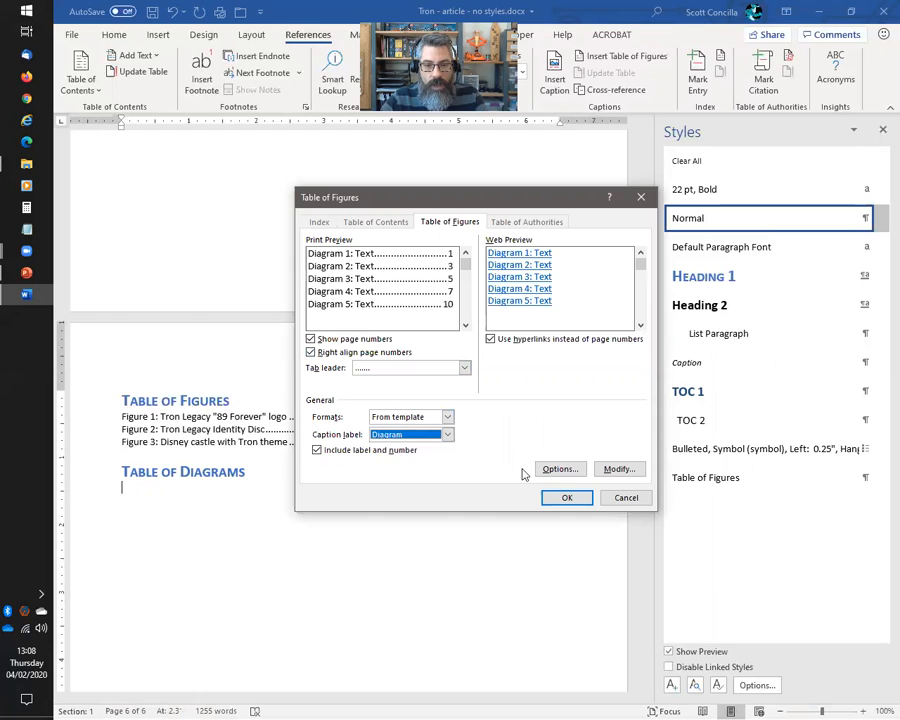
{"action": "left_click", "coordinate": [491, 339]}
{"action": "left_click", "coordinate": [565, 498]}
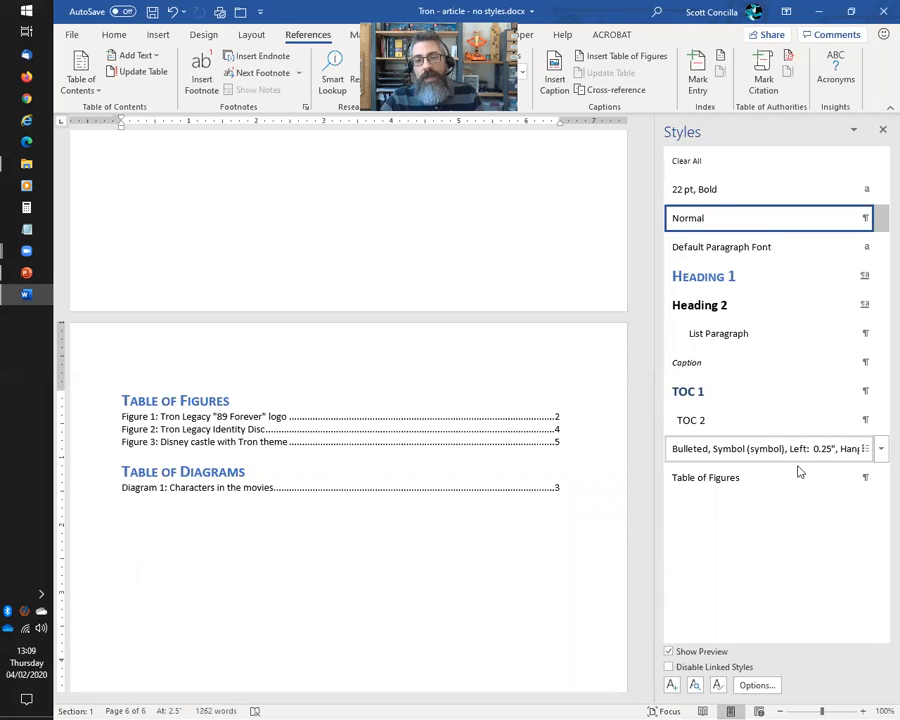
Step: Modify the Table of Figures style so its paragraph spacing after is 6 pt
{"action": "left_click", "coordinate": [880, 479]}
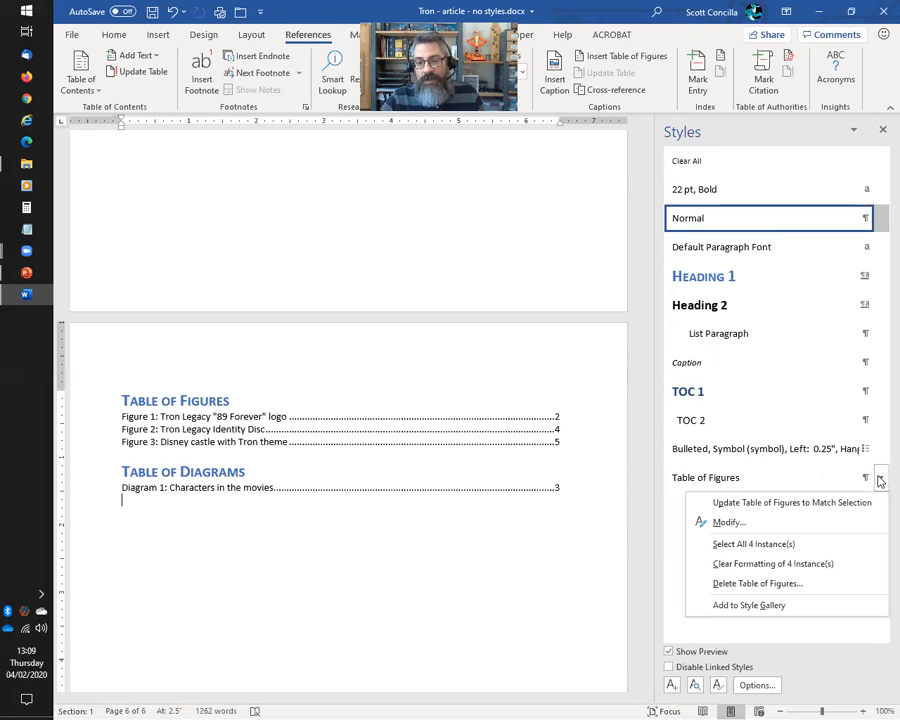
{"action": "left_click", "coordinate": [728, 522]}
{"action": "left_click", "coordinate": [401, 264]}
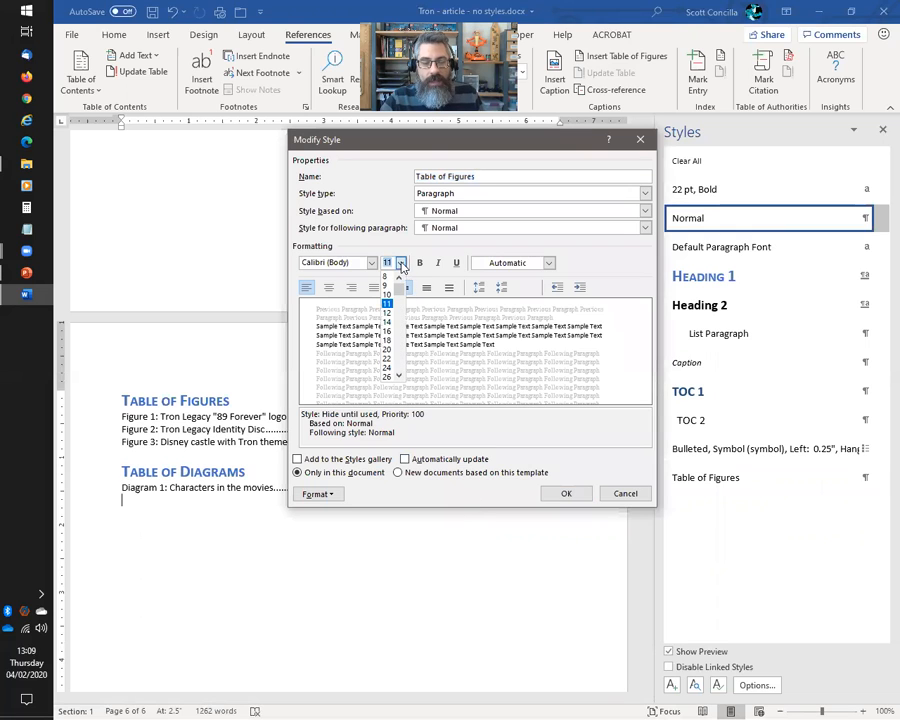
{"action": "left_click", "coordinate": [411, 242]}
{"action": "left_click", "coordinate": [330, 494]}
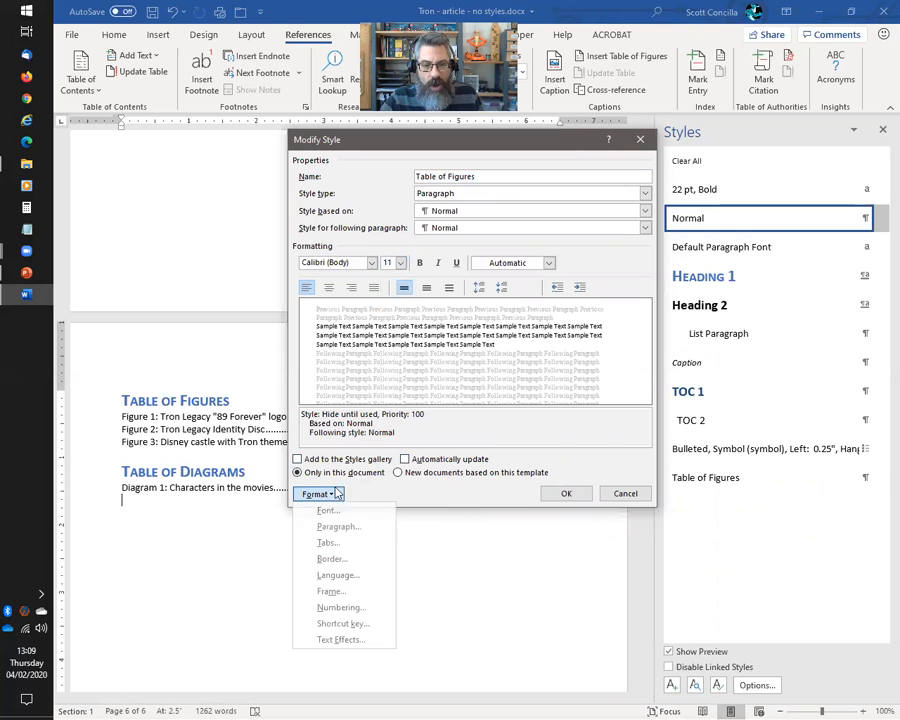
{"action": "left_click", "coordinate": [338, 526]}
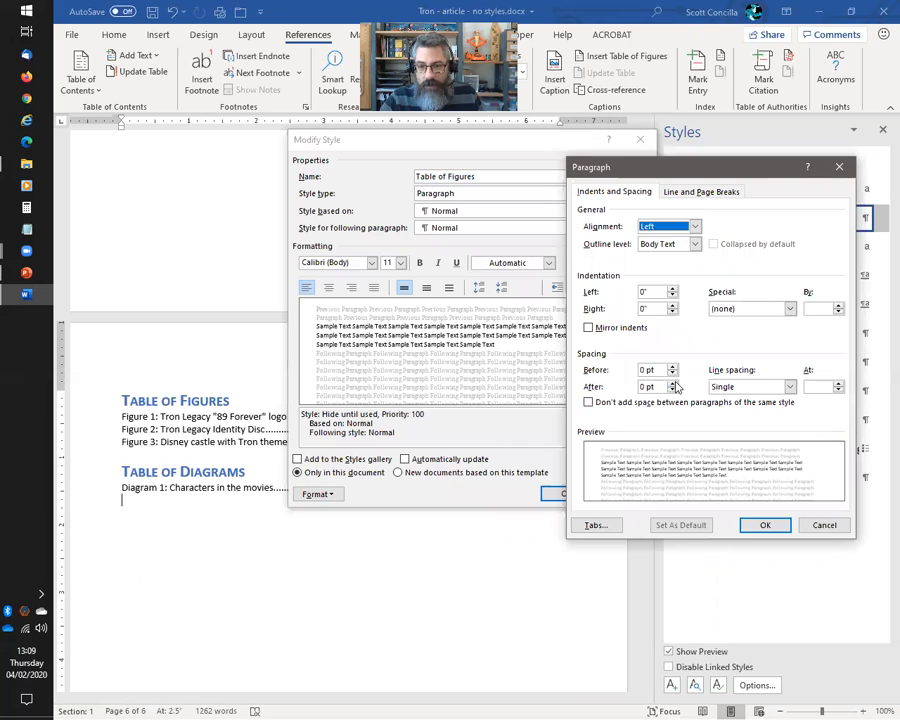
{"action": "left_click", "coordinate": [765, 525]}
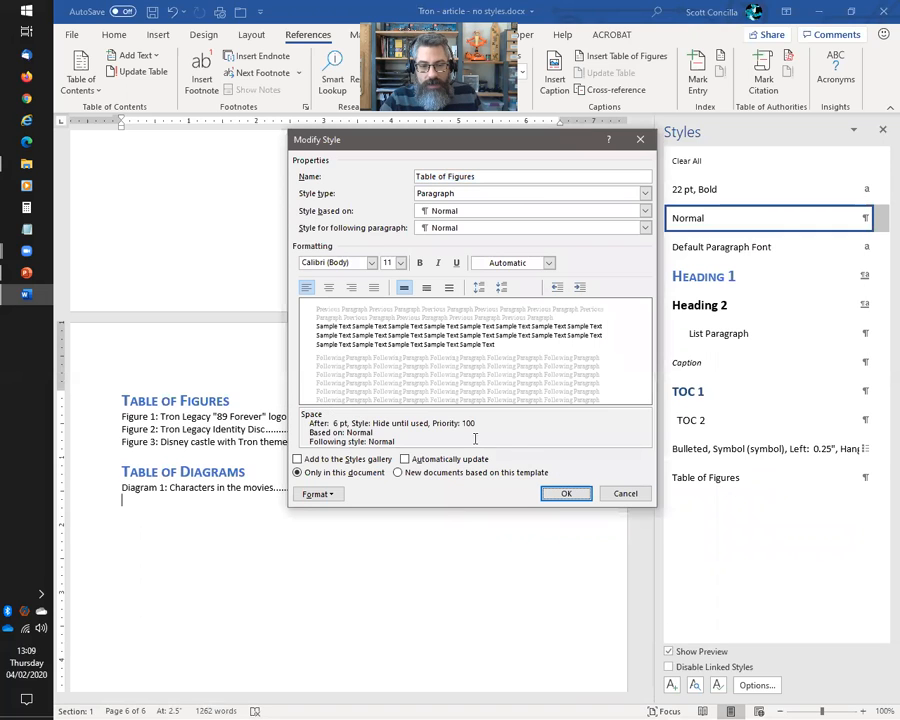
Step: Set the Table of Figures style's font size to 12 pt and apply the style changes
{"action": "left_click", "coordinate": [400, 262]}
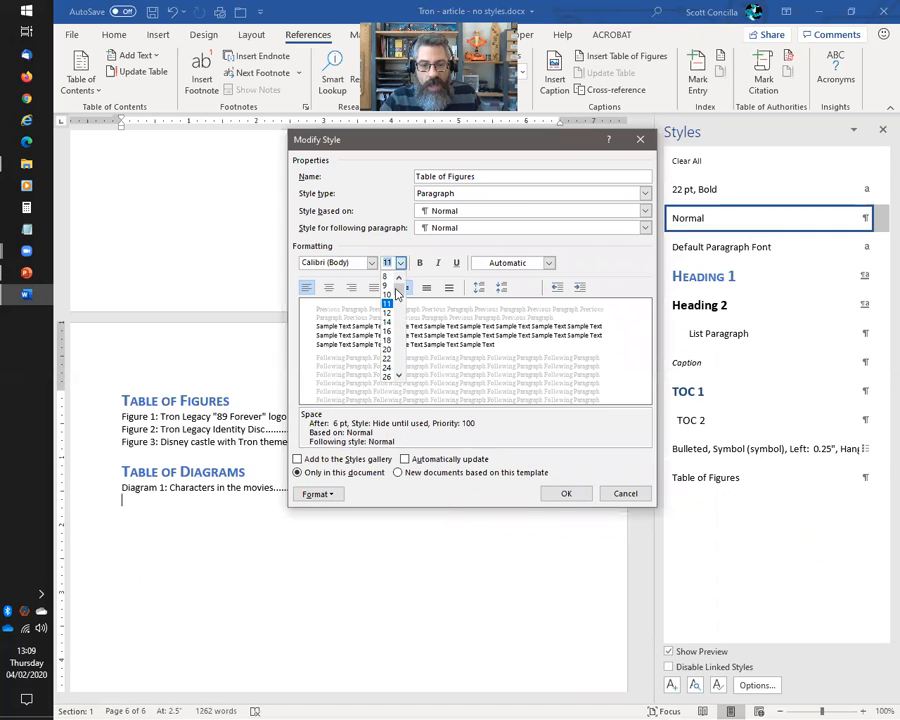
{"action": "left_click", "coordinate": [390, 311]}
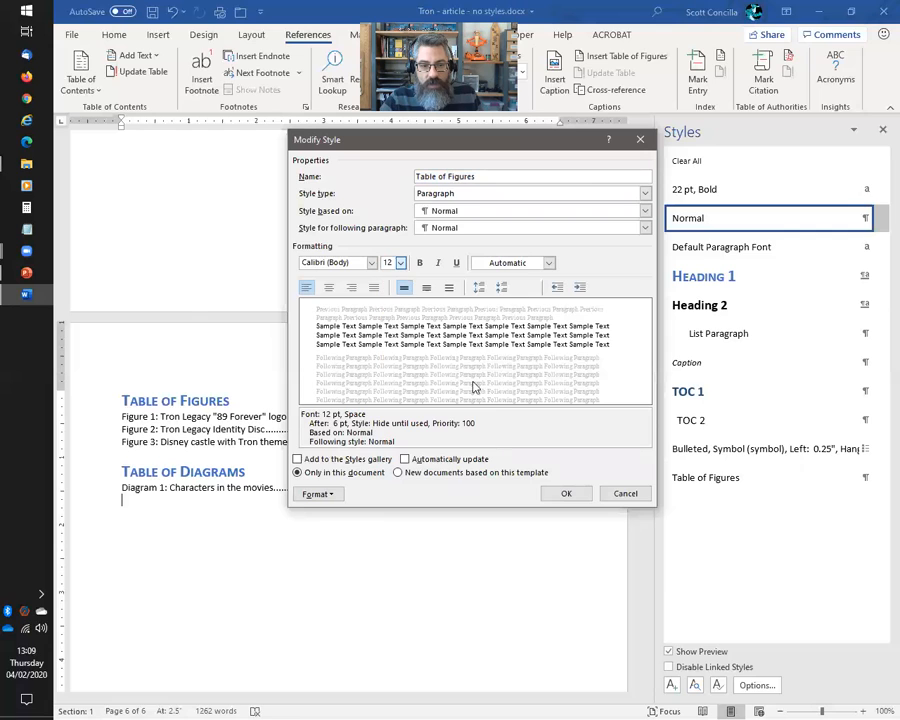
{"action": "left_click", "coordinate": [565, 495]}
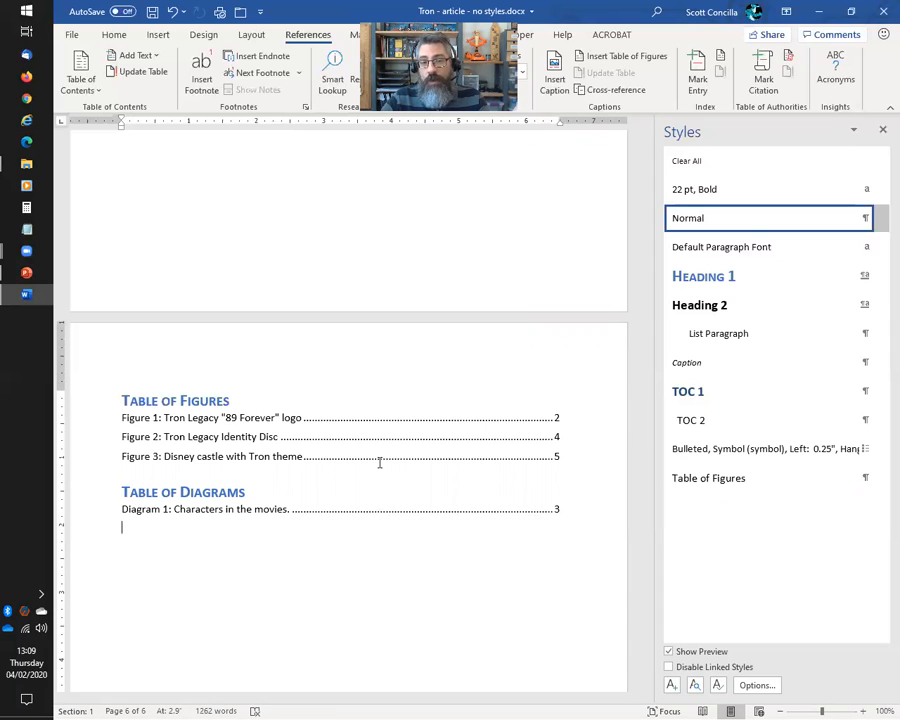
{"action": "left_click", "coordinate": [200, 400]}
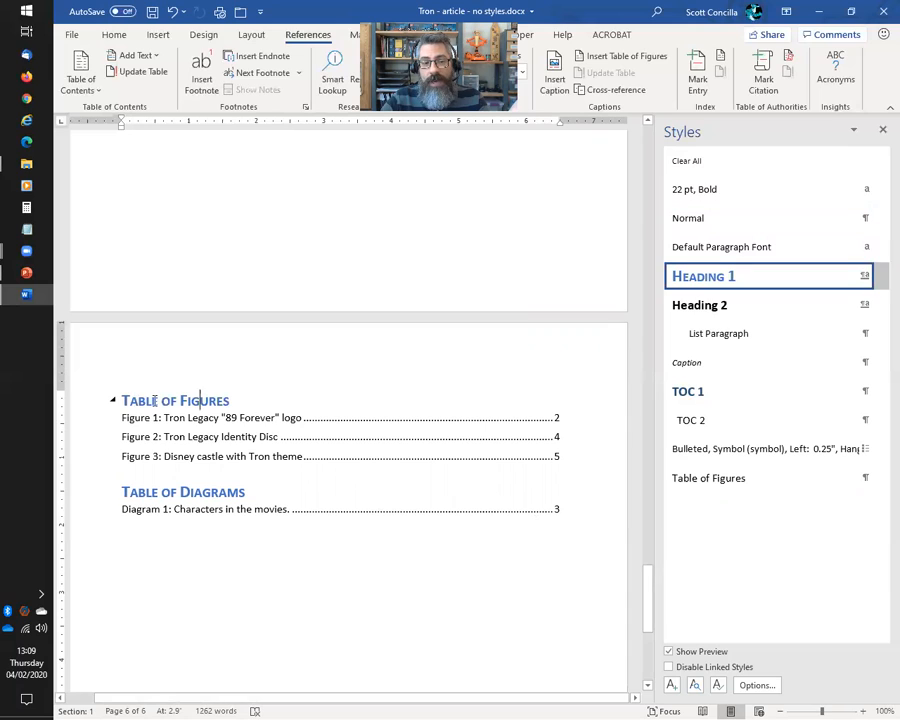
{"action": "left_click", "coordinate": [154, 400]}
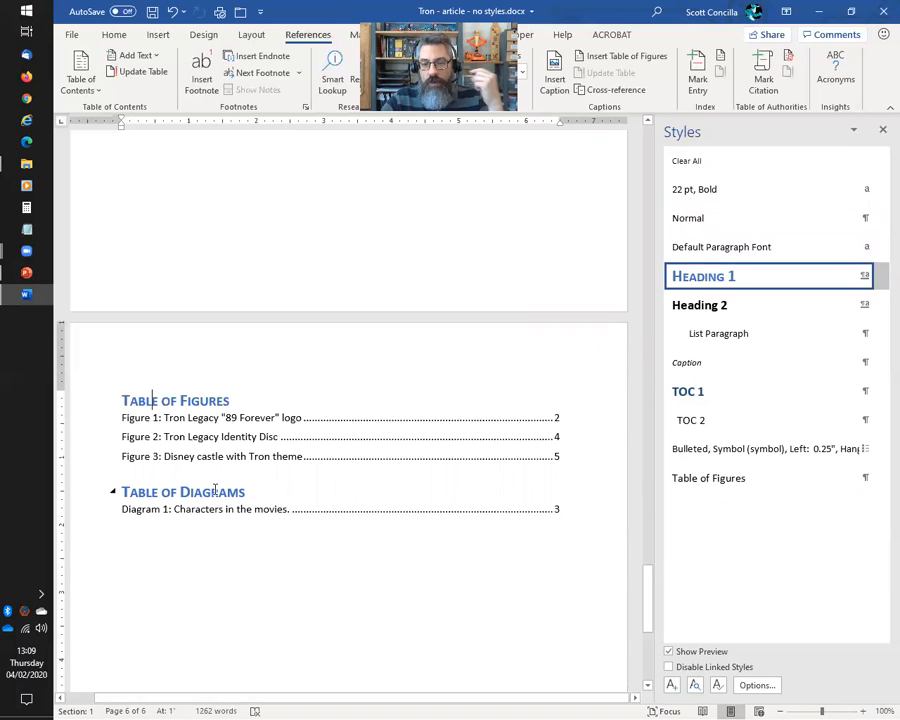
{"action": "left_click", "coordinate": [215, 489]}
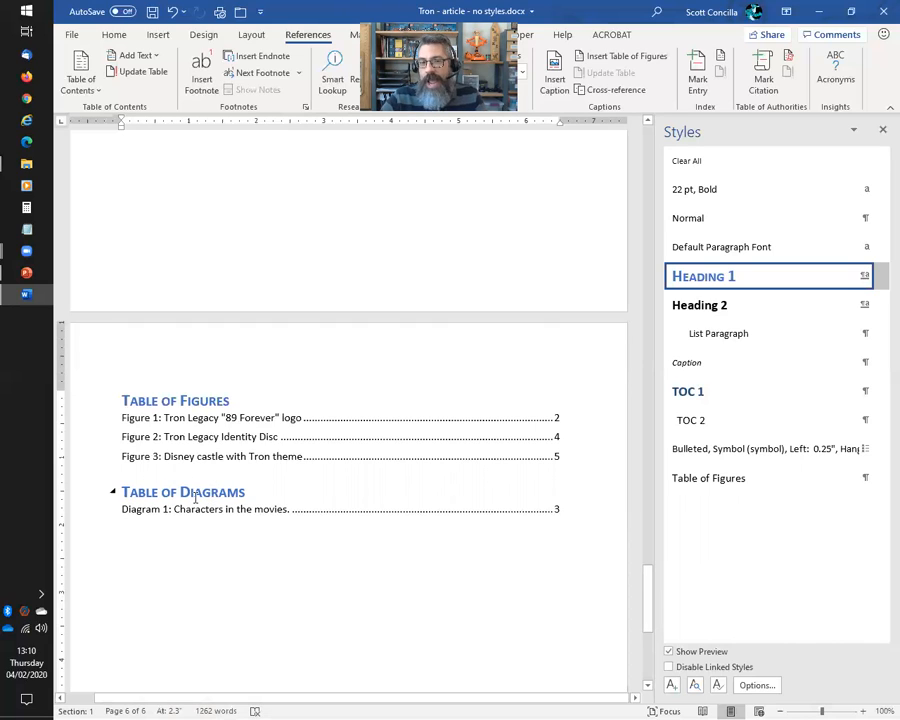
Step: Update the entire table of contents on the first page, including its entries and page numbers
{"action": "scroll", "coordinate": [196, 495], "scroll_direction": "up", "scroll_amount": 5}
{"action": "left_click_drag", "start_coordinate": [650, 595], "coordinate": [651, 206]}
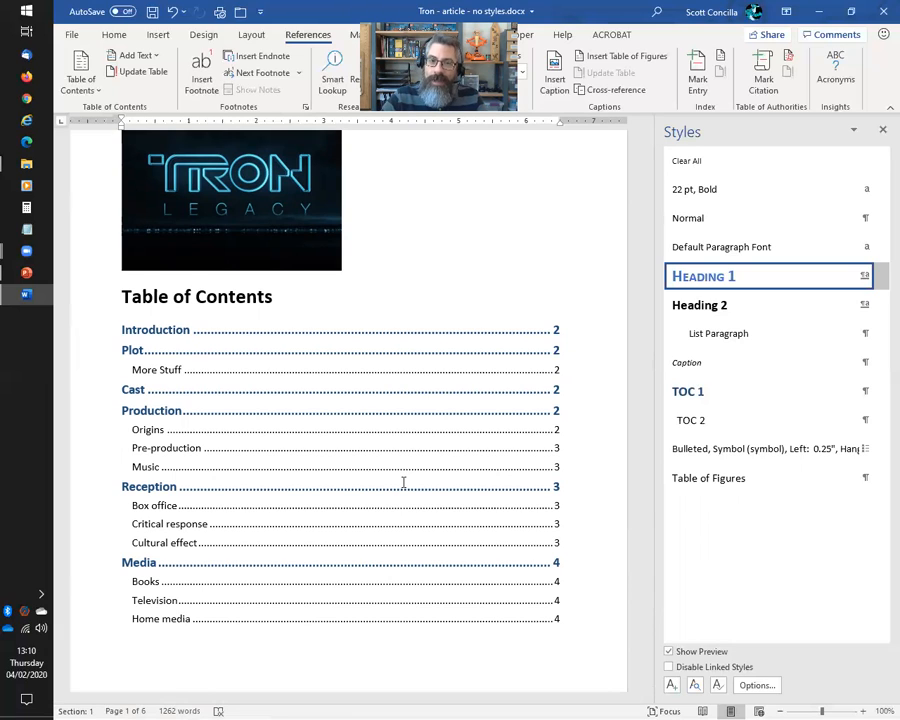
{"action": "left_click", "coordinate": [216, 350]}
{"action": "key", "text": "F9"}
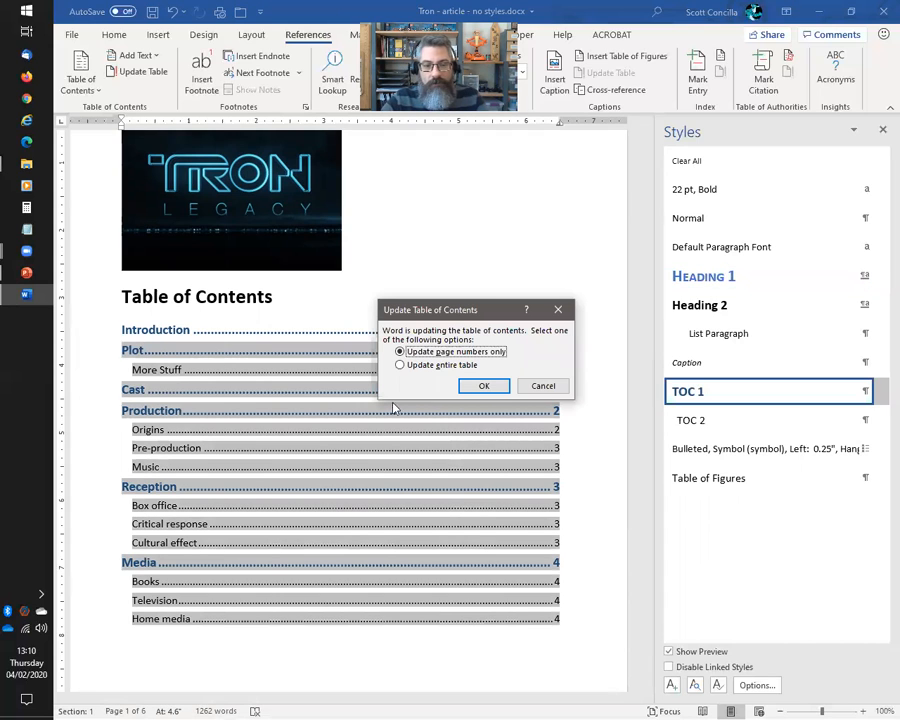
{"action": "left_click", "coordinate": [437, 366]}
{"action": "left_click", "coordinate": [484, 385]}
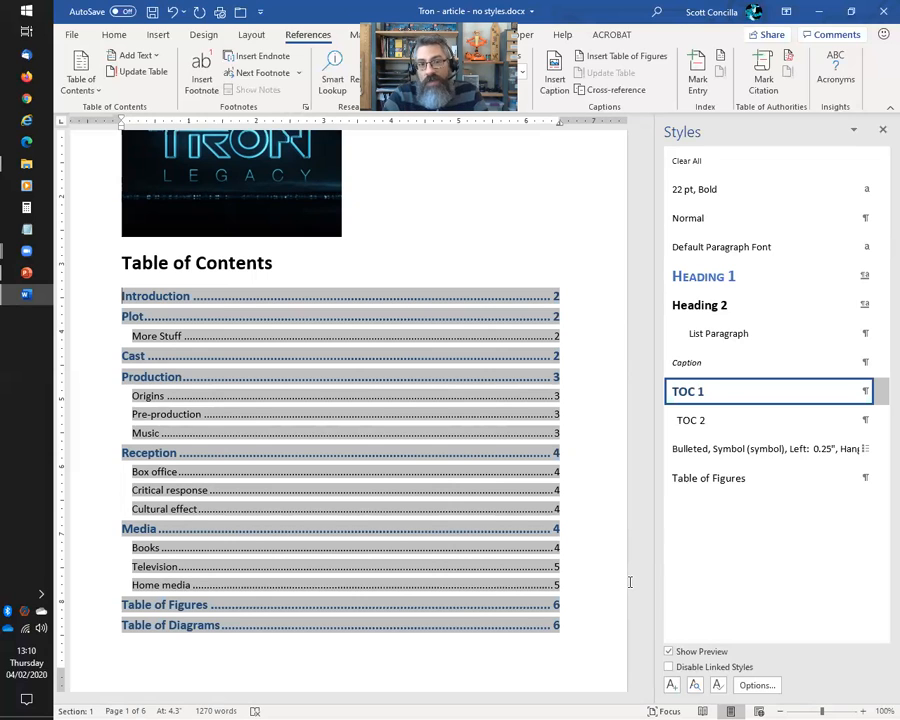
{"action": "left_click", "coordinate": [242, 262]}
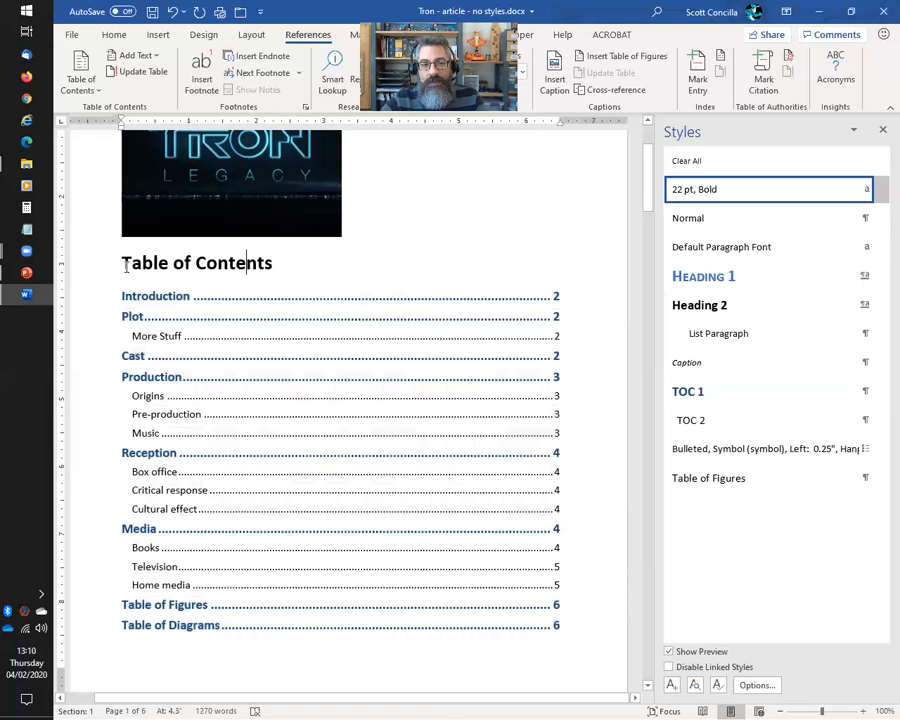
{"action": "triple_click", "coordinate": [181, 262]}
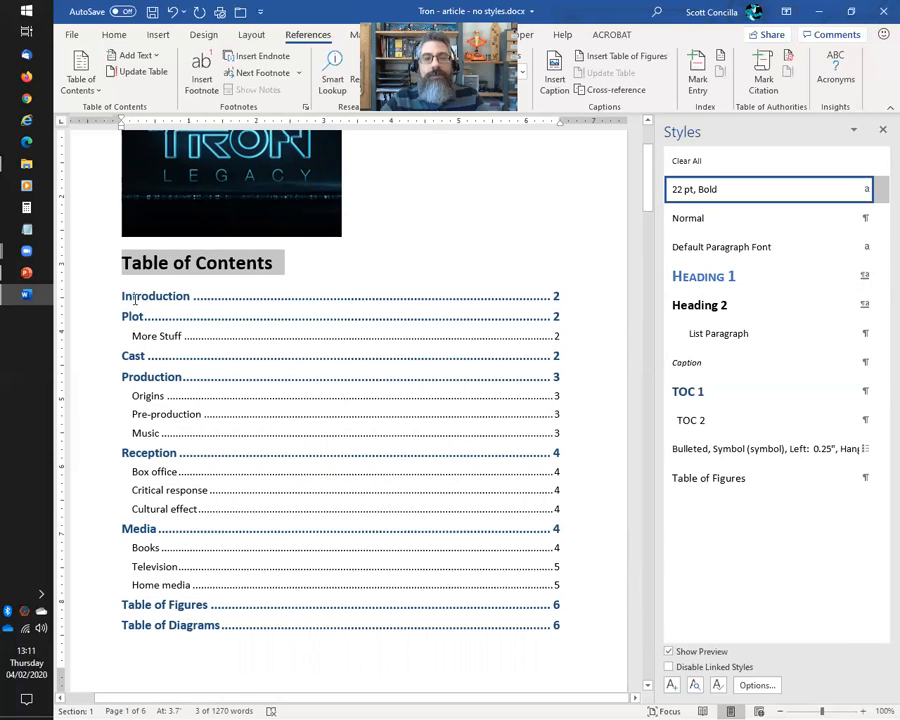
{"action": "left_click", "coordinate": [380, 276]}
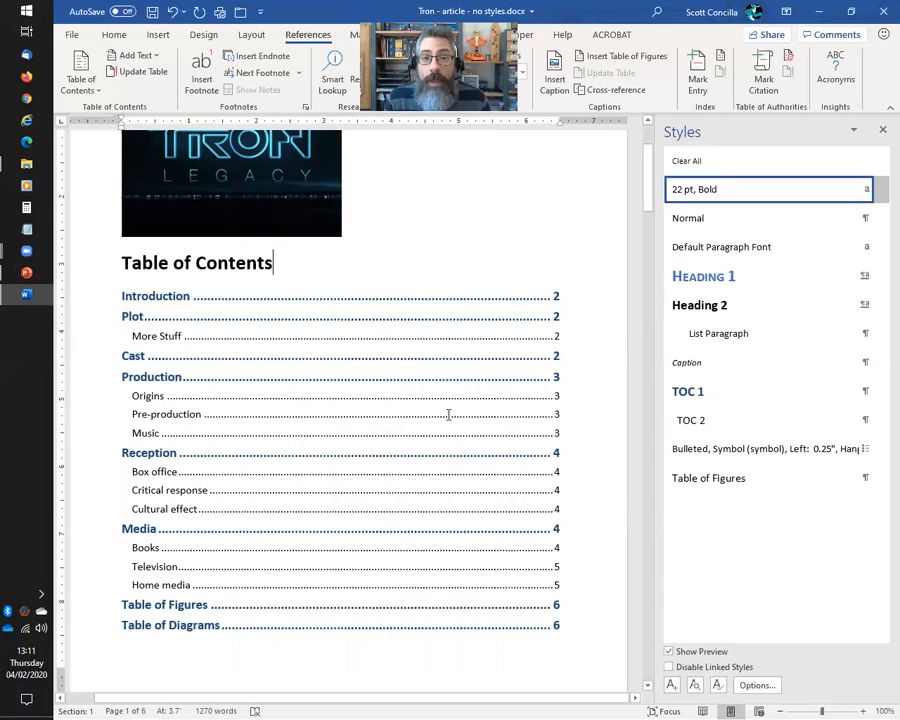
Step: Switch to the PowerPoint slide show and advance through the Captions and Cross-references slides to the one on cross-reference formatting
{"action": "key", "text": "alt+Tab"}
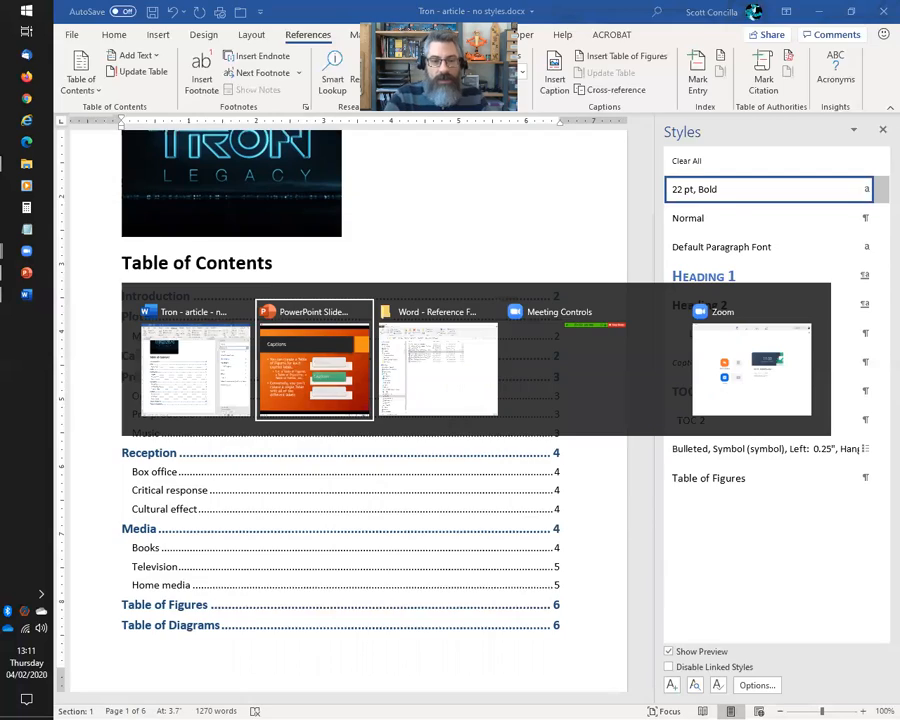
{"action": "key", "text": "Right"}
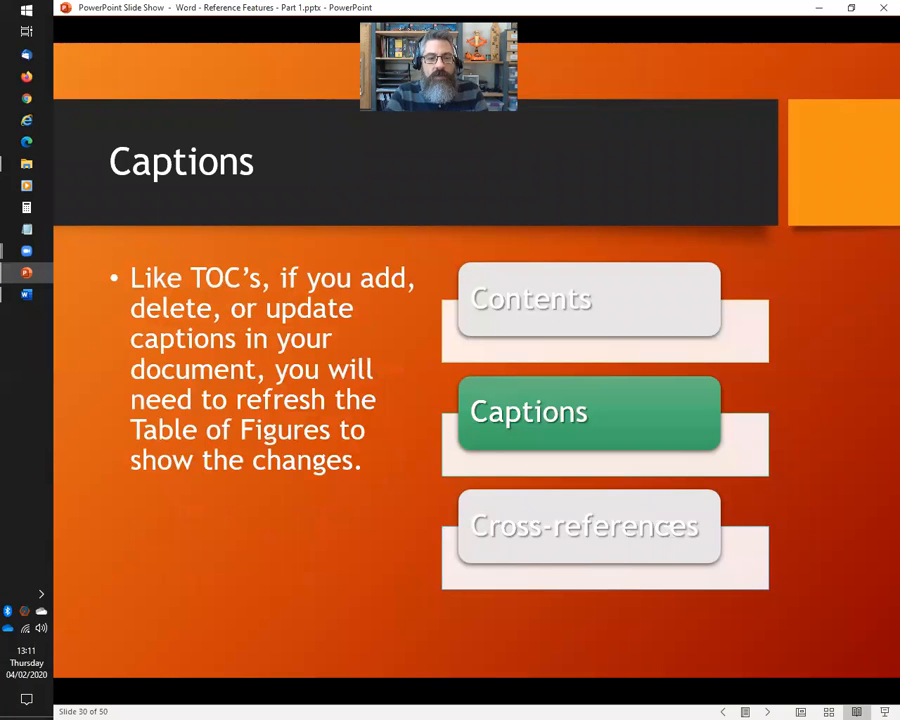
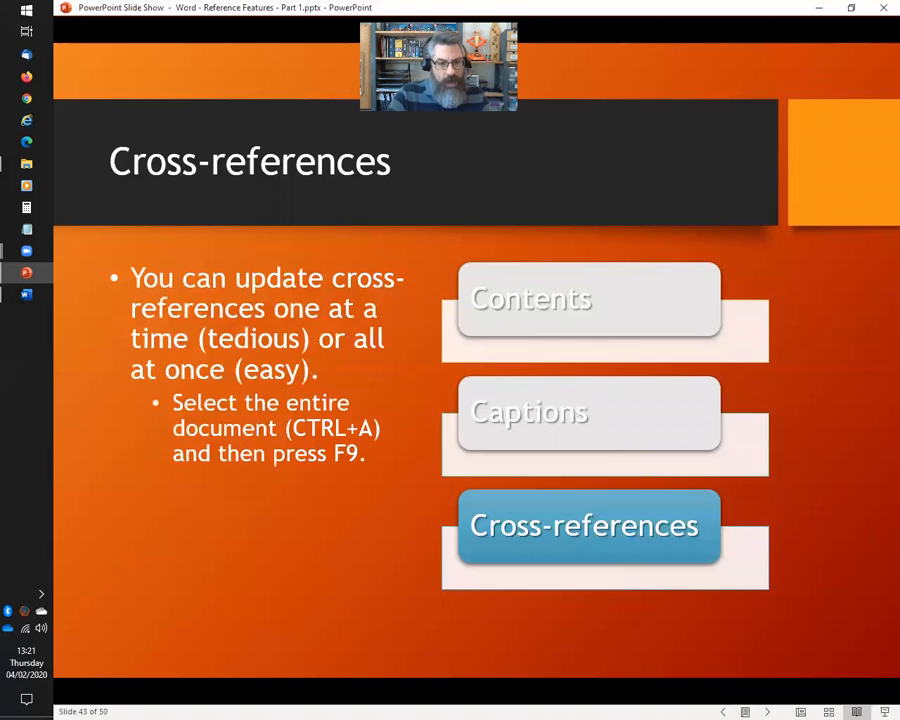
{"action": "key", "text": "Right"}
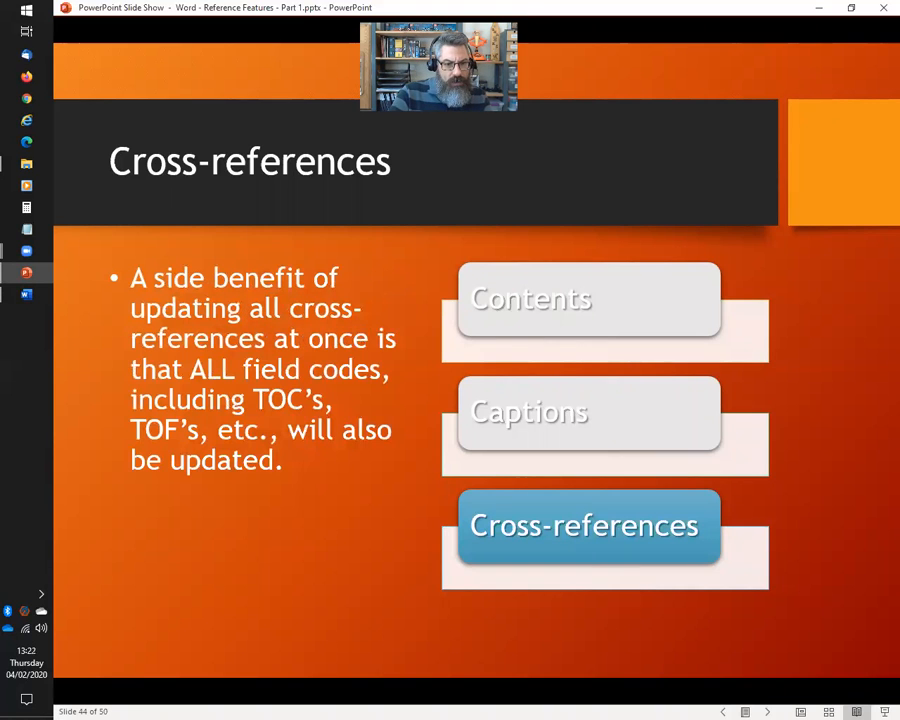
{"action": "key", "text": "Right"}
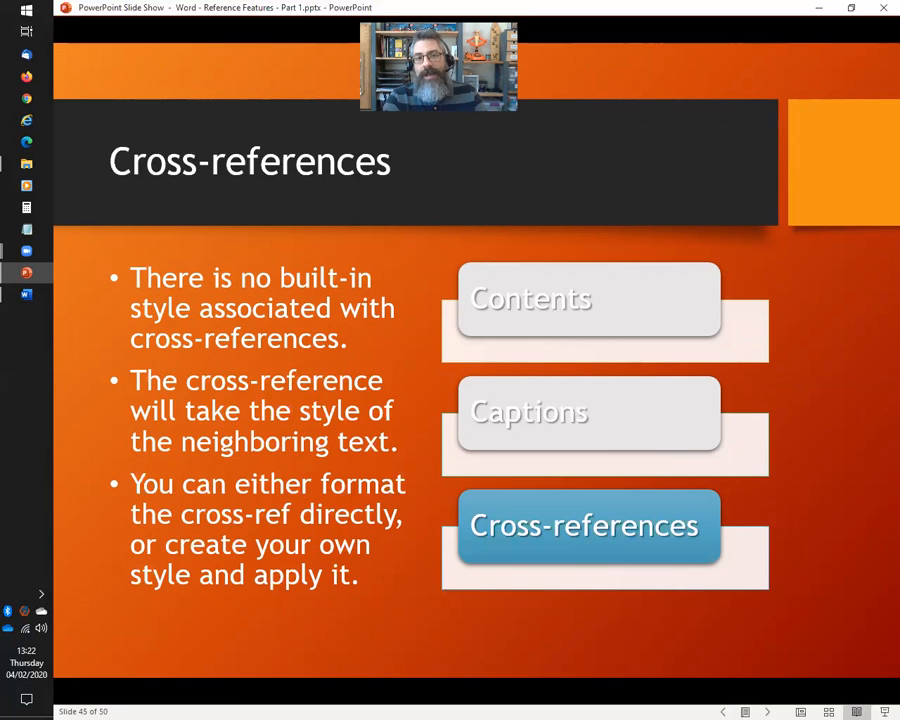
Step: Switch back to the Word article and make the page-number cross-reference at the end of the Introduction paragraph bold
{"action": "key", "text": "alt+Tab"}
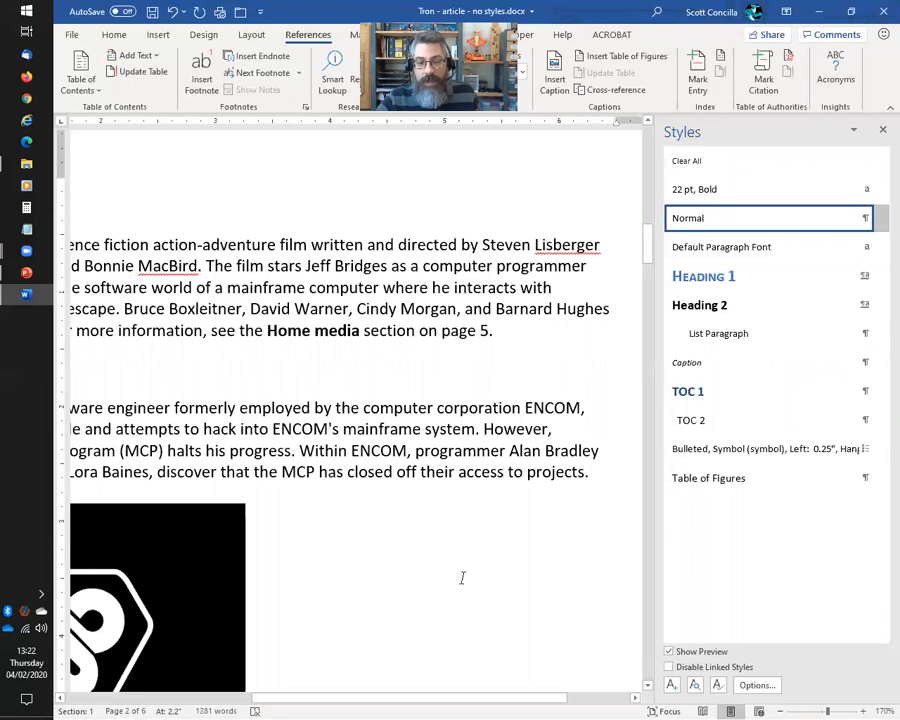
{"action": "left_click_drag", "start_coordinate": [497, 702], "coordinate": [462, 699]}
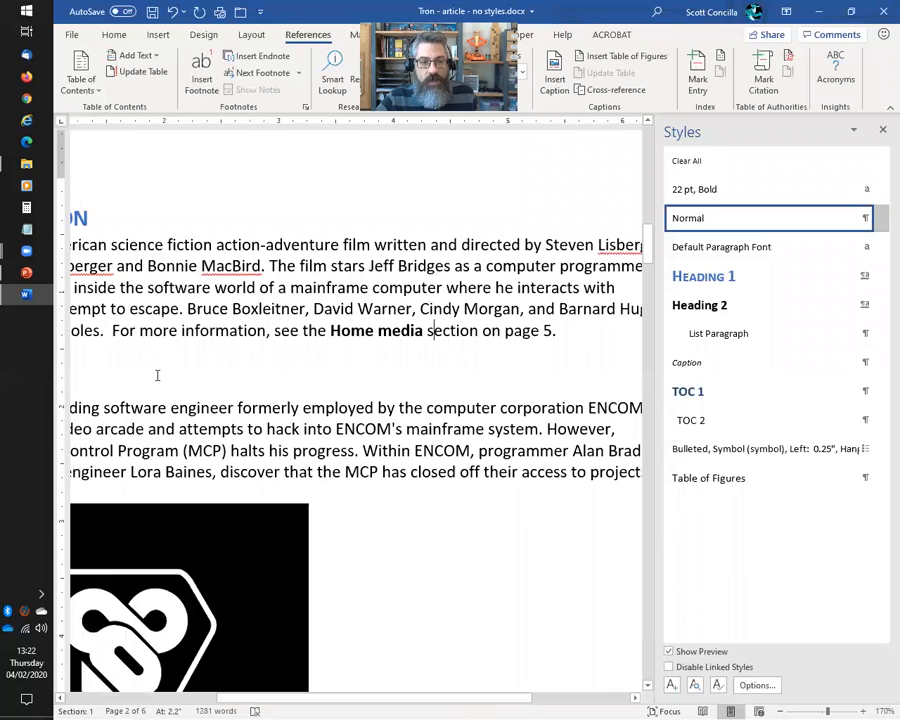
{"action": "left_click_drag", "start_coordinate": [114, 331], "coordinate": [563, 335]}
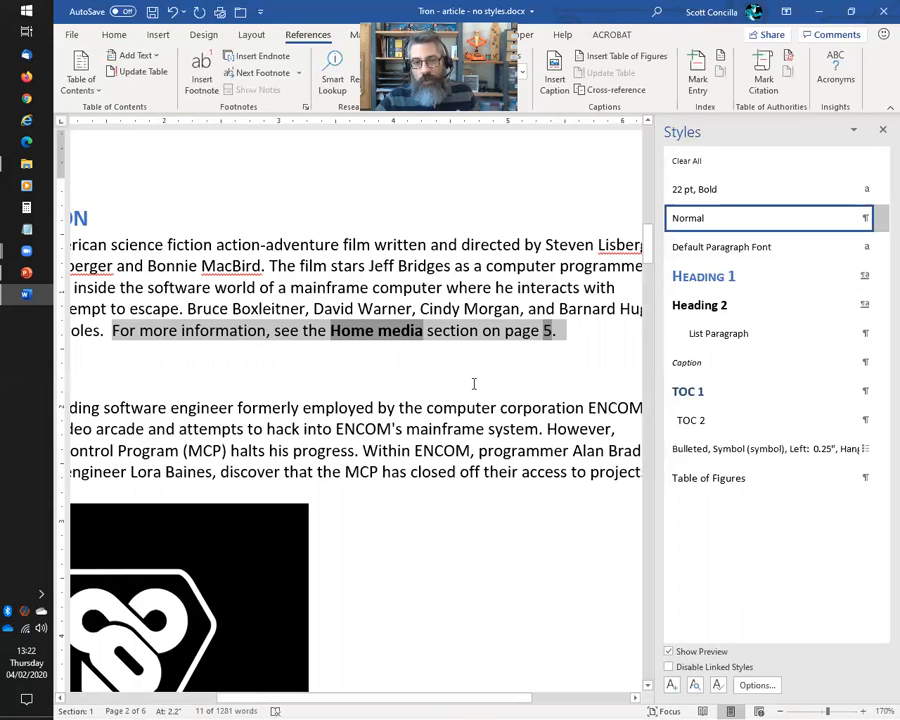
{"action": "left_click", "coordinate": [460, 331]}
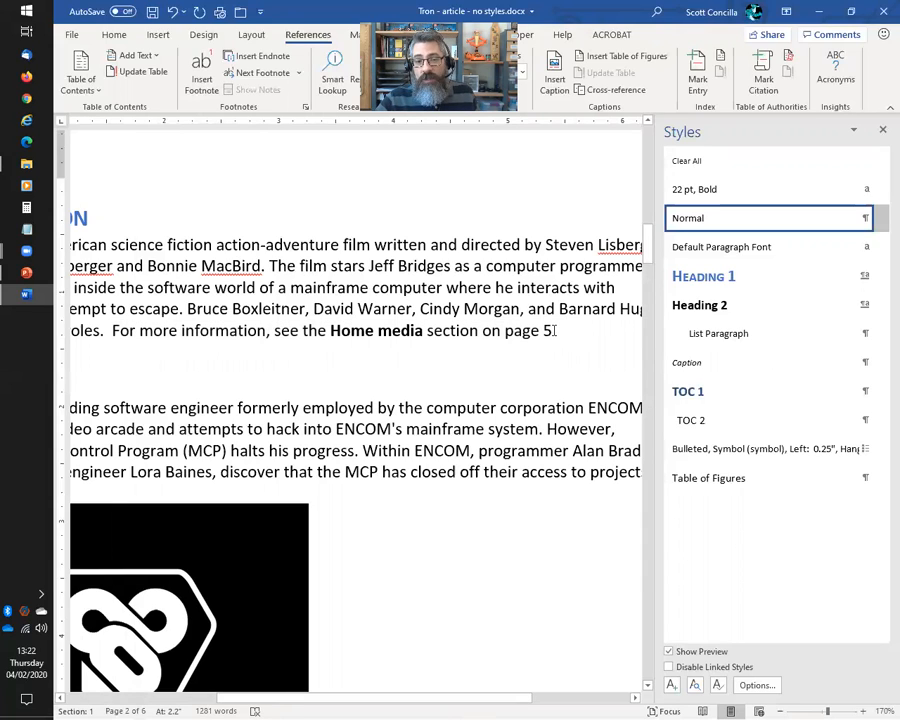
{"action": "double_click", "coordinate": [547, 331]}
{"action": "key", "text": "ctrl+b"}
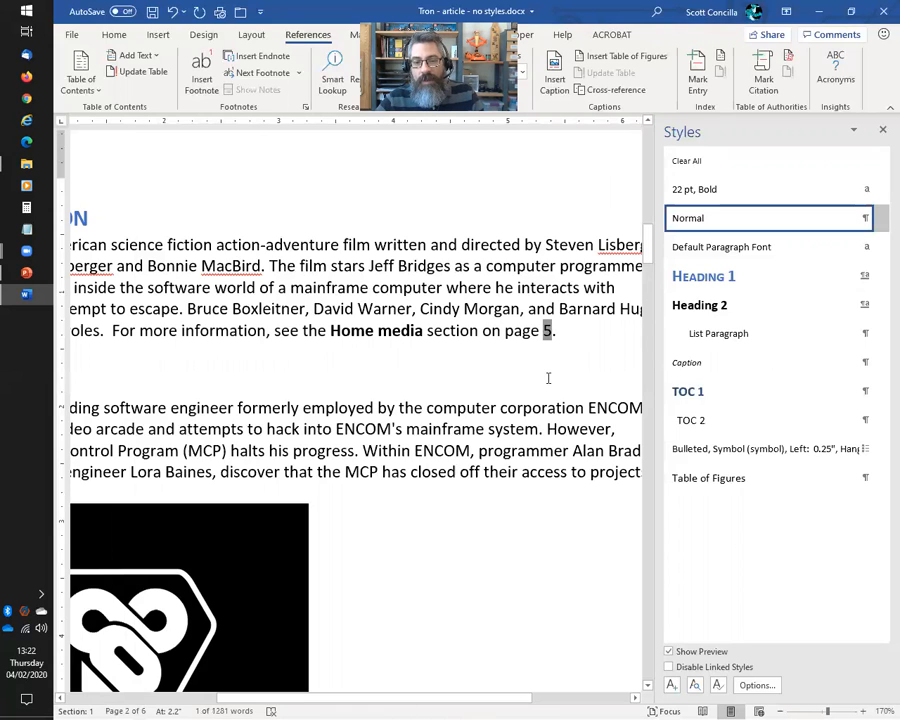
{"action": "left_click", "coordinate": [471, 375]}
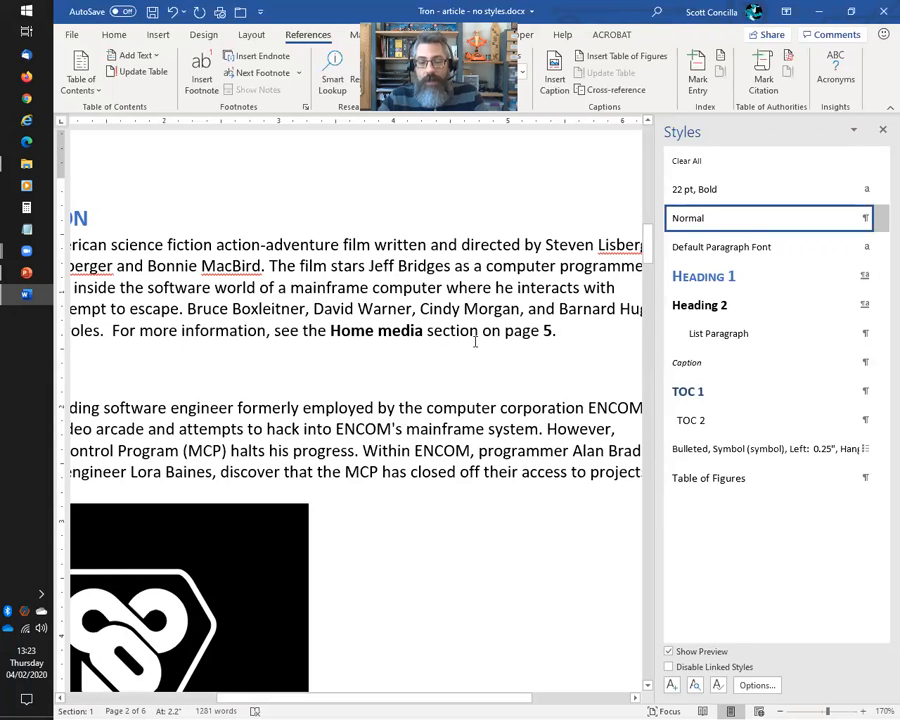
Step: Switch to the PowerPoint slide show and go back to the slide about updating cross-references one at a time or all at once
{"action": "key", "text": "alt+Tab"}
{"action": "key", "text": "Left"}
{"action": "key", "text": "Left"}
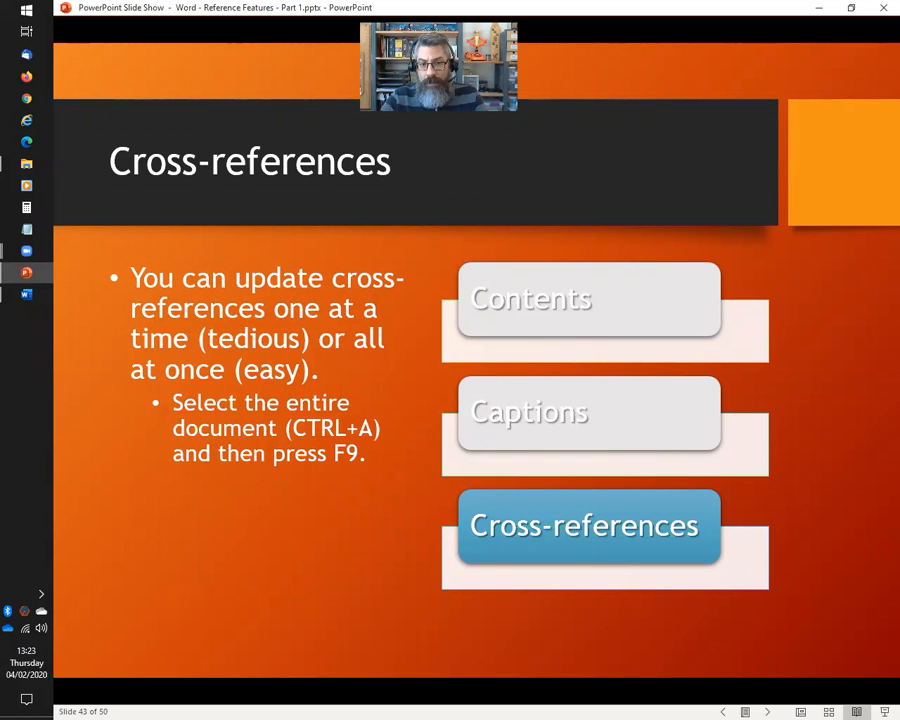
Step: Return to the Word article and rename the 'Home media' heading as 'Media Distribution'
{"action": "key", "text": "alt+Tab"}
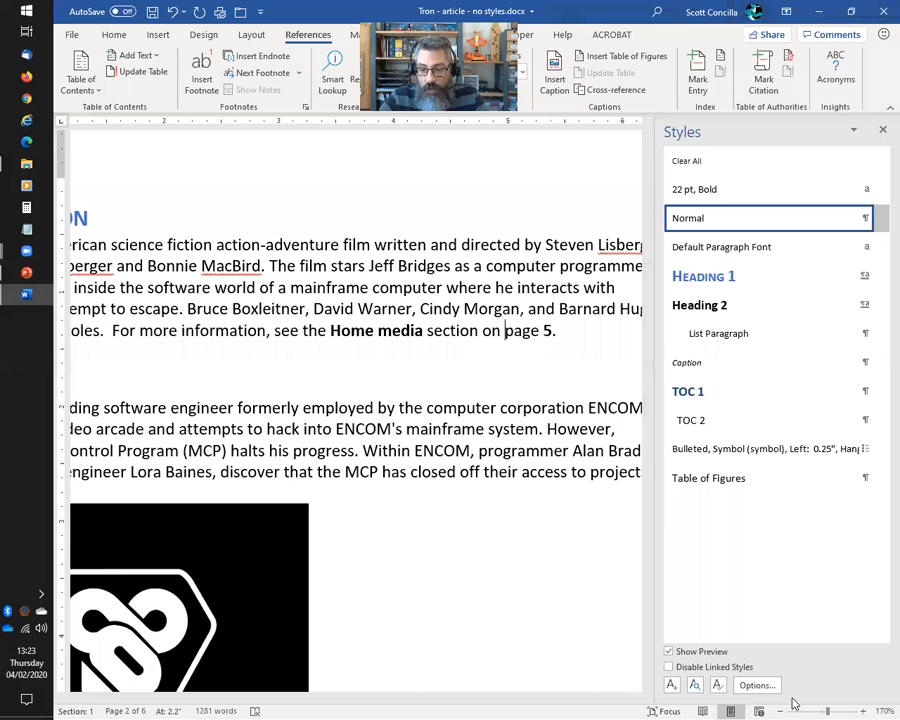
{"action": "left_click", "coordinate": [766, 707]}
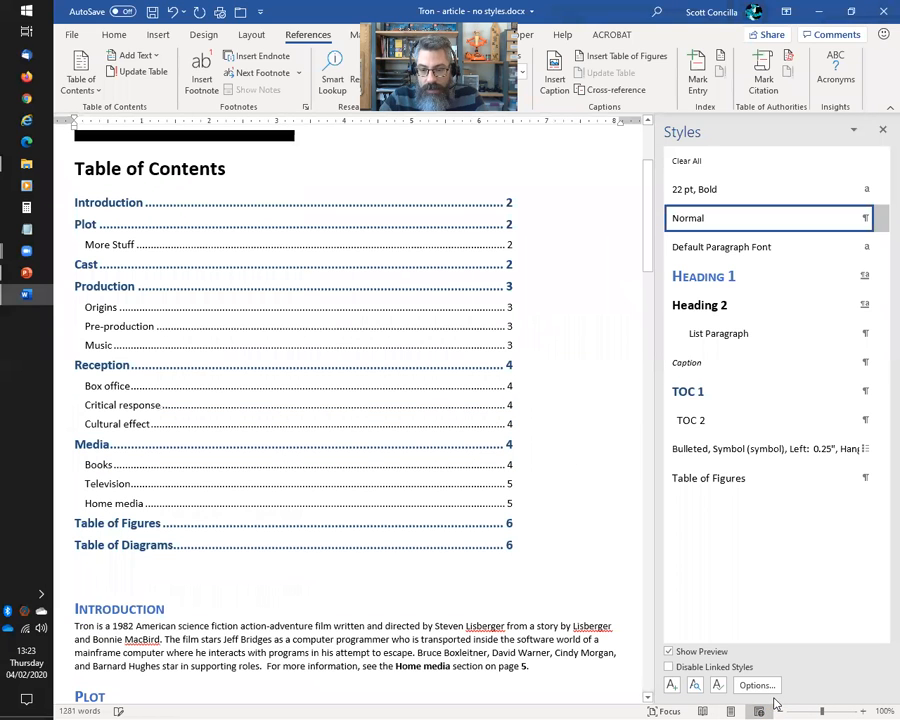
{"action": "left_click", "coordinate": [730, 707]}
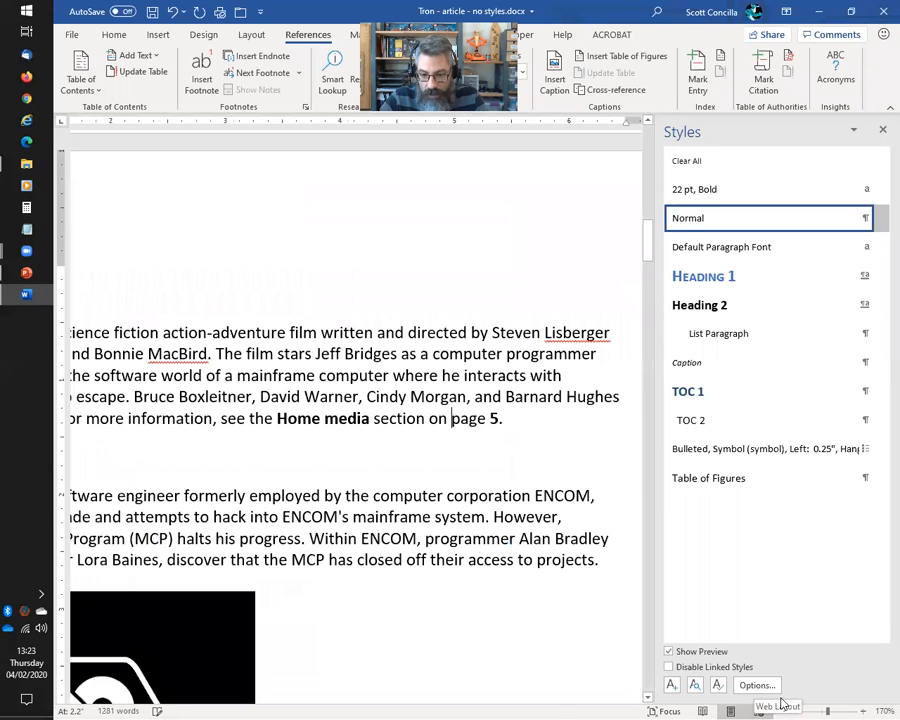
{"action": "left_click", "coordinate": [782, 709]}
{"action": "left_click", "coordinate": [782, 709]}
{"action": "left_click", "coordinate": [782, 709]}
{"action": "left_click", "coordinate": [782, 709]}
{"action": "left_click", "coordinate": [782, 709]}
{"action": "left_click", "coordinate": [782, 709]}
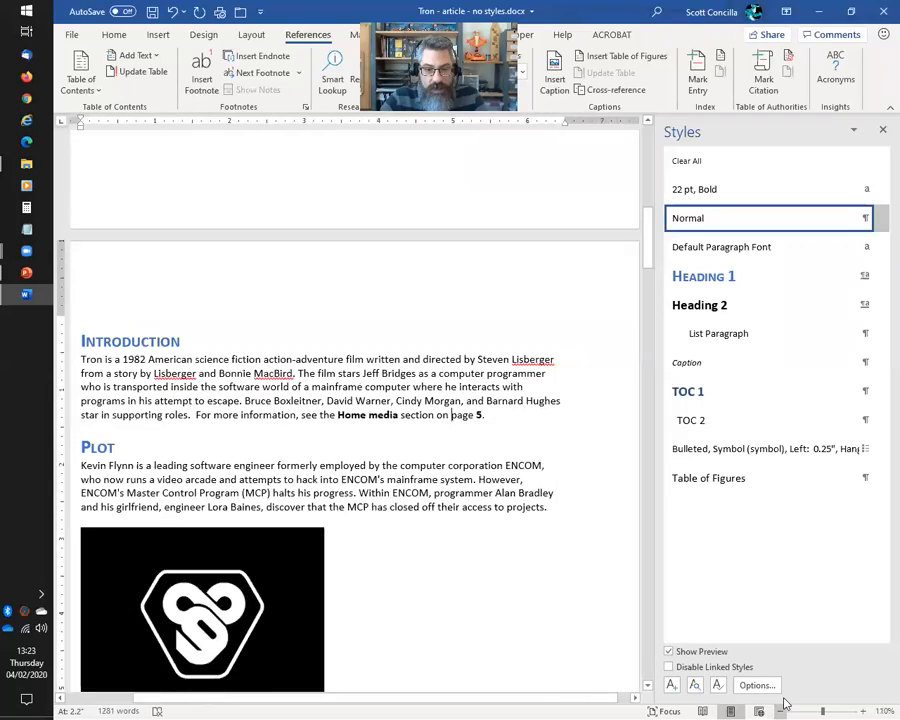
{"action": "scroll", "coordinate": [415, 485], "scroll_direction": "down", "scroll_amount": 10}
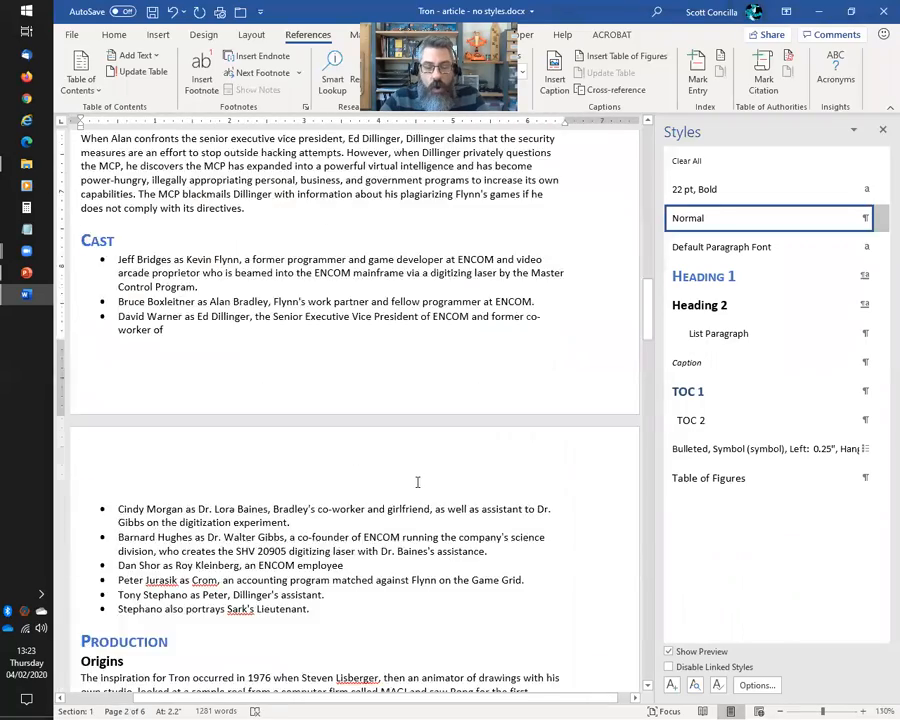
{"action": "scroll", "coordinate": [418, 482], "scroll_direction": "down", "scroll_amount": 8}
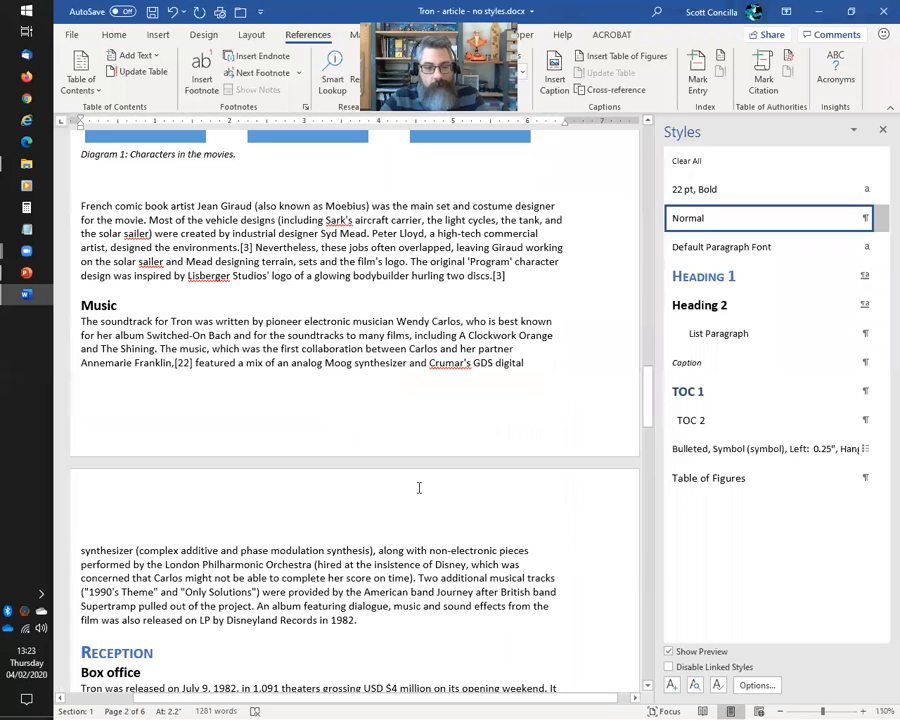
{"action": "scroll", "coordinate": [420, 486], "scroll_direction": "down", "scroll_amount": 15}
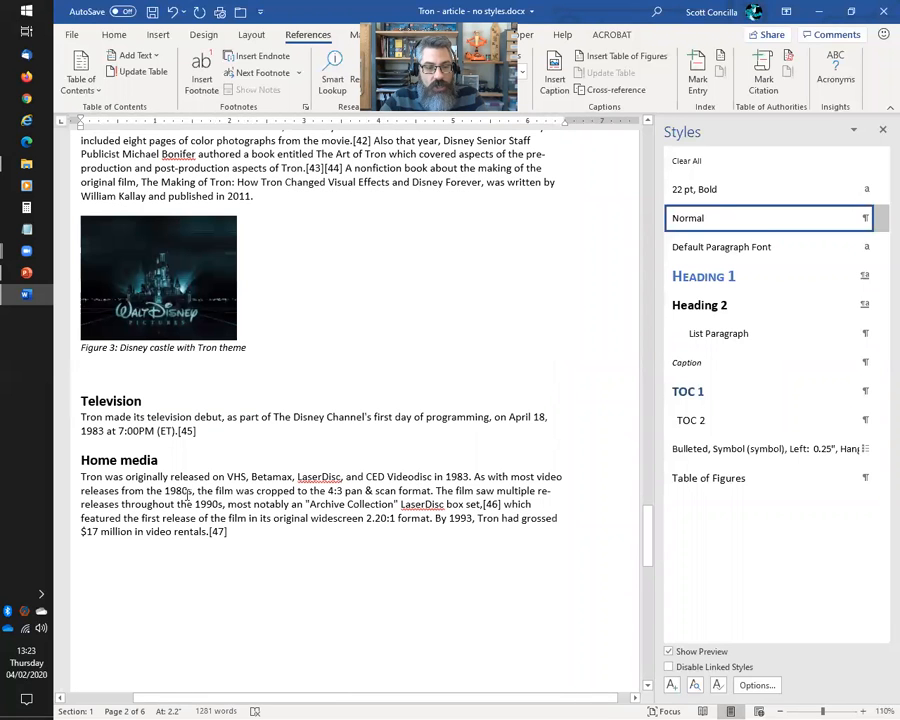
{"action": "double_click", "coordinate": [122, 461]}
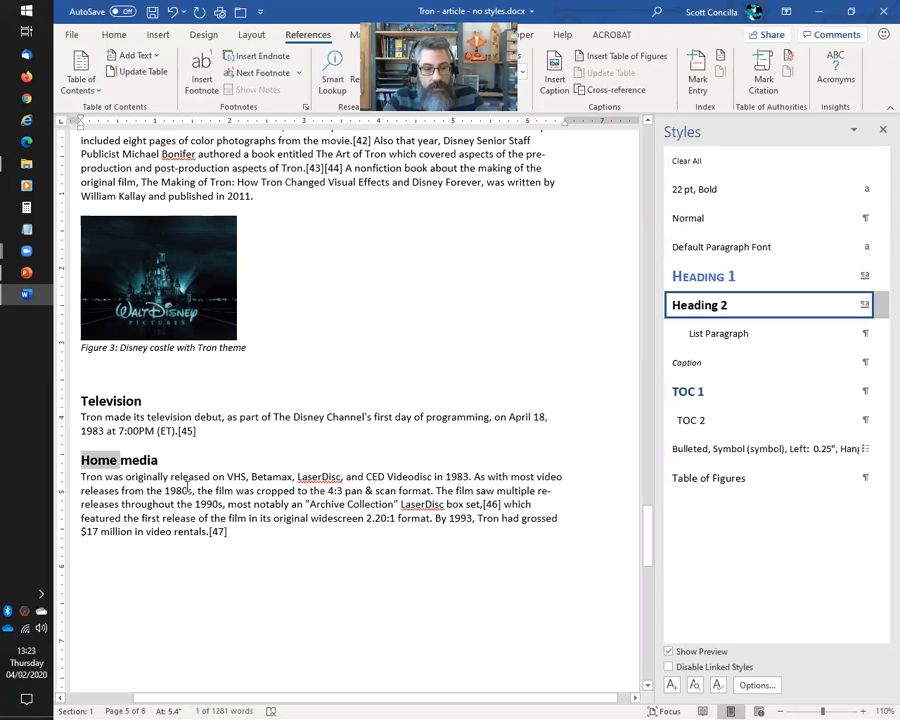
{"action": "type", "text": "M"}
{"action": "key", "text": "Delete"}
{"action": "type", "text": "Distribution"}
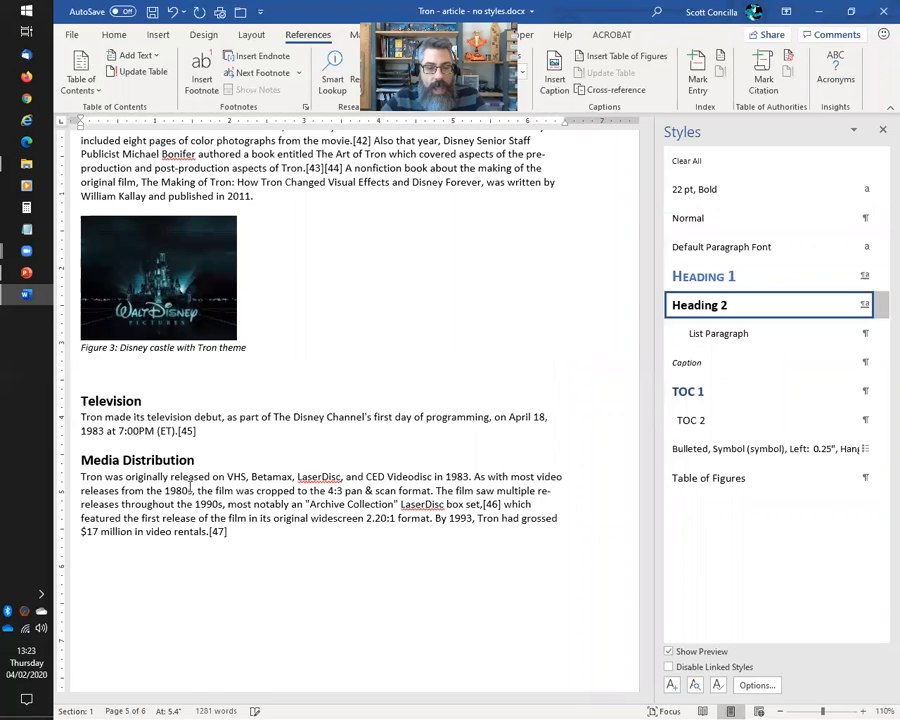
Step: Enlarge the Disney castle picture above the Figure 3 caption to nearly the full text width
{"action": "scroll", "coordinate": [333, 442], "scroll_direction": "down", "scroll_amount": 3}
{"action": "left_click", "coordinate": [237, 197]}
{"action": "left_click_drag", "start_coordinate": [237, 197], "coordinate": [550, 425]}
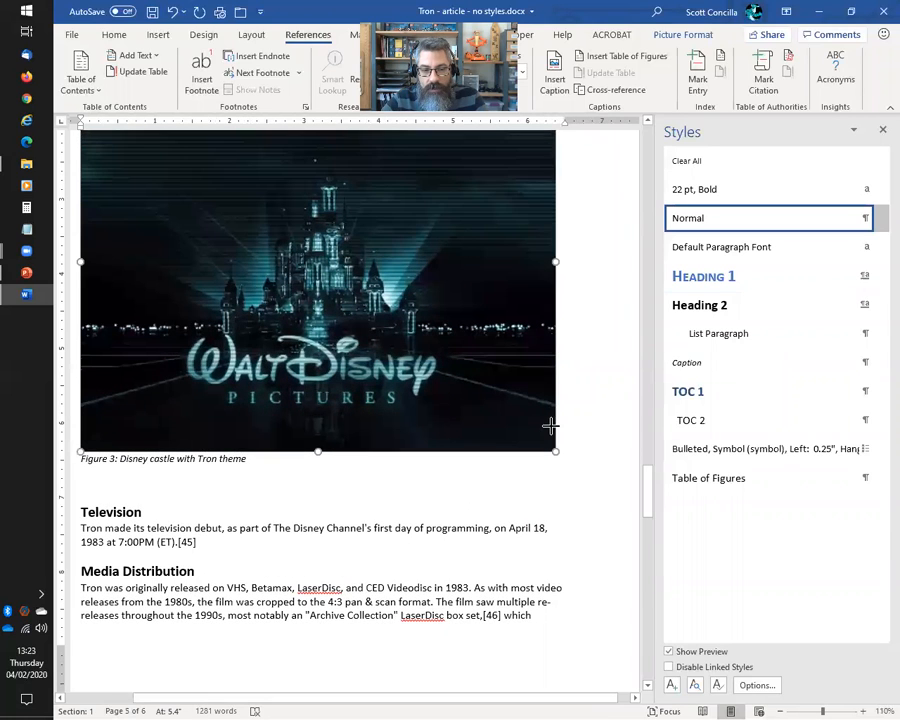
Step: Insert a page break on the empty line before the Television heading and check the new page layout
{"action": "left_click", "coordinate": [130, 493]}
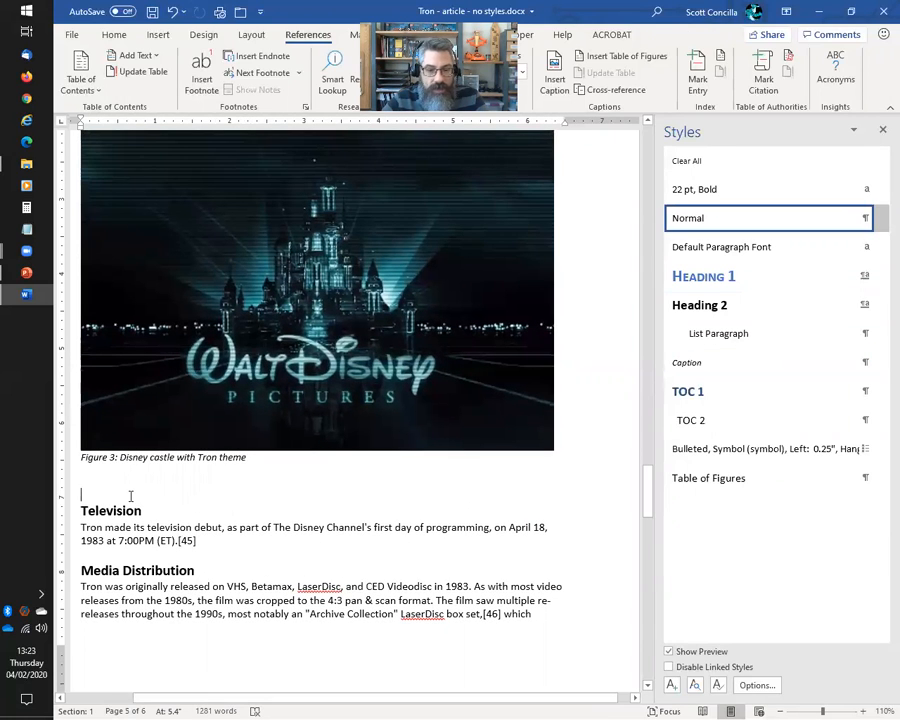
{"action": "key", "text": "ctrl+Return"}
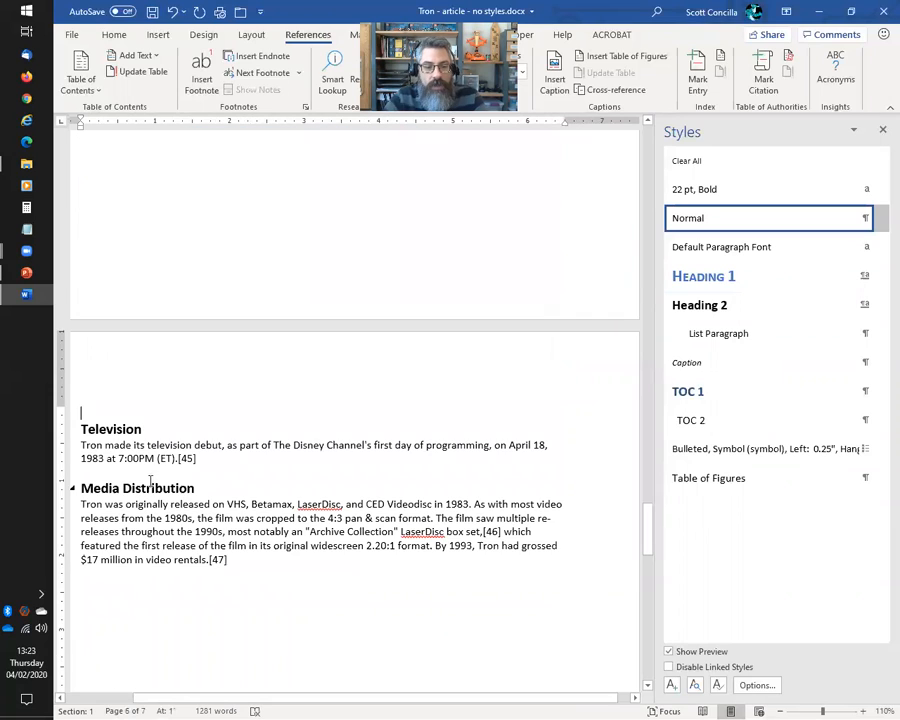
{"action": "left_click", "coordinate": [190, 490]}
{"action": "scroll", "coordinate": [254, 496], "scroll_direction": "down", "scroll_amount": 2}
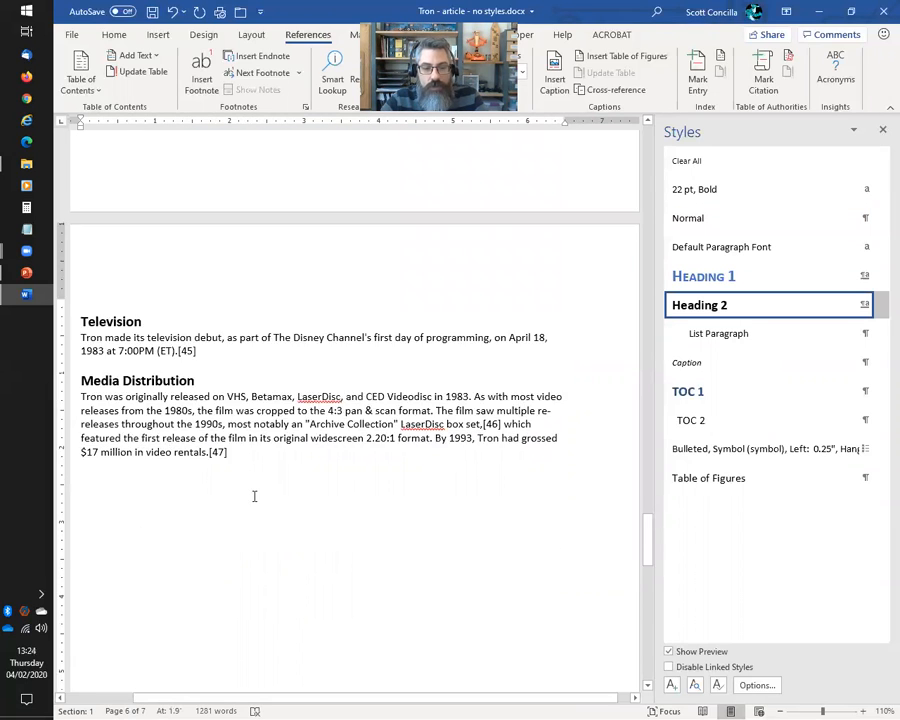
{"action": "scroll", "coordinate": [260, 497], "scroll_direction": "down", "scroll_amount": 8}
{"action": "scroll", "coordinate": [268, 495], "scroll_direction": "up", "scroll_amount": 3}
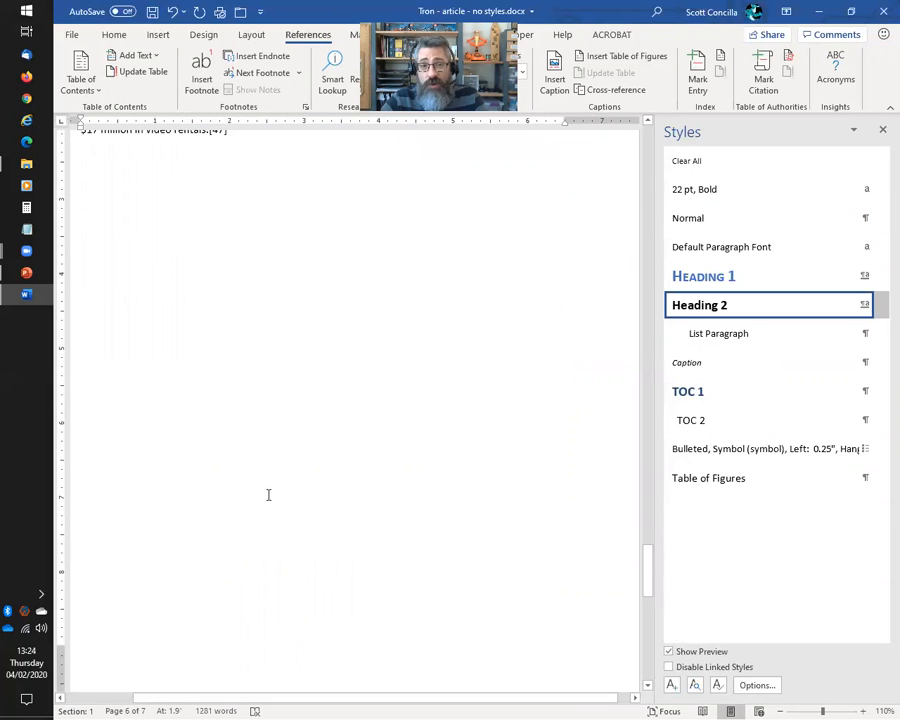
{"action": "scroll", "coordinate": [268, 495], "scroll_direction": "up", "scroll_amount": 3}
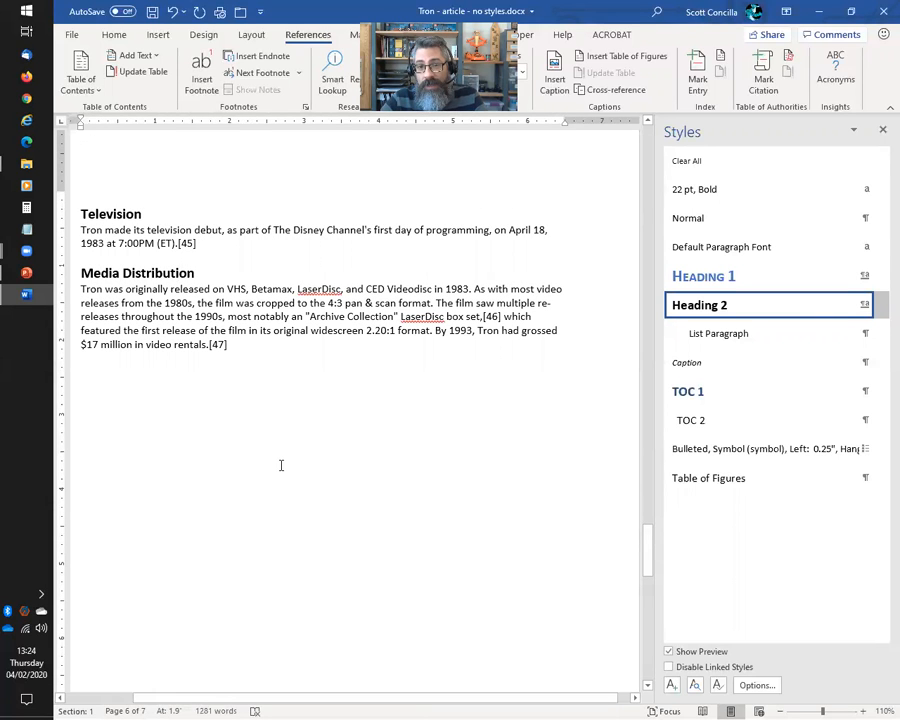
Step: Examine the section-title and page-number cross-references in the last sentence of the Introduction and the field options available for the title
{"action": "scroll", "coordinate": [281, 465], "scroll_direction": "up", "scroll_amount": 15}
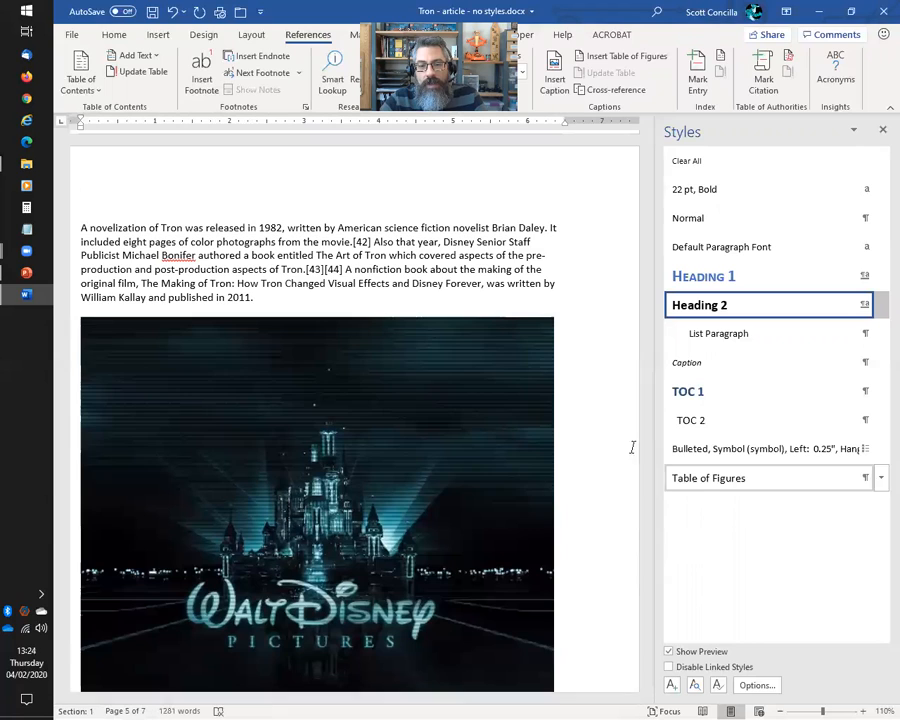
{"action": "left_click_drag", "start_coordinate": [647, 476], "coordinate": [646, 245]}
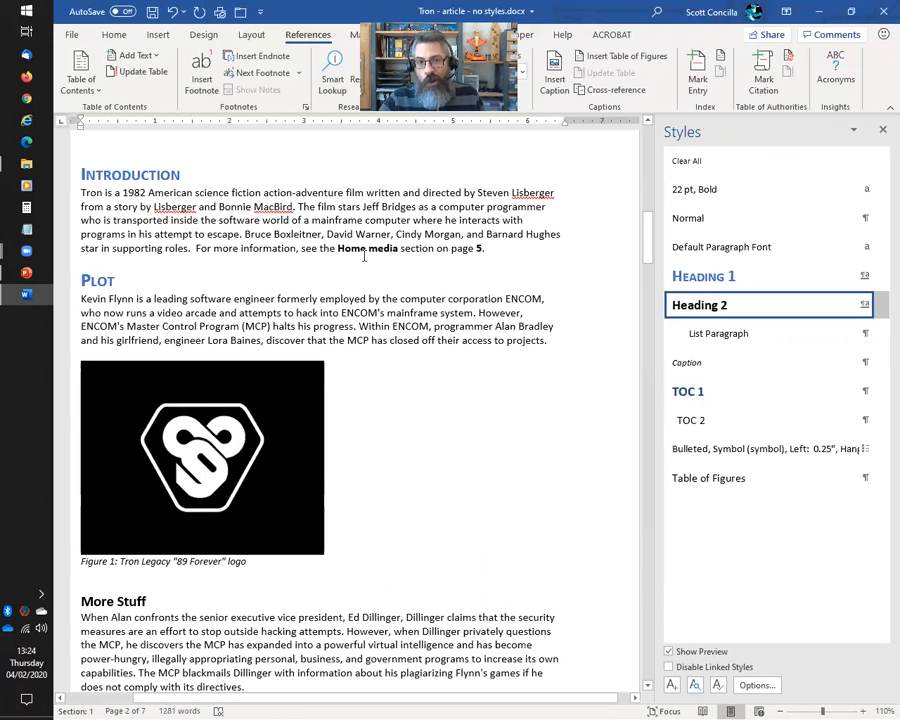
{"action": "left_click", "coordinate": [383, 248]}
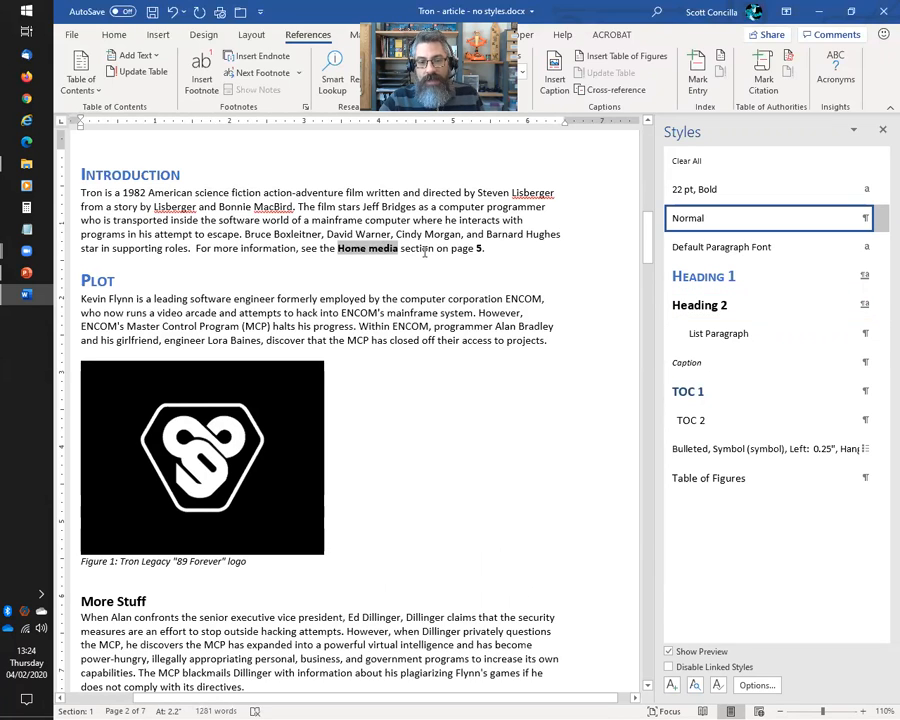
{"action": "left_click", "coordinate": [480, 248]}
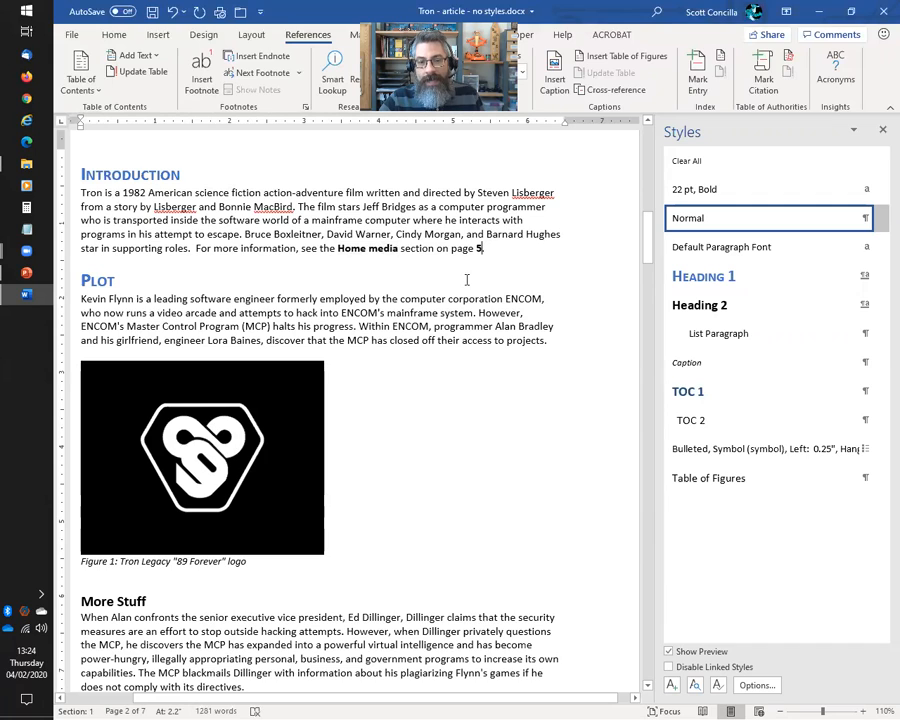
{"action": "left_click", "coordinate": [383, 246]}
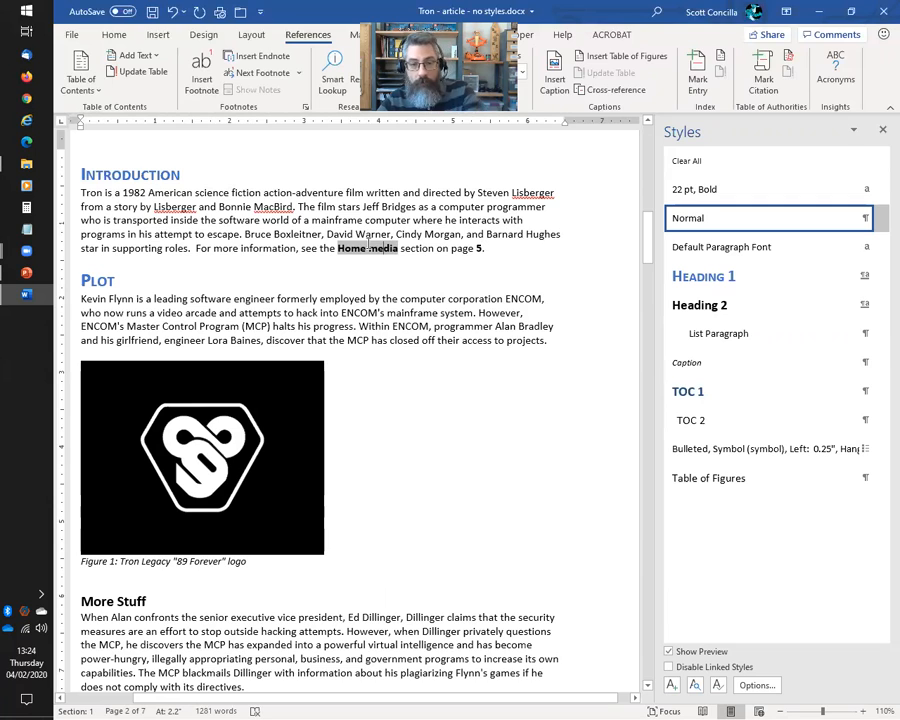
{"action": "right_click", "coordinate": [368, 244]}
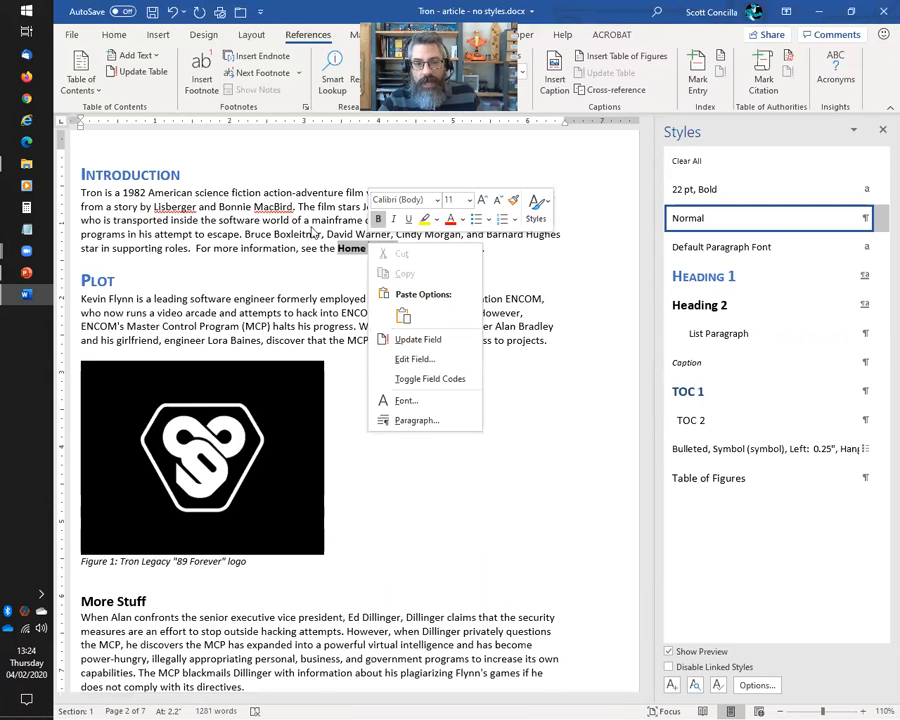
{"action": "key", "text": "Escape"}
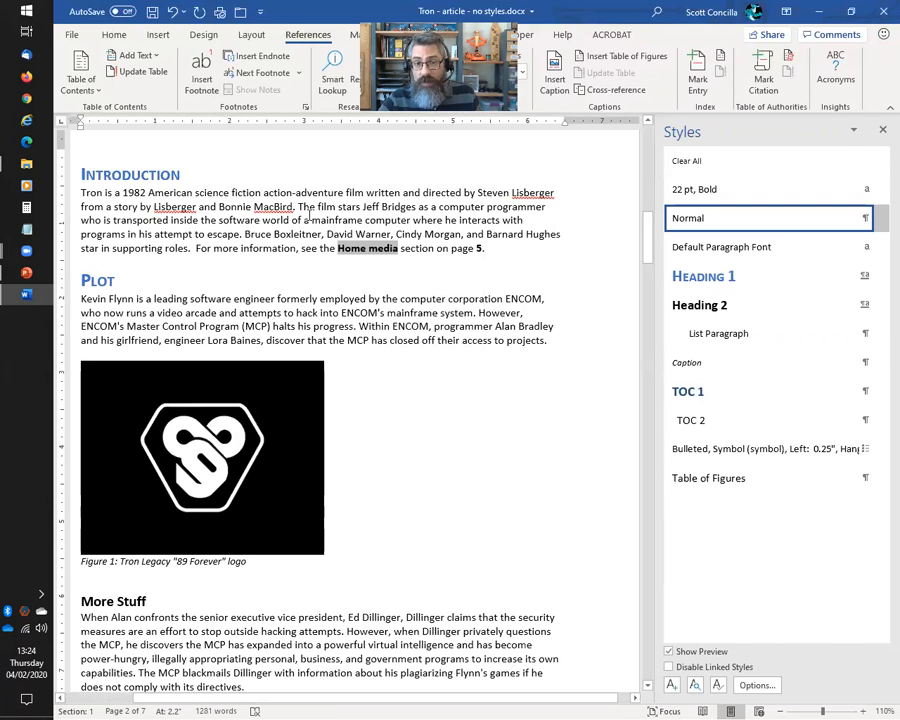
{"action": "right_click", "coordinate": [376, 249]}
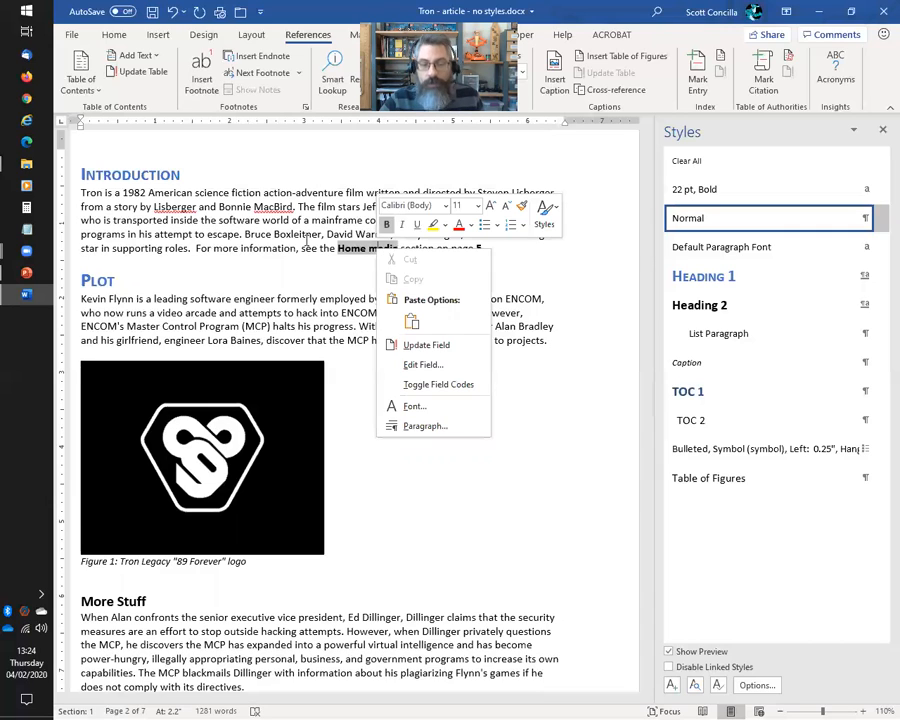
{"action": "key", "text": "Escape"}
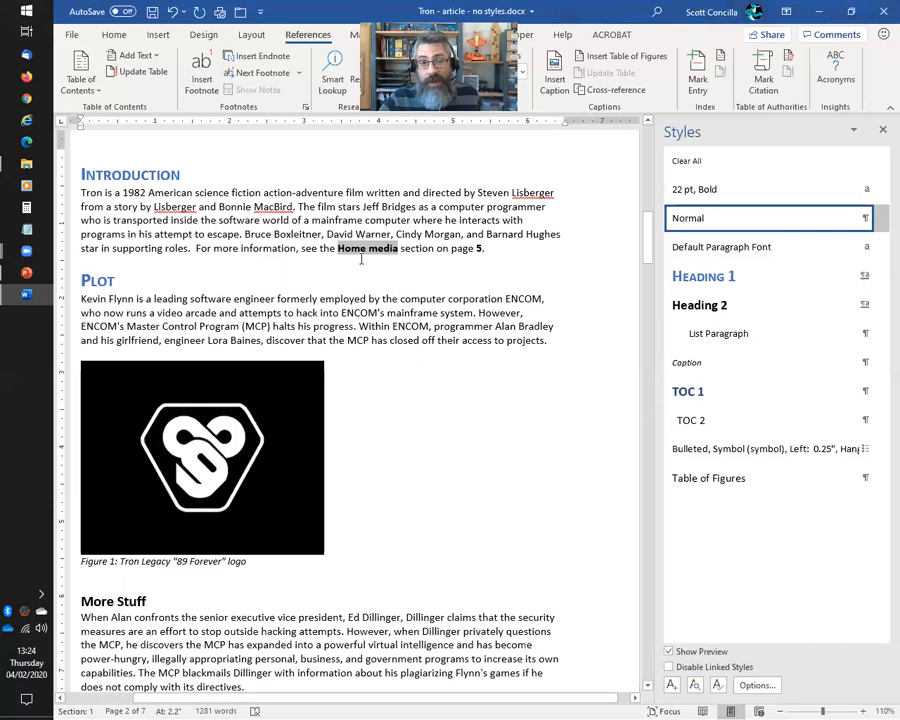
Step: Try updating only the cross-references in the Introduction's 'see the Home media section' sentence, and undo that update
{"action": "left_click_drag", "start_coordinate": [300, 248], "coordinate": [499, 253]}
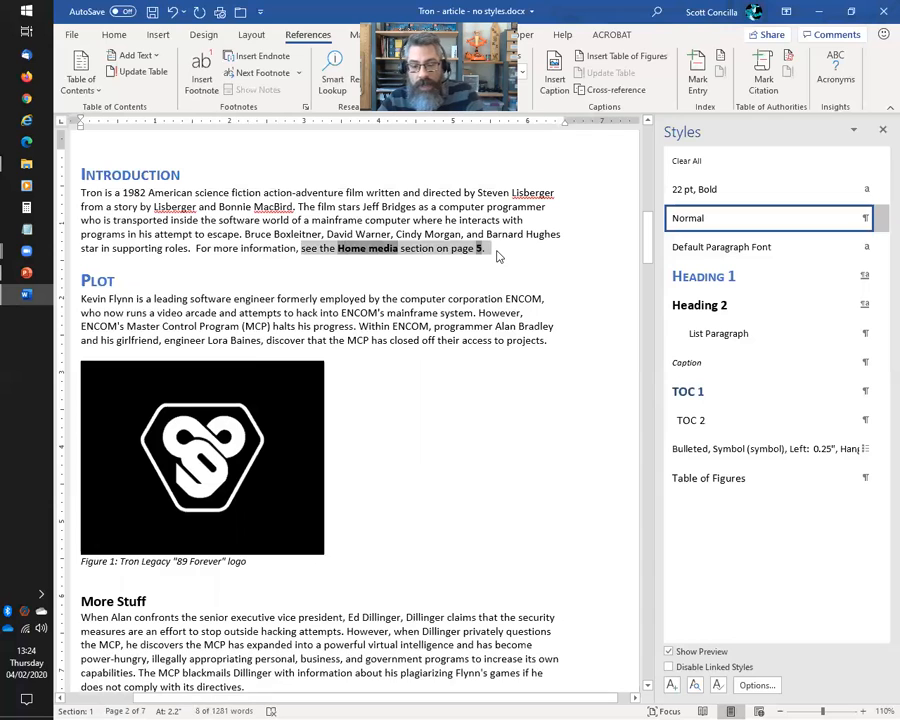
{"action": "key", "text": "F9"}
{"action": "key", "text": "ctrl+z"}
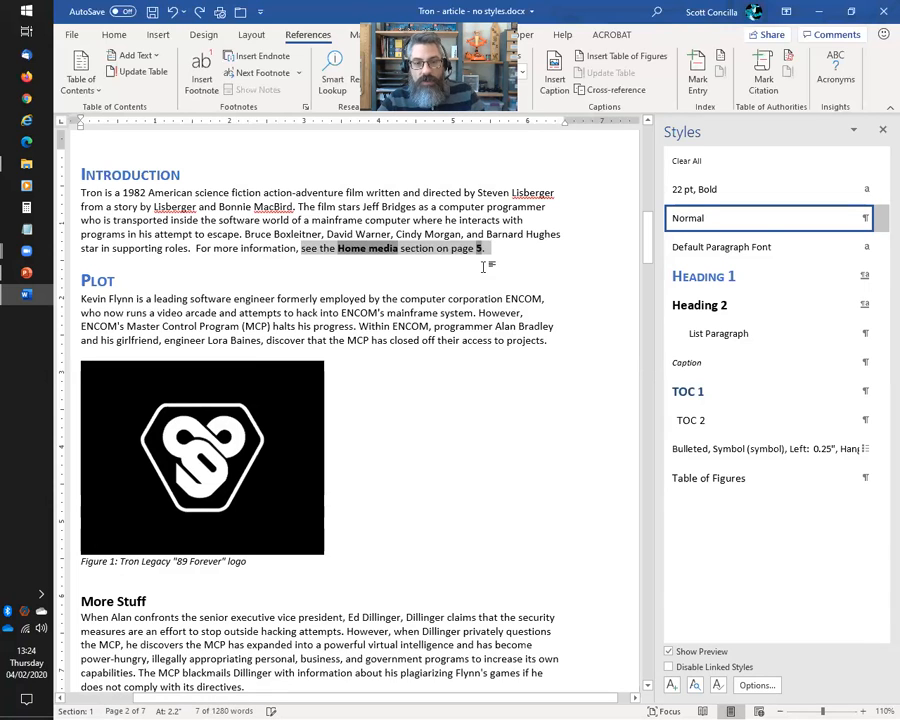
{"action": "left_click", "coordinate": [464, 298]}
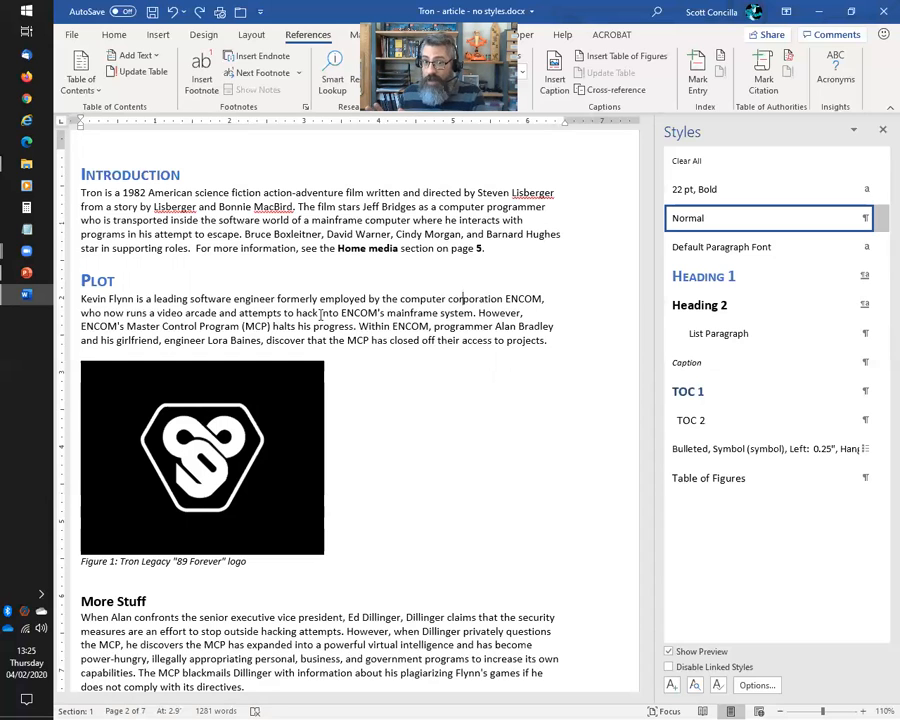
Step: Check the PowerPoint slide on updating cross-references, return to Word and update all document fields, choosing the entire table for contents and both figure tables
{"action": "key", "text": "alt+Tab"}
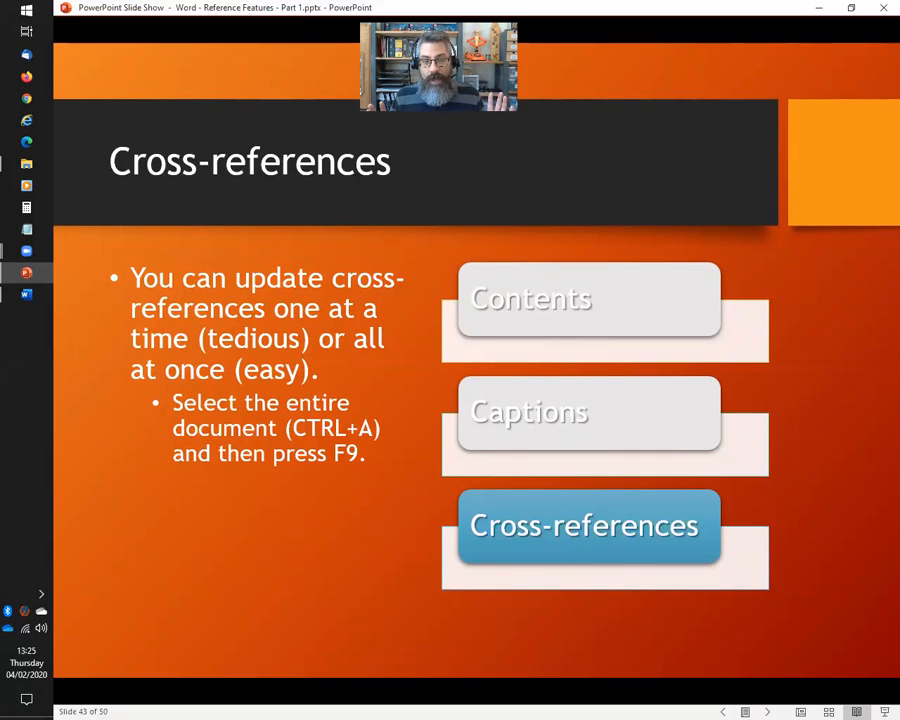
{"action": "key", "text": "alt+Tab"}
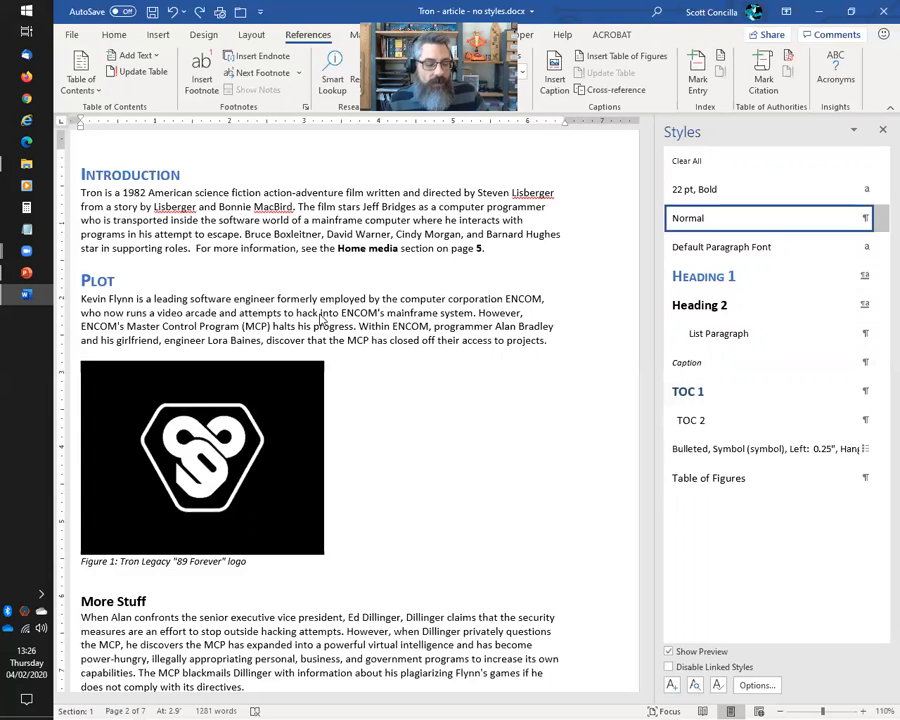
{"action": "key", "text": "ctrl+a"}
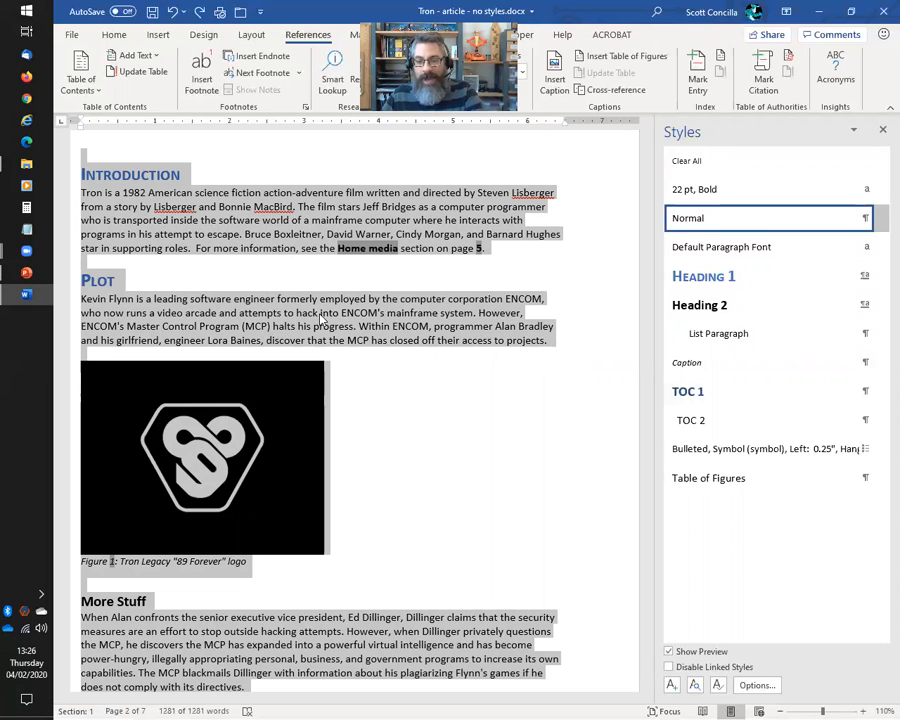
{"action": "key", "text": "F9"}
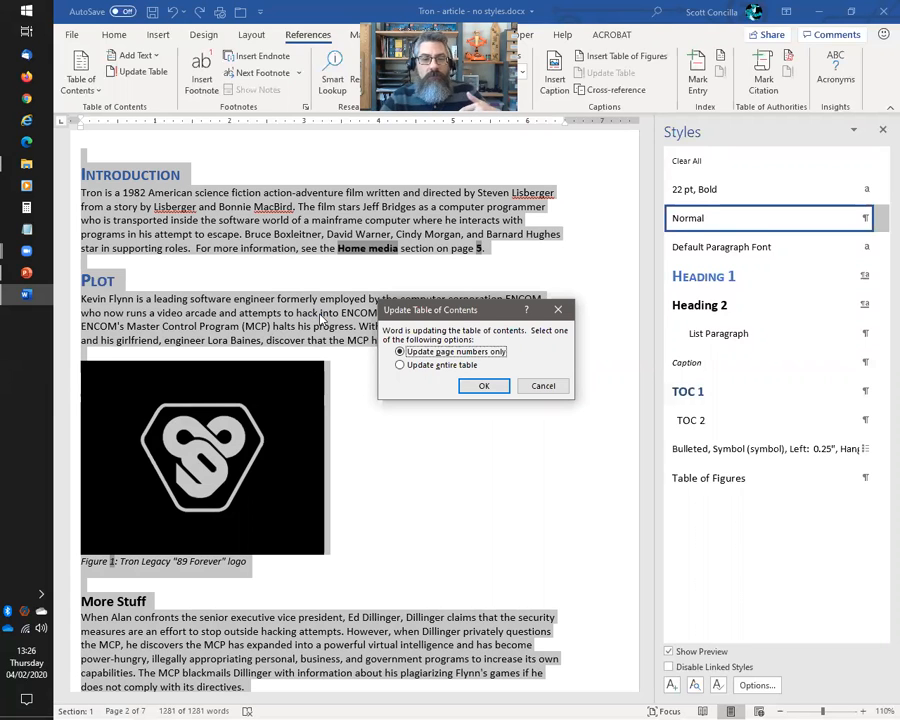
{"action": "left_click", "coordinate": [400, 364]}
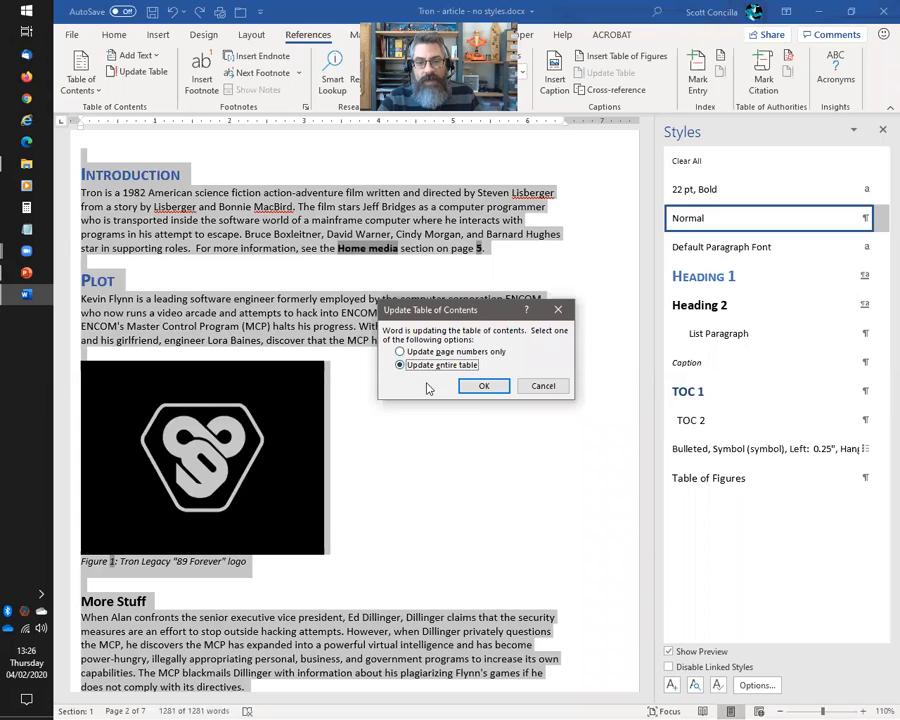
{"action": "left_click", "coordinate": [479, 387]}
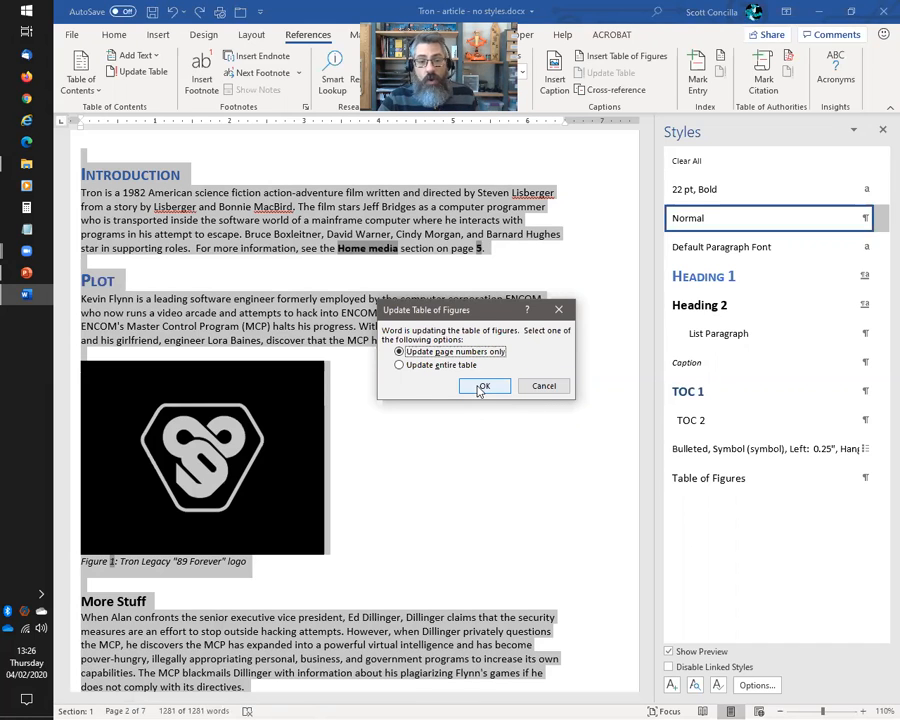
{"action": "left_click", "coordinate": [400, 365]}
{"action": "left_click", "coordinate": [483, 387]}
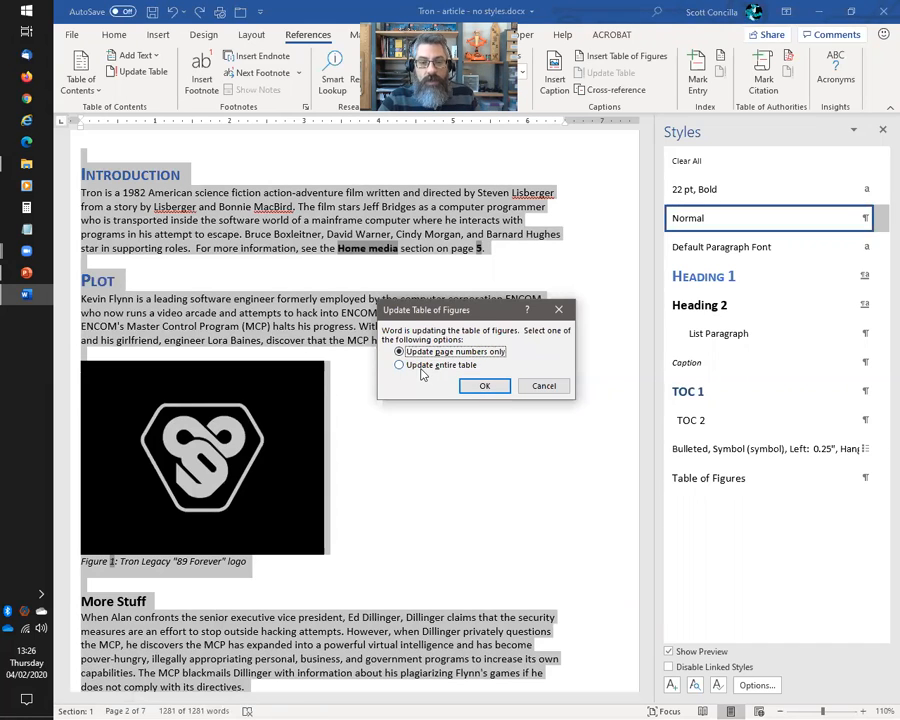
{"action": "left_click", "coordinate": [420, 366]}
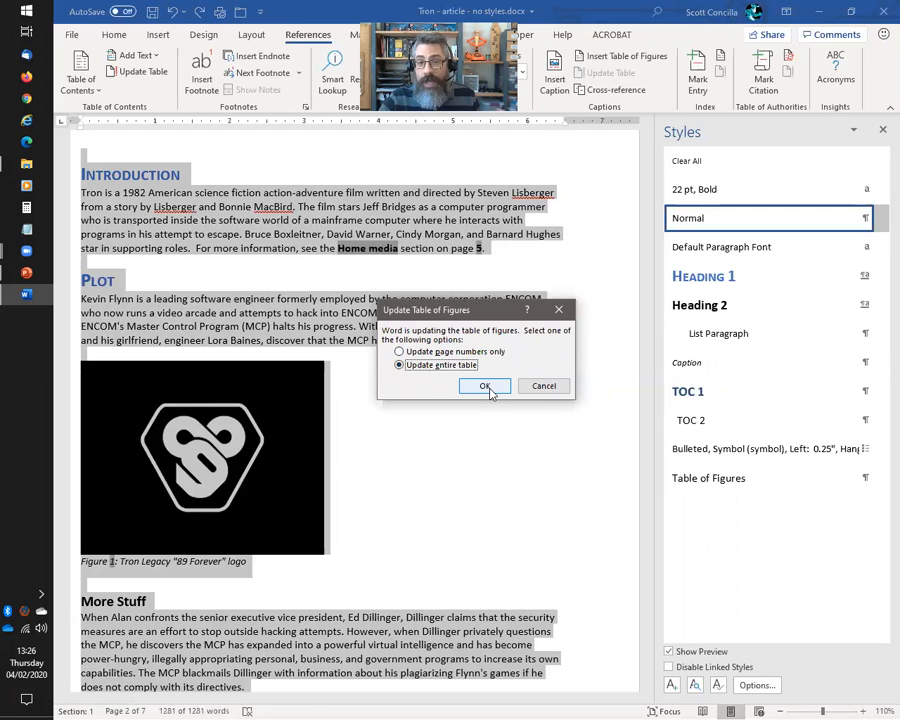
{"action": "left_click", "coordinate": [484, 386]}
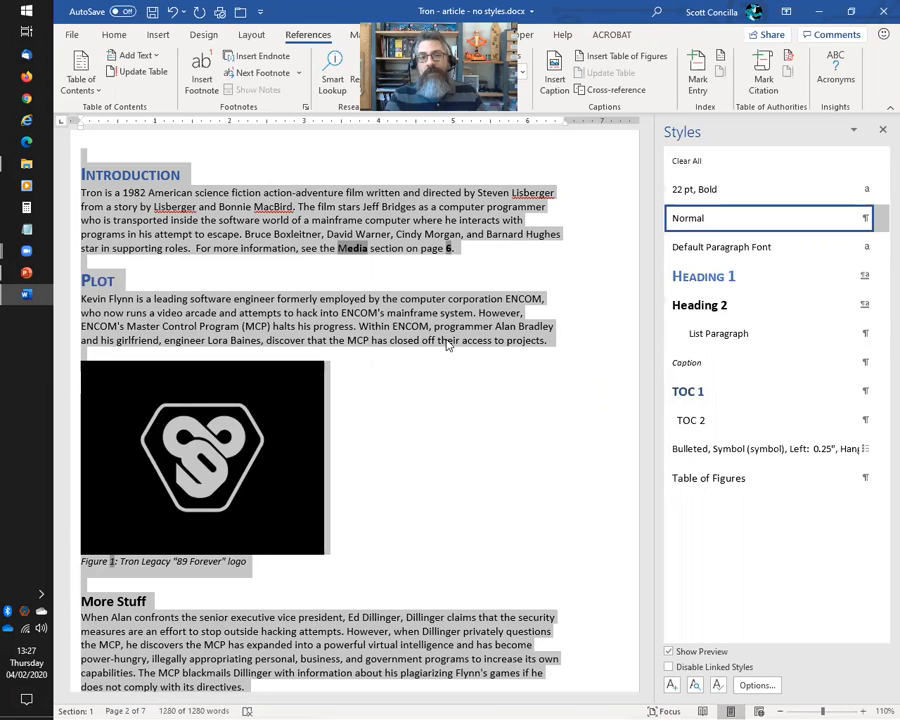
Step: Glance at the PowerPoint slide, return to Word and compare the 'Media Distribution' heading with the section-title cross-reference in the Introduction
{"action": "key", "text": "alt+Tab"}
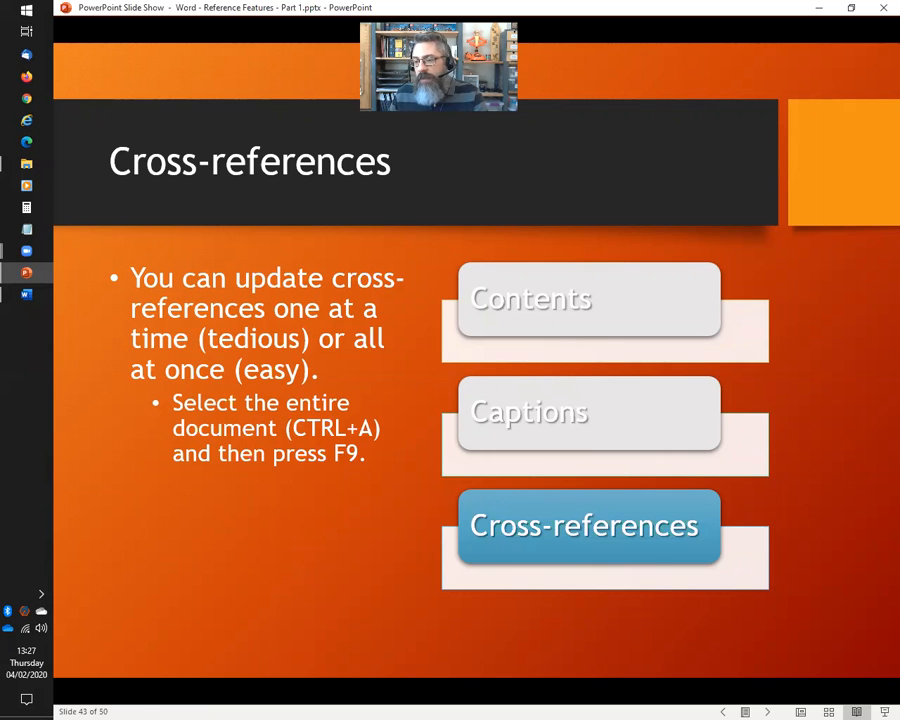
{"action": "key", "text": "alt+Tab"}
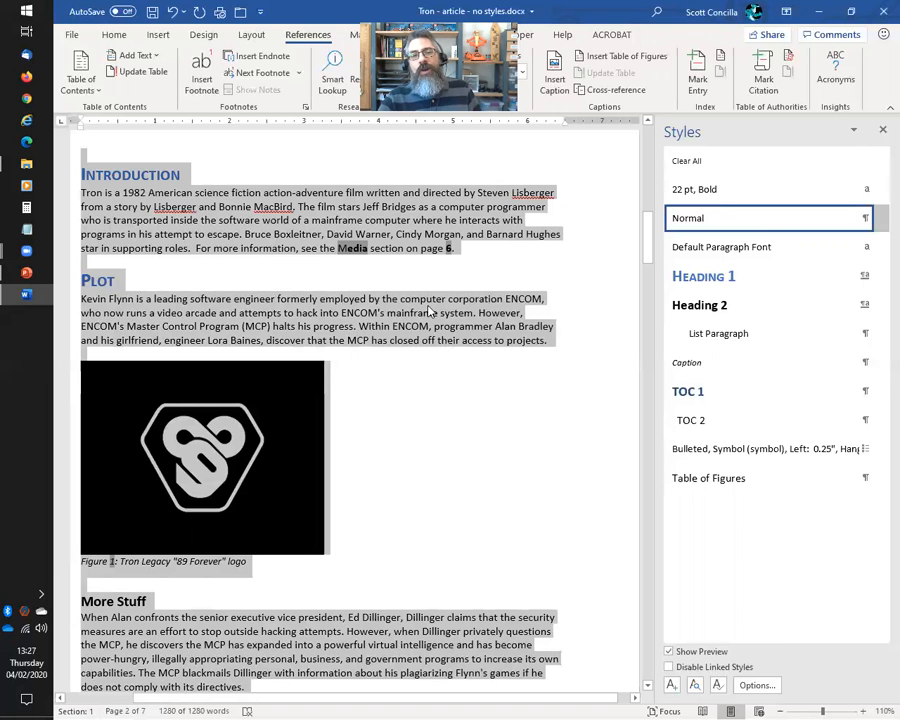
{"action": "scroll", "coordinate": [430, 312], "scroll_direction": "down", "scroll_amount": 4}
{"action": "left_click_drag", "start_coordinate": [650, 264], "coordinate": [615, 570]}
{"action": "left_click", "coordinate": [176, 359]}
{"action": "left_click_drag", "start_coordinate": [82, 333], "coordinate": [259, 325]}
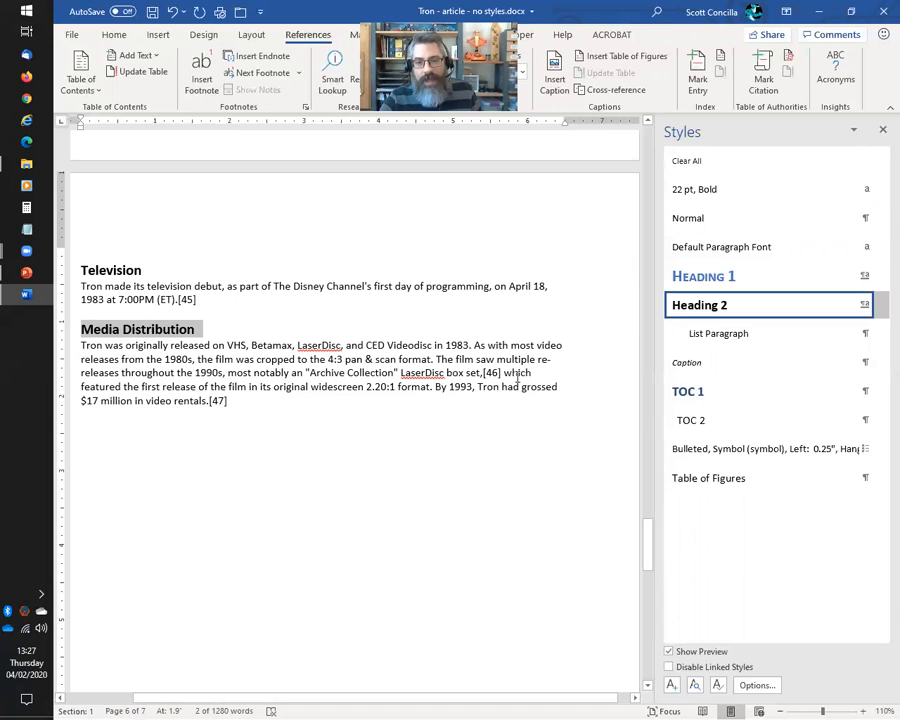
{"action": "mouse_move", "coordinate": [646, 528]}
{"action": "left_mouse_down"}
{"action": "mouse_move", "coordinate": [650, 254]}
{"action": "mouse_move", "coordinate": [642, 212]}
{"action": "mouse_move", "coordinate": [640, 224]}
{"action": "left_mouse_up"}
{"action": "left_click", "coordinate": [352, 373]}
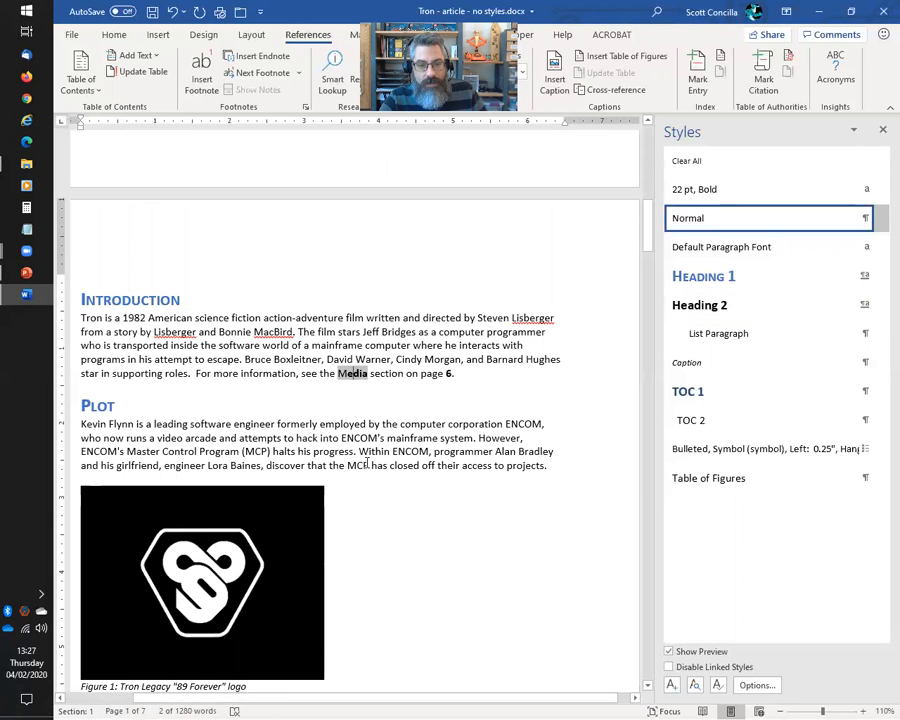
{"action": "key", "text": "Right"}
{"action": "key", "text": "Right"}
{"action": "key", "text": "Right"}
{"action": "left_click", "coordinate": [340, 372]}
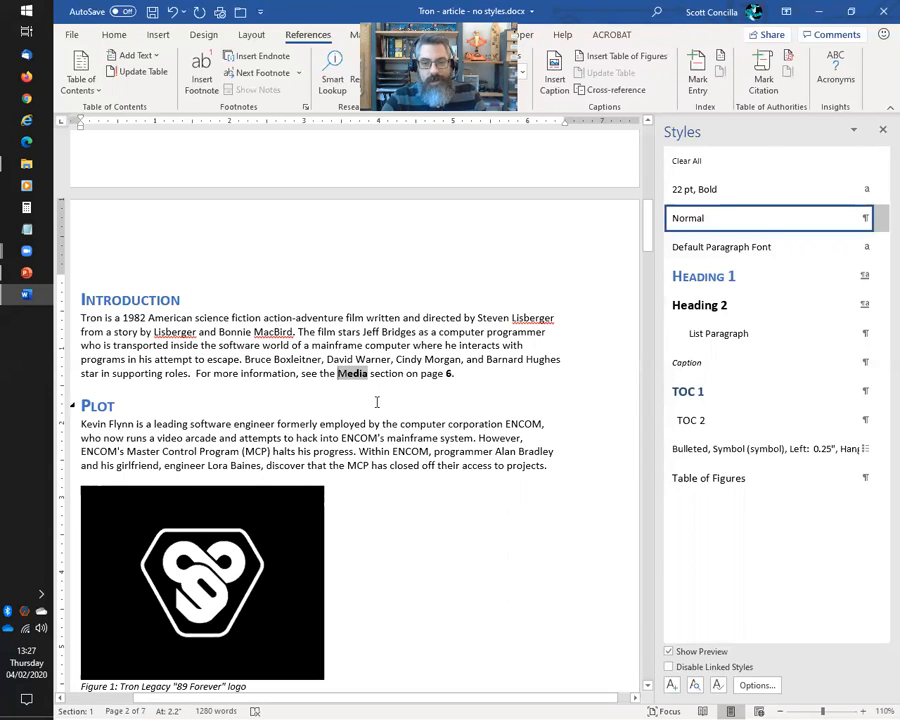
Step: Clear all formatting from the 'Media Distribution' heading and reapply the Heading 2 style to it
{"action": "left_click_drag", "start_coordinate": [649, 237], "coordinate": [649, 455]}
{"action": "left_click_drag", "start_coordinate": [628, 648], "coordinate": [620, 531]}
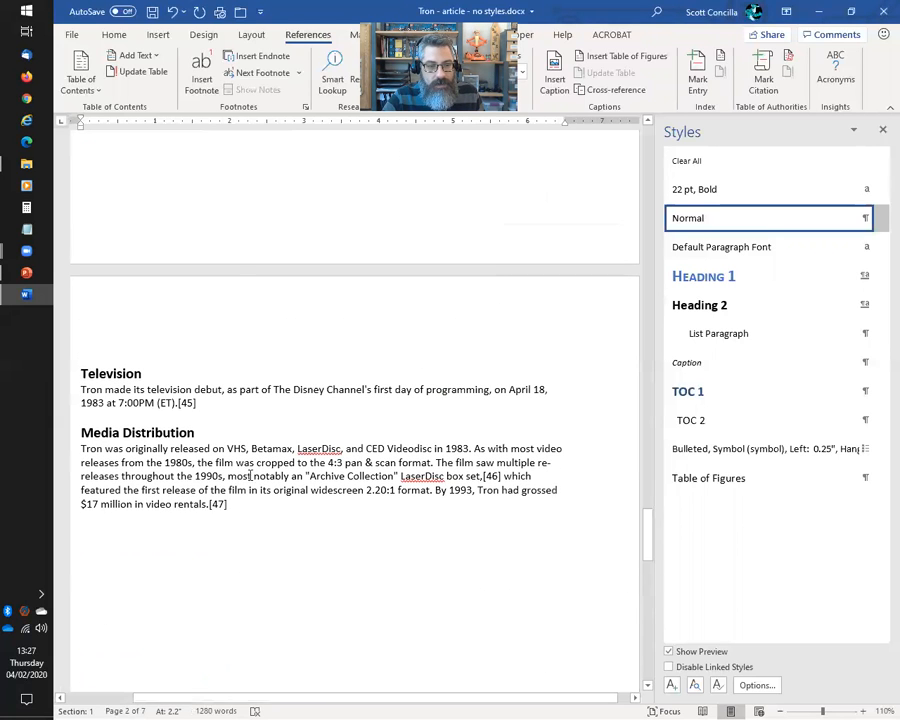
{"action": "left_click", "coordinate": [83, 432]}
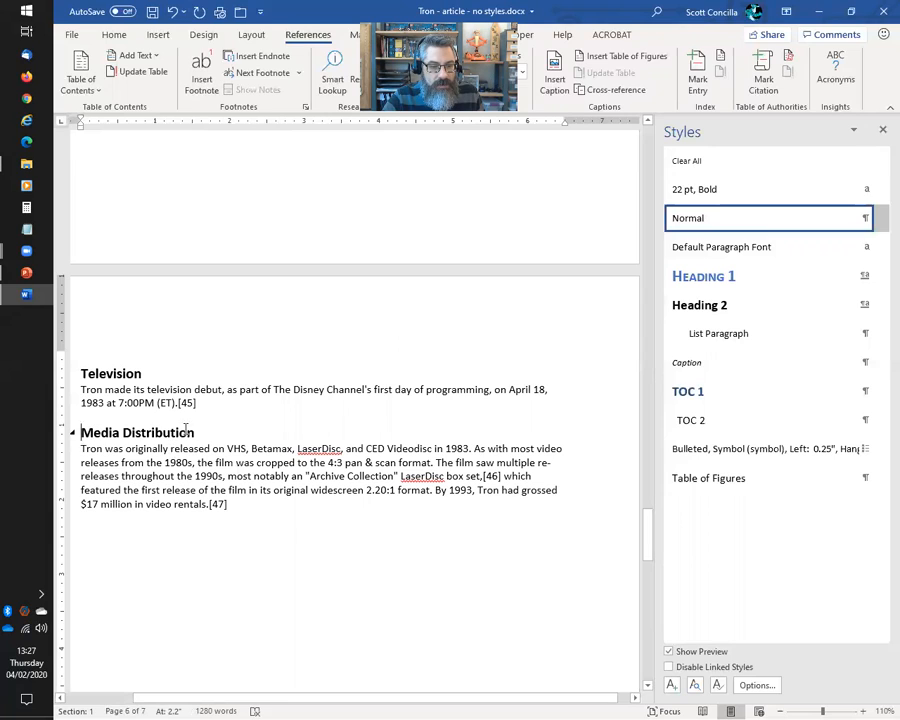
{"action": "triple_click", "coordinate": [185, 428]}
{"action": "left_click", "coordinate": [686, 160]}
{"action": "left_click", "coordinate": [280, 456]}
{"action": "left_click_drag", "start_coordinate": [82, 430], "coordinate": [253, 426]}
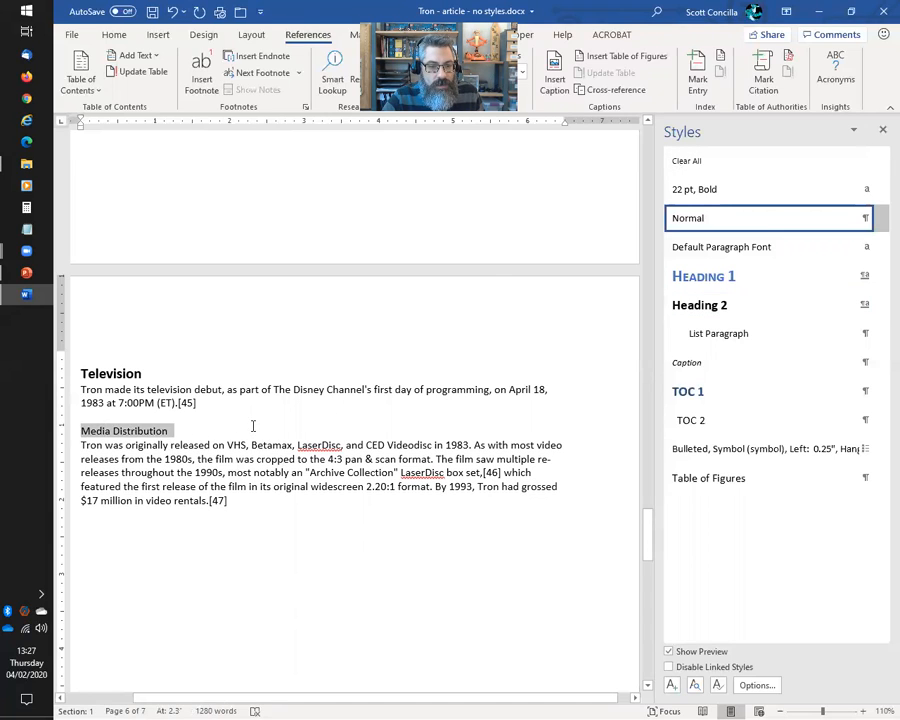
{"action": "left_click", "coordinate": [725, 304]}
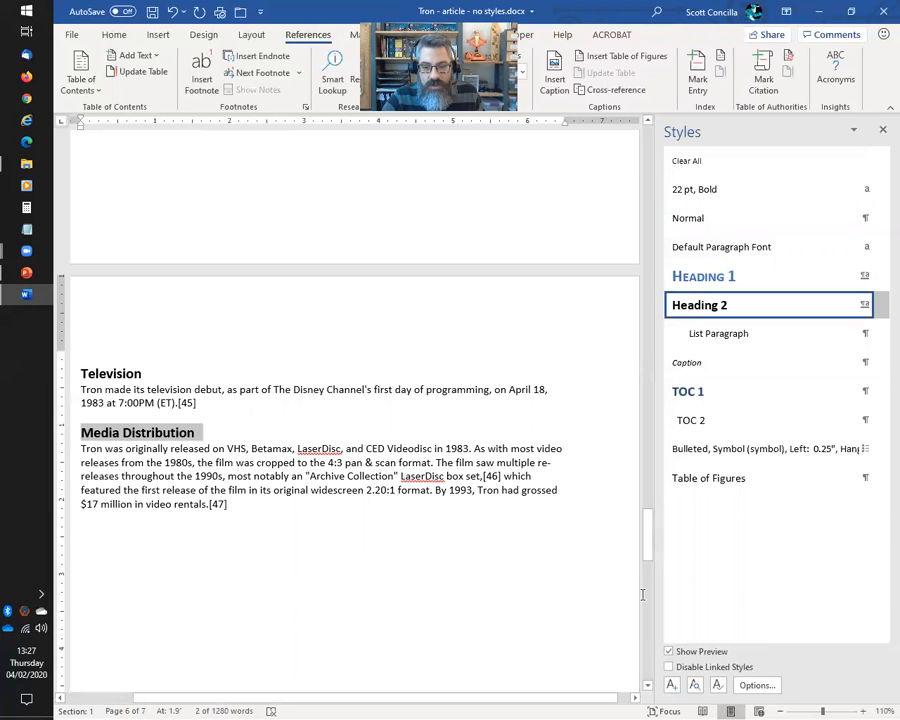
Step: Update all fields in the whole document again, choosing to update the entire table for the contents and both tables of figures
{"action": "left_click_drag", "start_coordinate": [653, 542], "coordinate": [646, 344]}
{"action": "scroll", "coordinate": [454, 215], "scroll_direction": "up", "scroll_amount": 15}
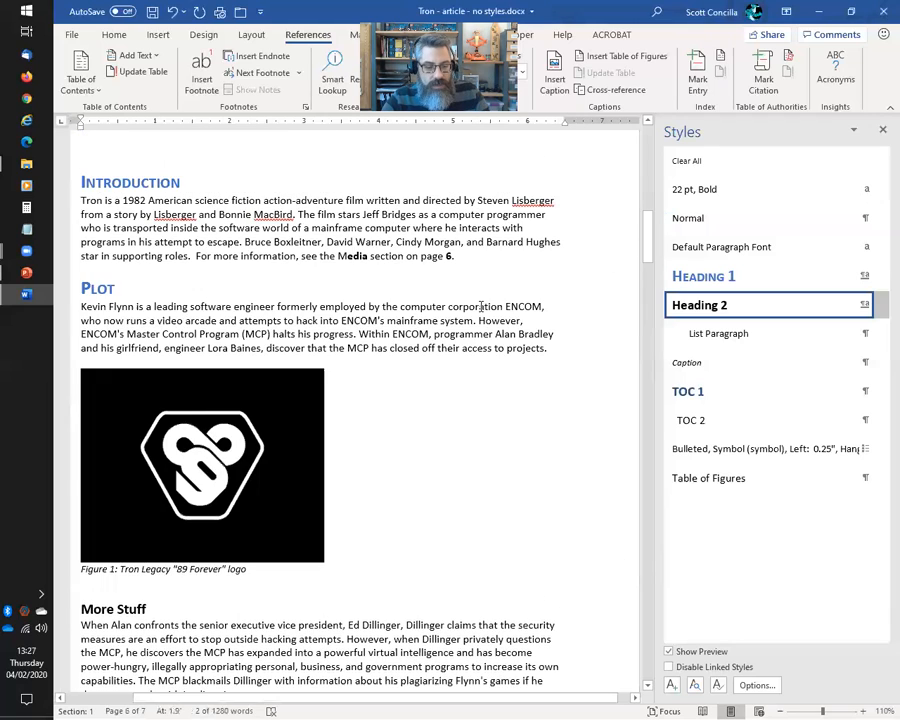
{"action": "key", "text": "ctrl+a"}
{"action": "key", "text": "F9"}
{"action": "left_click", "coordinate": [432, 366]}
{"action": "left_click", "coordinate": [480, 386]}
{"action": "left_click", "coordinate": [438, 366]}
{"action": "left_click", "coordinate": [475, 388]}
{"action": "left_click", "coordinate": [428, 366]}
{"action": "left_click", "coordinate": [474, 387]}
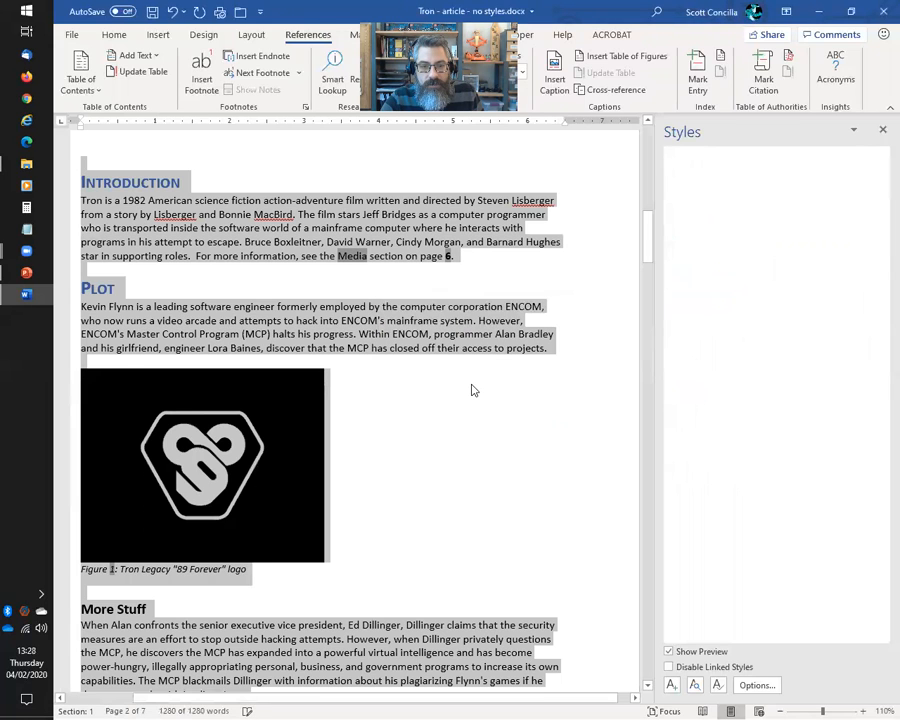
Step: Update the 'Media' cross-reference field in the Introduction on its own
{"action": "left_click", "coordinate": [349, 256]}
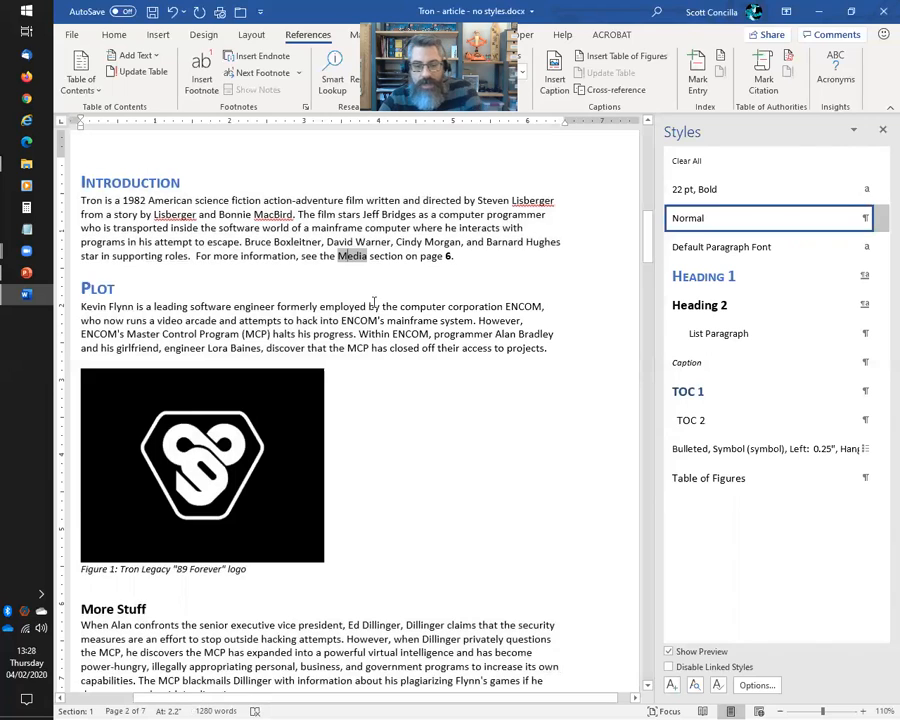
{"action": "right_click", "coordinate": [358, 257]}
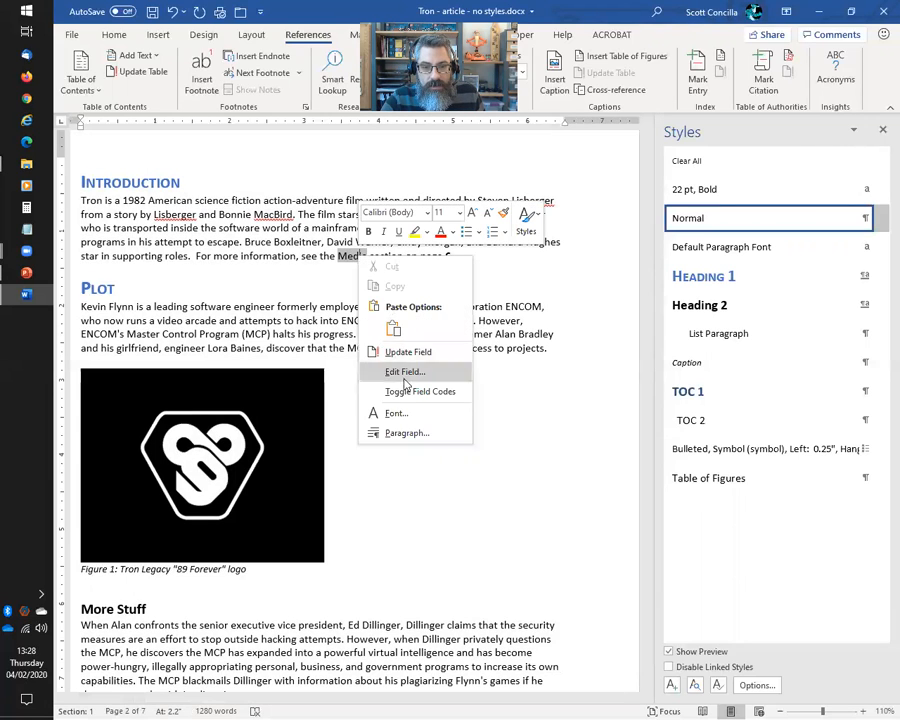
{"action": "left_click", "coordinate": [408, 352]}
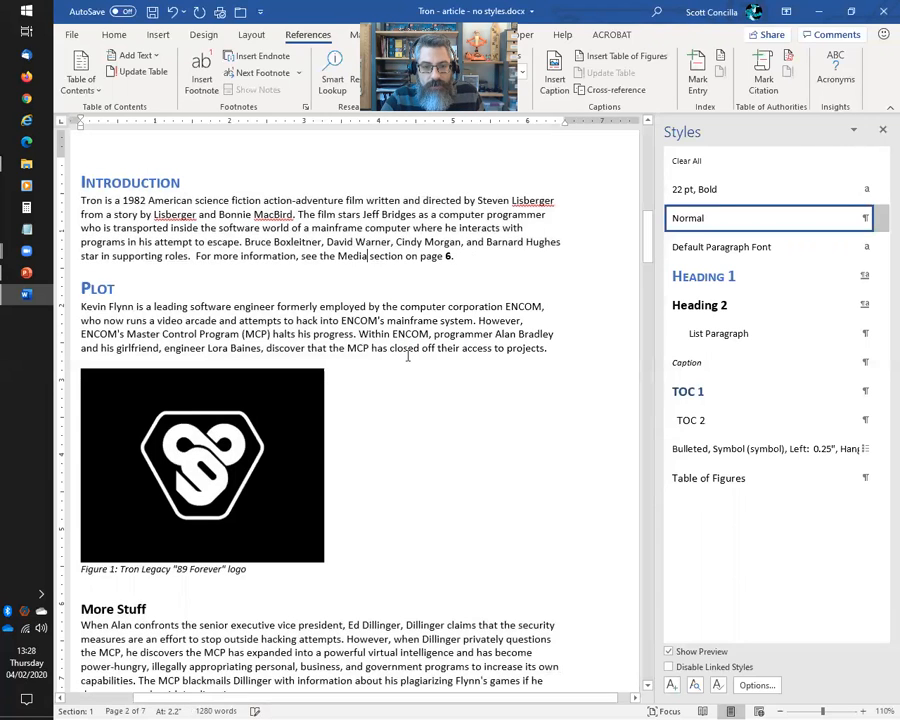
Step: Select the 'Media' reference in the Introduction and check the headings available for cross-referencing, without inserting a new one
{"action": "double_click", "coordinate": [348, 256]}
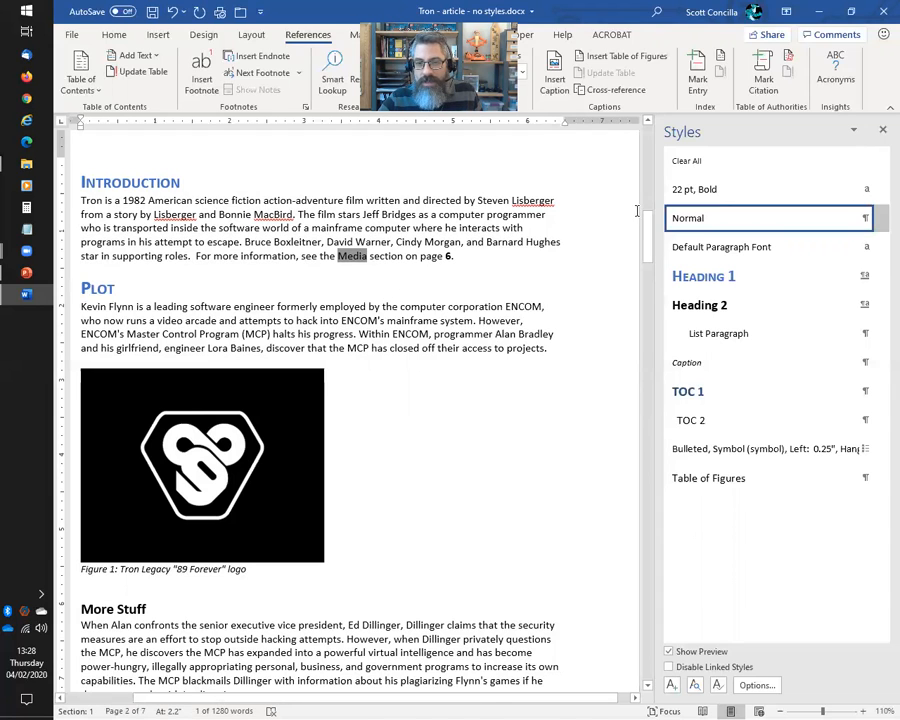
{"action": "left_click", "coordinate": [616, 90]}
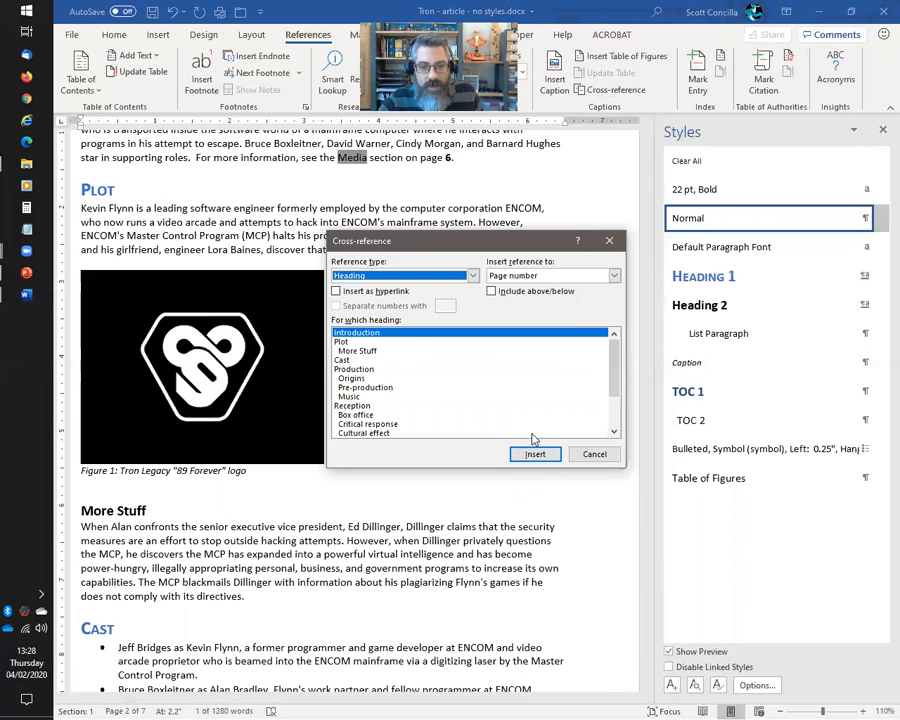
{"action": "left_click_drag", "start_coordinate": [614, 377], "coordinate": [614, 345]}
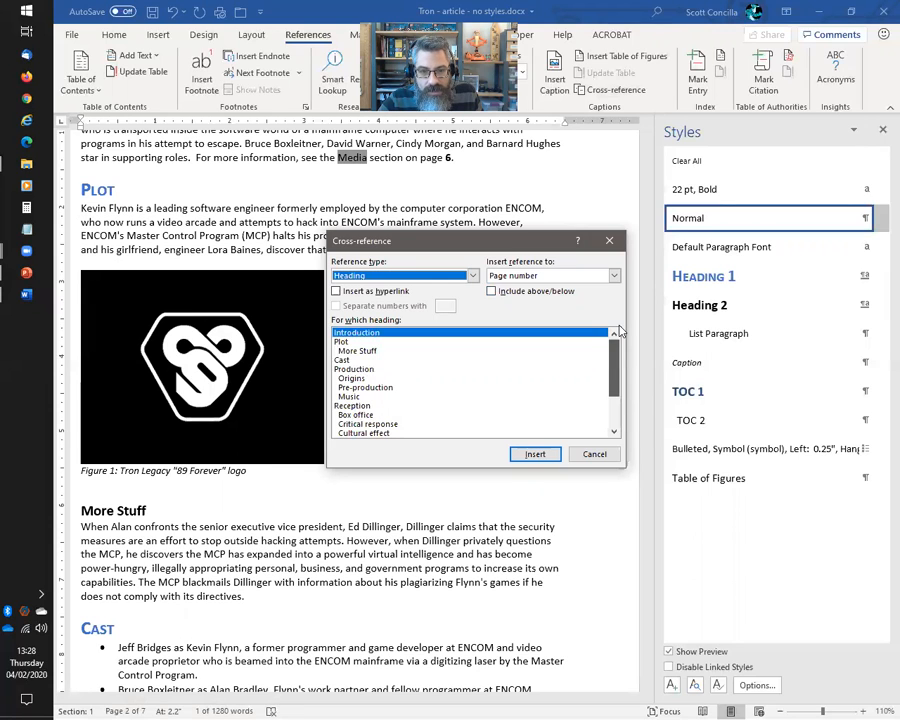
{"action": "left_click", "coordinate": [594, 455]}
{"action": "scroll", "coordinate": [367, 305], "scroll_direction": "up", "scroll_amount": 2}
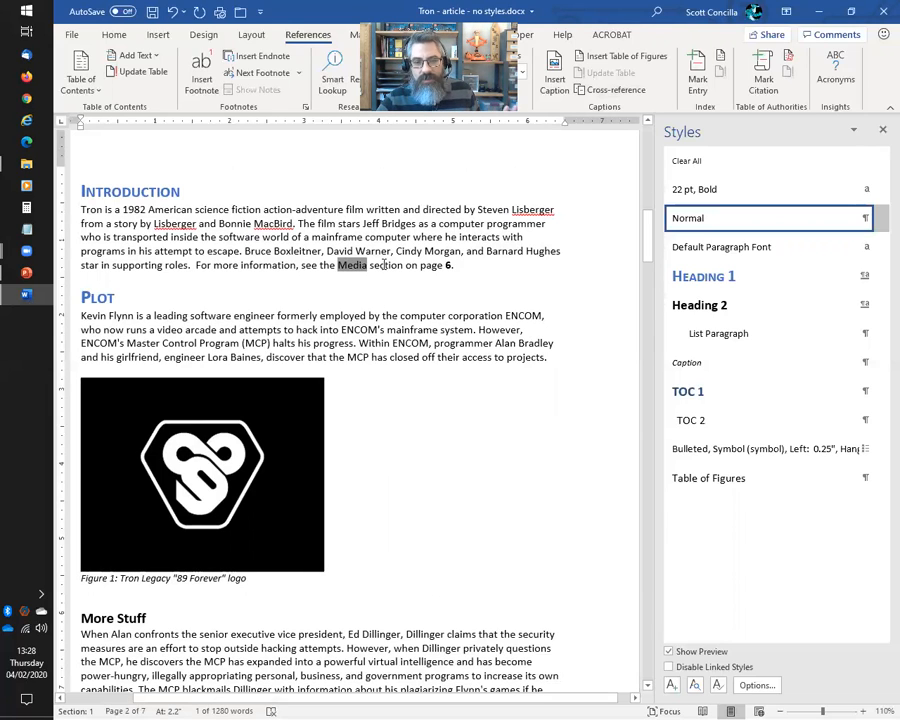
Step: Check whether 'Media' in the Introduction is a field, and switch to the PowerPoint slide show on cross-references
{"action": "left_click", "coordinate": [384, 265]}
{"action": "left_click", "coordinate": [352, 266]}
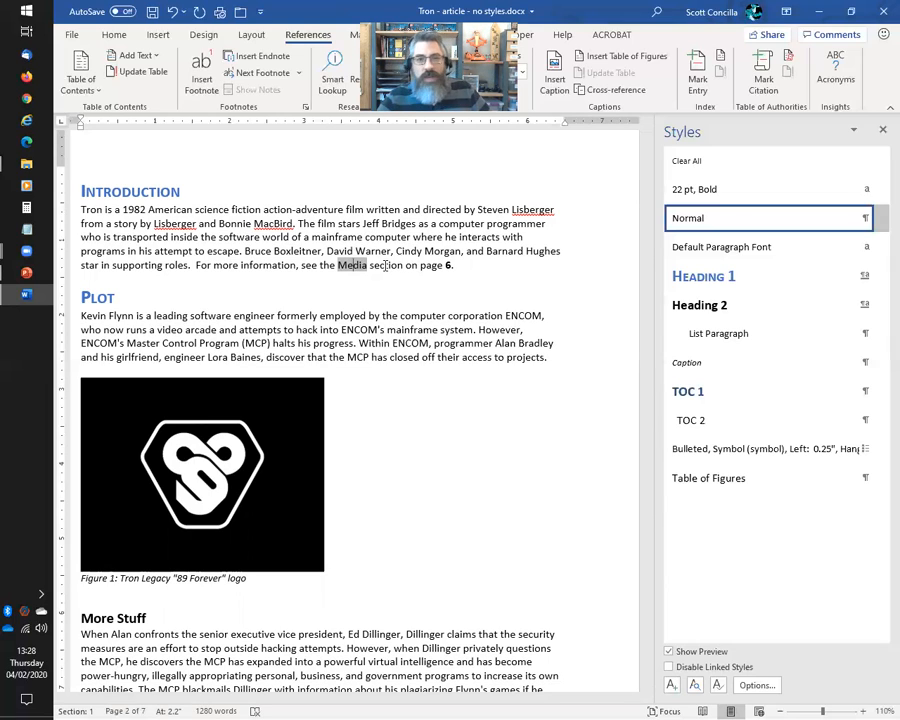
{"action": "left_click", "coordinate": [497, 221]}
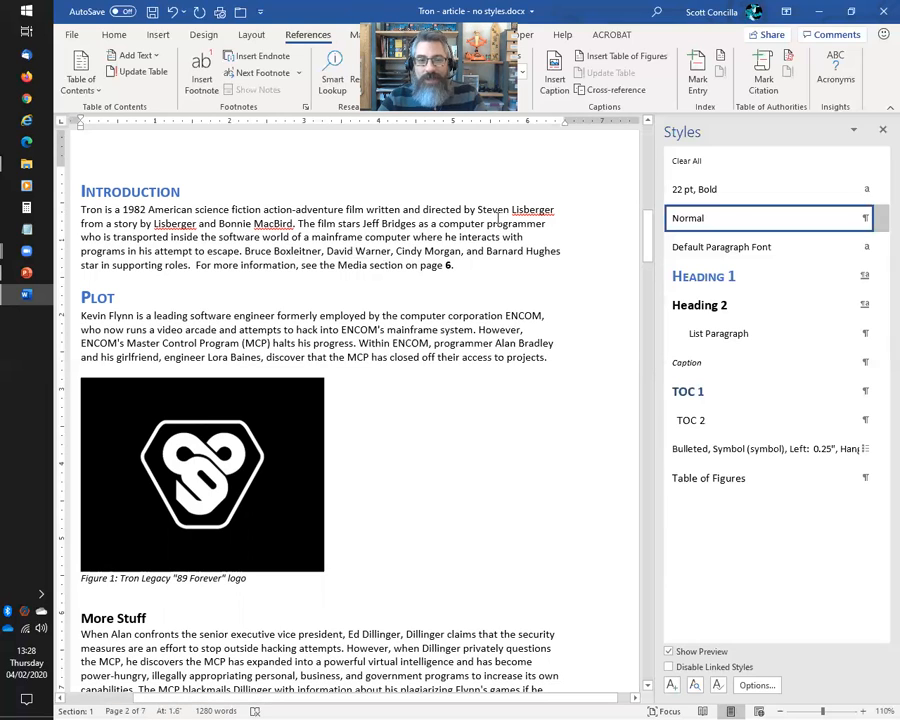
{"action": "key", "text": "alt+Tab"}
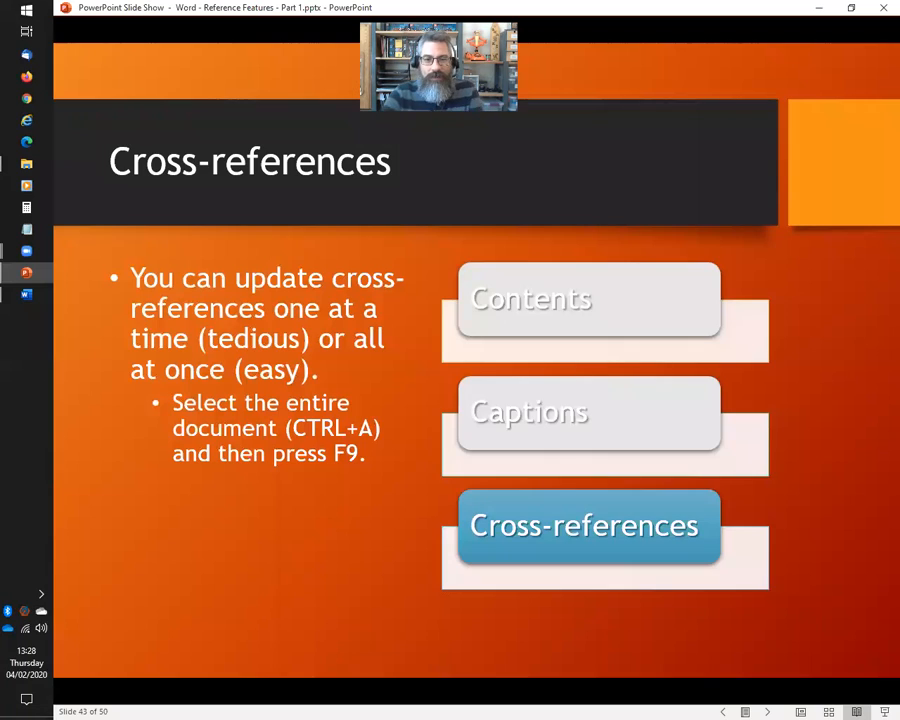